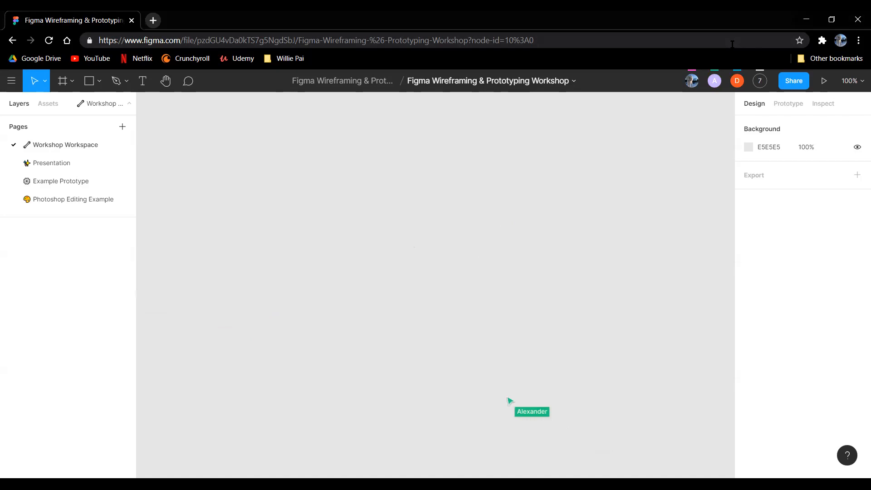
# Step: Look up the figma free education plan in a new browser tab, view the figma.com/education page, and close that tab
pyautogui.hotkey('ctrl', 't')
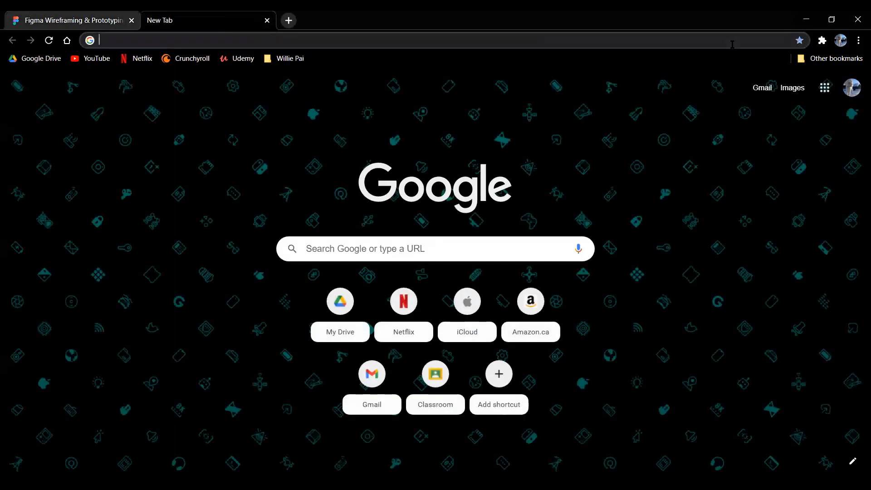
pyautogui.write('figma fre')
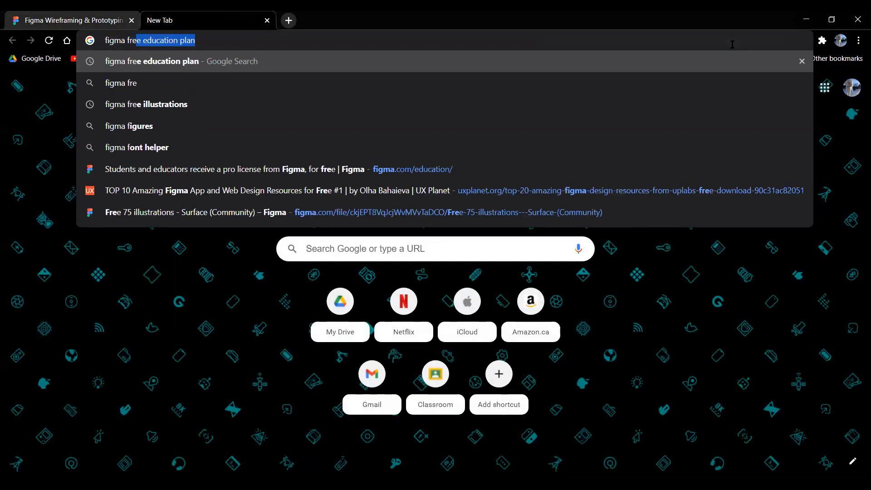
pyautogui.press('Return')
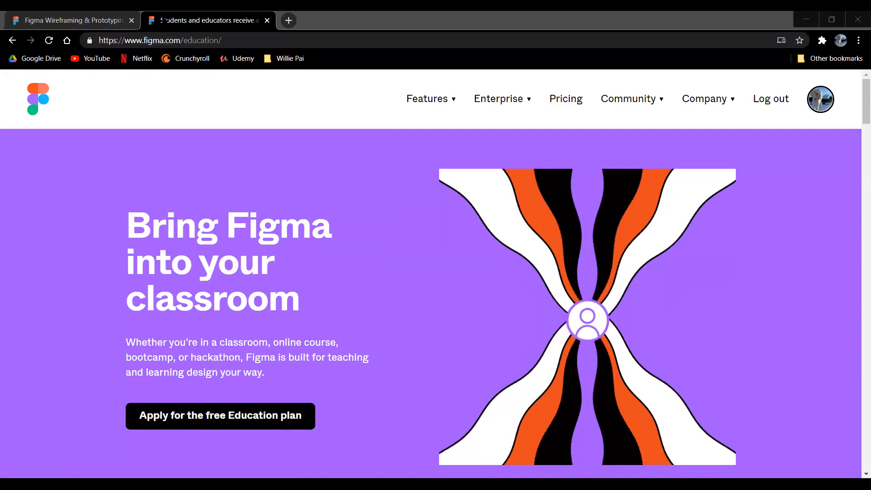
pyautogui.click(162, 20)
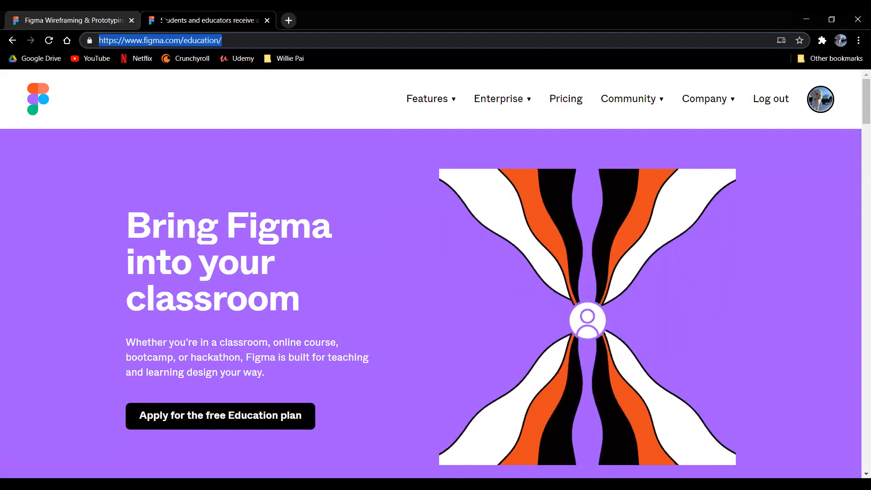
pyautogui.hotkey('ctrl', 'w')
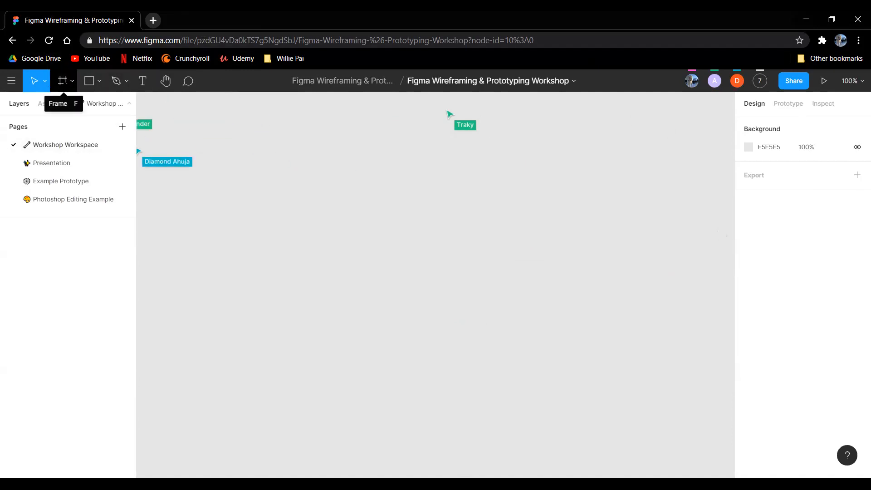
# Step: Add an iPhone 11 Pro / X preset frame to the Workshop Workspace page and deselect it
pyautogui.click(72, 81)
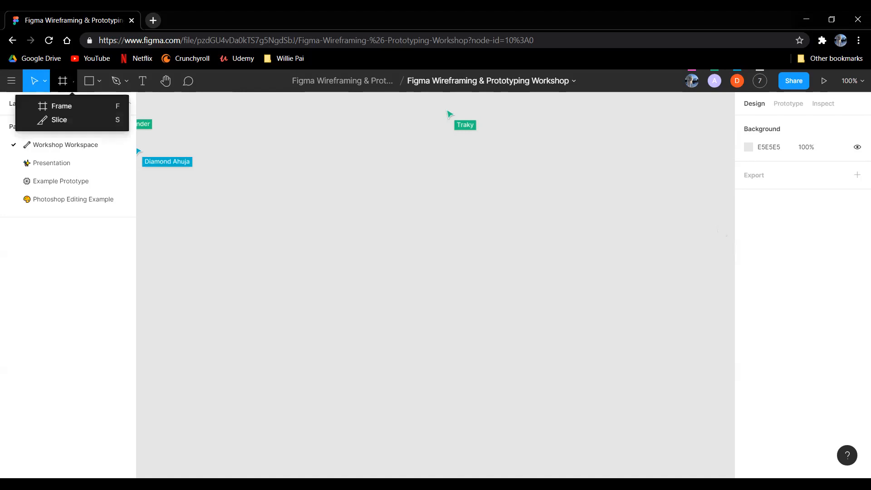
pyautogui.click(71, 81)
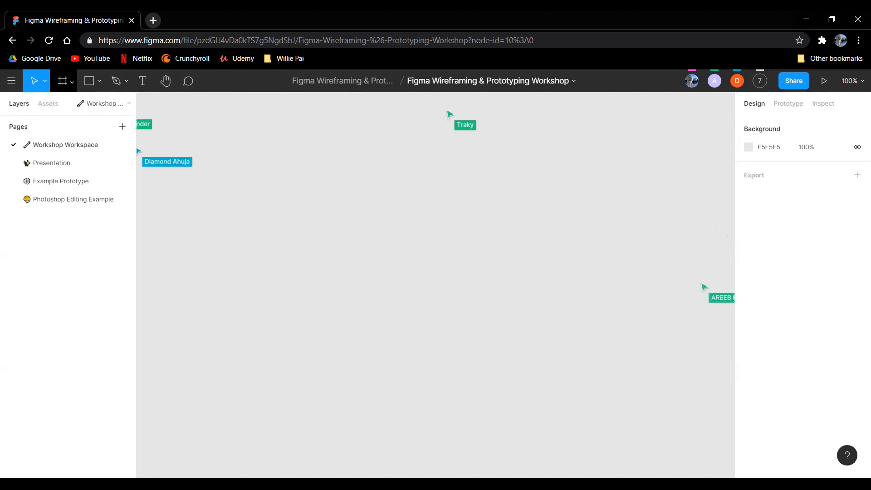
pyautogui.click(63, 81)
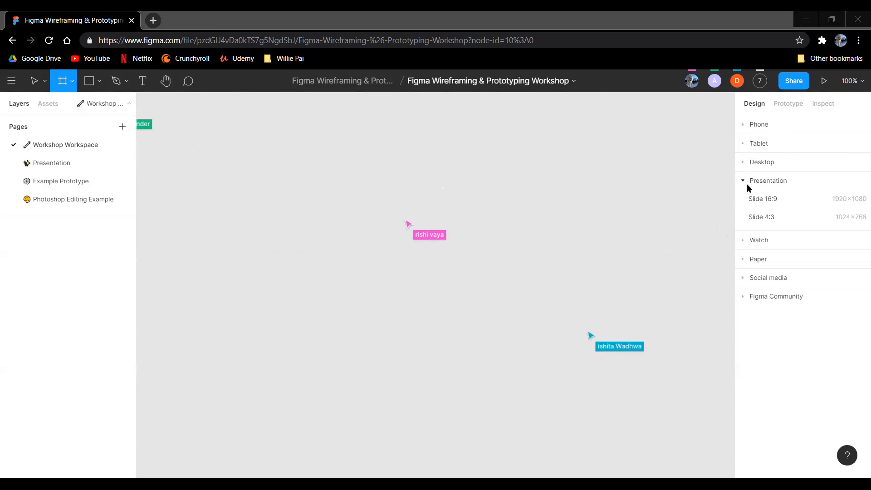
pyautogui.click(757, 125)
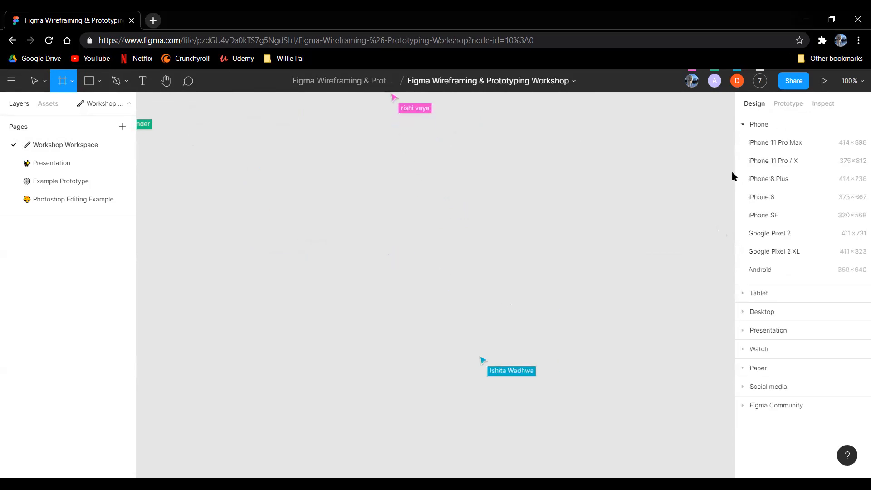
pyautogui.click(790, 161)
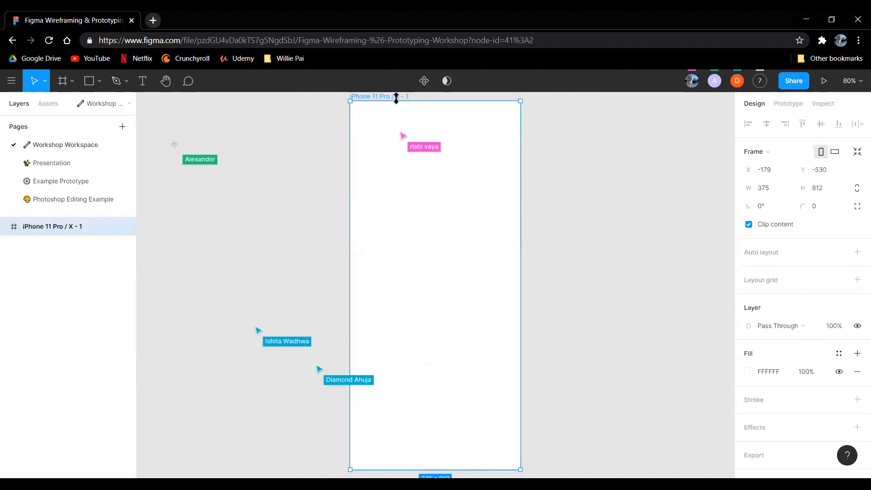
pyautogui.scroll(2, 395, 97)
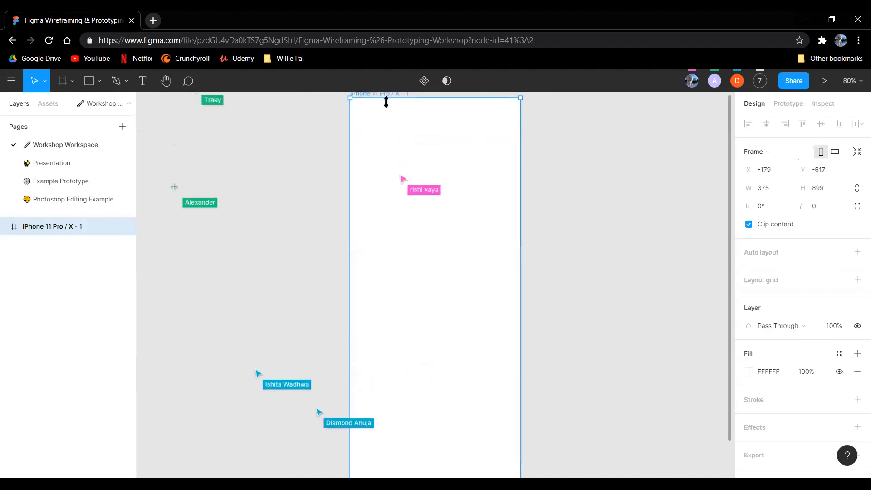
pyautogui.click(621, 192)
# Step: Rename the iPhone 11 Pro / X - 1 frame as "<Your Name>'s iPhone"
pyautogui.scroll(-1, 604, 227)
pyautogui.scroll(-1, 603, 258)
pyautogui.moveTo(561, 231); pyautogui.dragTo(553, 224)
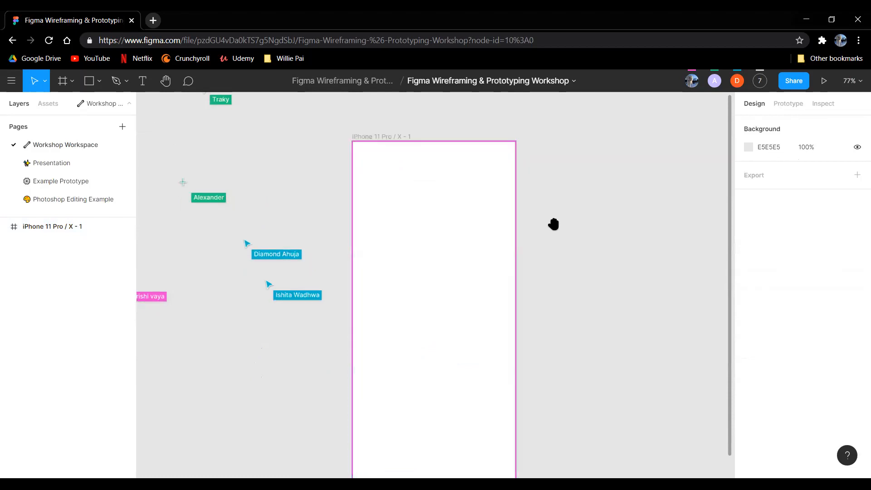
pyautogui.scroll(-2, 556, 222)
pyautogui.scroll(1, 569, 240)
pyautogui.scroll(-1, 570, 241)
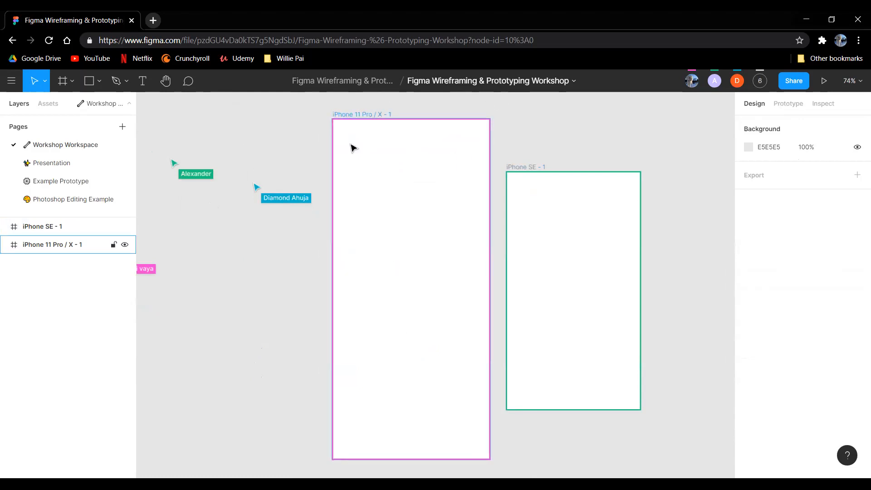
pyautogui.moveTo(581, 140); pyautogui.dragTo(508, 126)
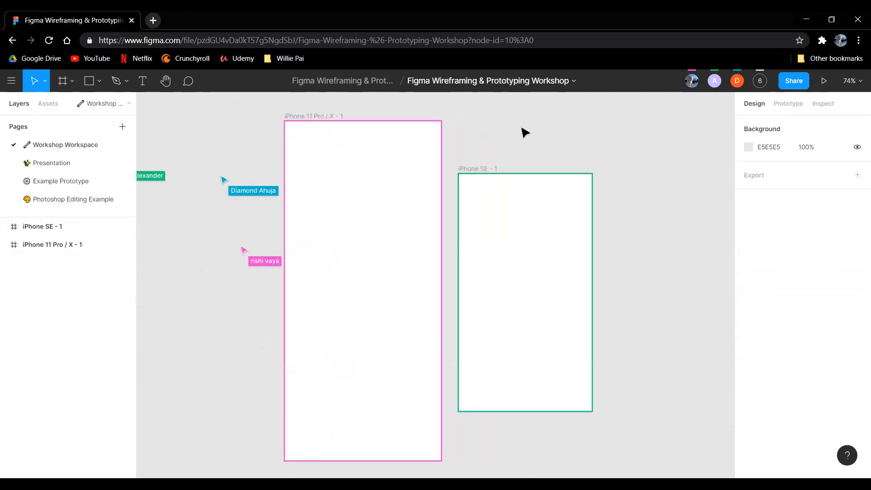
pyautogui.click(312, 116)
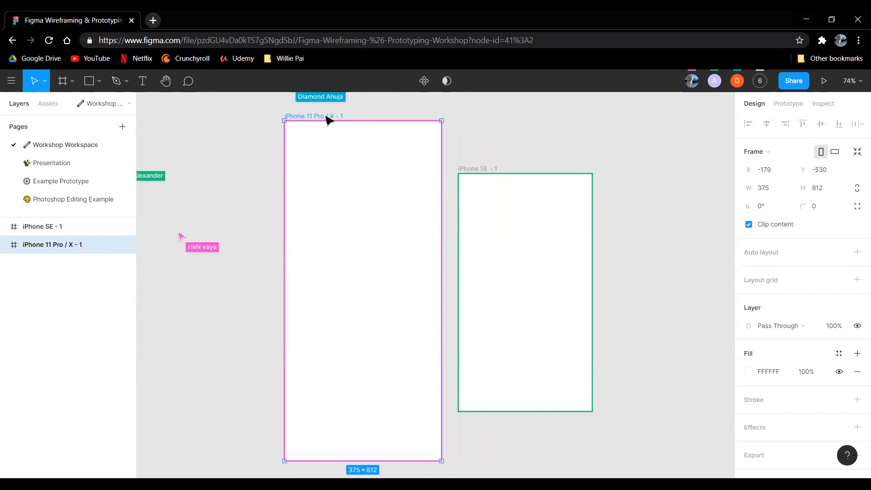
pyautogui.hotkey('ctrl', 'r')
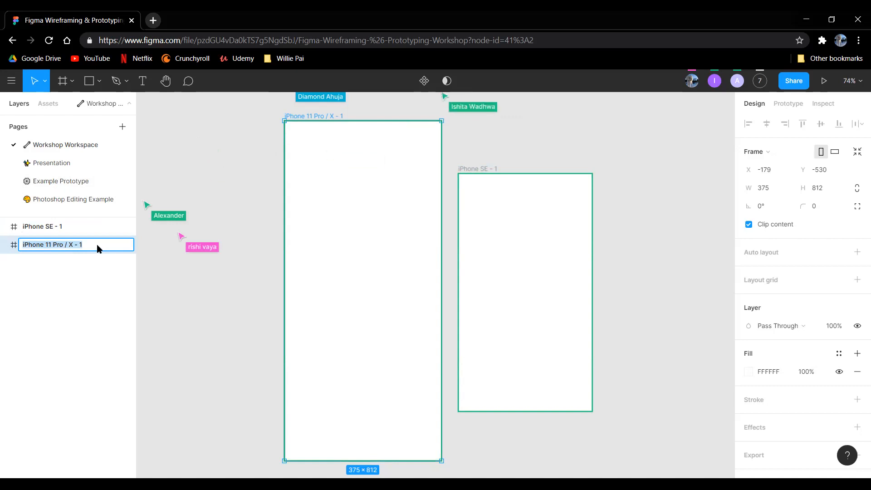
pyautogui.write('<')
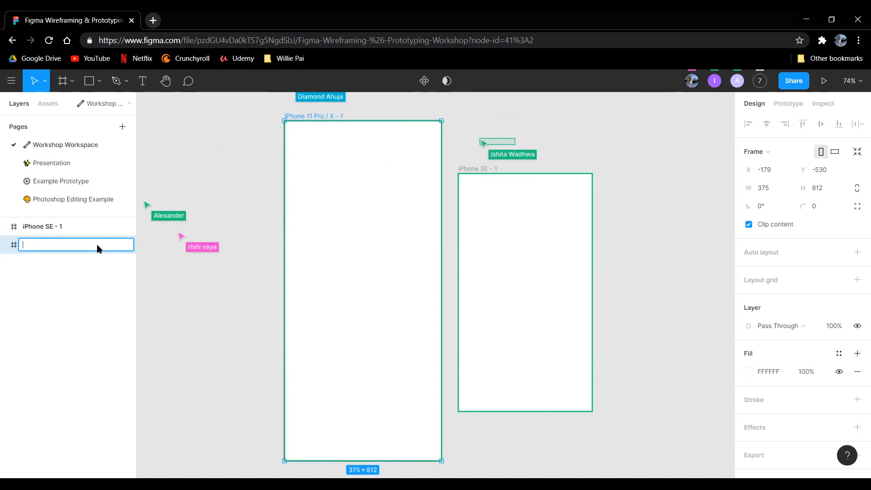
pyautogui.write("<Your Name>'s iPhone")
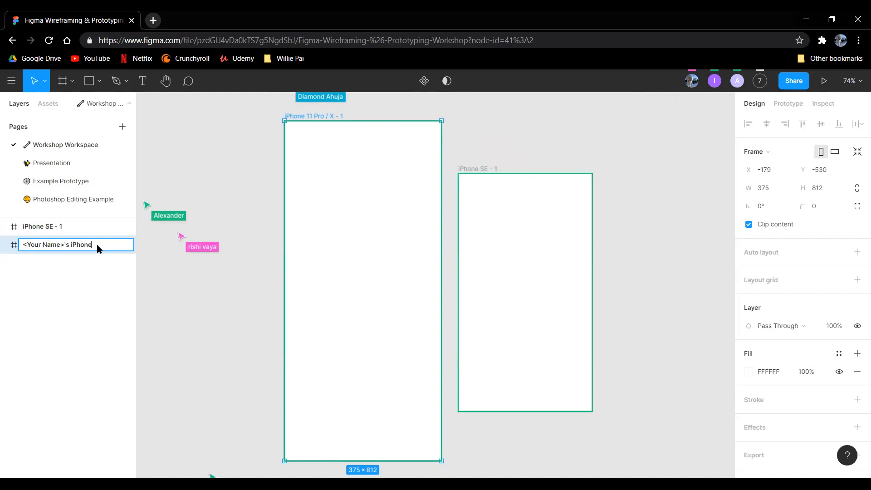
pyautogui.press('Return')
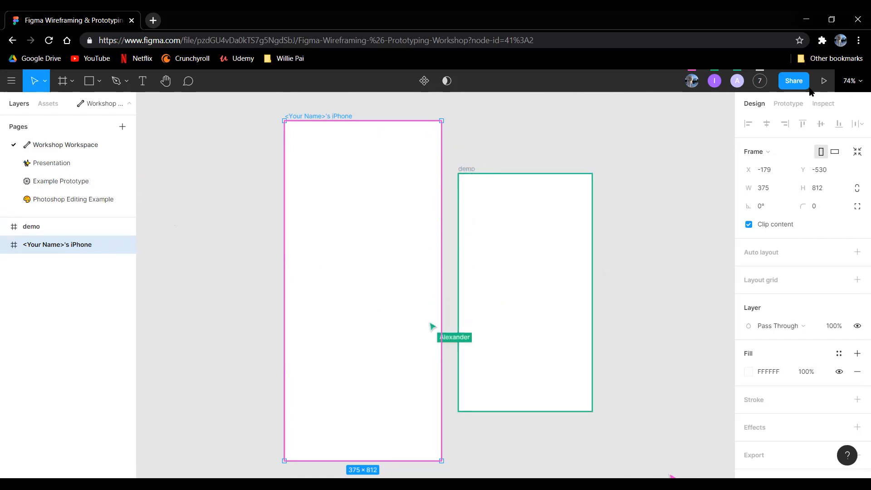
# Step: Review the zoom and view options and examine both frames at different zoom levels
pyautogui.click(857, 82)
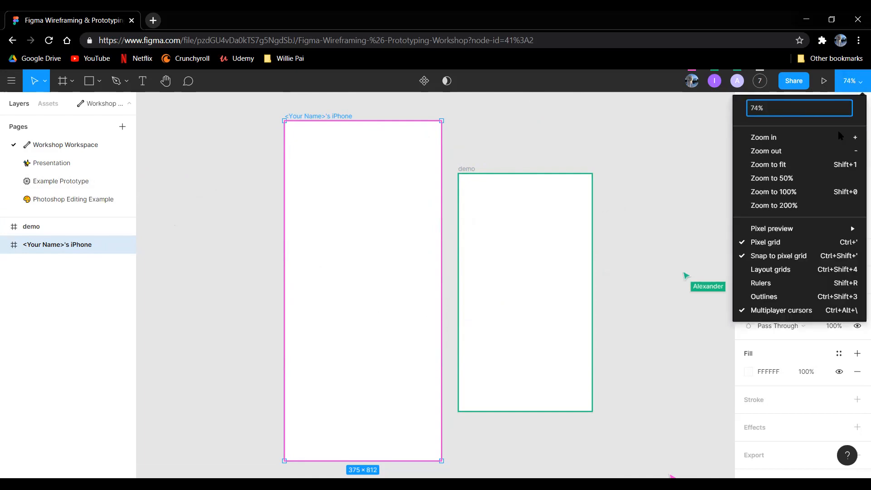
pyautogui.click(855, 82)
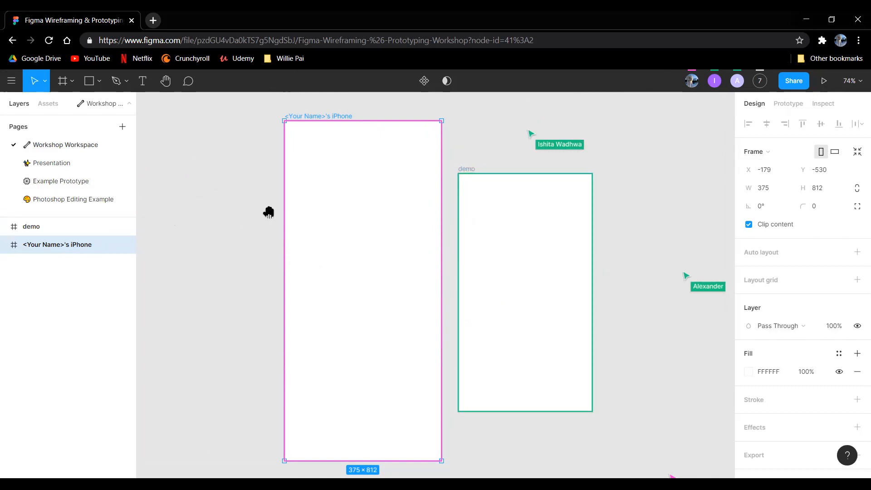
pyautogui.hscroll(-3, 236, 210)
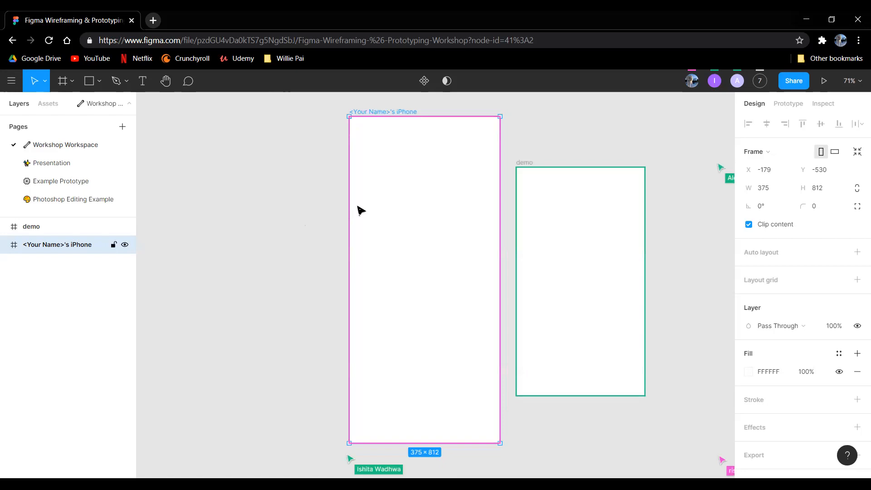
pyautogui.scroll(-3, 361, 211)
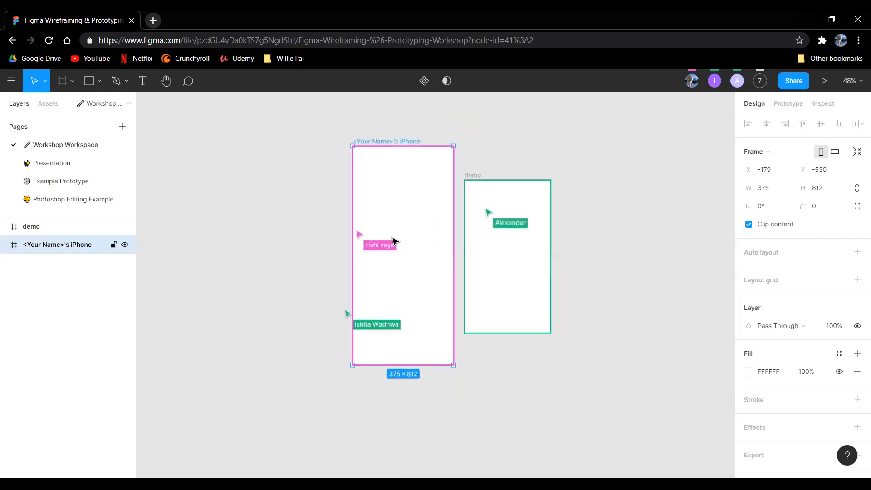
pyautogui.scroll(3, 399, 245)
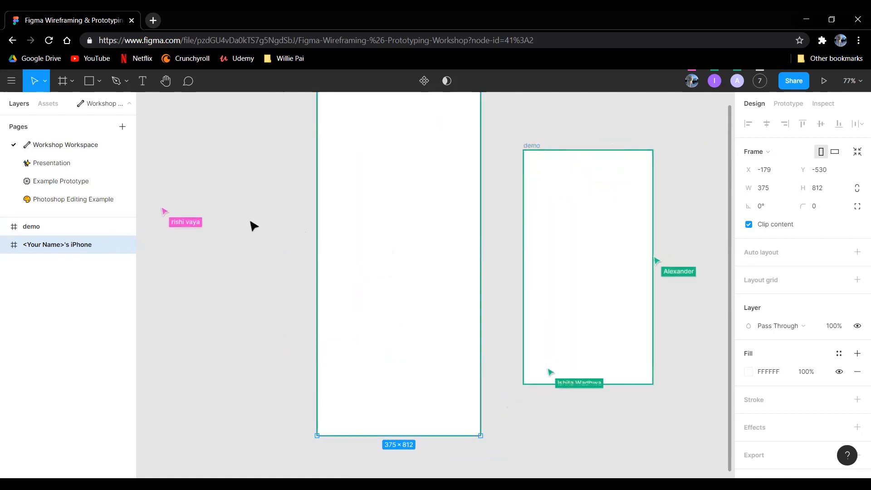
pyautogui.hotkey('ctrl', '+')
pyautogui.hotkey('ctrl', '-')
pyautogui.hotkey('ctrl', '-')
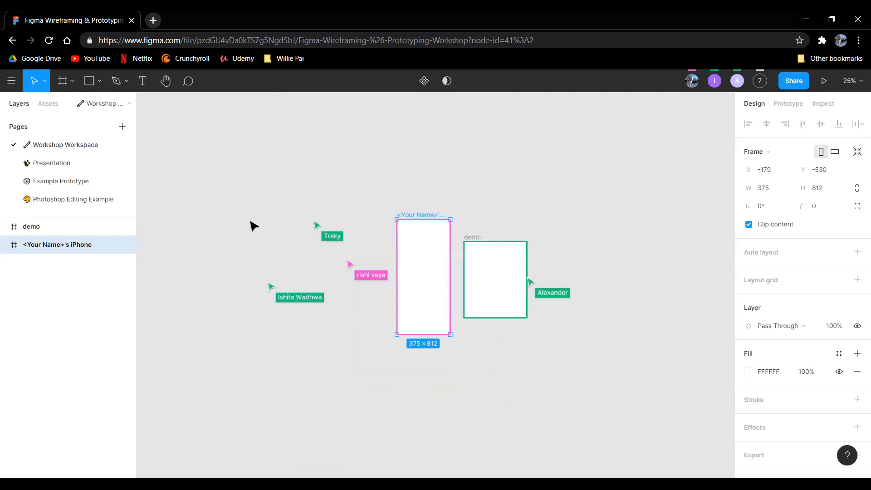
pyautogui.scroll(5, 424, 245)
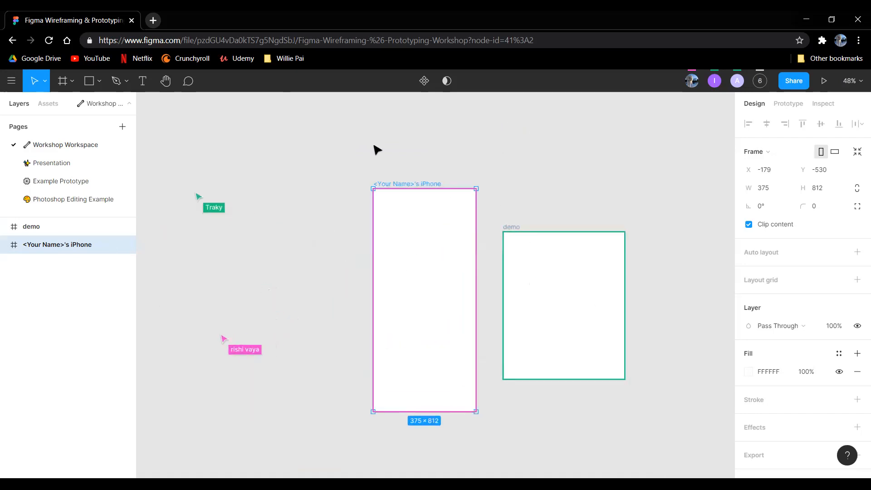
# Step: Look around the canvas surrounding the two frames with the Hand tool and return to the Move tool
pyautogui.click(165, 83)
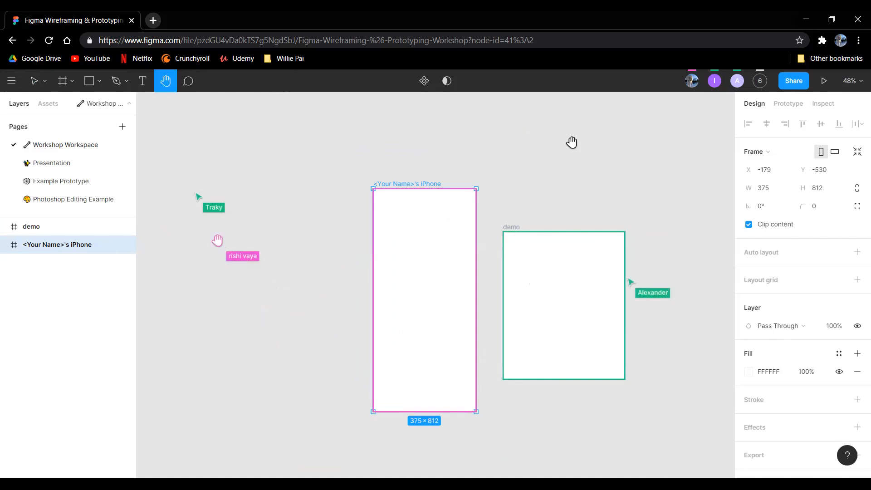
pyautogui.scroll(3, 517, 168)
pyautogui.scroll(-4, 585, 165)
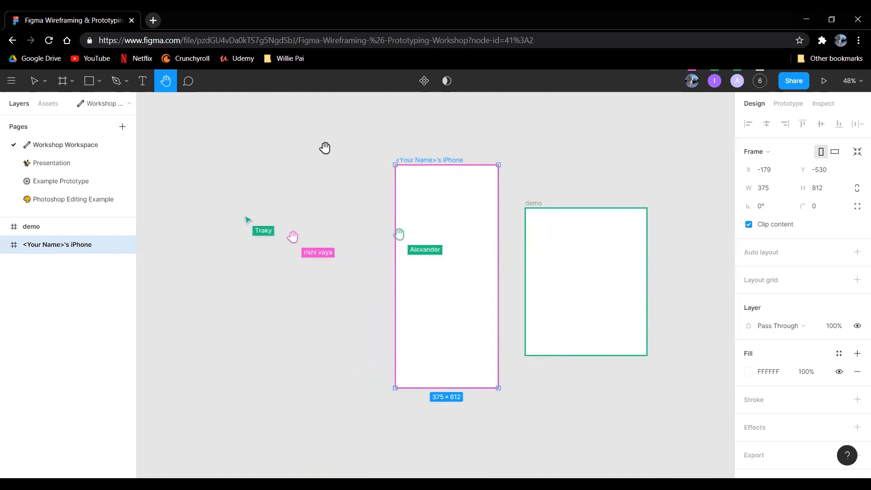
pyautogui.moveTo(360, 150)
pyautogui.mouseDown()
pyautogui.moveTo(249, 154)
pyautogui.moveTo(340, 187)
pyautogui.moveTo(342, 171)
pyautogui.moveTo(505, 166)
pyautogui.moveTo(414, 206)
pyautogui.moveTo(326, 147)
pyautogui.moveTo(416, 178)
pyautogui.moveTo(474, 161)
pyautogui.moveTo(369, 190)
pyautogui.moveTo(369, 249)
pyautogui.moveTo(352, 158)
pyautogui.mouseUp()
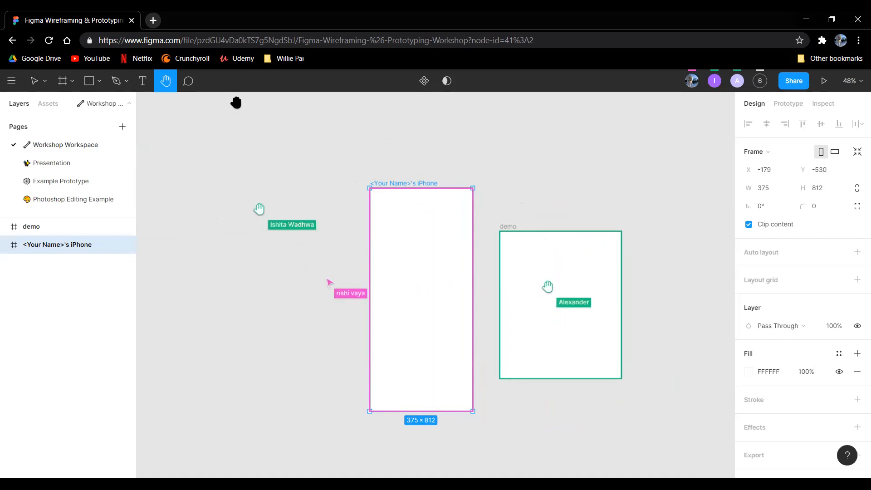
pyautogui.press('v')
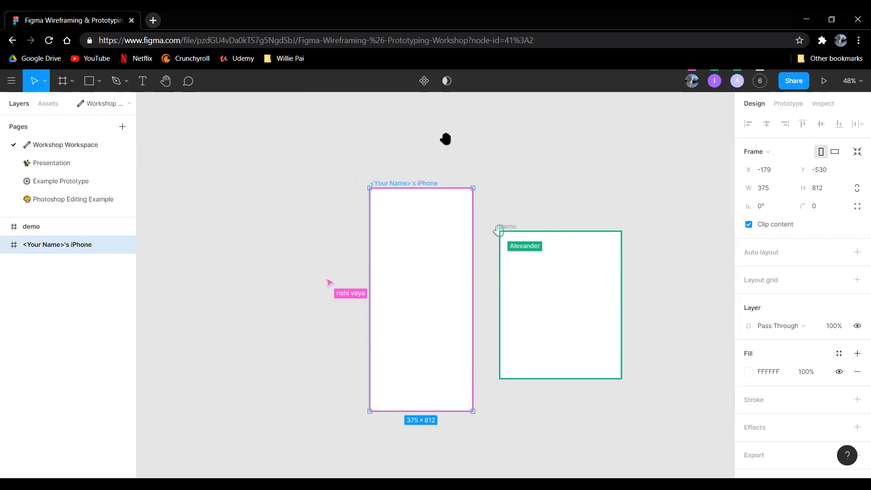
pyautogui.moveTo(498, 145); pyautogui.dragTo(606, 221)
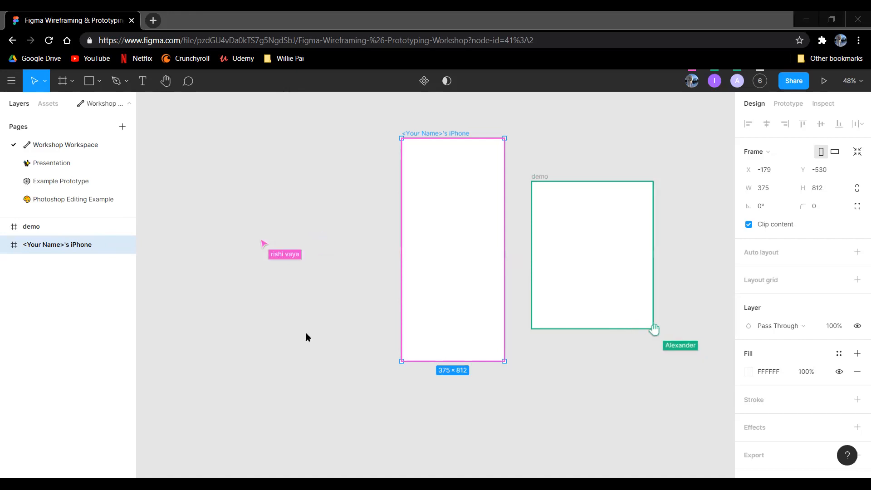
# Step: Try placing the 3-nature-wallpaper-mountain image on the canvas around the iPhone frame, and delete it
pyautogui.moveTo(281, 348); pyautogui.dragTo(277, 359)
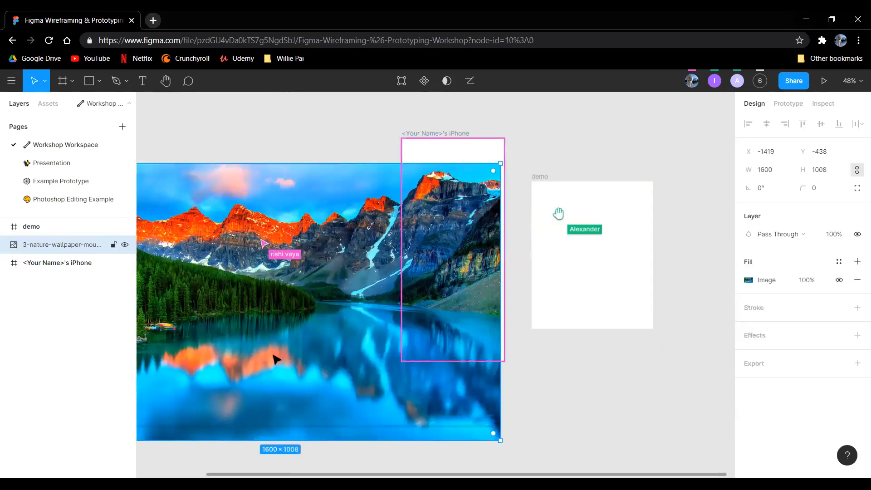
pyautogui.hscroll(-1, 359, 441)
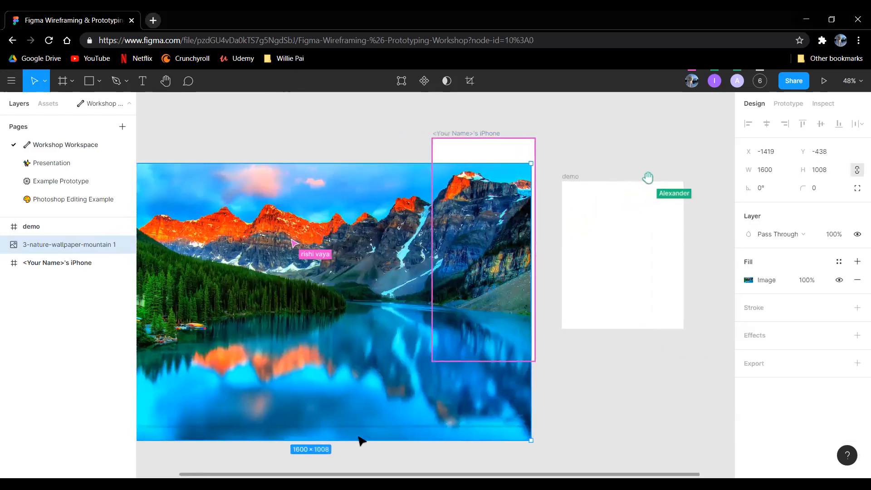
pyautogui.moveTo(449, 334); pyautogui.dragTo(551, 318)
pyautogui.moveTo(621, 163); pyautogui.dragTo(354, 191)
pyautogui.moveTo(304, 233); pyautogui.dragTo(362, 227)
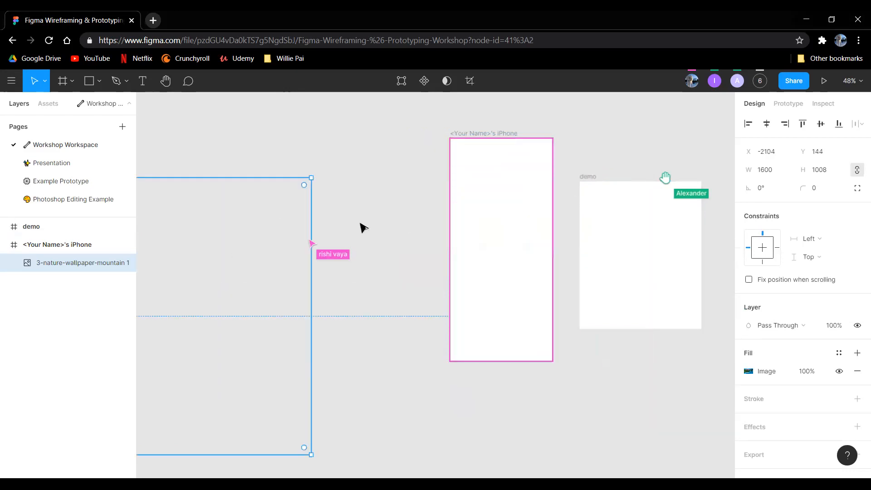
pyautogui.moveTo(265, 241); pyautogui.dragTo(525, 219)
pyautogui.press('Delete')
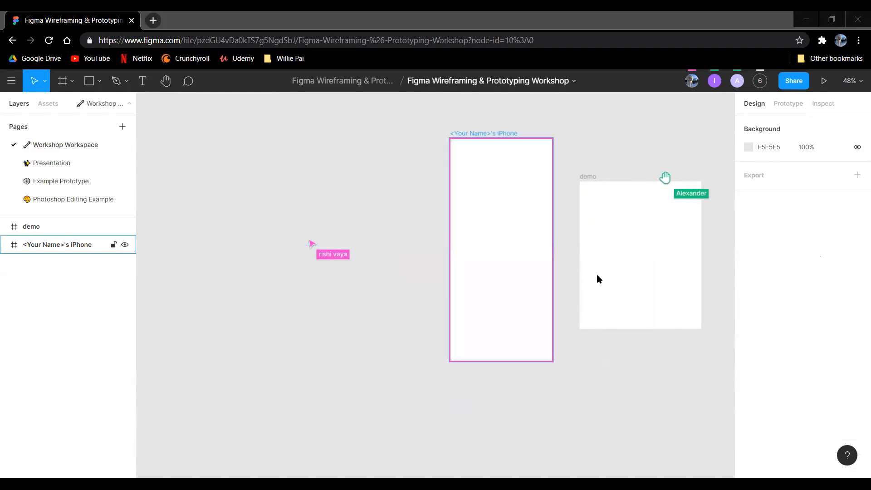
# Step: Place the 3-nature-wallpaper-mountain image at 1600 × 1008 on the empty canvas beside the iPhone frame and reposition it slightly
pyautogui.moveTo(290, 365); pyautogui.dragTo(305, 364)
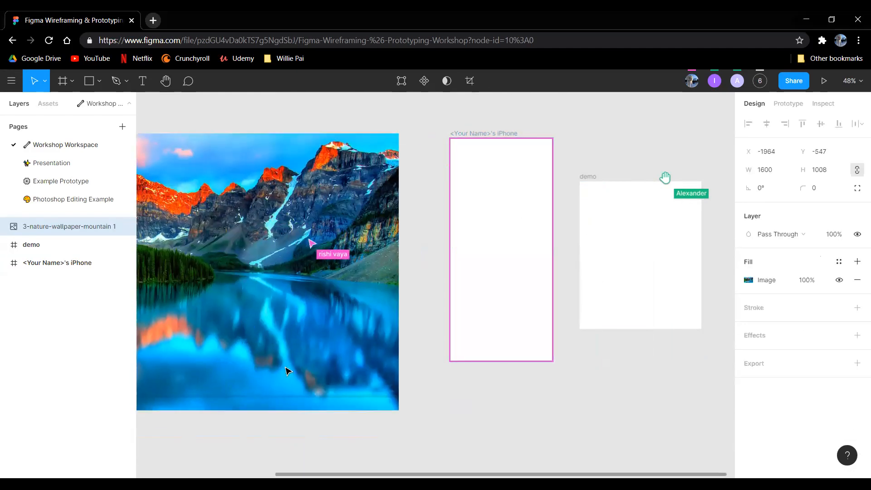
pyautogui.moveTo(405, 474); pyautogui.dragTo(233, 468)
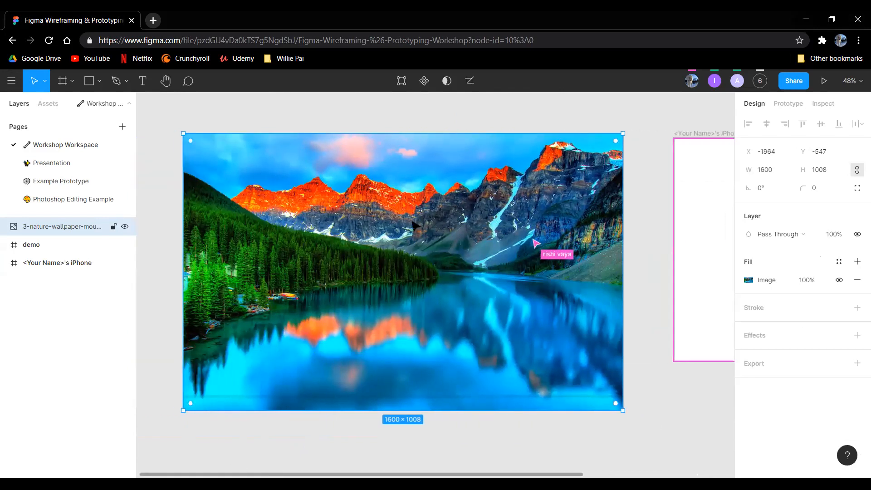
pyautogui.click(353, 115)
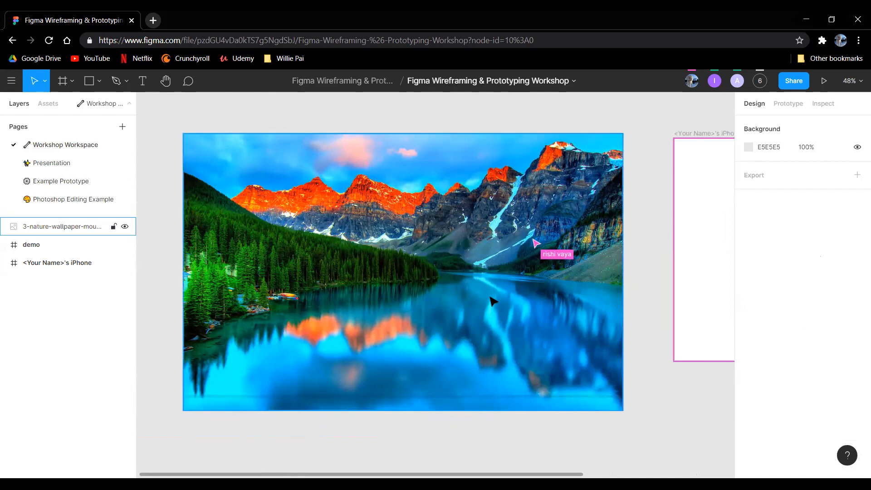
pyautogui.moveTo(412, 299); pyautogui.dragTo(421, 283)
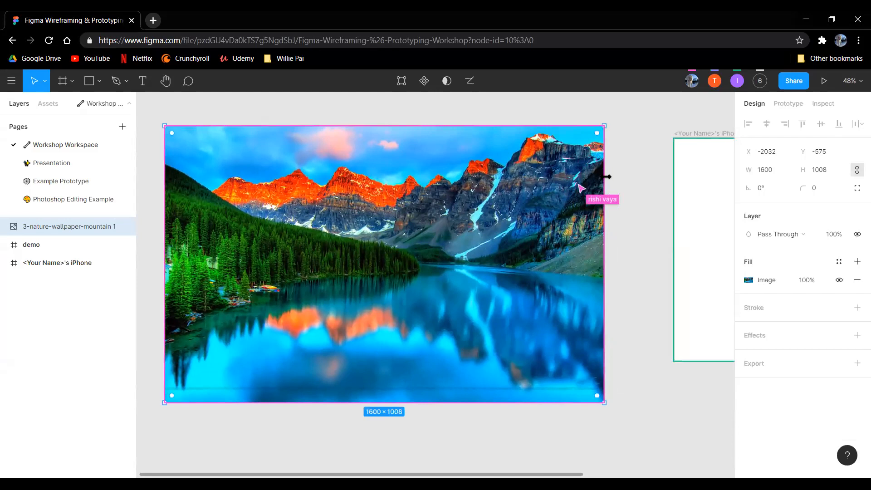
# Step: Scale the mountain image down proportionally to about 884 × 557 and move it closer to the iPhone frame
pyautogui.moveTo(605, 166); pyautogui.dragTo(562, 207)
pyautogui.hotkey('ctrl', 'z')
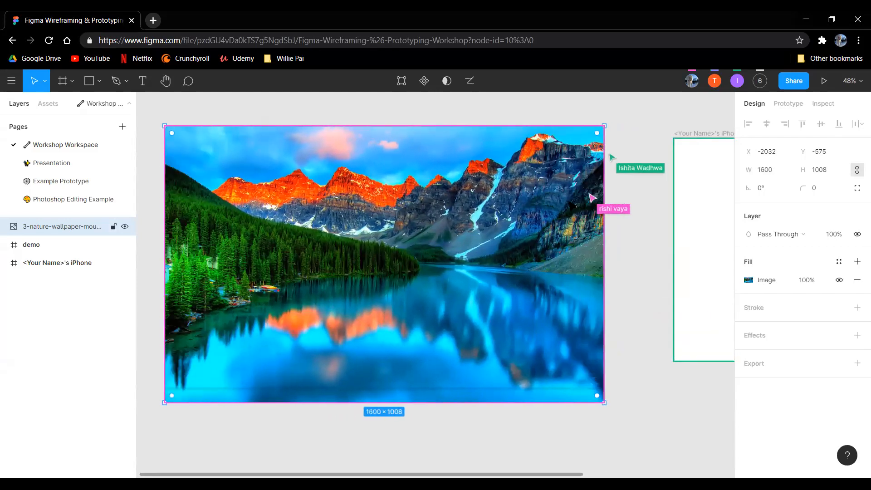
pyautogui.moveTo(603, 125); pyautogui.dragTo(514, 185)
pyautogui.moveTo(536, 292); pyautogui.dragTo(408, 250)
pyautogui.moveTo(329, 323); pyautogui.dragTo(534, 218)
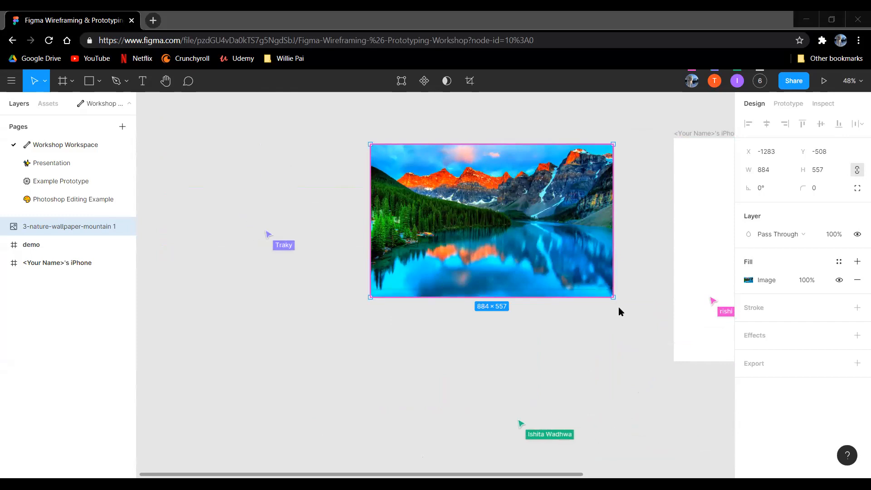
# Step: Place the undraw_Data_trends_re_2cdy illustration on the canvas below the mountain image
pyautogui.moveTo(314, 433); pyautogui.dragTo(385, 437)
pyautogui.scroll(-5, 584, 328)
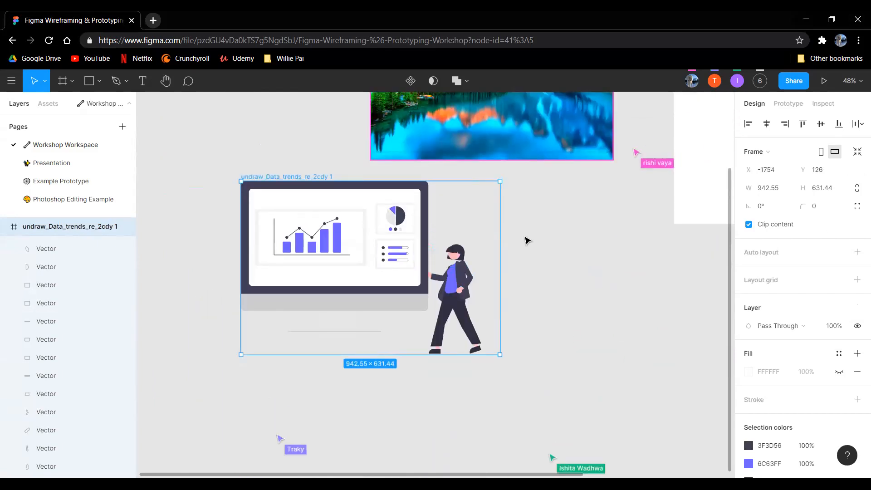
pyautogui.click(525, 239)
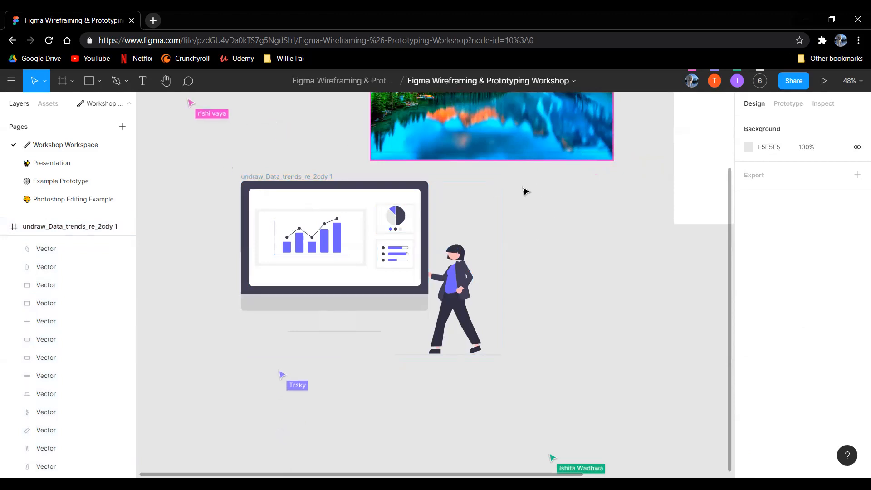
pyautogui.click(416, 196)
pyautogui.click(548, 355)
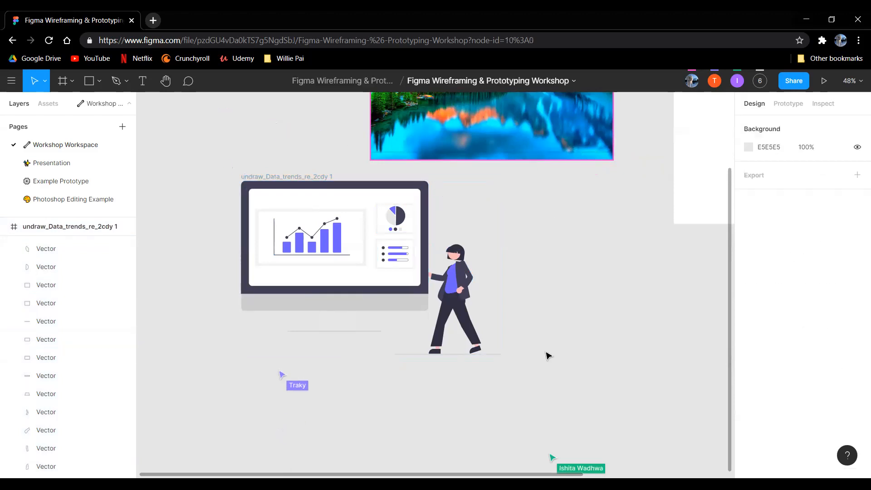
pyautogui.scroll(5, 76, 303)
# Step: Shrink the undraw_Data_trends_re_2cdy frame from its upper corner so it crops the illustration, and delete it
pyautogui.click(108, 226)
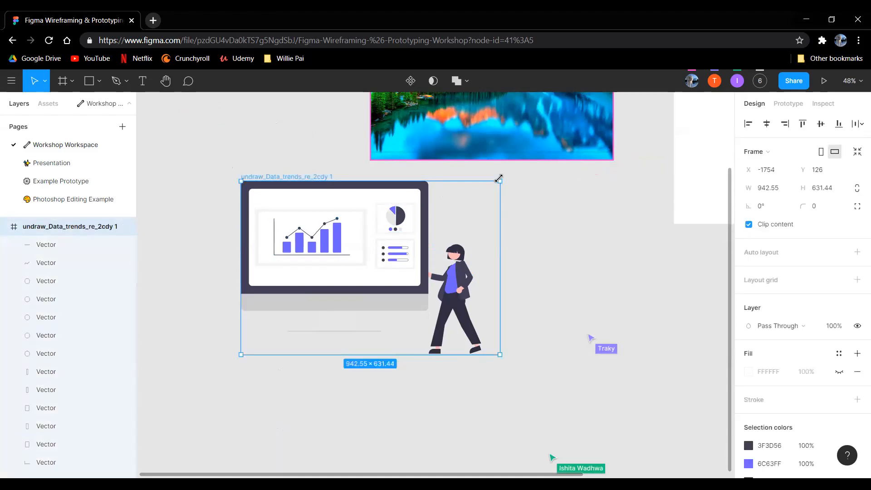
pyautogui.moveTo(497, 182); pyautogui.dragTo(372, 264)
pyautogui.click(486, 276)
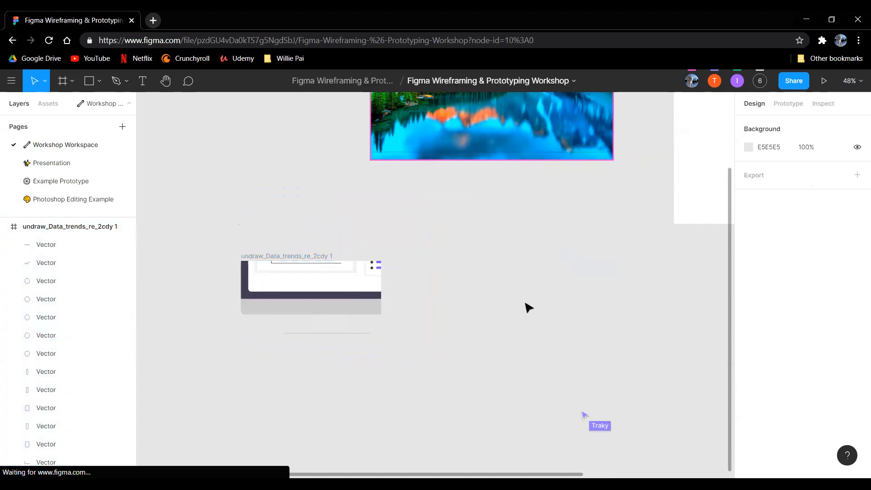
pyautogui.moveTo(515, 418); pyautogui.dragTo(238, 246)
pyautogui.moveTo(510, 393); pyautogui.dragTo(233, 190)
pyautogui.press('Delete')
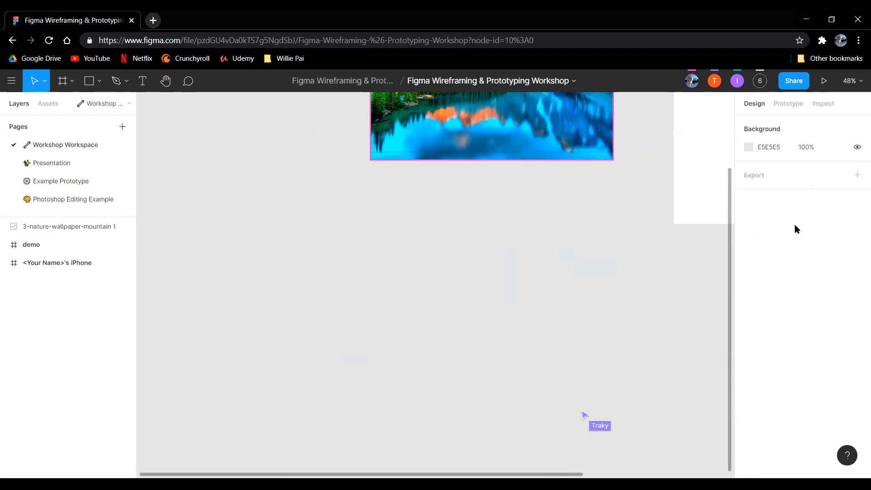
# Step: Enlarge the mountain image around its centre to about 984 × 621 and deselect it
pyautogui.scroll(5, 610, 263)
pyautogui.hscroll(3, 530, 369)
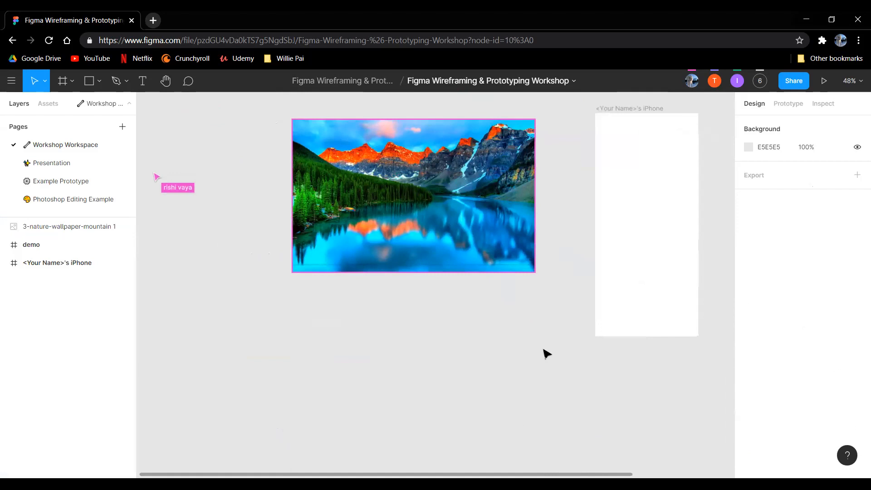
pyautogui.click(520, 250)
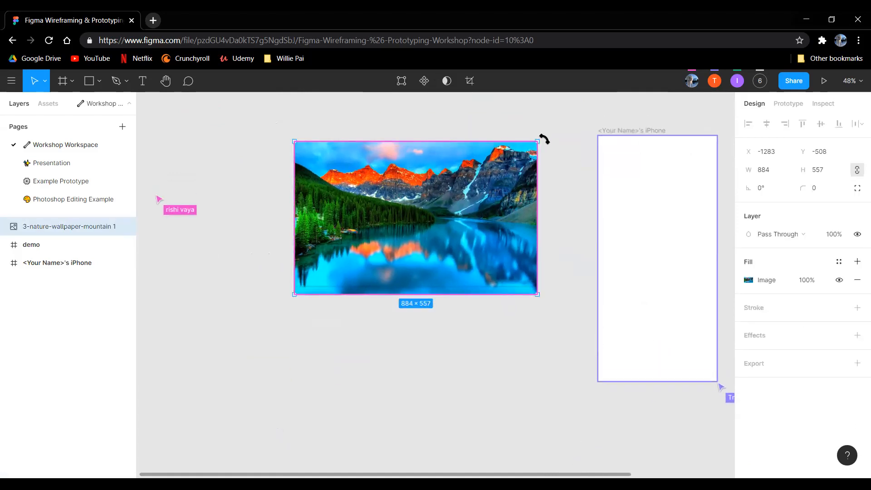
pyautogui.moveTo(534, 143); pyautogui.dragTo(552, 132)
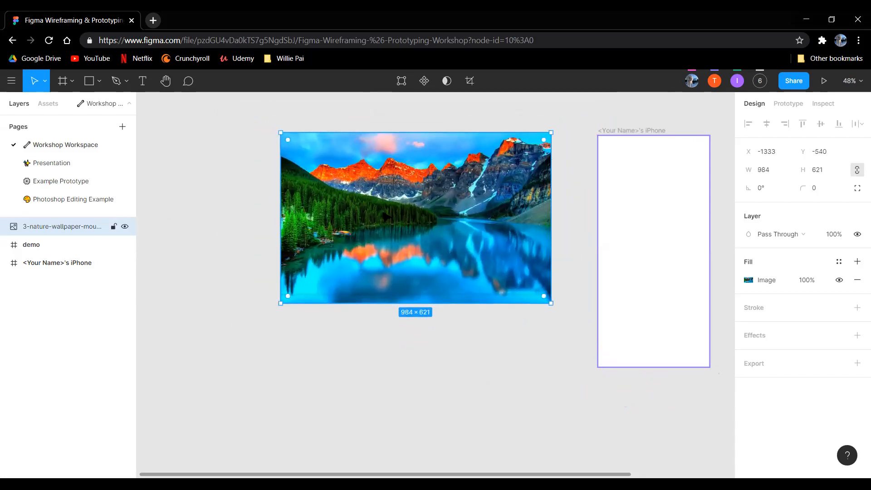
pyautogui.click(233, 218)
pyautogui.moveTo(233, 218); pyautogui.dragTo(118, 238)
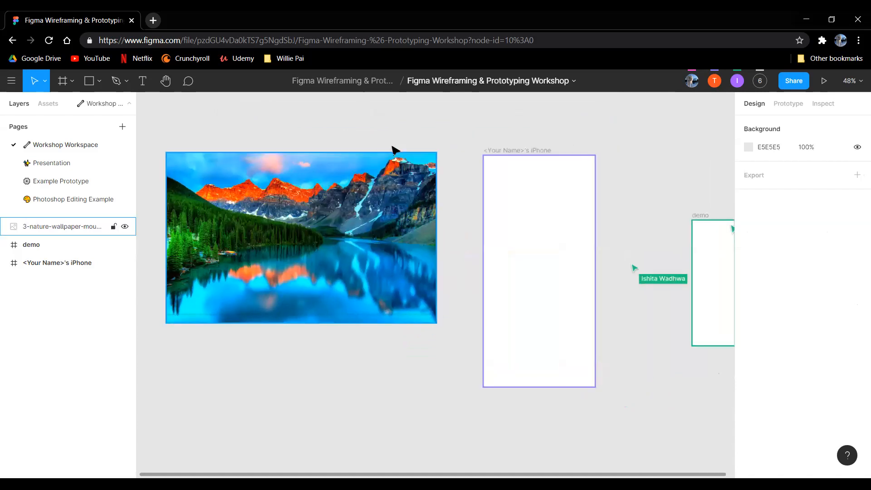
pyautogui.moveTo(444, 128)
pyautogui.mouseDown()
pyautogui.moveTo(514, 108)
pyautogui.moveTo(451, 117)
pyautogui.mouseUp()
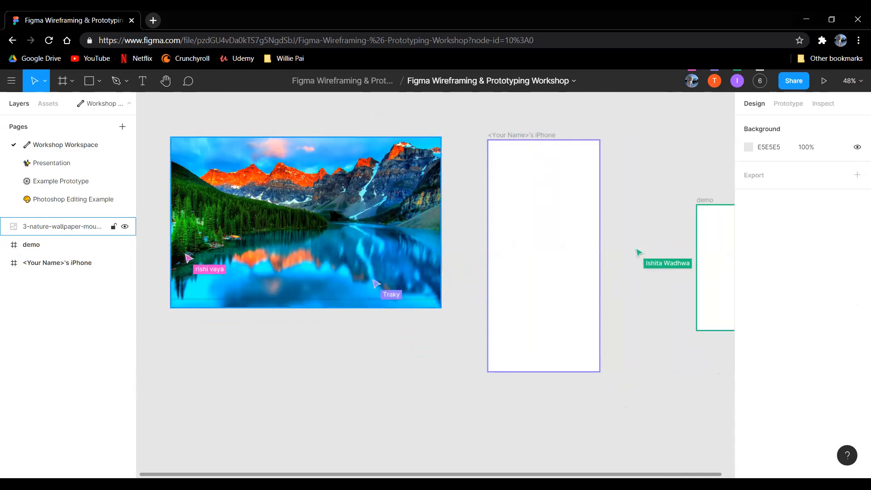
# Step: Duplicate the mountain image directly below the original and delete both images
pyautogui.moveTo(340, 235); pyautogui.dragTo(353, 424)
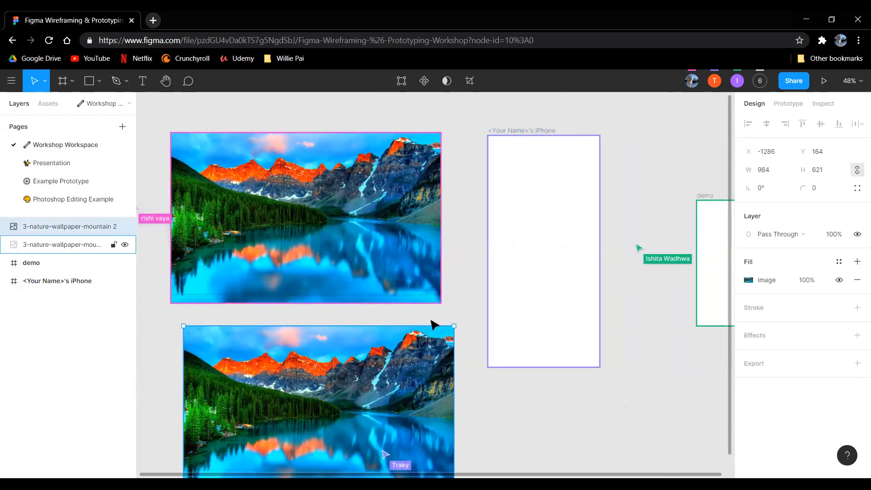
pyautogui.click(457, 334)
pyautogui.moveTo(478, 398); pyautogui.dragTo(395, 265)
pyautogui.press('Delete')
pyautogui.moveTo(435, 230); pyautogui.dragTo(314, 247)
# Step: Duplicate the <Your Name>'s iPhone frame to the far side of the demo frame, at about X 909, Y -530
pyautogui.click(427, 150)
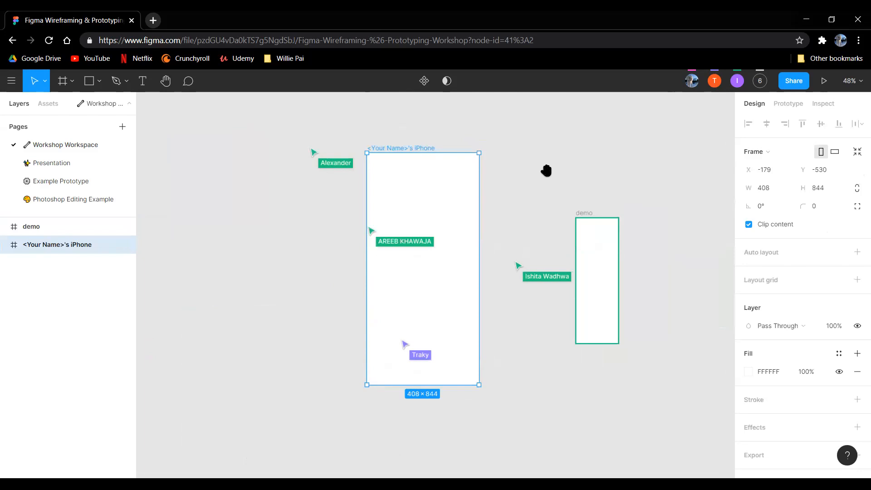
pyautogui.moveTo(546, 169); pyautogui.dragTo(482, 205)
pyautogui.moveTo(552, 168); pyautogui.dragTo(613, 156)
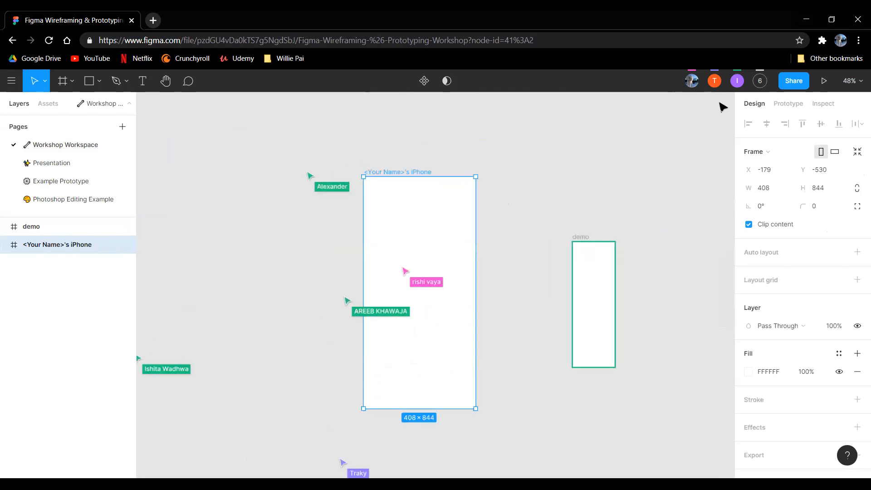
pyautogui.moveTo(576, 181); pyautogui.dragTo(485, 165)
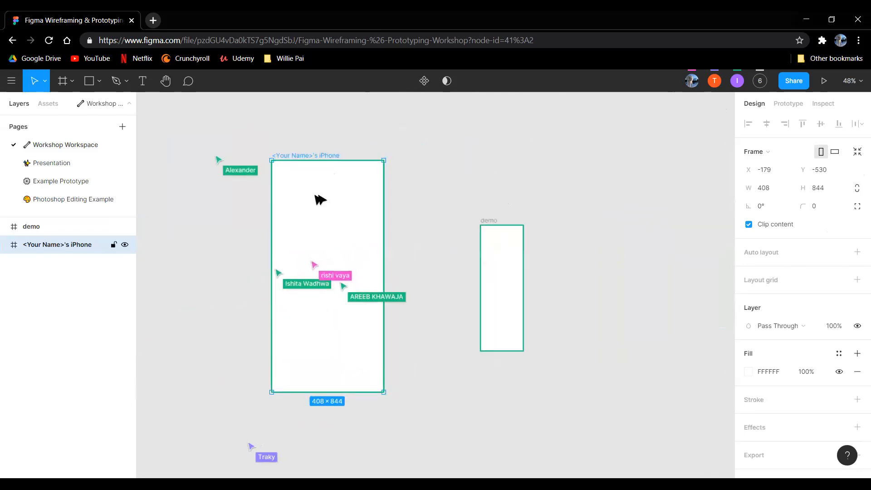
pyautogui.moveTo(367, 251); pyautogui.dragTo(663, 234)
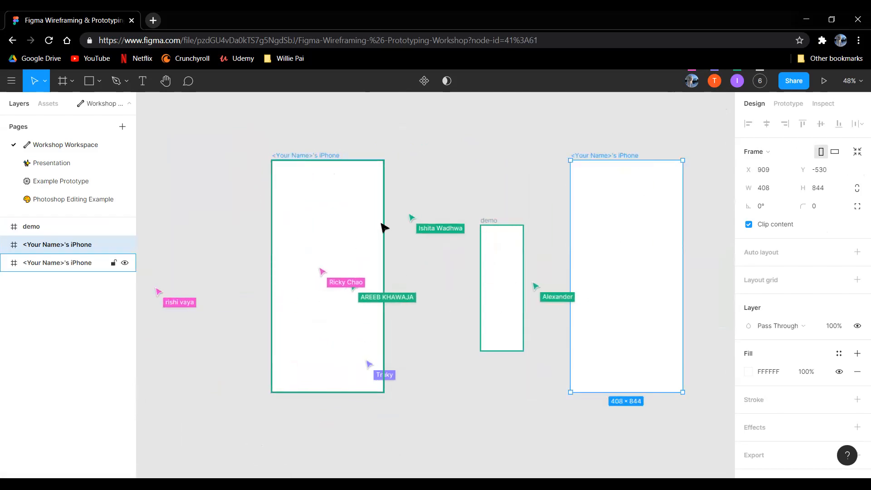
# Step: Open the file's presentation view in a separate browser tab and close that tab
pyautogui.moveTo(429, 219); pyautogui.dragTo(518, 217)
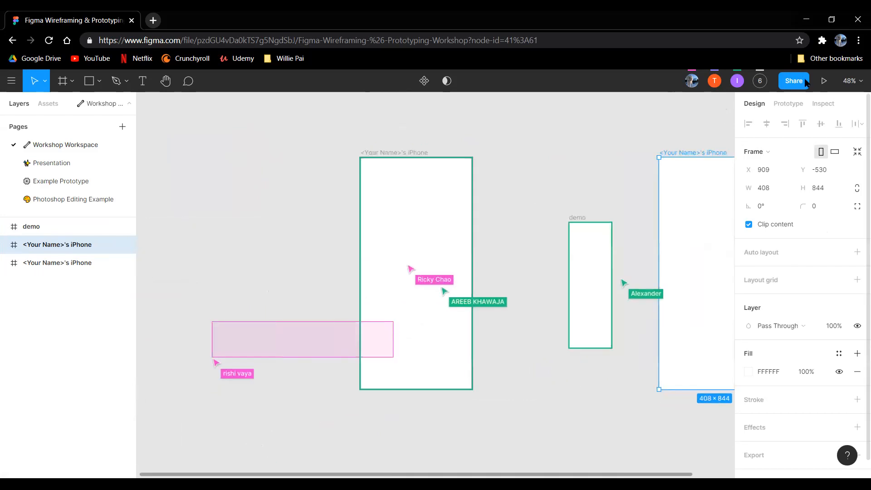
pyautogui.moveTo(576, 209); pyautogui.dragTo(563, 189)
pyautogui.click(823, 81)
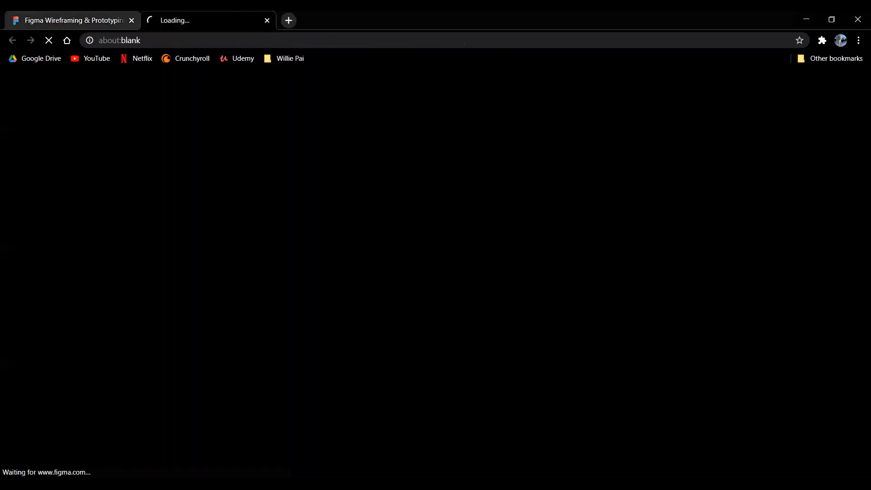
pyautogui.hotkey('ctrl', 'w')
pyautogui.click(786, 82)
# Step: Move the duplicated iPhone frame between the original iPhone frame and the demo frame, at about X -3, Y -313
pyautogui.scroll(-3, 496, 311)
pyautogui.scroll(3, 537, 288)
pyautogui.scroll(-3, 530, 283)
pyautogui.click(553, 142)
pyautogui.click(552, 346)
pyautogui.scroll(-2, 552, 345)
pyautogui.hscroll(3, 540, 368)
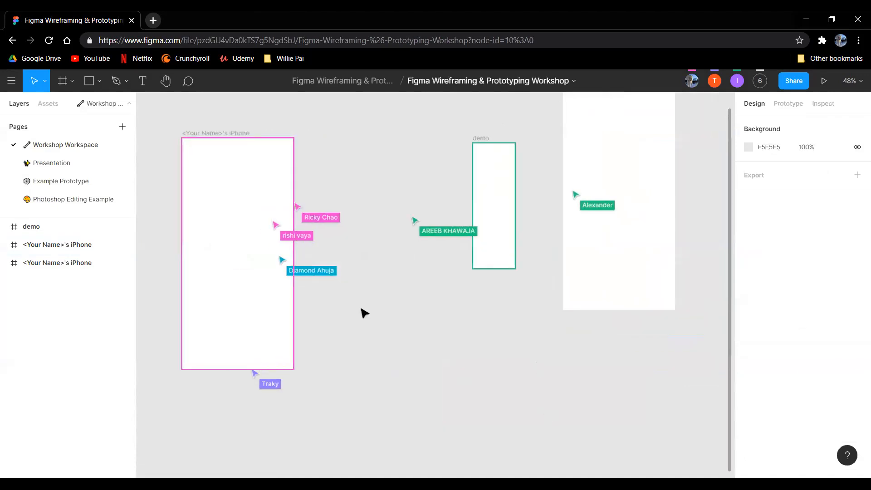
pyautogui.hscroll(-3, 467, 257)
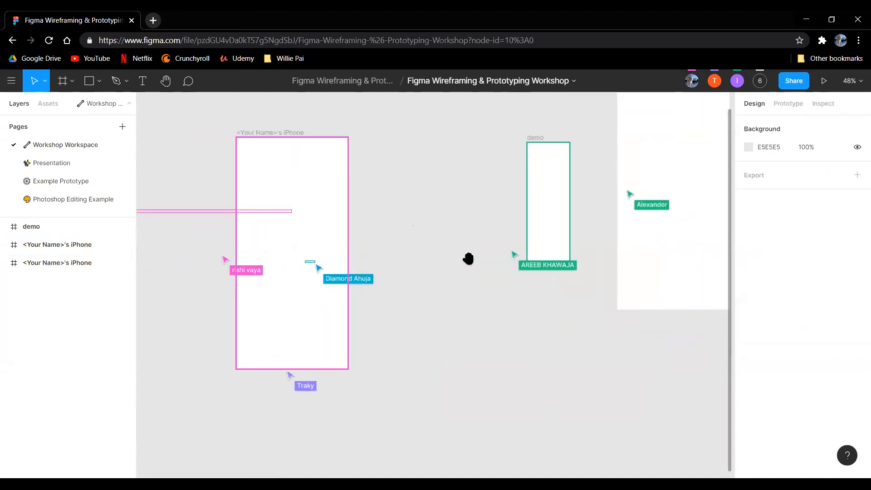
pyautogui.click(680, 278)
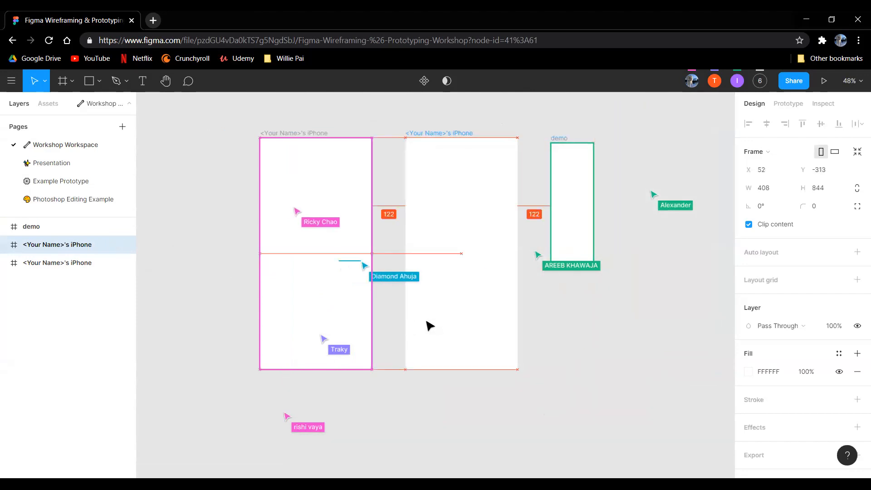
pyautogui.click(576, 404)
pyautogui.hscroll(-2, 608, 395)
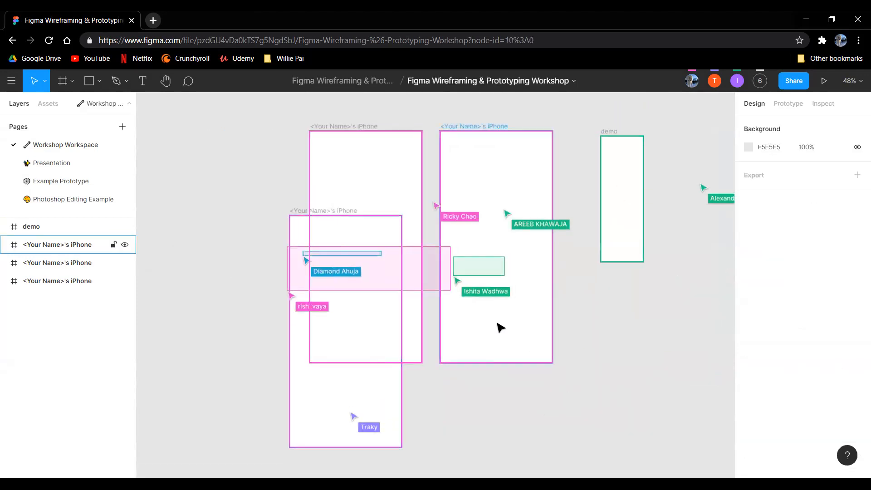
pyautogui.click(513, 272)
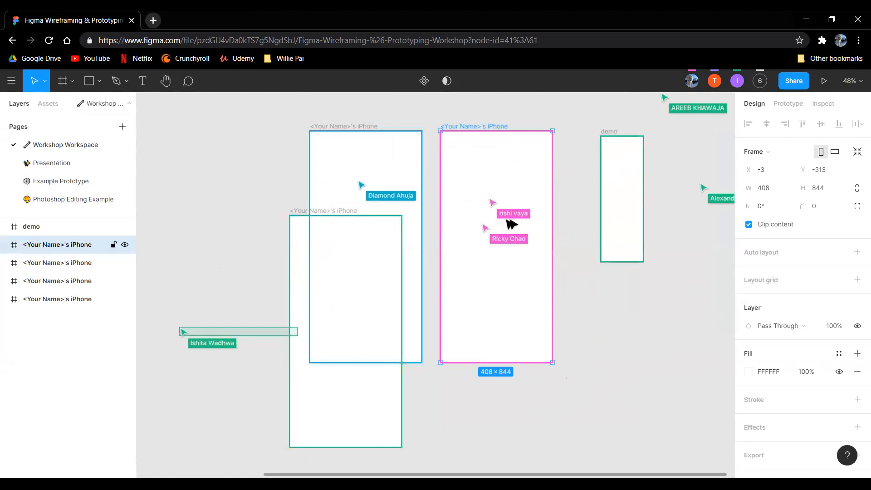
# Step: Examine the iPhone frame copies across the canvas at about 25% zoom and select the lower overlapping copy
pyautogui.scroll(-1, 515, 295)
pyautogui.scroll(-1, 254, 358)
pyautogui.scroll(-1, 288, 353)
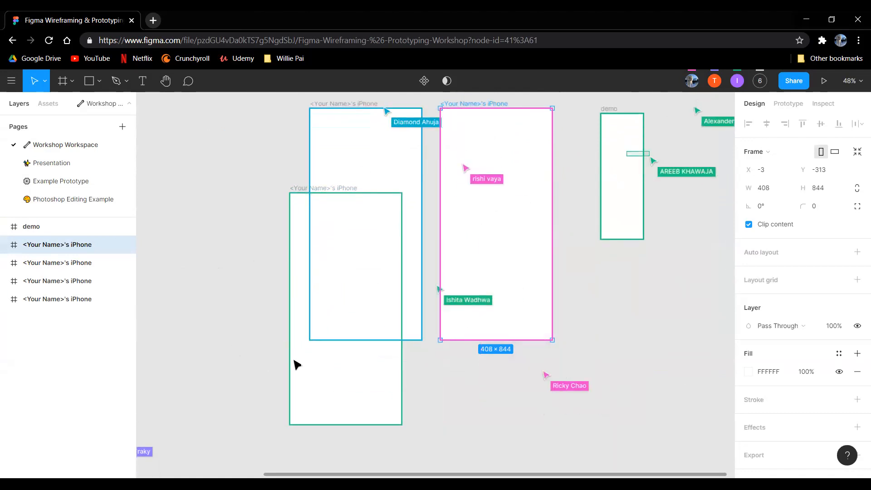
pyautogui.scroll(1, 336, 342)
pyautogui.scroll(-1, 521, 290)
pyautogui.click(661, 321)
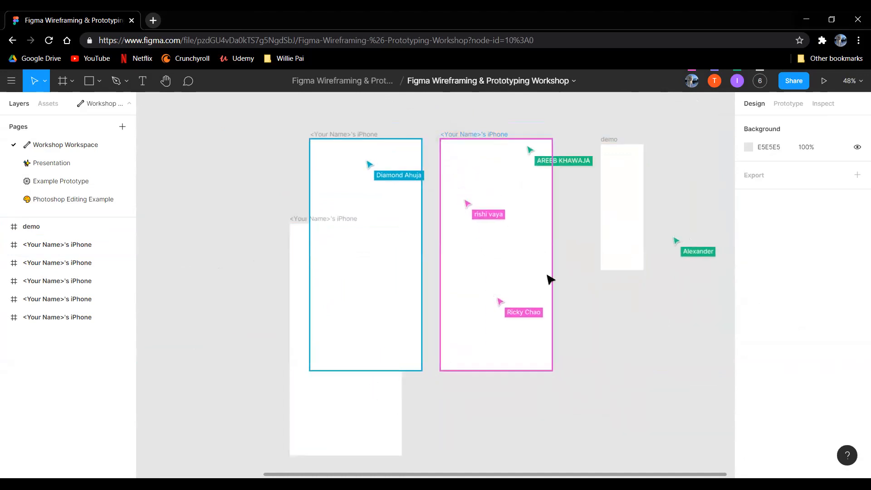
pyautogui.moveTo(541, 345); pyautogui.dragTo(548, 272)
pyautogui.scroll(-2, 577, 320)
pyautogui.moveTo(591, 326); pyautogui.dragTo(540, 334)
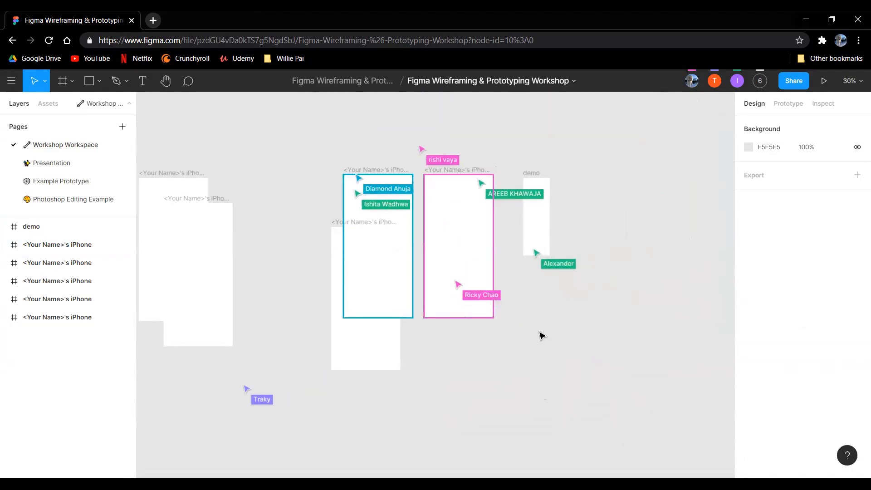
pyautogui.scroll(-3, 517, 359)
pyautogui.scroll(1, 498, 337)
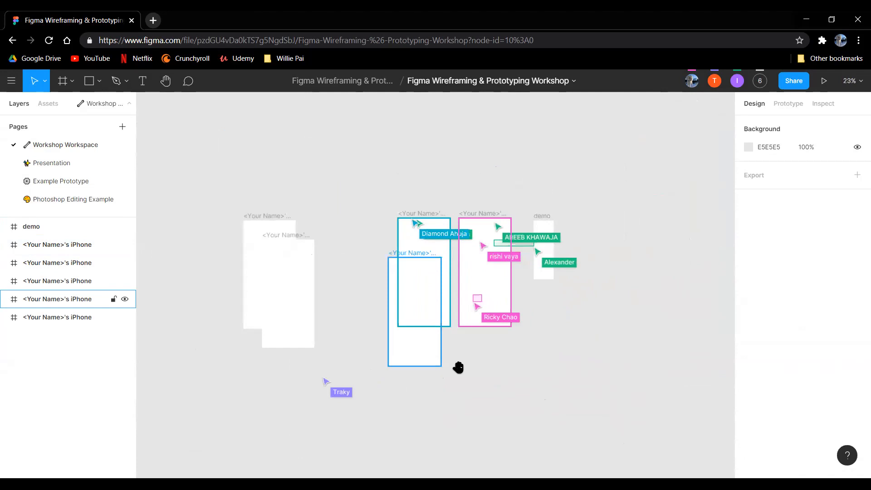
pyautogui.moveTo(458, 367); pyautogui.dragTo(520, 357)
pyautogui.scroll(1, 516, 356)
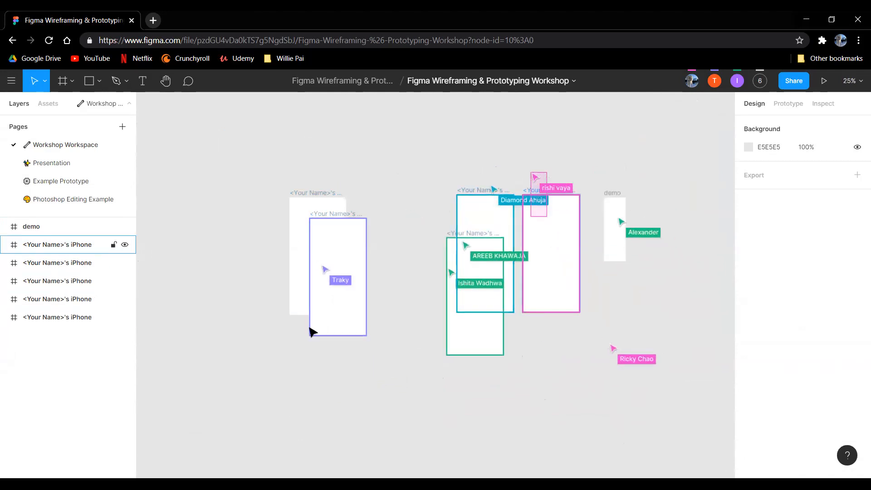
pyautogui.click(70, 298)
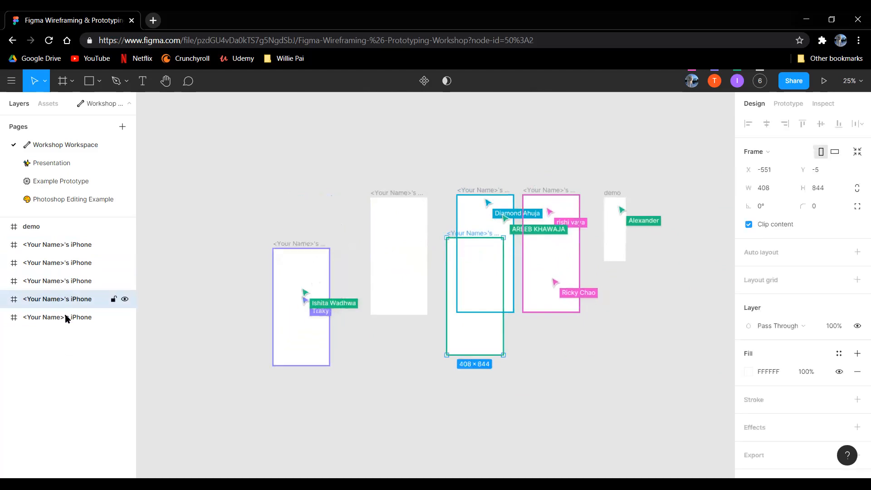
# Step: Rename the iPhone frame next to the demo frame, replacing the <Your Name> placeholder and its angle brackets with the presenter's first name
pyautogui.click(208, 315)
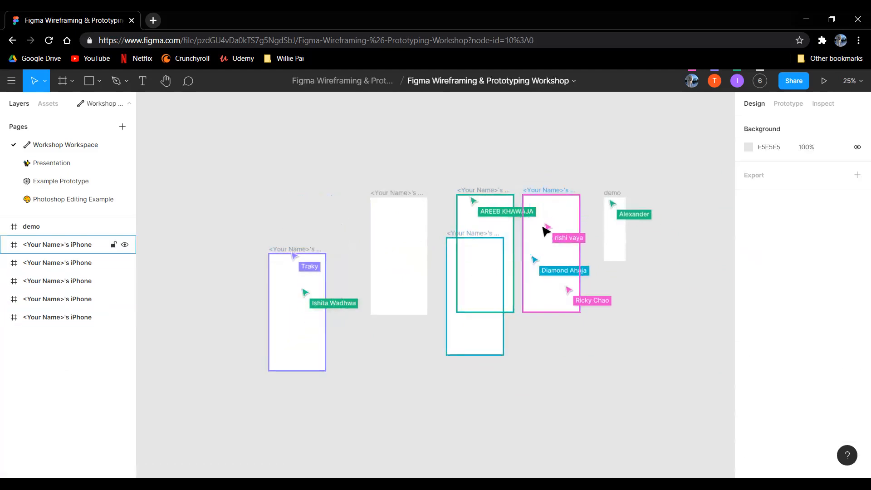
pyautogui.scroll(1, 495, 221)
pyautogui.moveTo(483, 237); pyautogui.dragTo(482, 292)
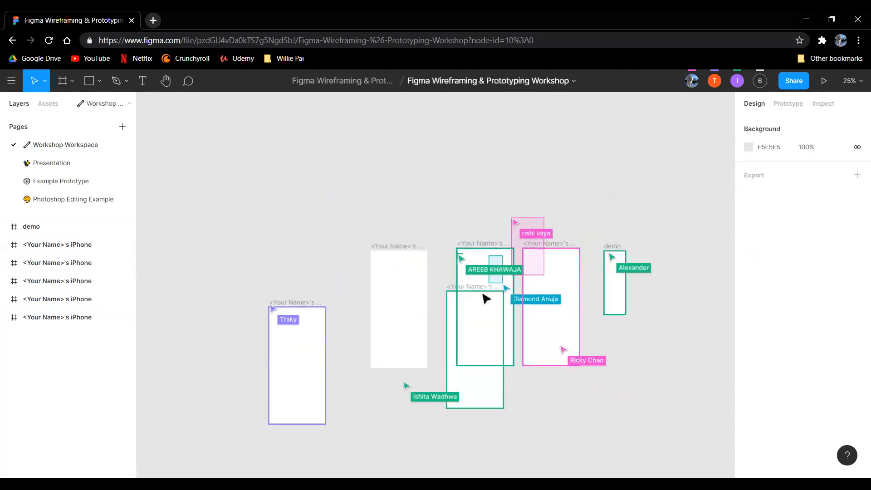
pyautogui.scroll(1, 483, 295)
pyautogui.moveTo(464, 199); pyautogui.dragTo(440, 132)
pyautogui.scroll(1, 512, 233)
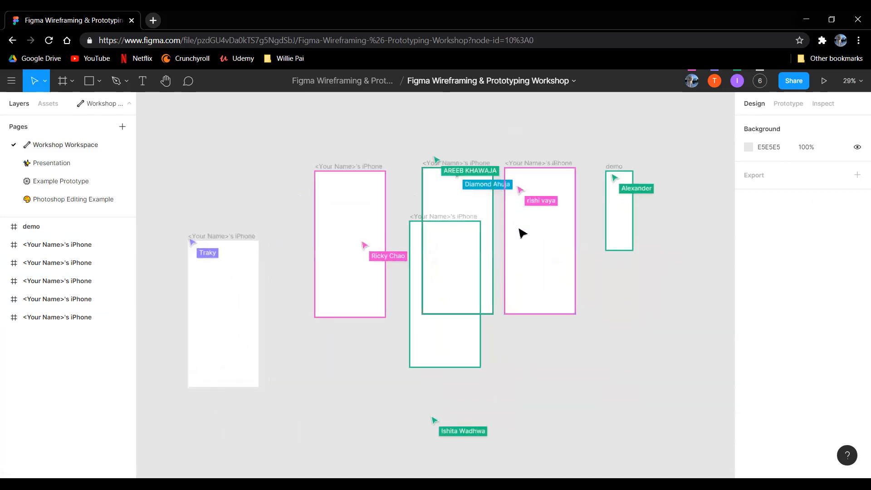
pyautogui.click(524, 158)
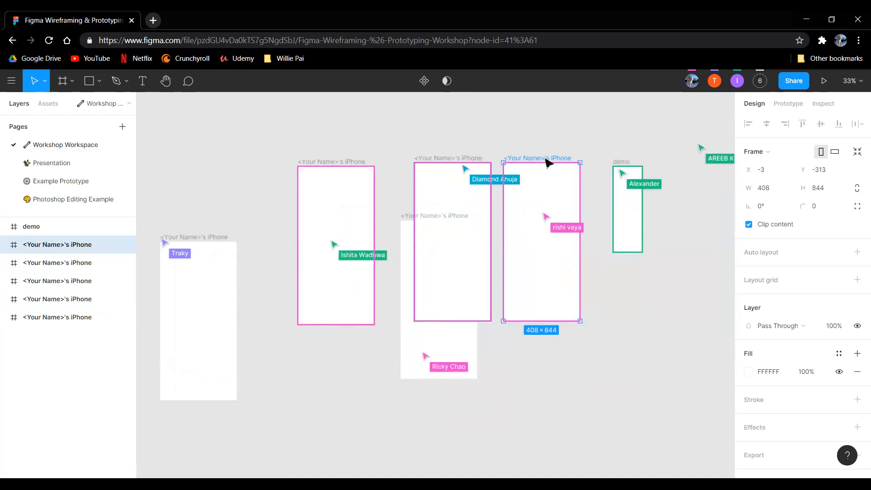
pyautogui.scroll(3, 544, 161)
pyautogui.doubleClick(102, 247)
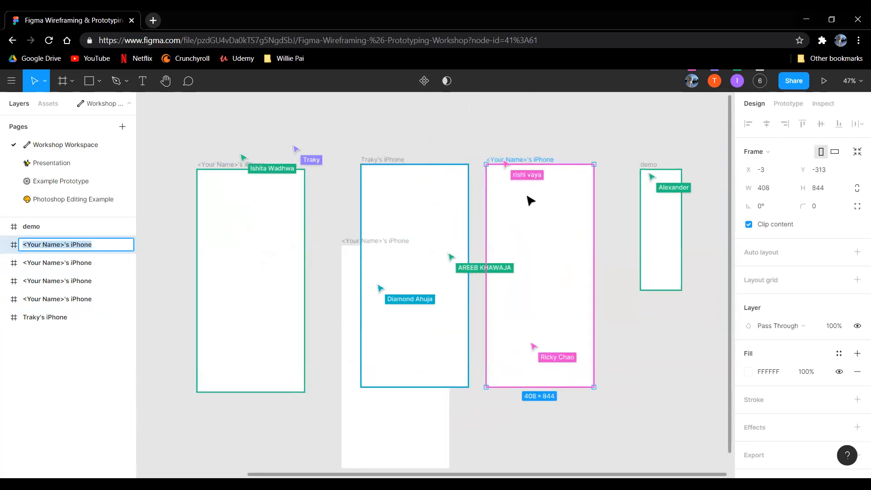
pyautogui.press('Right')
pyautogui.hotkey('ctrl', 'shift', 'Right')
pyautogui.hotkey('ctrl', 'shift', 'Right')
pyautogui.write('Willie')
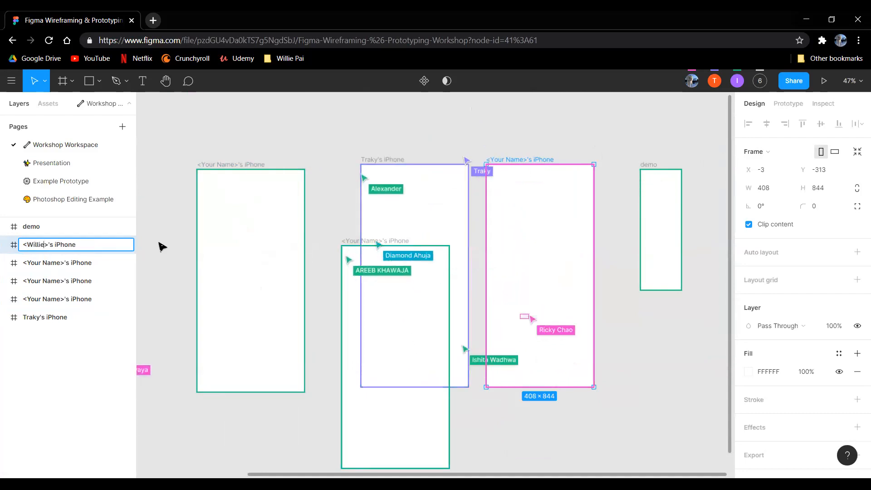
pyautogui.press('Delete')
pyautogui.press('BackSpace')
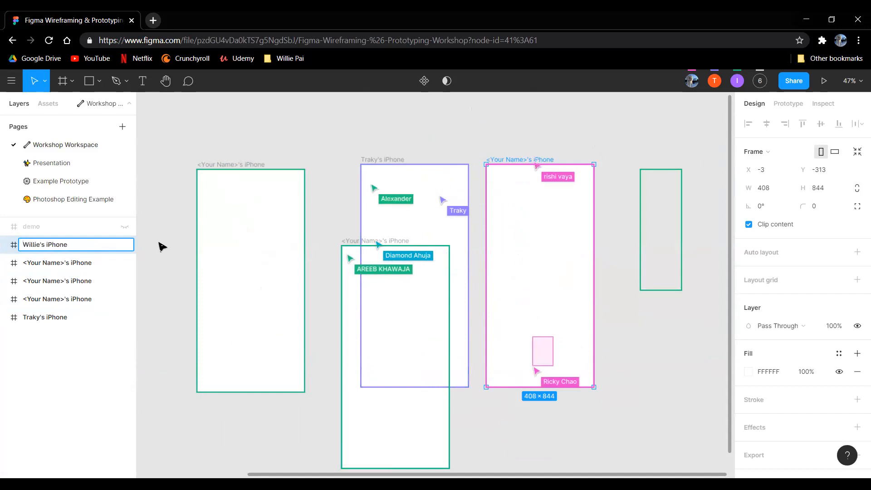
pyautogui.press('Return')
# Step: Move the lower overlapping <Your Name>'s iPhone frame clear of the others, to about X -1064, Y 682, and deselect it
pyautogui.moveTo(642, 373); pyautogui.dragTo(606, 293)
pyautogui.click(385, 404)
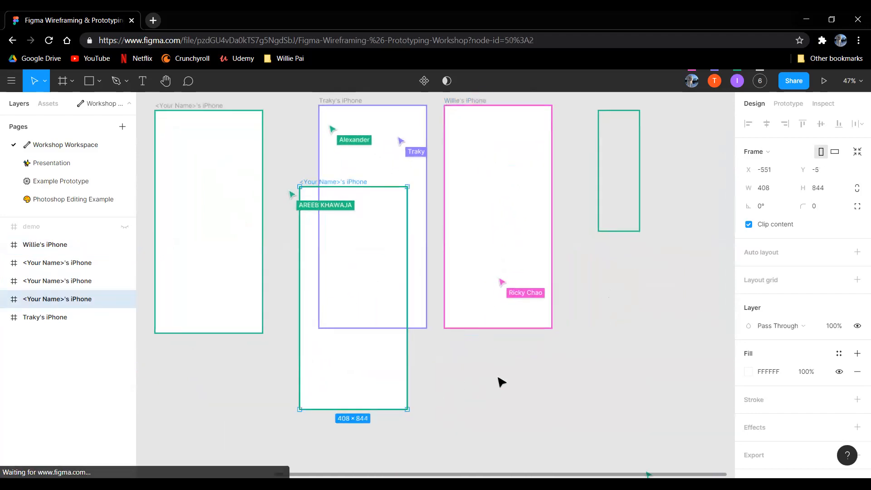
pyautogui.scroll(-3, 476, 363)
pyautogui.hscroll(-2, 476, 363)
pyautogui.moveTo(439, 296); pyautogui.dragTo(282, 481)
pyautogui.scroll(3, 603, 324)
pyautogui.hscroll(2, 603, 324)
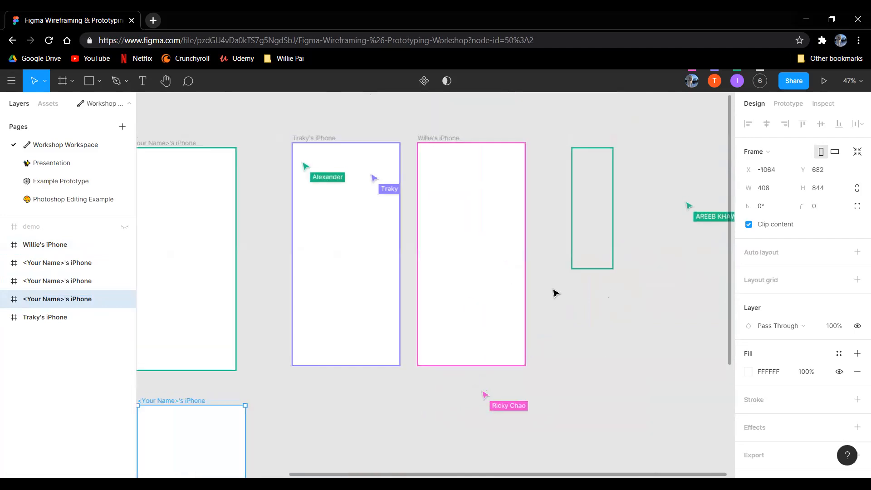
pyautogui.click(546, 327)
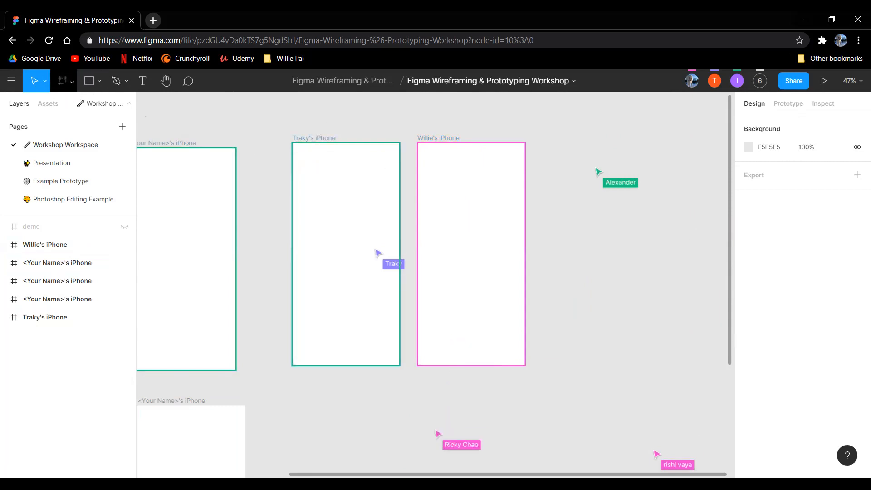
# Step: Activate the Frame tool and examine the Phone presets and their sizes
pyautogui.press('f')
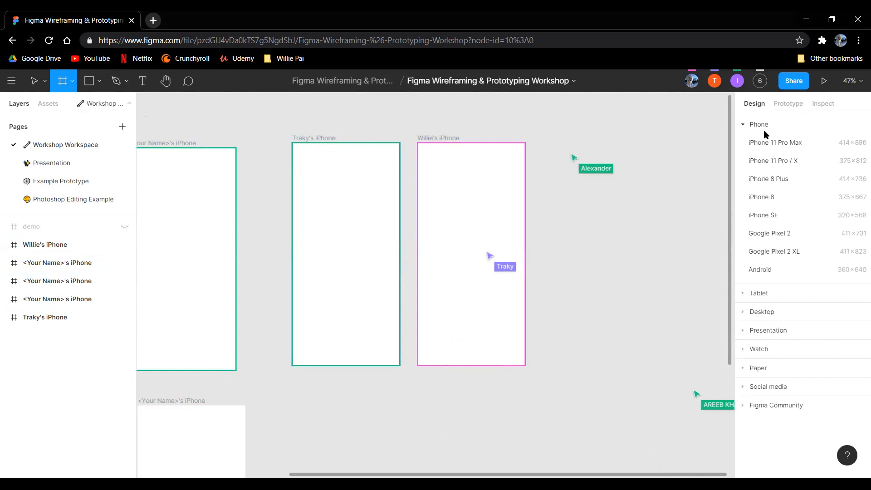
pyautogui.click(743, 125)
pyautogui.click(743, 125)
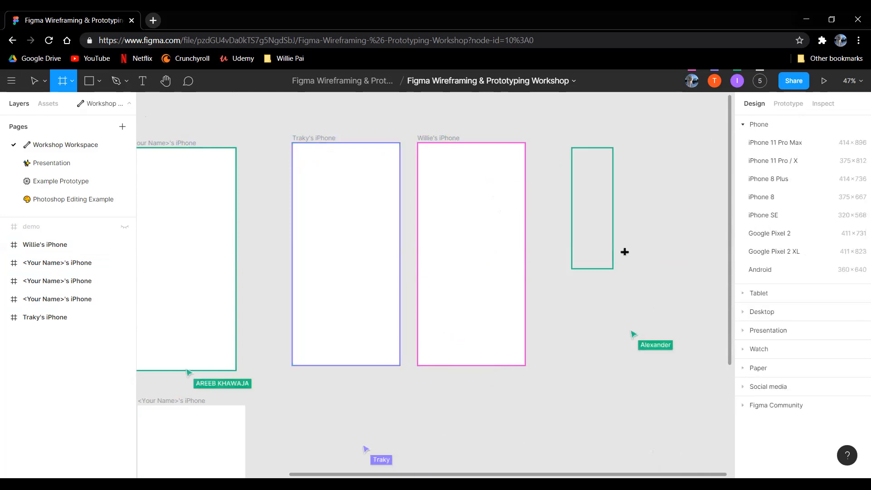
pyautogui.scroll(-2, 662, 340)
pyautogui.hscroll(5, 608, 360)
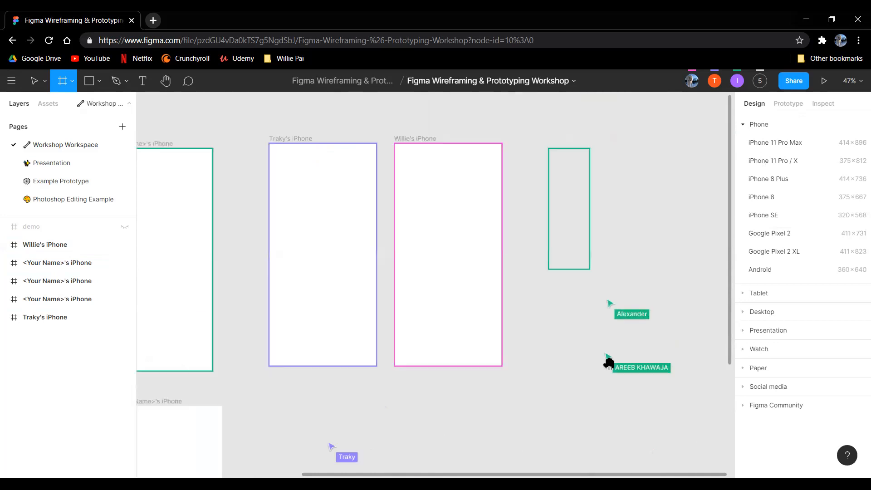
pyautogui.scroll(2, 516, 361)
pyautogui.hscroll(-2, 516, 361)
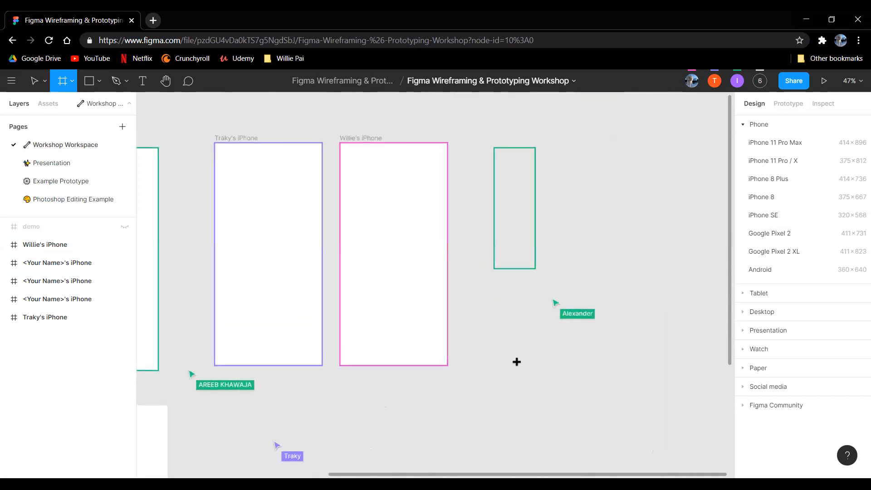
pyautogui.hscroll(-1, 558, 383)
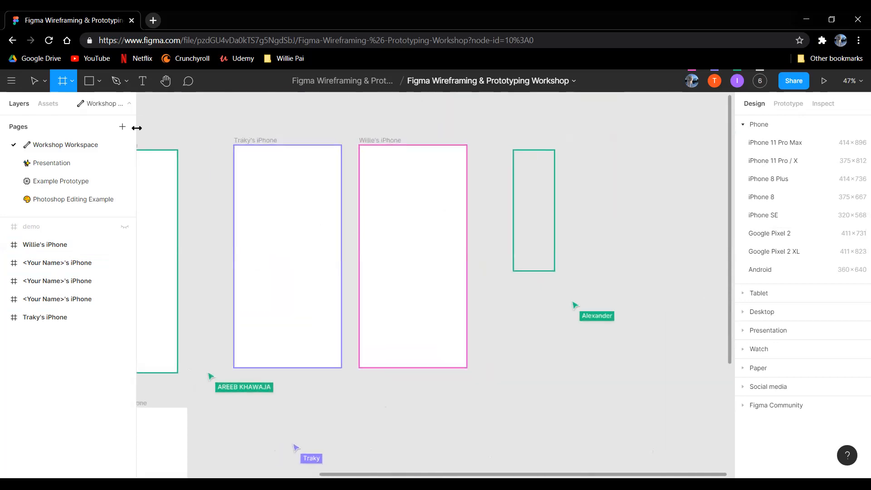
pyautogui.hscroll(-2, 378, 116)
pyautogui.scroll(1, 416, 131)
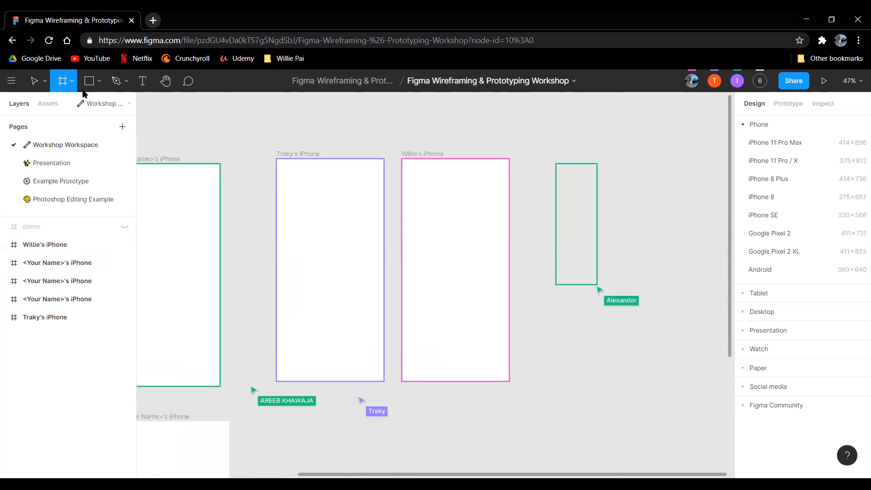
# Step: Draw a rectangle about 315 by 144 near the top of the presenter's iPhone frame, at about X 27, Y 156, and deselect it
pyautogui.click(98, 81)
pyautogui.click(99, 81)
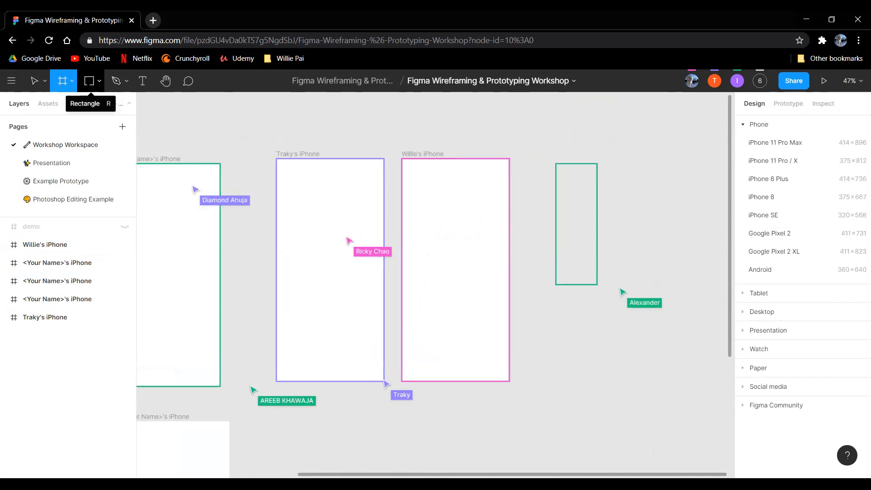
pyautogui.click(99, 80)
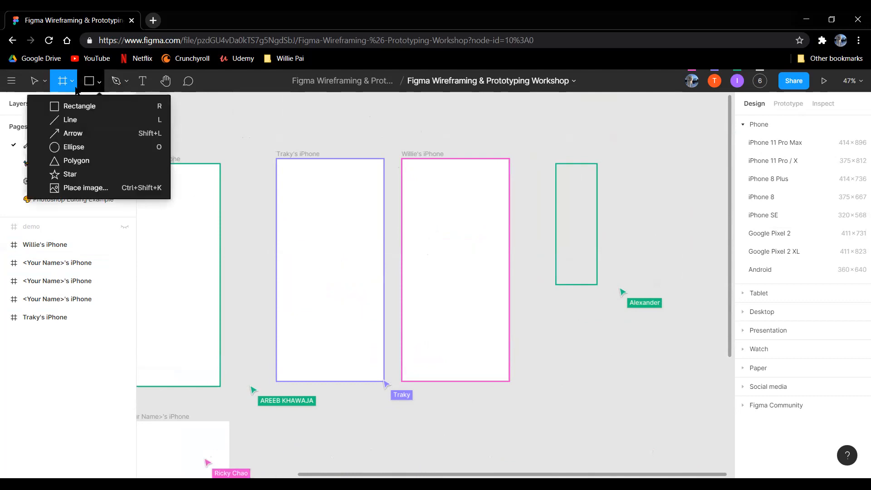
pyautogui.click(87, 106)
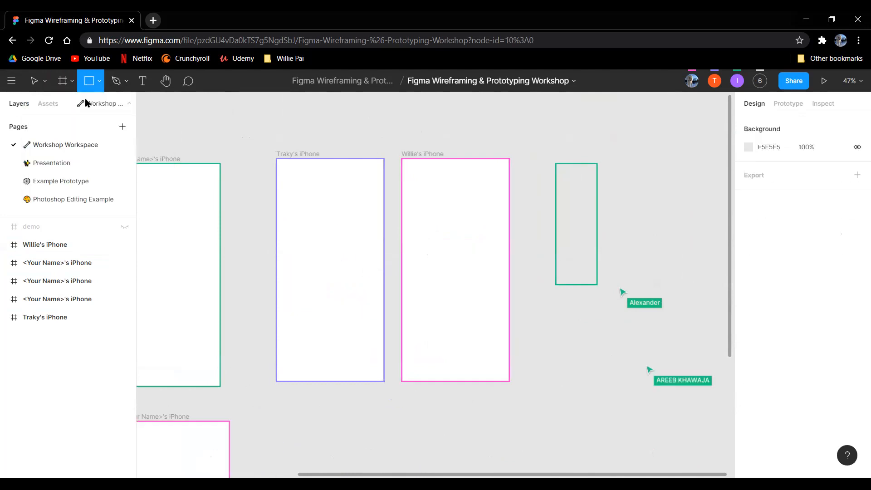
pyautogui.click(98, 83)
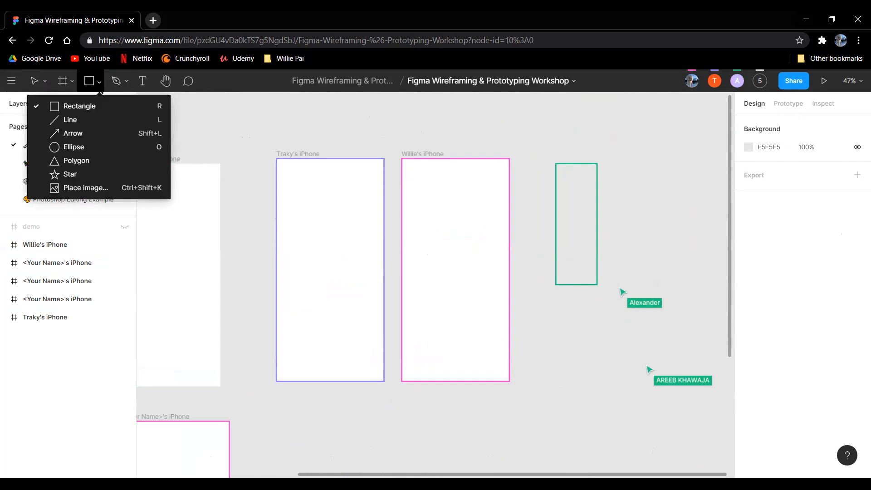
pyautogui.click(86, 90)
pyautogui.moveTo(408, 200)
pyautogui.mouseDown()
pyautogui.moveTo(482, 256)
pyautogui.moveTo(491, 237)
pyautogui.mouseUp()
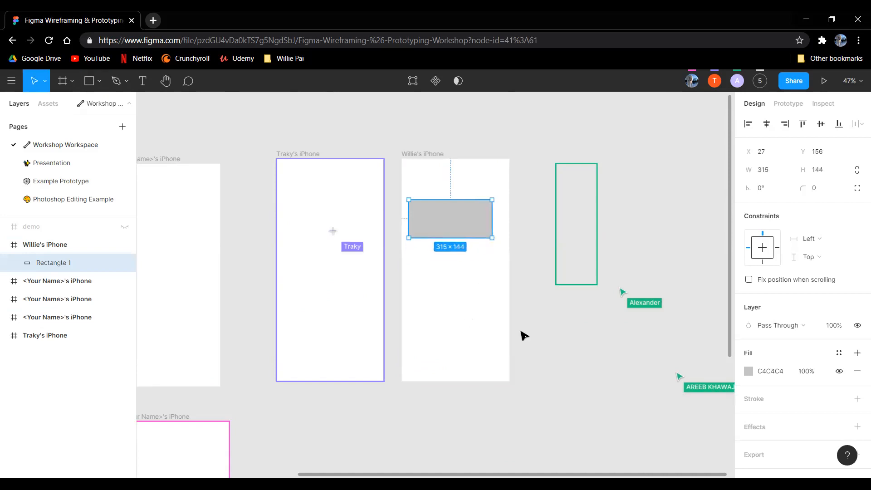
pyautogui.click(547, 347)
# Step: Select the rectangle in the presenter's iPhone frame and examine its position, size, constraint and fill properties
pyautogui.hscroll(-3, 544, 236)
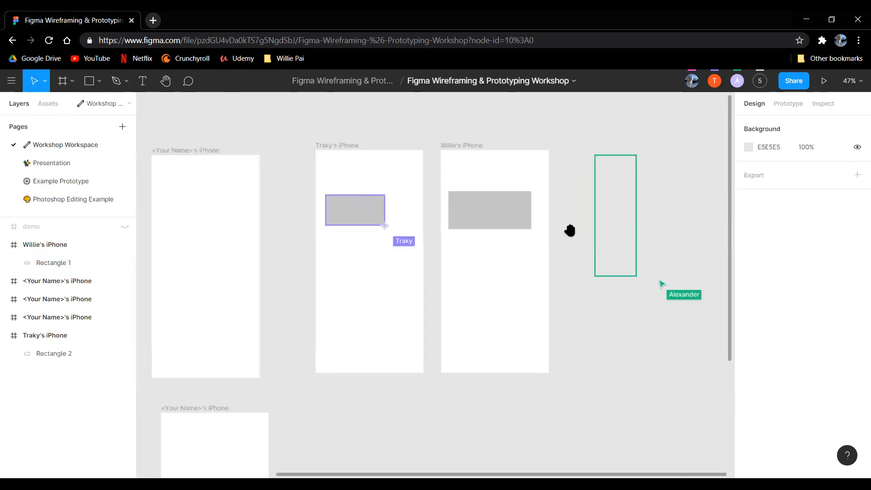
pyautogui.click(511, 211)
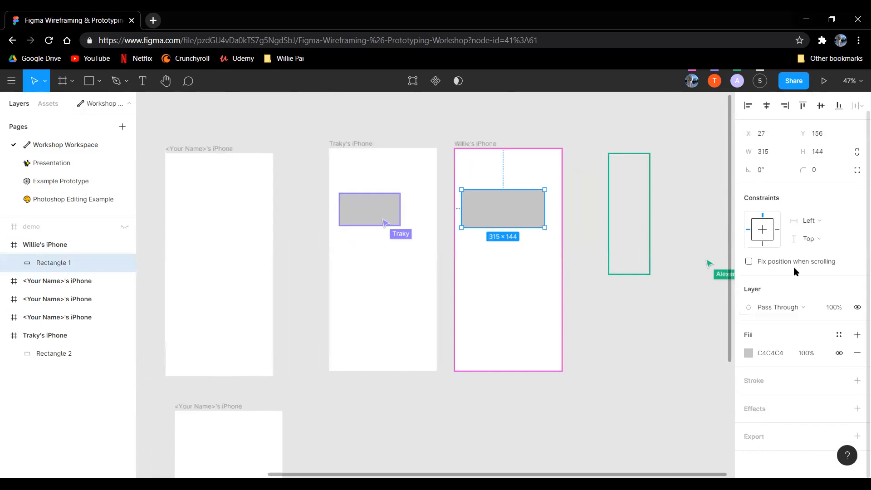
pyautogui.hscroll(2, 612, 346)
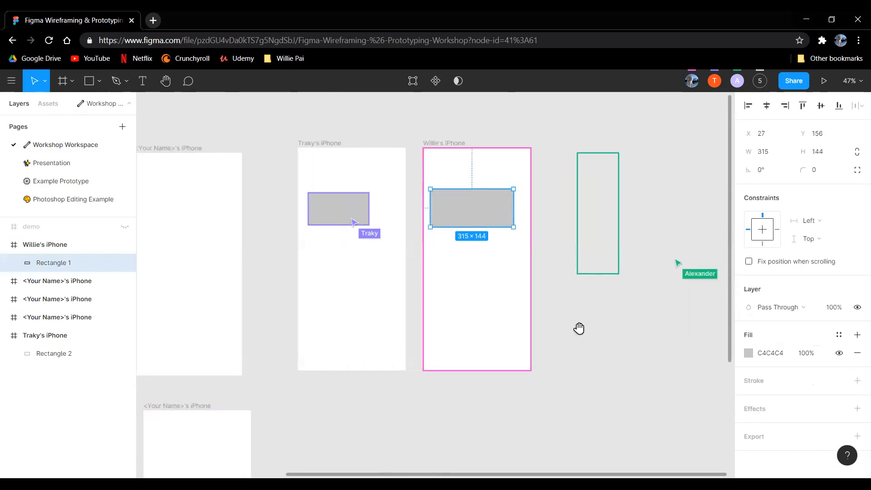
pyautogui.scroll(-1, 579, 329)
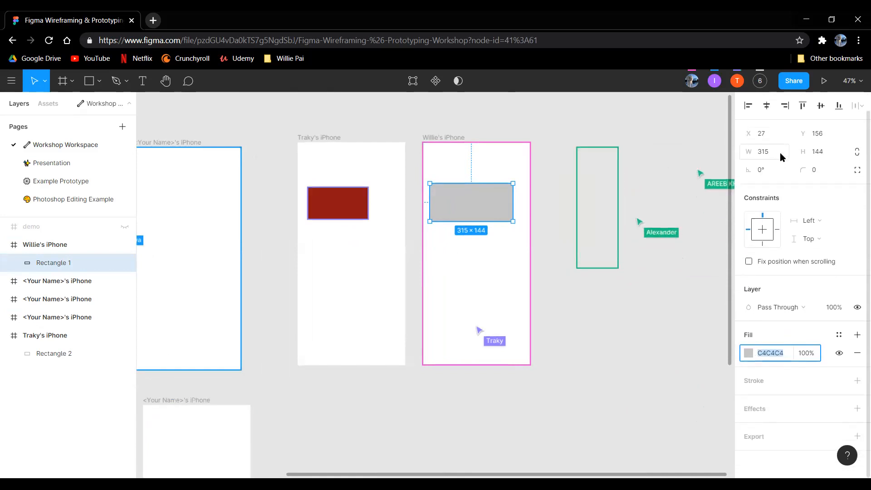
pyautogui.scroll(1, 779, 154)
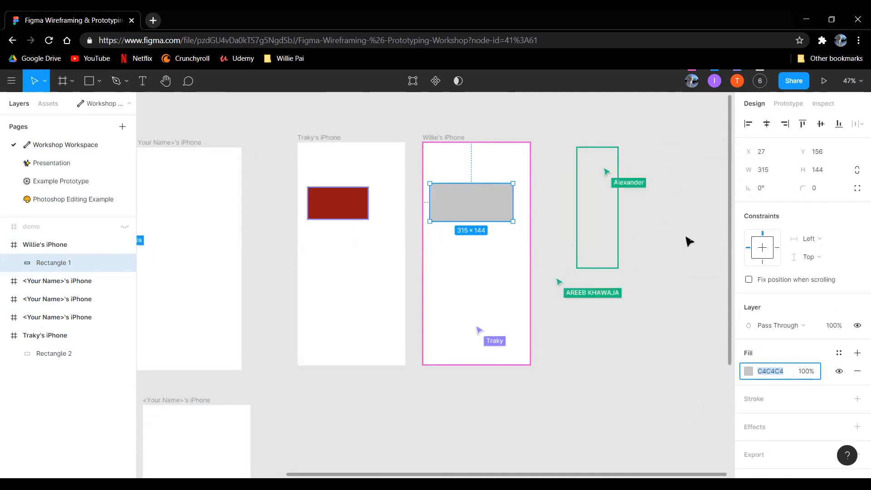
pyautogui.click(476, 258)
pyautogui.click(479, 213)
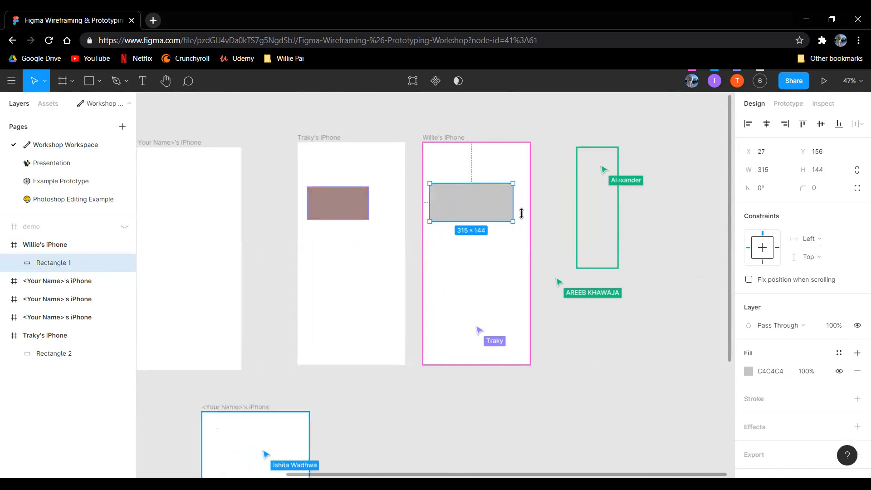
# Step: Move the rectangle to about X 72, Y 171 within its frame and open its X position for editing
pyautogui.moveTo(468, 214); pyautogui.dragTo(481, 219)
pyautogui.scroll(-1, 803, 216)
pyautogui.scroll(1, 766, 143)
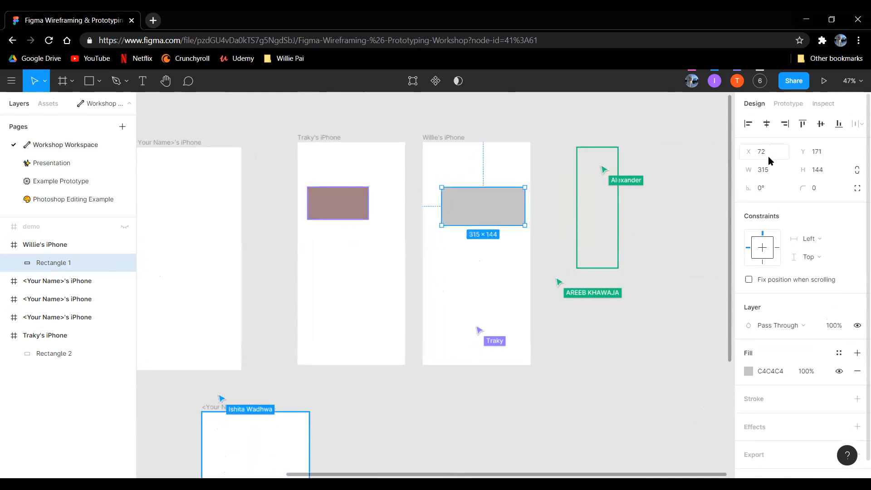
pyautogui.click(765, 152)
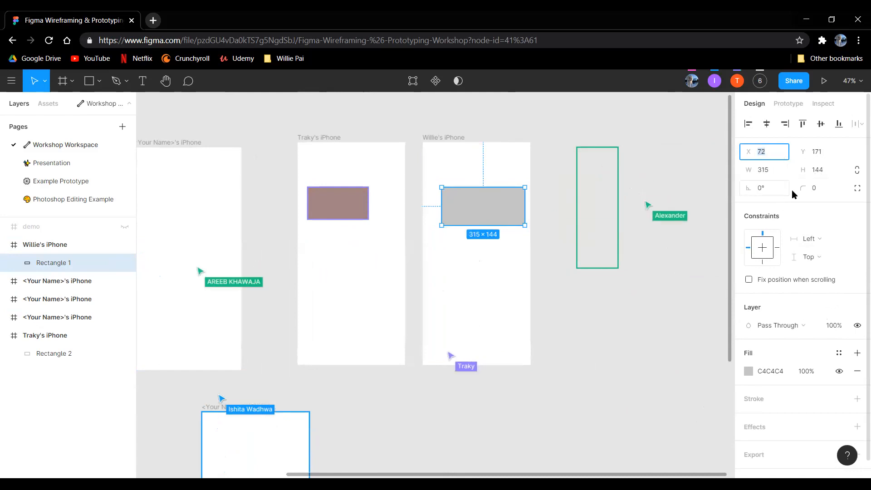
# Step: Try rotating the rectangle by 45° and undo the rotation
pyautogui.click(771, 189)
pyautogui.write('45')
pyautogui.press('Return')
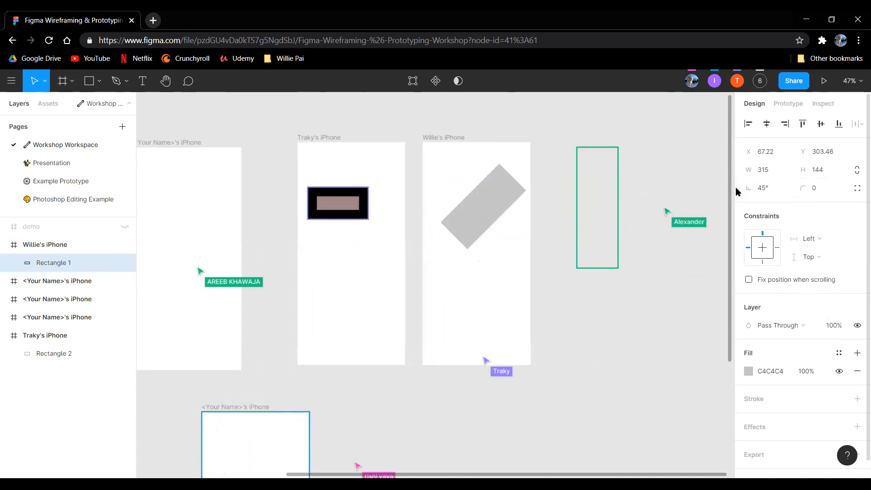
pyautogui.hotkey('ctrl', 'z')
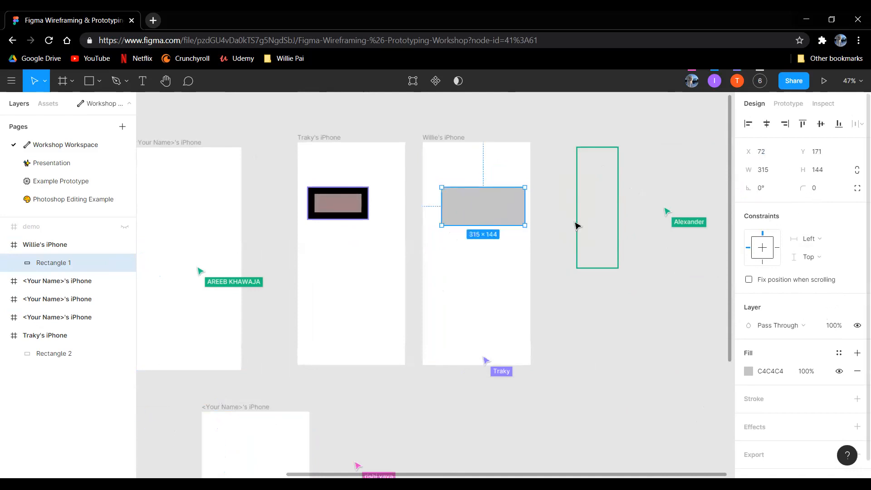
# Step: Move the rectangle so it is horizontally centred in the presenter's iPhone frame, at about X 46, Y 168
pyautogui.moveTo(509, 214); pyautogui.dragTo(479, 215)
pyautogui.click(820, 192)
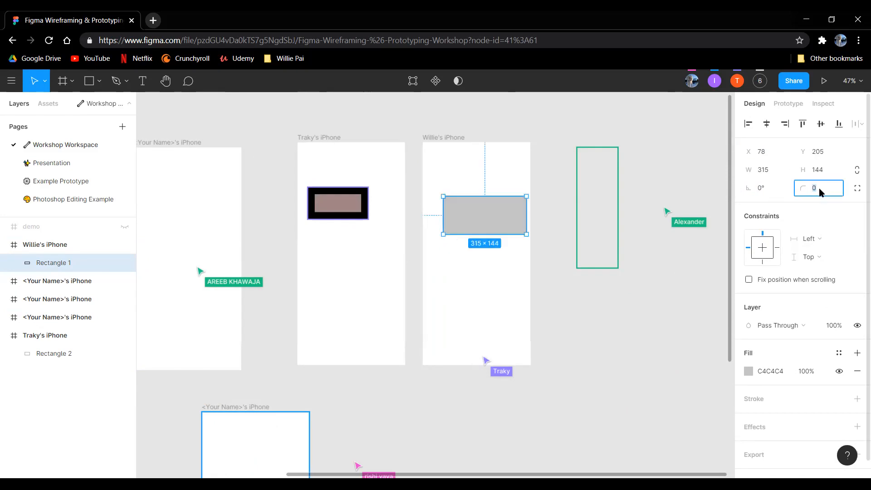
pyautogui.click(496, 276)
pyautogui.moveTo(492, 216); pyautogui.dragTo(491, 206)
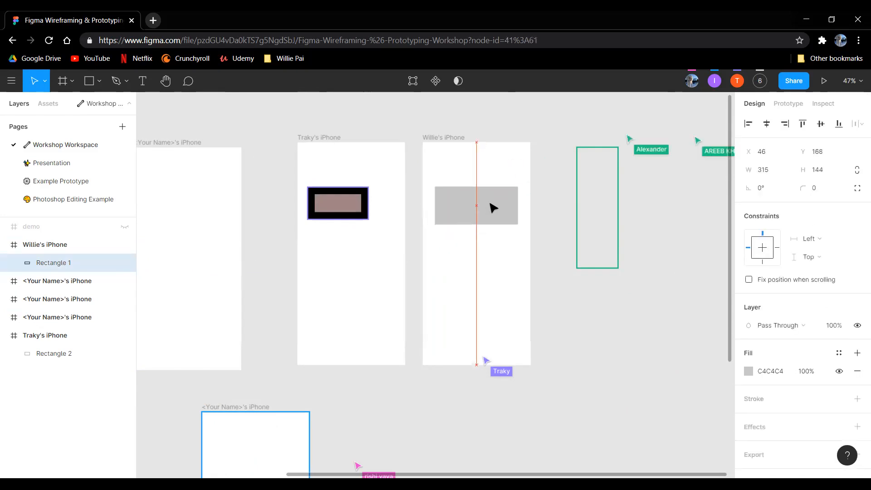
# Step: Round the rectangle's corners, entering a radius of 10 and raising it to 15
pyautogui.click(812, 191)
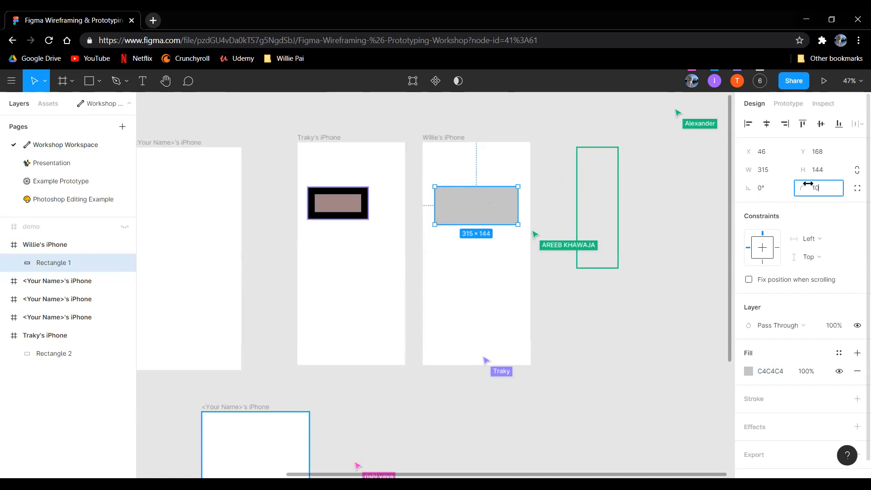
pyautogui.write('10')
pyautogui.moveTo(807, 183); pyautogui.dragTo(807, 183)
pyautogui.scroll(1, 503, 204)
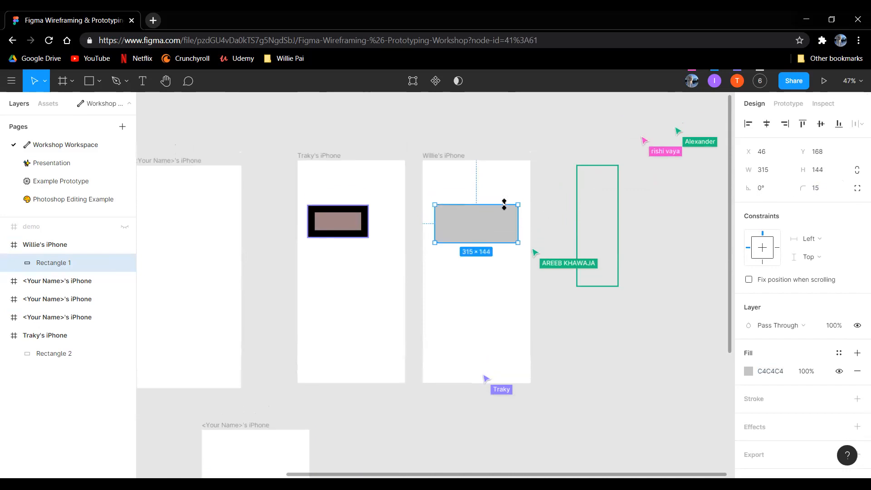
# Step: Examine the rectangle's rounded corners up close and in relation to the neighbouring iPhone frame
pyautogui.keyDown('ctrl'); pyautogui.scroll(5, 503, 202); pyautogui.keyUp('ctrl')
pyautogui.keyDown('ctrl'); pyautogui.scroll(2, 512, 214); pyautogui.keyUp('ctrl')
pyautogui.click(526, 160)
pyautogui.keyDown('ctrl'); pyautogui.scroll(4, 539, 215); pyautogui.keyUp('ctrl')
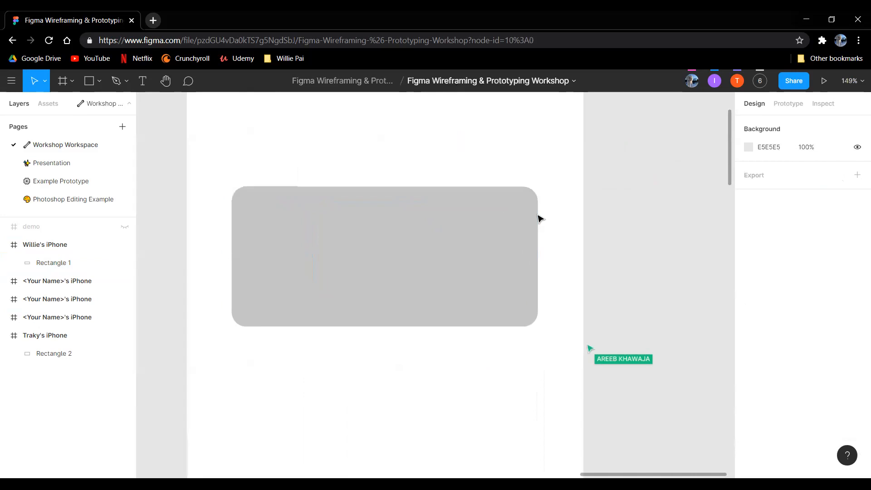
pyautogui.moveTo(487, 280); pyautogui.dragTo(535, 273)
pyautogui.scroll(-5, 405, 248)
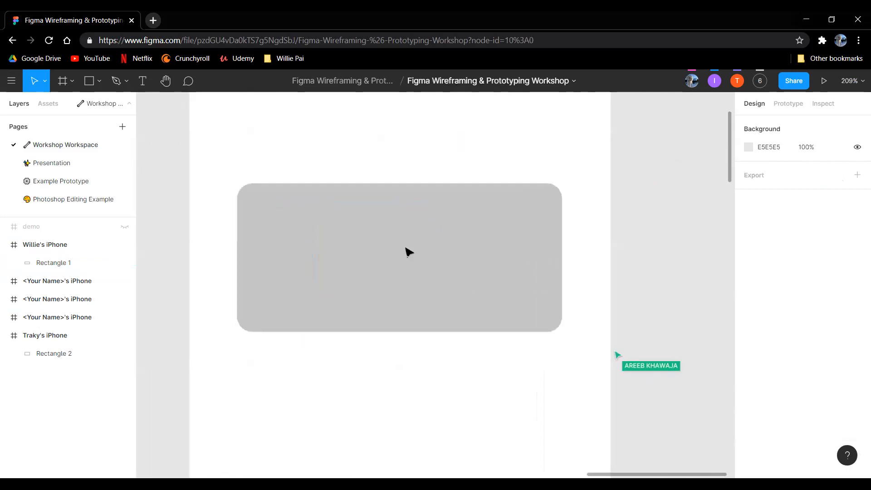
pyautogui.moveTo(402, 305); pyautogui.dragTo(460, 279)
pyautogui.keyDown('ctrl'); pyautogui.scroll(-1, 444, 290); pyautogui.keyUp('ctrl')
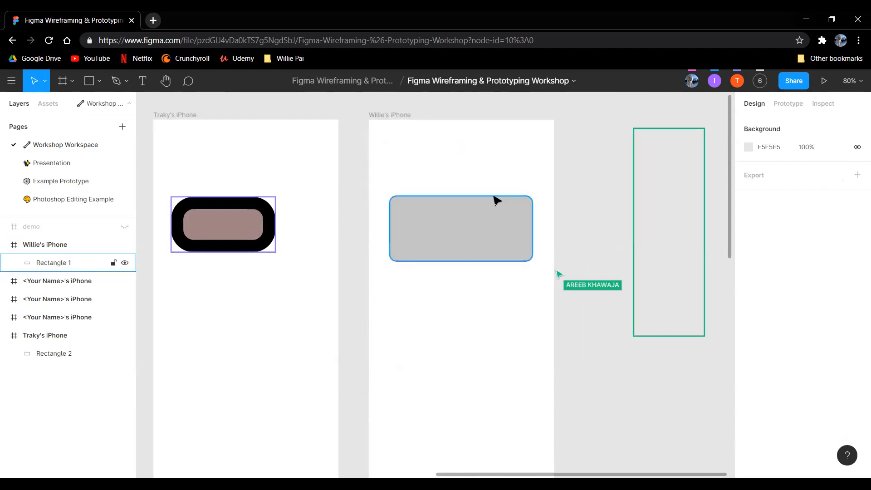
pyautogui.keyDown('ctrl'); pyautogui.scroll(-1, 473, 316); pyautogui.keyUp('ctrl')
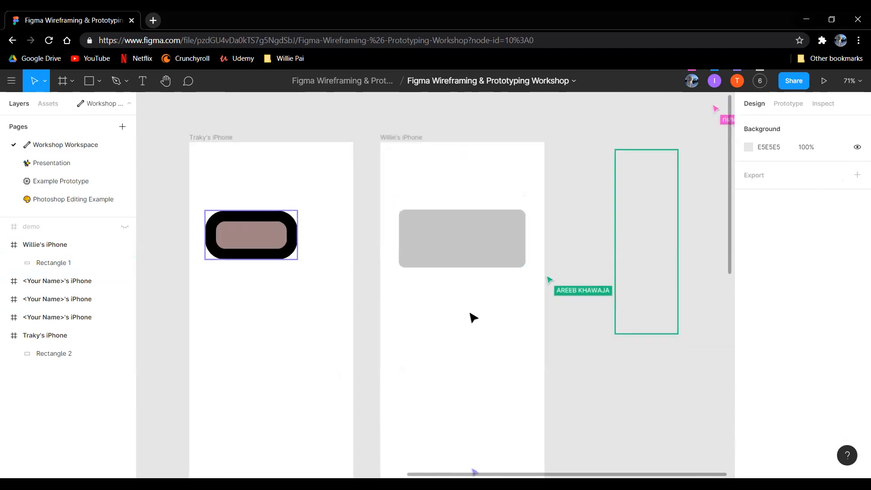
pyautogui.moveTo(474, 325); pyautogui.dragTo(521, 289)
pyautogui.keyDown('ctrl'); pyautogui.scroll(-1, 522, 254); pyautogui.keyUp('ctrl')
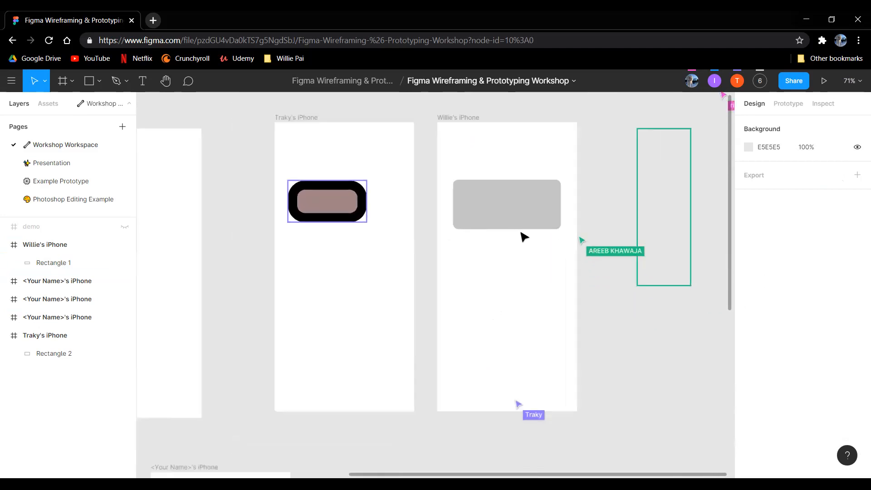
# Step: Select the rectangle in the presenter's iPhone frame and look over its constraints, layer and fill properties
pyautogui.click(524, 219)
pyautogui.scroll(-1, 789, 245)
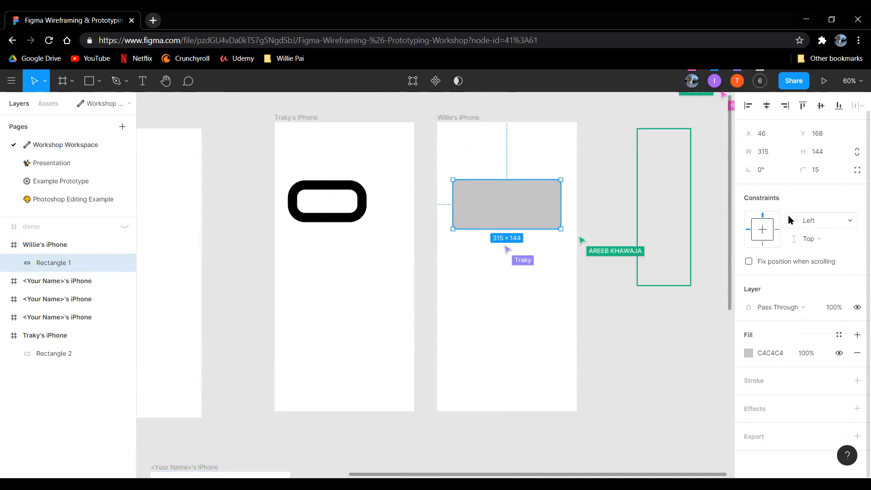
pyautogui.hscroll(2, 531, 336)
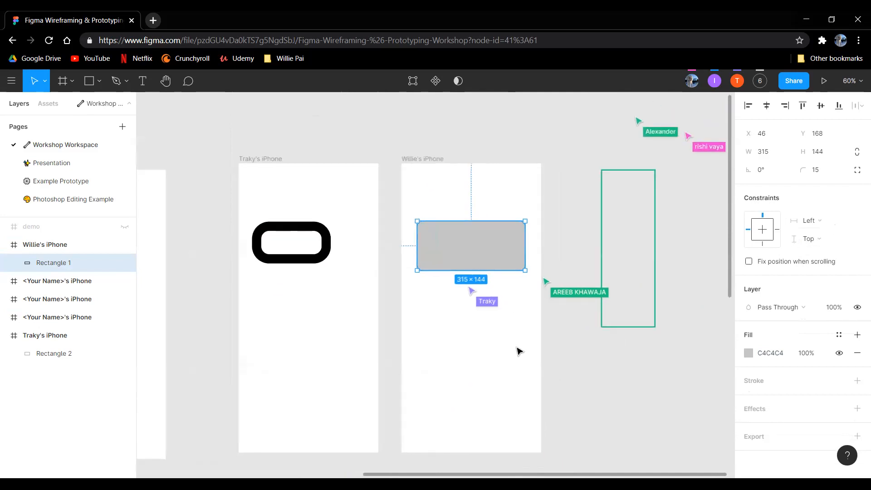
pyautogui.hscroll(-4, 471, 344)
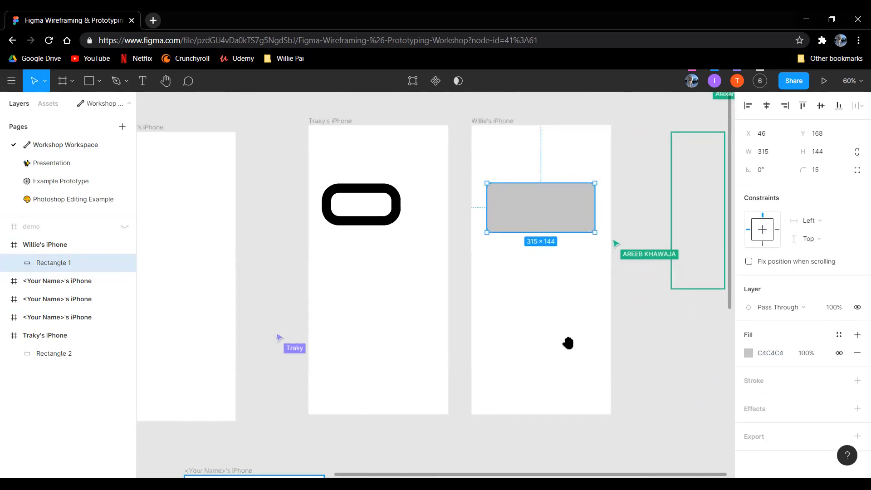
pyautogui.scroll(2, 568, 343)
pyautogui.hscroll(-2, 568, 343)
pyautogui.moveTo(572, 319)
pyautogui.mouseDown()
pyautogui.moveTo(544, 326)
pyautogui.moveTo(572, 319)
pyautogui.moveTo(563, 313)
pyautogui.mouseUp()
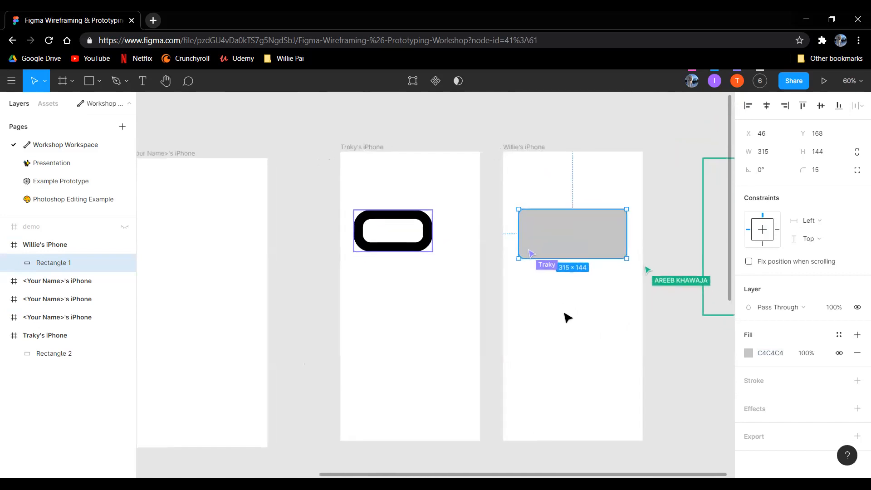
pyautogui.moveTo(608, 311); pyautogui.dragTo(589, 293)
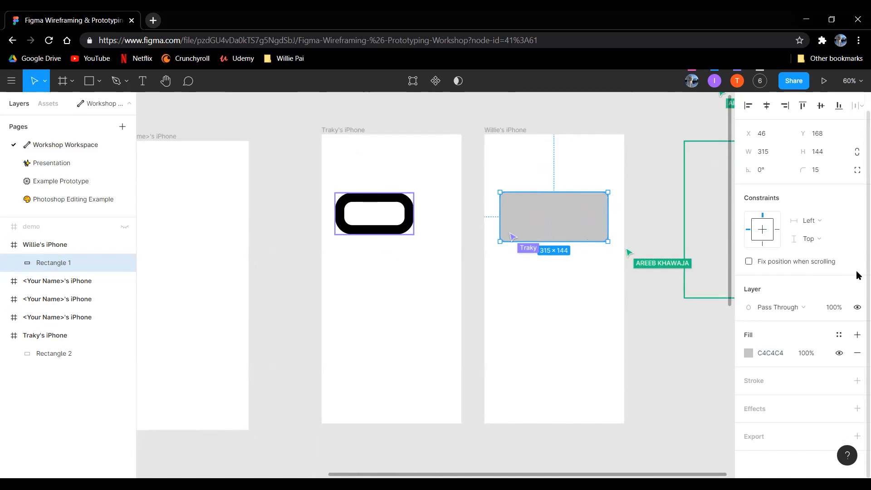
pyautogui.moveTo(577, 317); pyautogui.dragTo(550, 330)
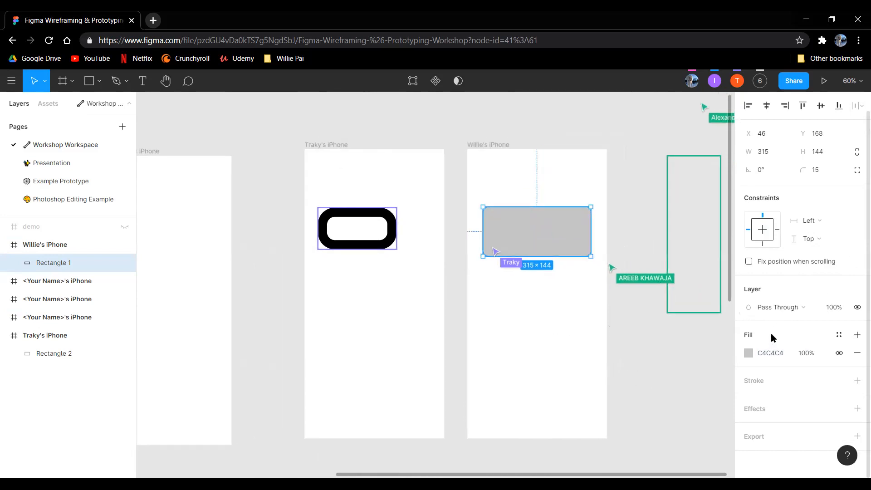
# Step: Recolour the rectangle's fill, trying green 41DA9A and settling on the blue document color 0099FF
pyautogui.click(748, 353)
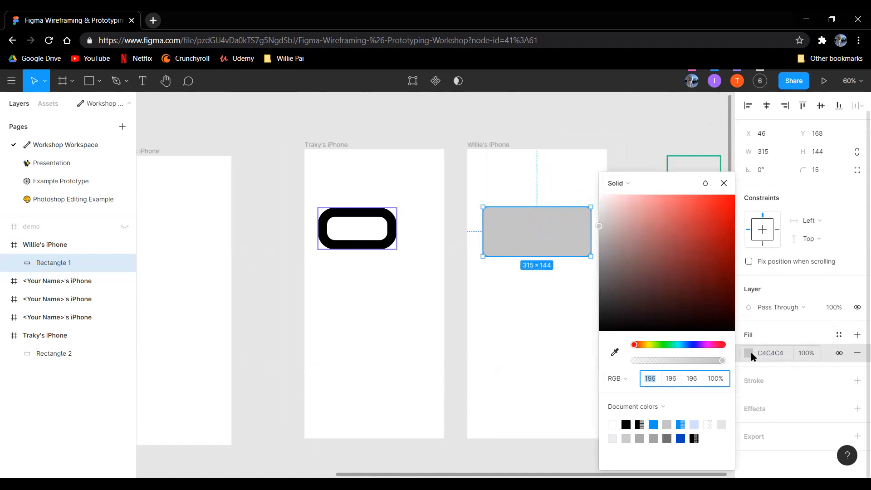
pyautogui.moveTo(676, 210); pyautogui.dragTo(694, 214)
pyautogui.moveTo(697, 343); pyautogui.dragTo(672, 345)
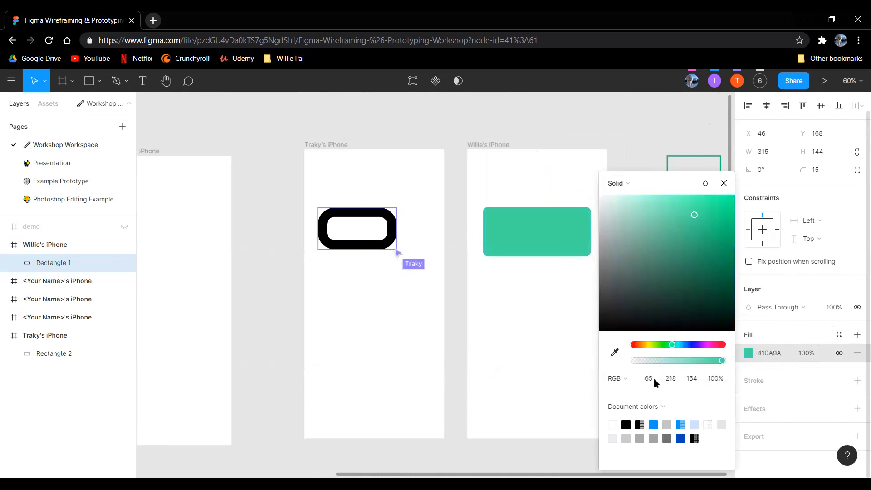
pyautogui.click(628, 383)
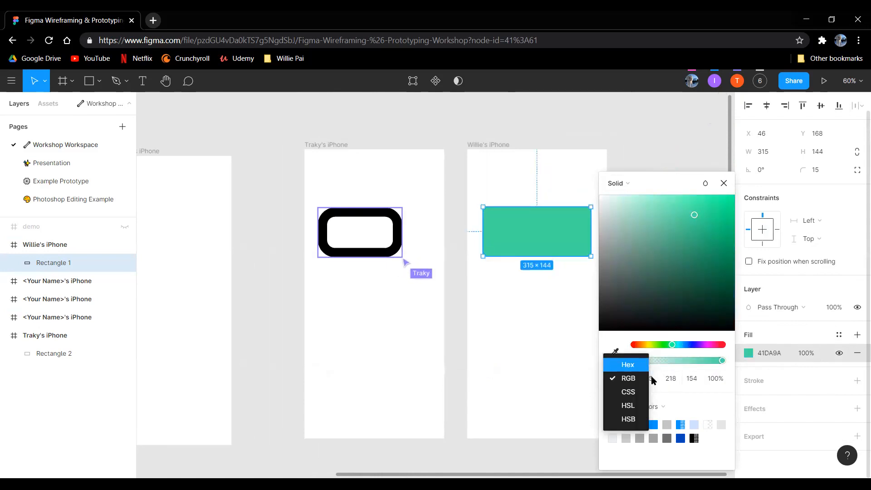
pyautogui.click(681, 369)
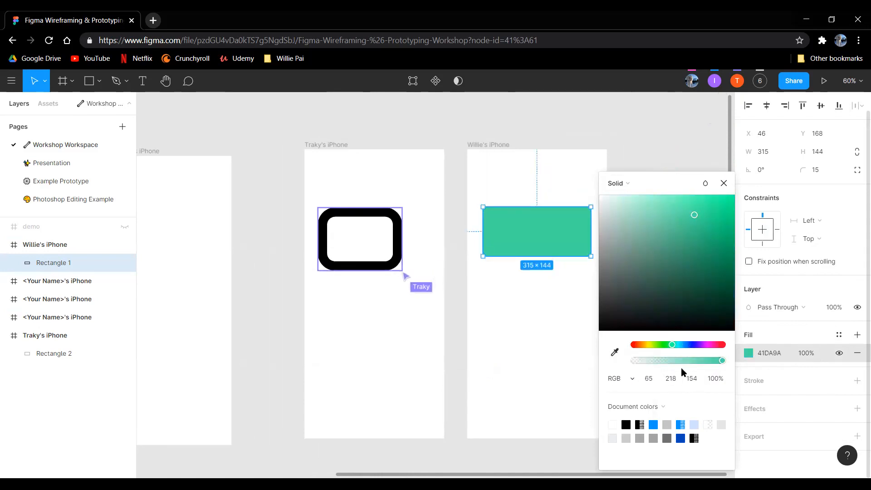
pyautogui.click(653, 424)
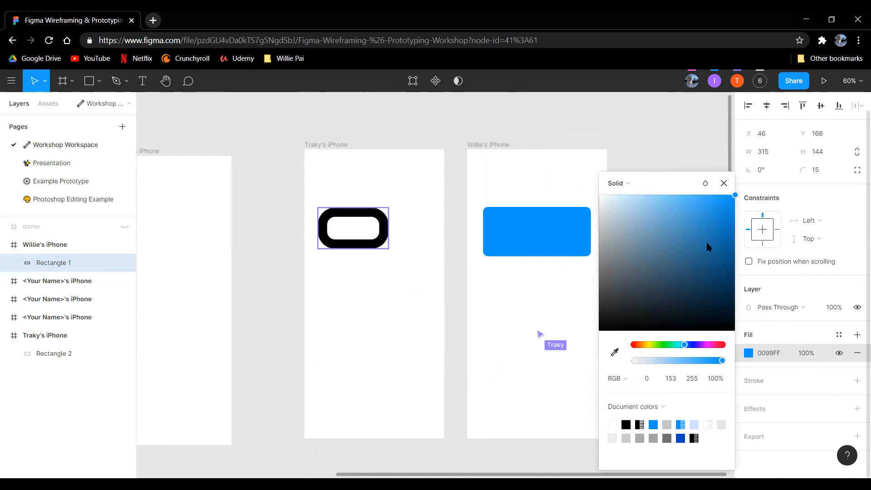
pyautogui.click(566, 239)
pyautogui.click(637, 283)
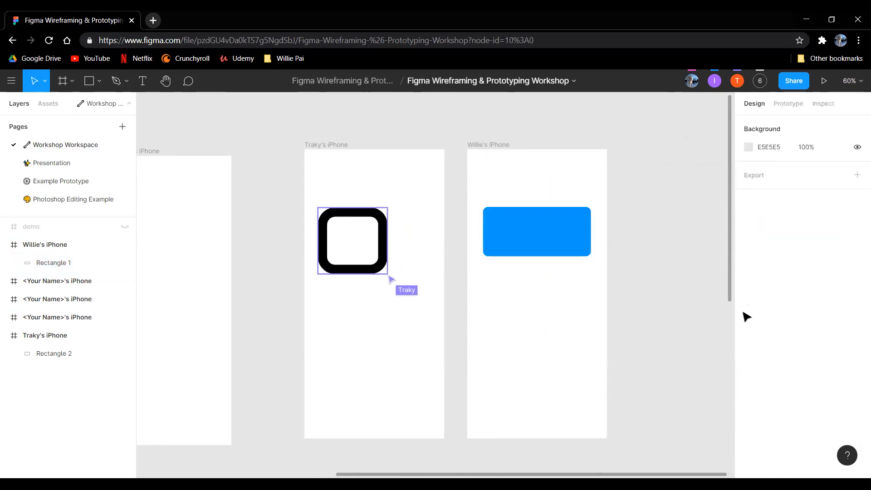
# Step: Select the blue rectangle and move it slightly within its frame, to about X 58, Y 166
pyautogui.click(575, 214)
pyautogui.scroll(-1, 818, 377)
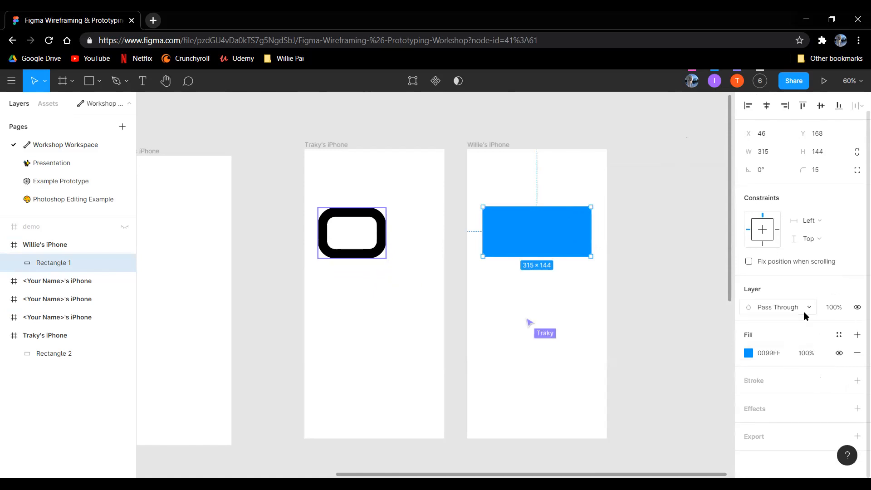
pyautogui.moveTo(540, 235)
pyautogui.mouseDown()
pyautogui.moveTo(544, 228)
pyautogui.moveTo(548, 237)
pyautogui.mouseUp()
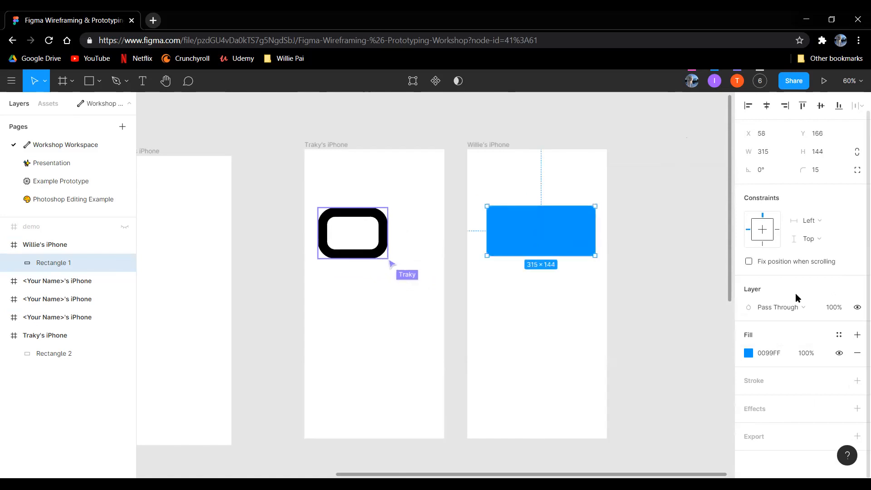
# Step: Add a black 000000 stroke to the blue rectangle and set its thickness to 10
pyautogui.click(856, 380)
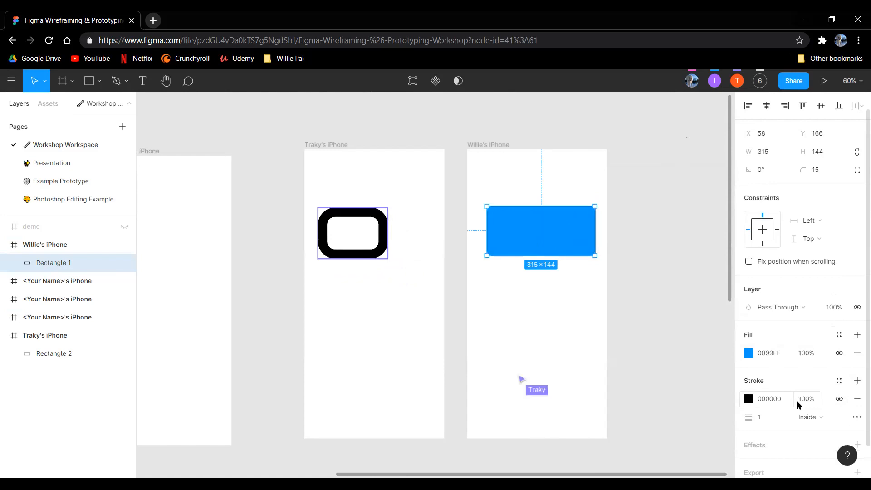
pyautogui.click(749, 398)
pyautogui.click(769, 399)
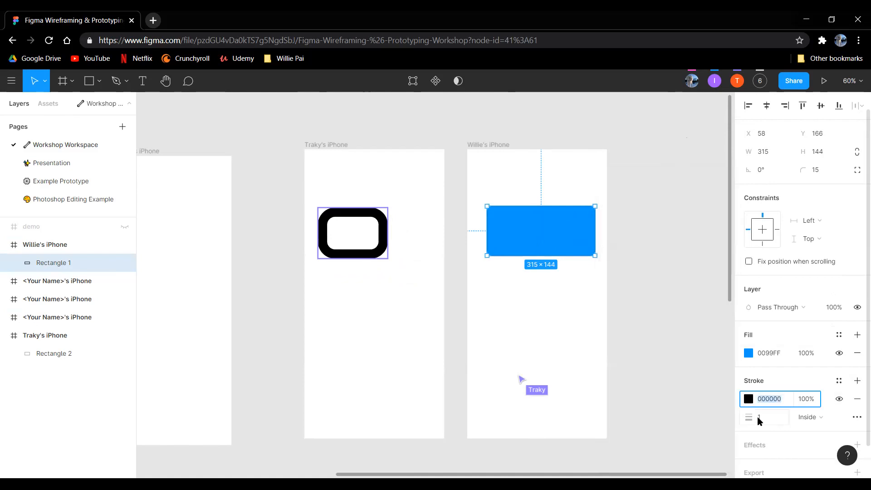
pyautogui.click(761, 416)
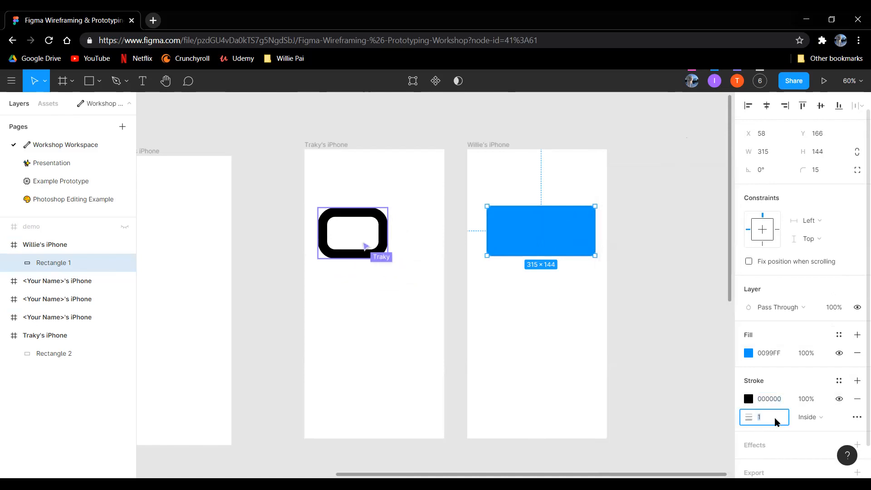
pyautogui.write('10')
pyautogui.press('Return')
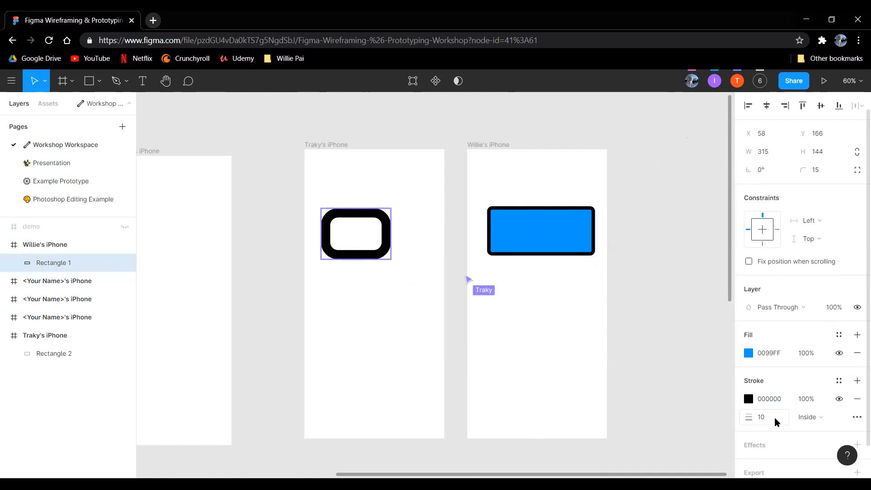
pyautogui.moveTo(587, 295); pyautogui.dragTo(570, 291)
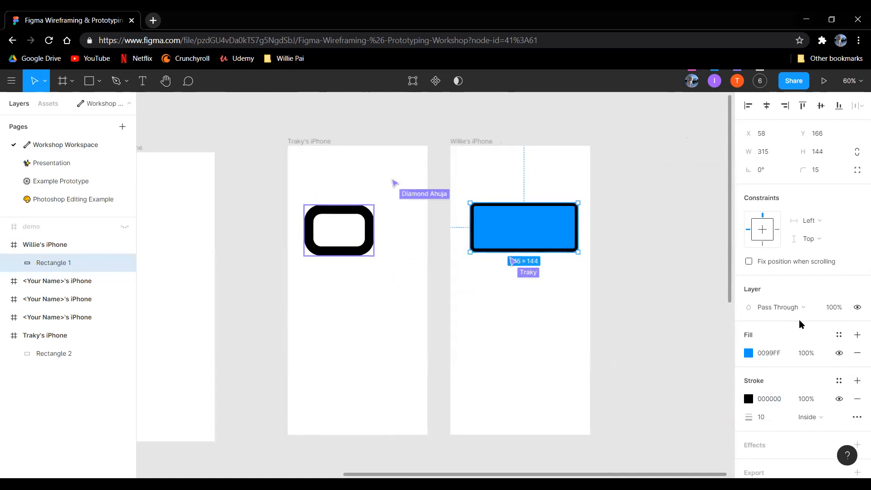
# Step: Look through the alignment options for the rectangle's stroke without choosing another one
pyautogui.scroll(-1, 799, 322)
pyautogui.click(821, 381)
pyautogui.click(822, 382)
pyautogui.click(826, 383)
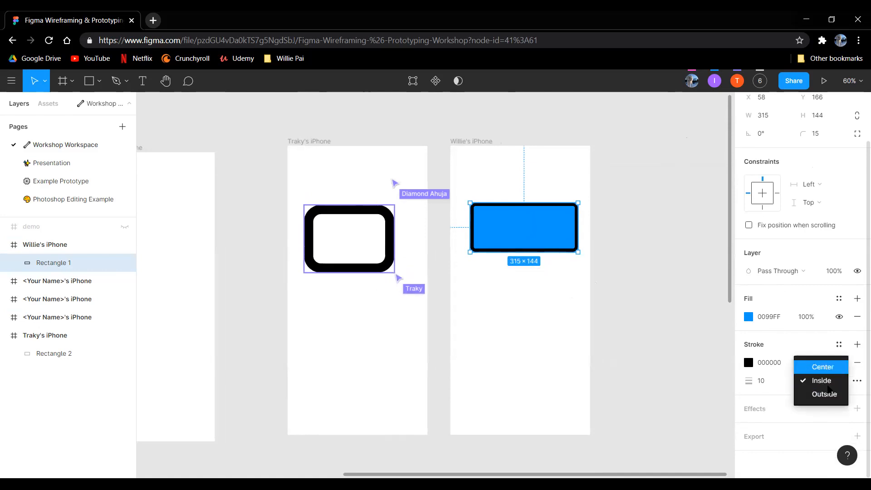
pyautogui.click(788, 399)
# Step: Add a drop shadow effect to the blue rectangle and view the other available effect types
pyautogui.click(856, 408)
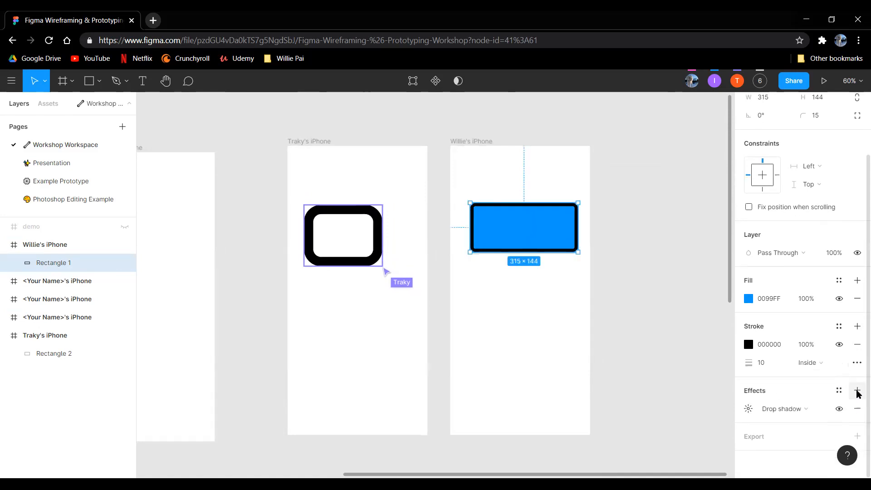
pyautogui.click(825, 411)
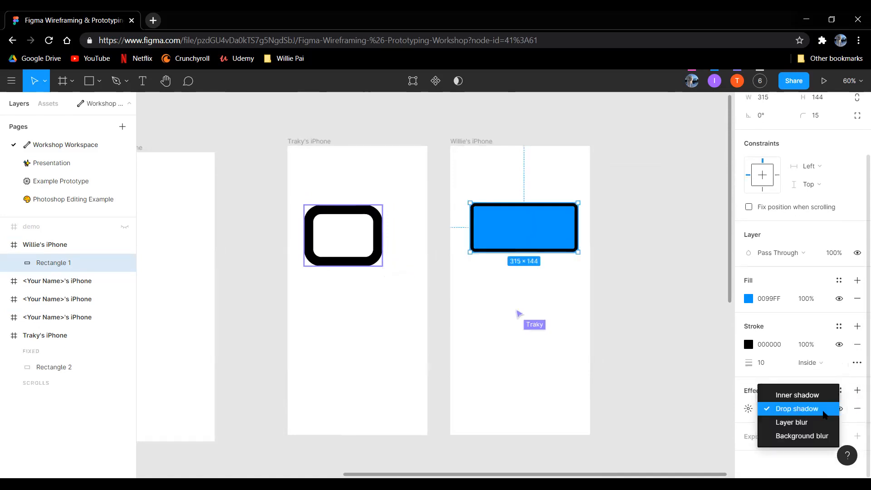
pyautogui.click(736, 412)
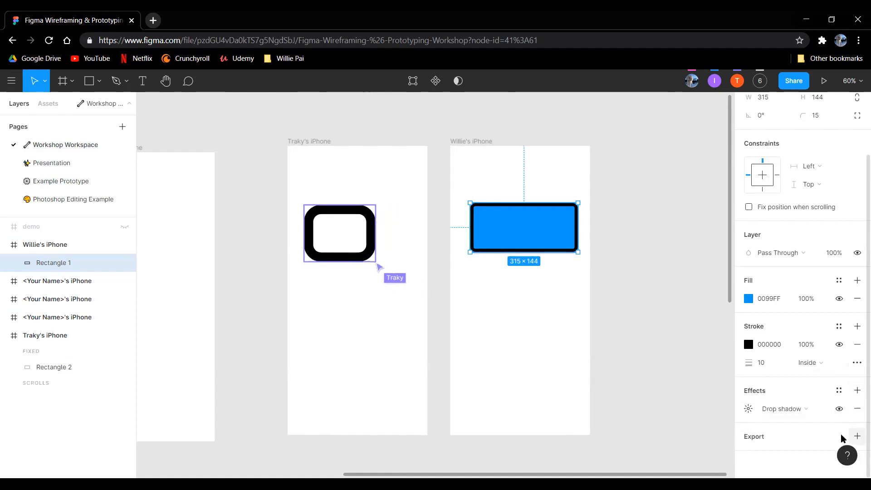
pyautogui.scroll(-1, 641, 272)
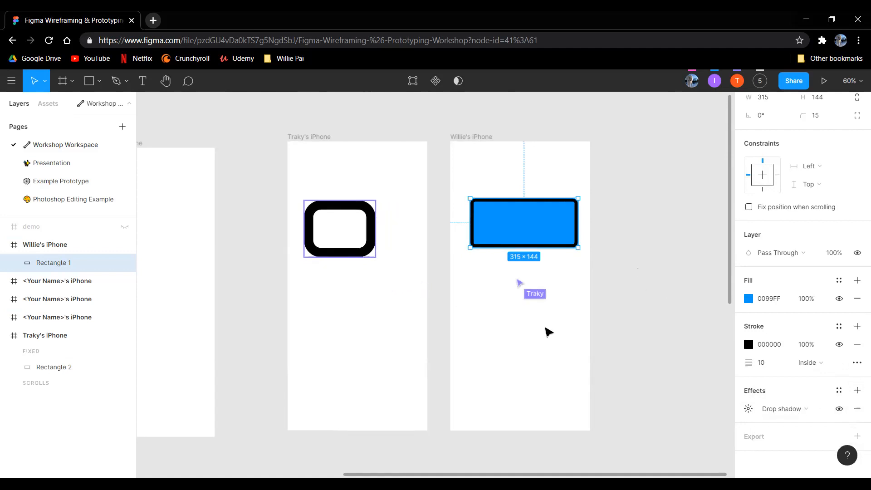
# Step: Deselect the rectangle and activate the comment tool to show the file's comments
pyautogui.scroll(3, 754, 213)
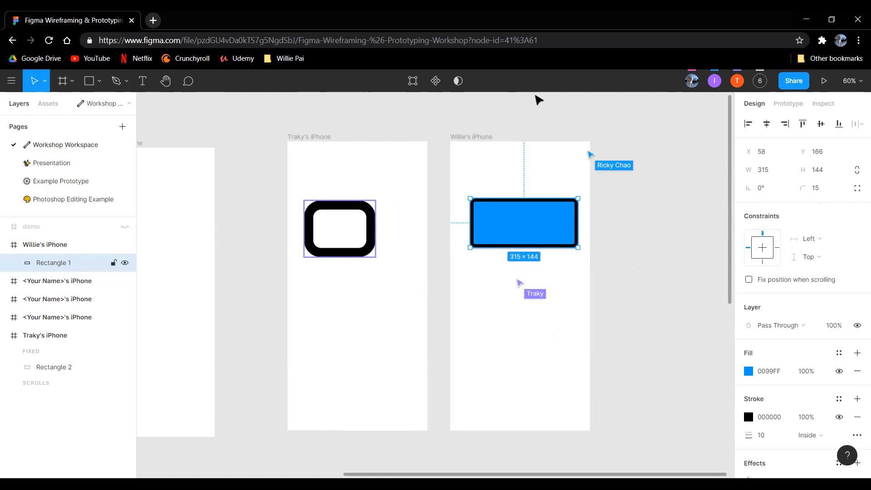
pyautogui.moveTo(443, 127)
pyautogui.mouseDown()
pyautogui.moveTo(465, 118)
pyautogui.moveTo(454, 116)
pyautogui.mouseUp()
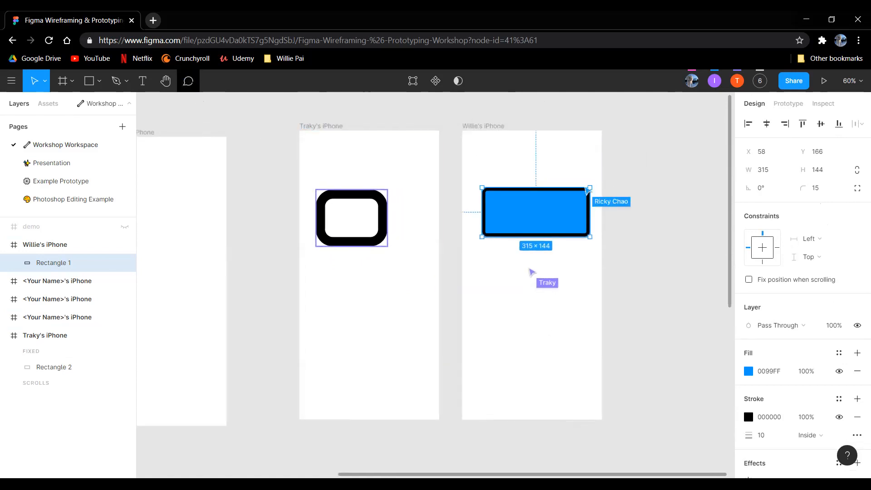
pyautogui.moveTo(629, 193); pyautogui.dragTo(661, 208)
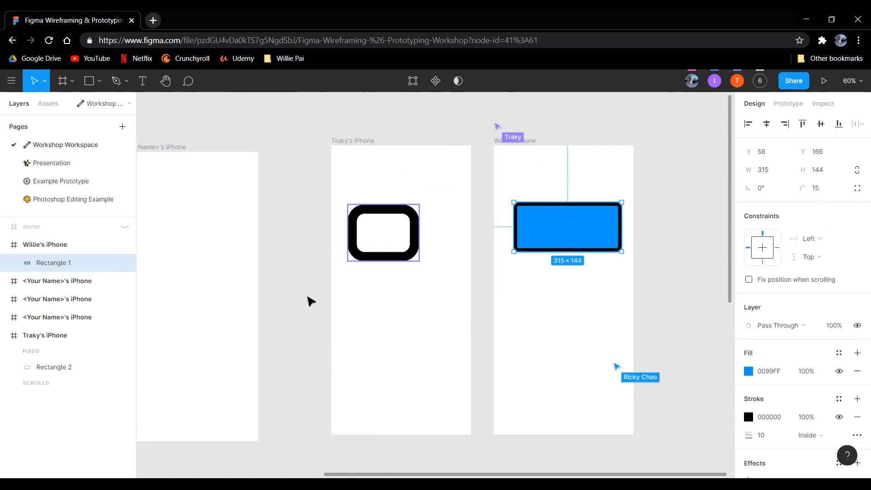
pyautogui.hscroll(2, 504, 132)
pyautogui.click(621, 163)
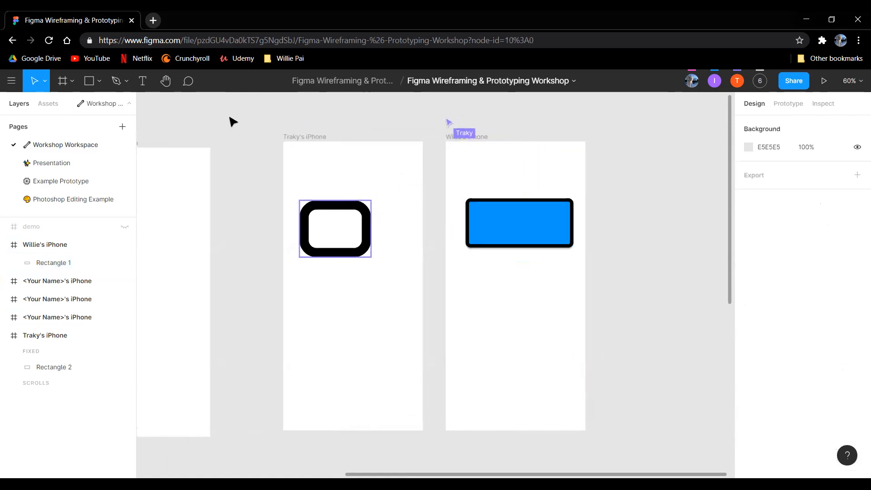
pyautogui.moveTo(245, 130)
pyautogui.mouseDown()
pyautogui.moveTo(282, 136)
pyautogui.moveTo(249, 130)
pyautogui.mouseUp()
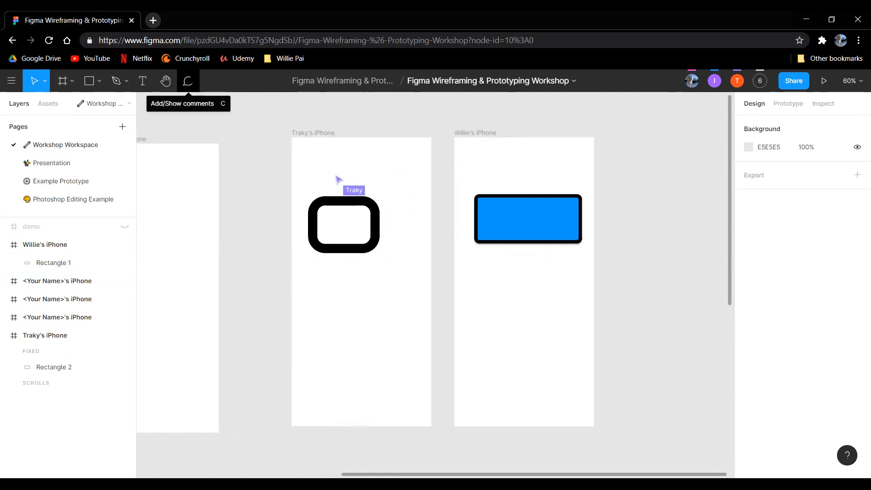
pyautogui.click(190, 83)
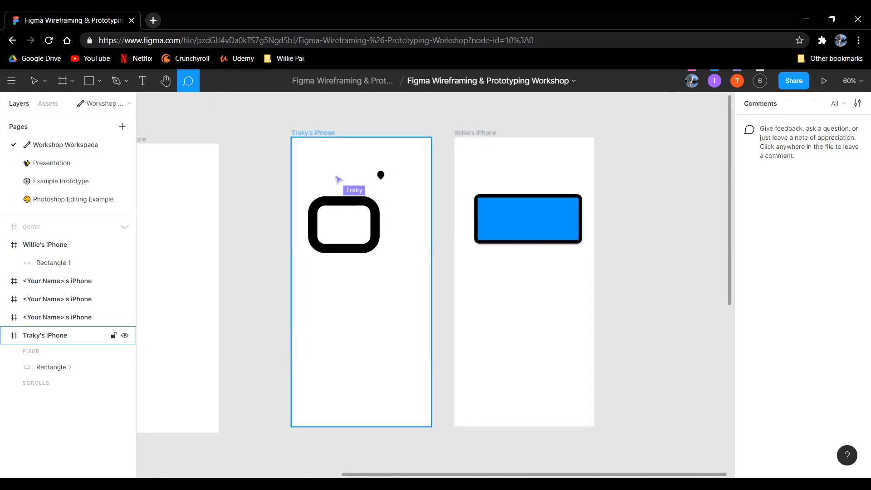
# Step: Post the comment "Hello there!" just above the frame that contains the thick black outlined rectangle
pyautogui.click(342, 135)
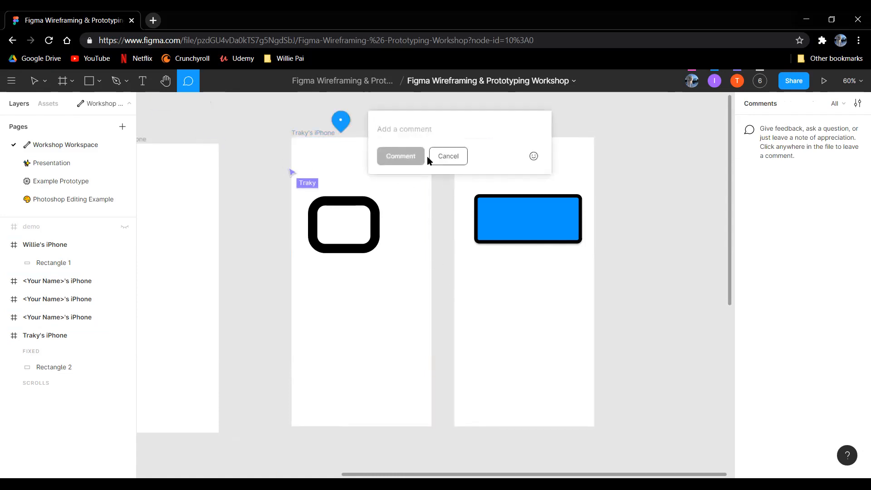
pyautogui.write('Hello there!')
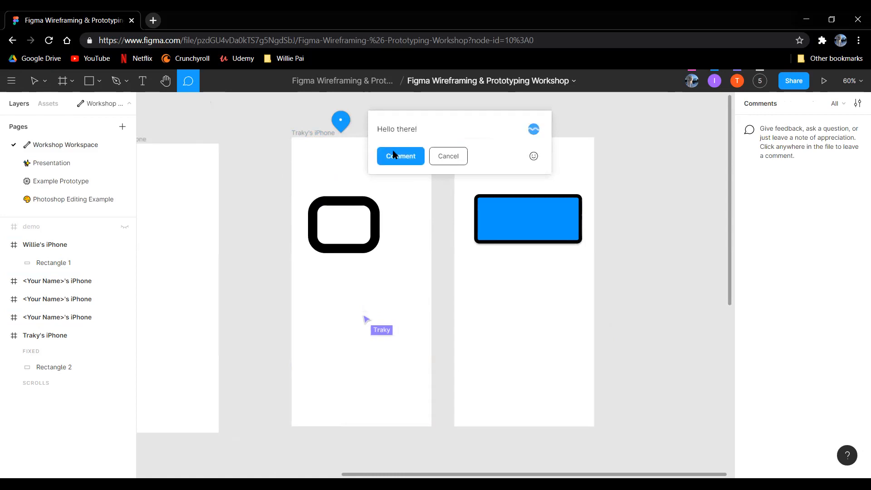
pyautogui.click(393, 155)
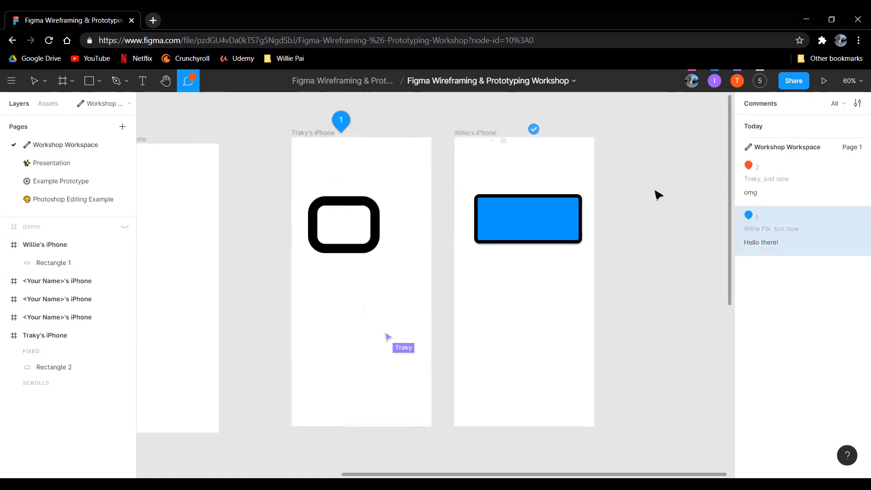
pyautogui.moveTo(563, 155); pyautogui.dragTo(588, 194)
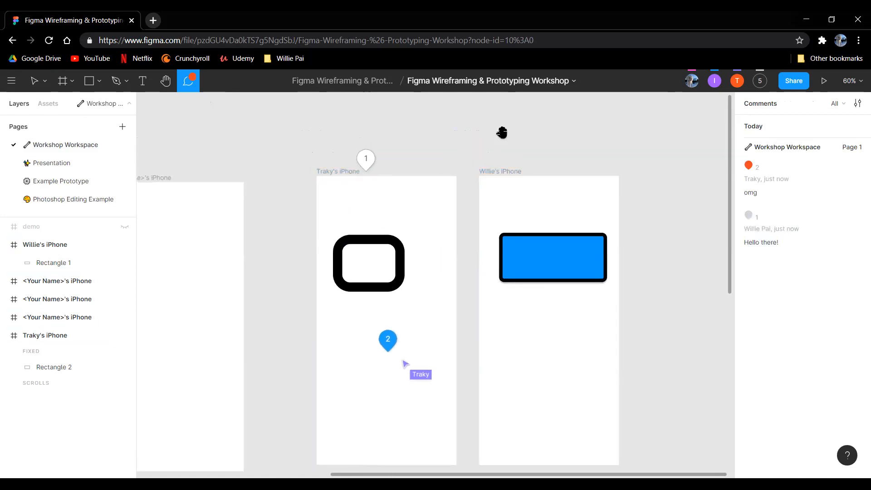
pyautogui.moveTo(502, 132); pyautogui.dragTo(547, 87)
pyautogui.moveTo(448, 120); pyautogui.dragTo(463, 125)
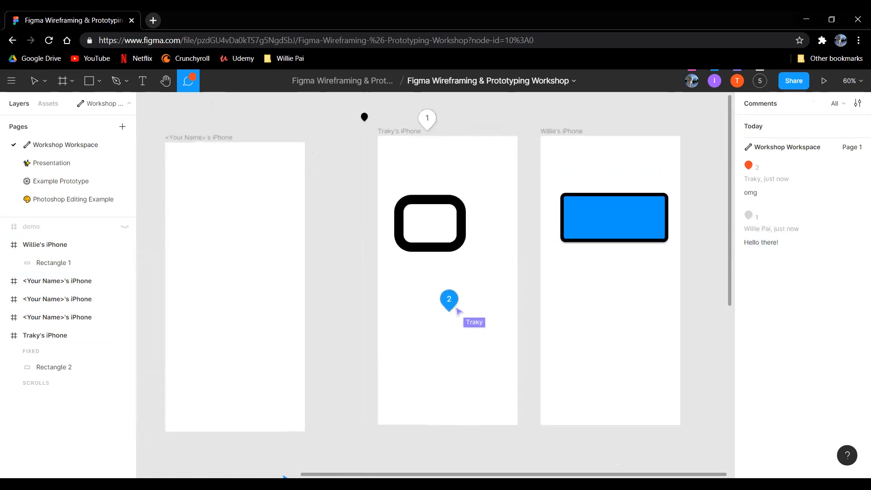
pyautogui.moveTo(364, 117); pyautogui.dragTo(297, 135)
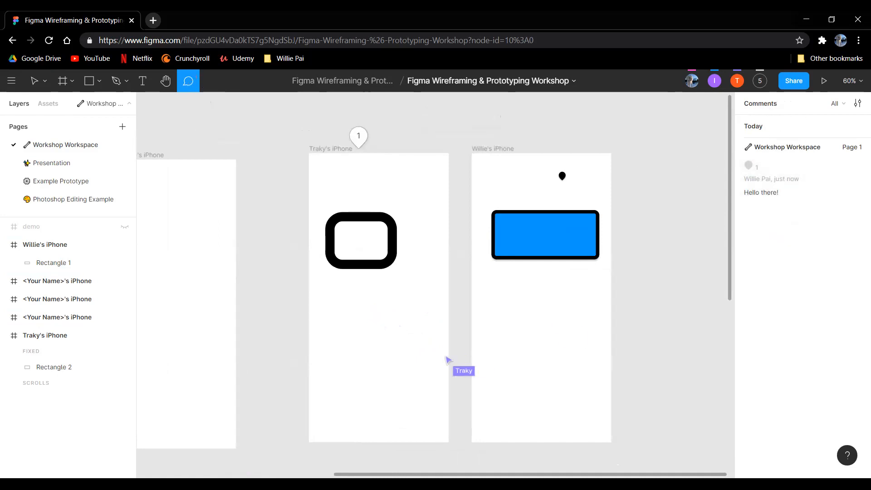
pyautogui.hscroll(-3, 588, 147)
pyautogui.hscroll(2, 544, 139)
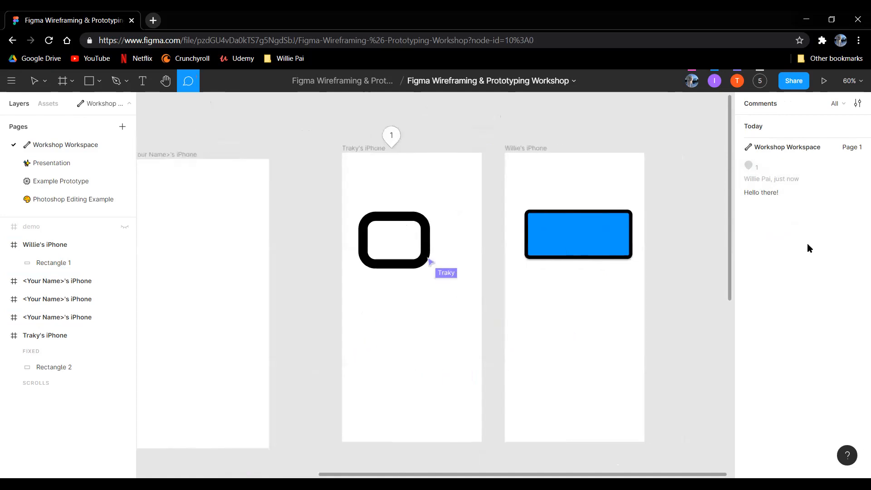
pyautogui.scroll(-1, 619, 246)
pyautogui.moveTo(672, 276); pyautogui.dragTo(646, 263)
pyautogui.moveTo(290, 256); pyautogui.dragTo(308, 271)
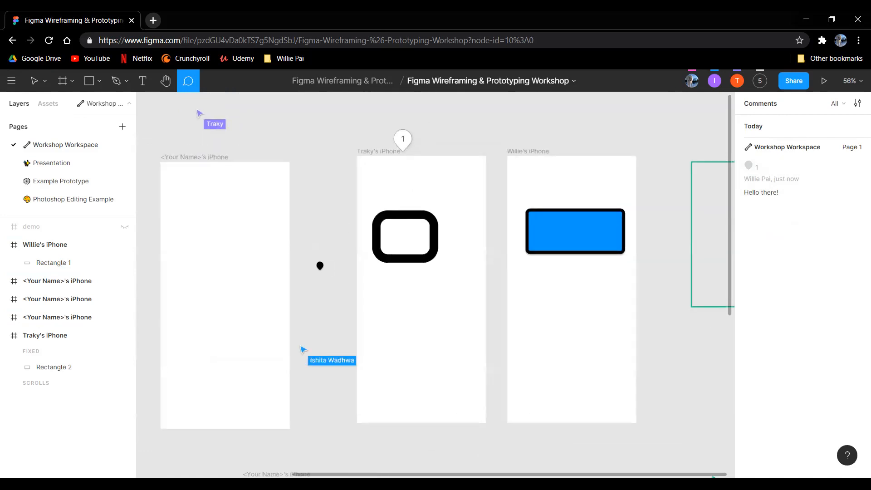
pyautogui.moveTo(498, 132); pyautogui.dragTo(469, 139)
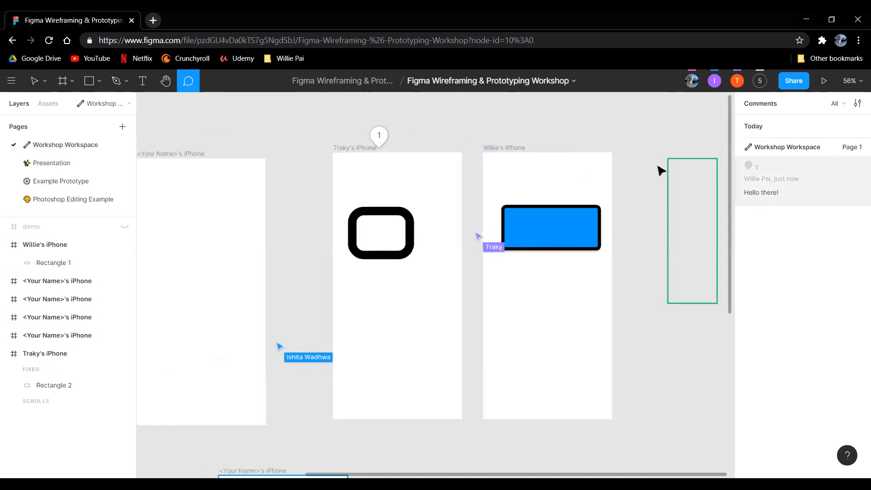
pyautogui.hscroll(-4, 538, 132)
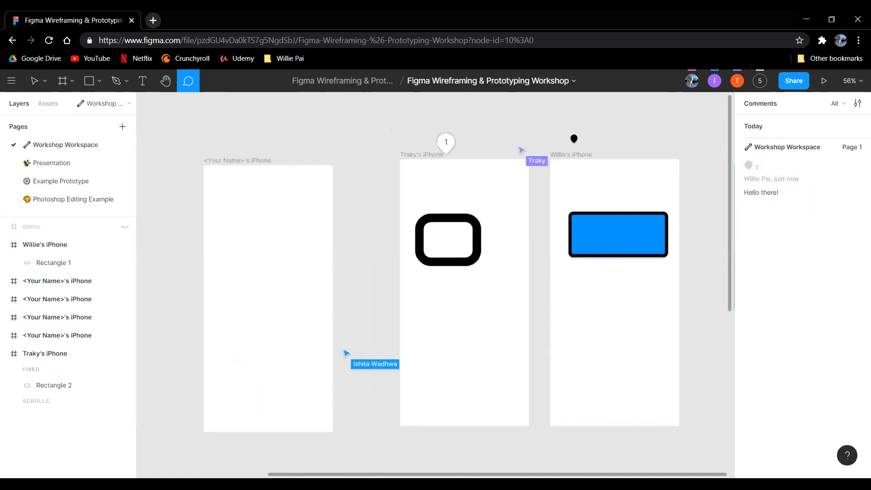
pyautogui.scroll(1, 298, 105)
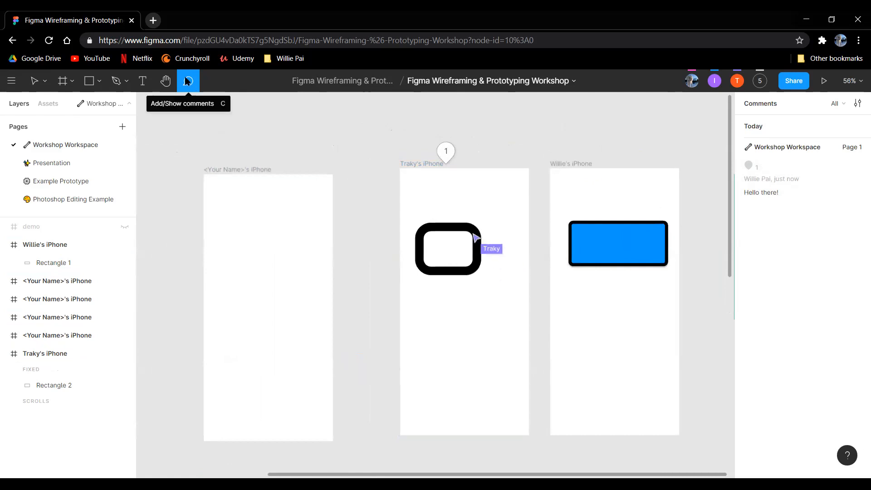
pyautogui.scroll(-1, 501, 138)
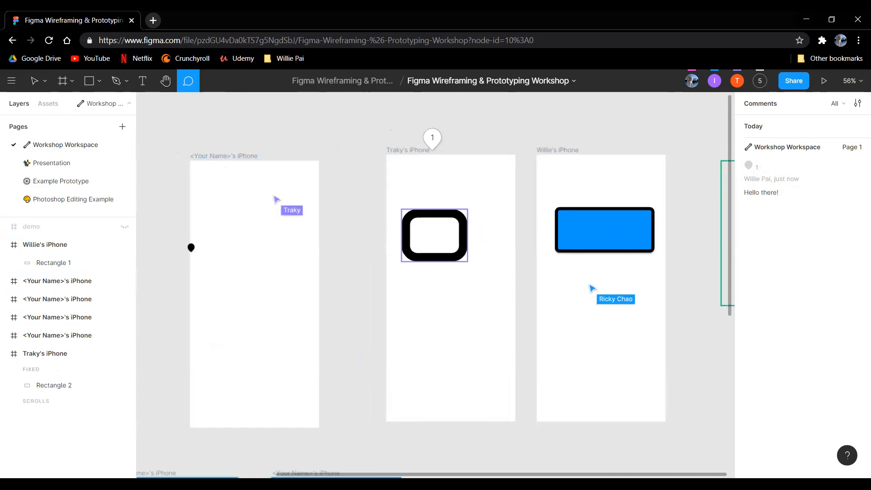
pyautogui.moveTo(480, 127); pyautogui.dragTo(375, 140)
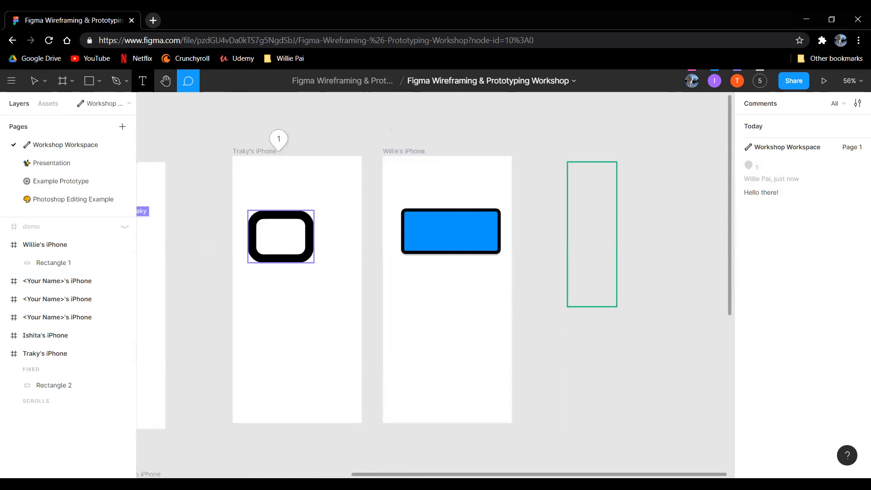
# Step: Place an auto-width text below the blue rectangle and enter the one-line filler "sdasdadapasojdpaosdjpoasjdasdsdadasdasdsdsssssjdkaskj"
pyautogui.click(142, 81)
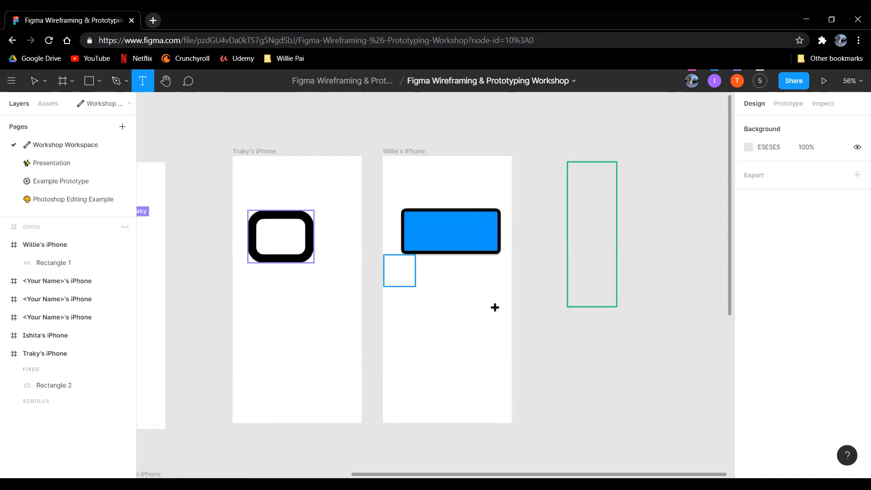
pyautogui.moveTo(417, 315); pyautogui.dragTo(467, 296)
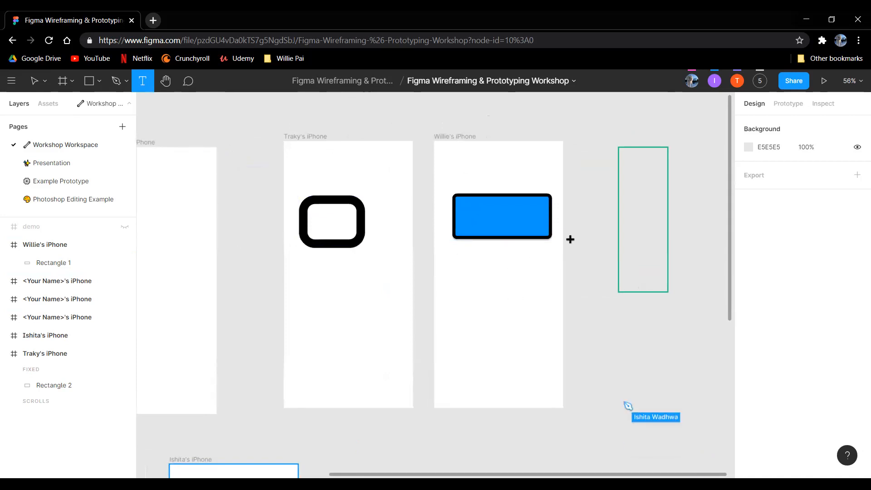
pyautogui.moveTo(470, 292); pyautogui.dragTo(507, 274)
pyautogui.click(484, 252)
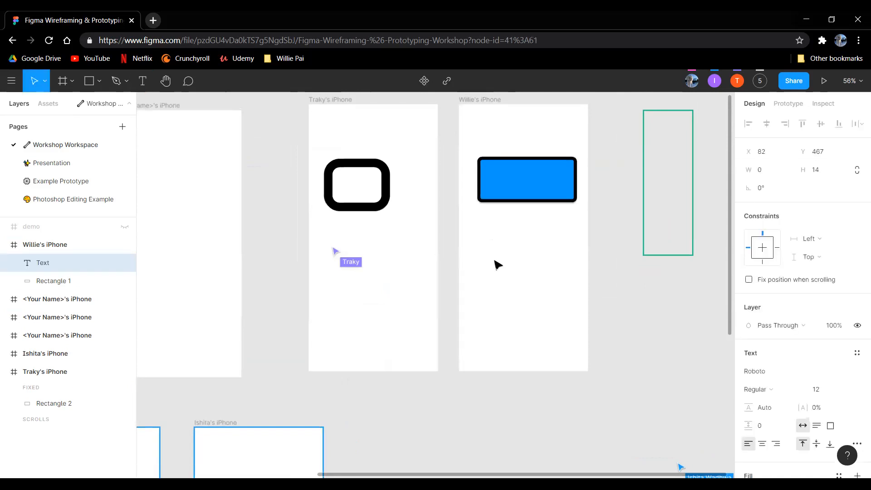
pyautogui.scroll(5, 491, 290)
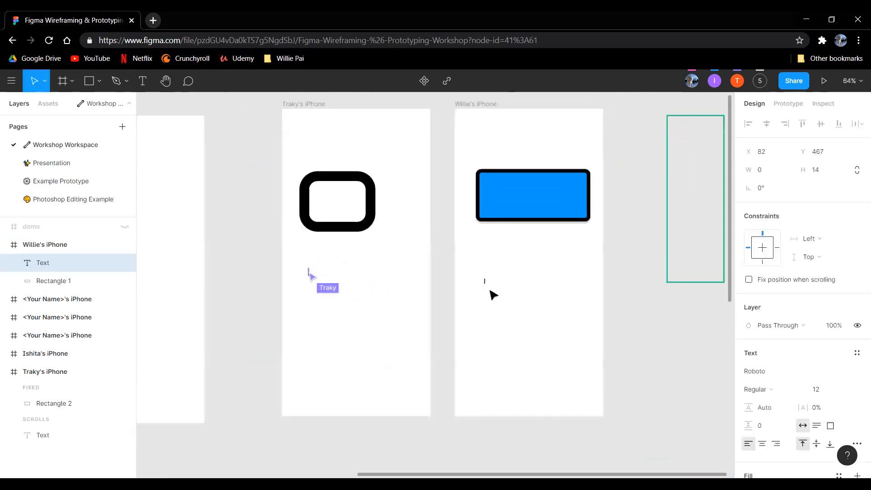
pyautogui.scroll(2, 499, 288)
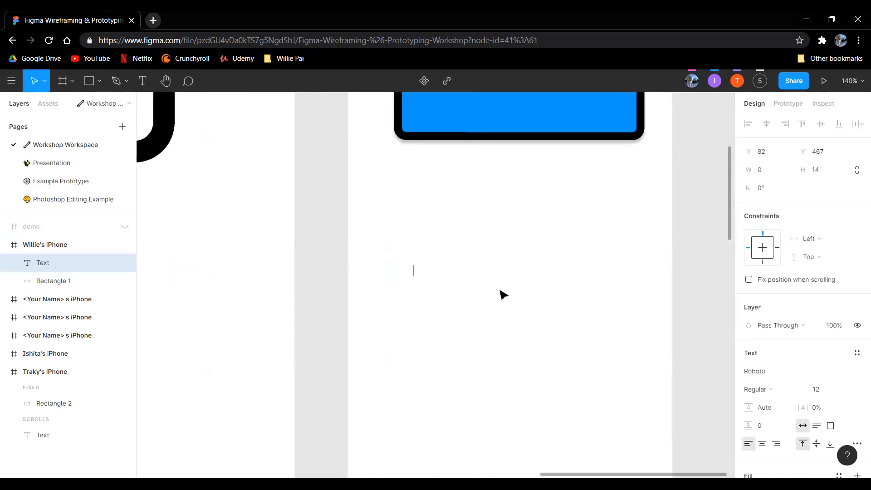
pyautogui.write('sdasdadapasojdpaosdjpoasjdas')
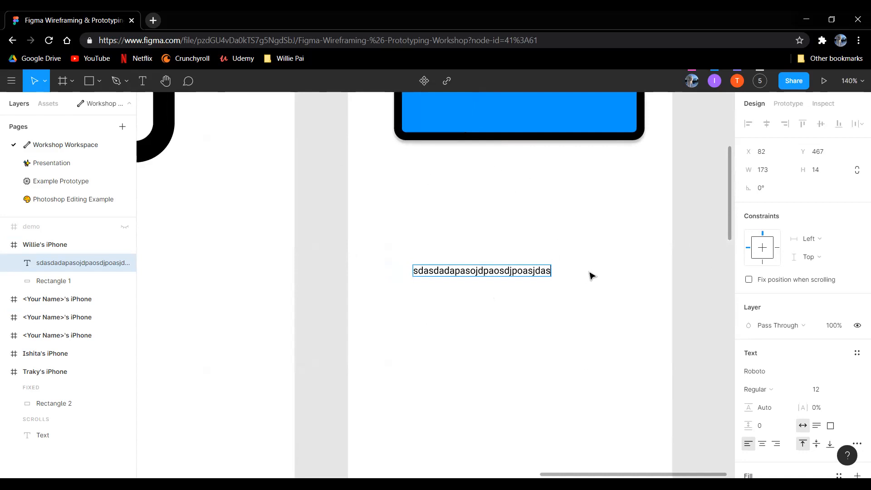
pyautogui.write('dsdadas')
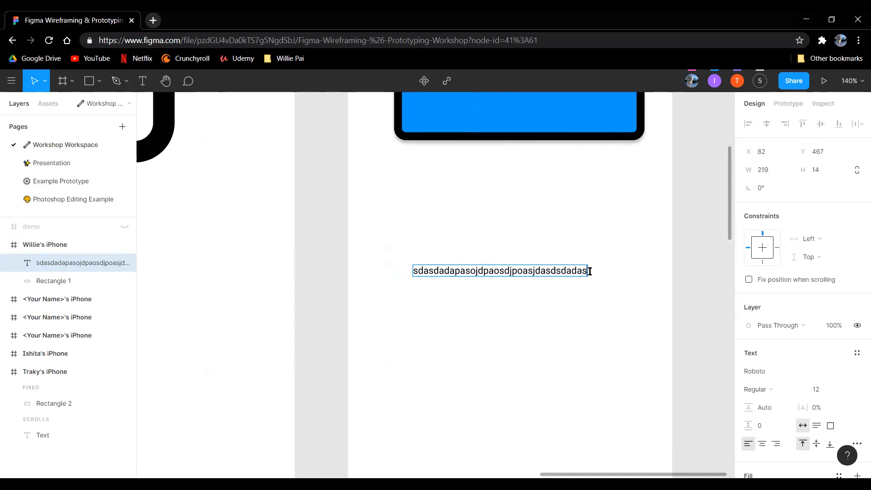
pyautogui.write('dasdsdsssssj')
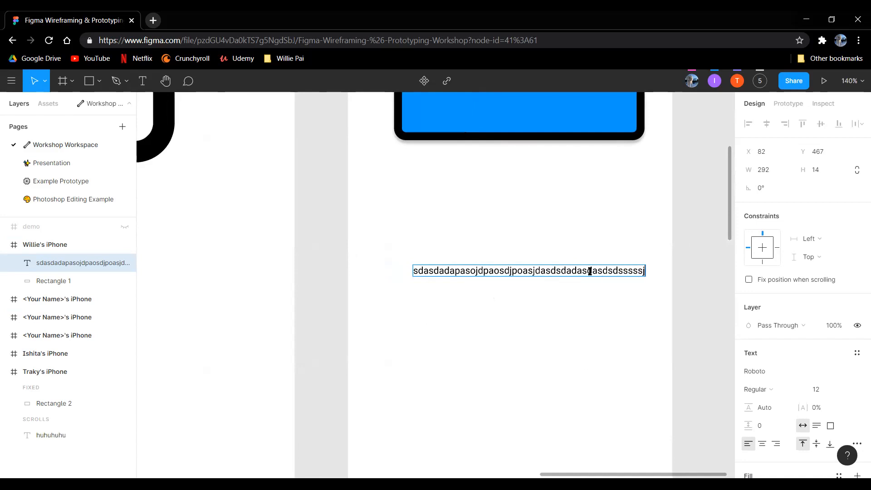
pyautogui.write('dkaskj')
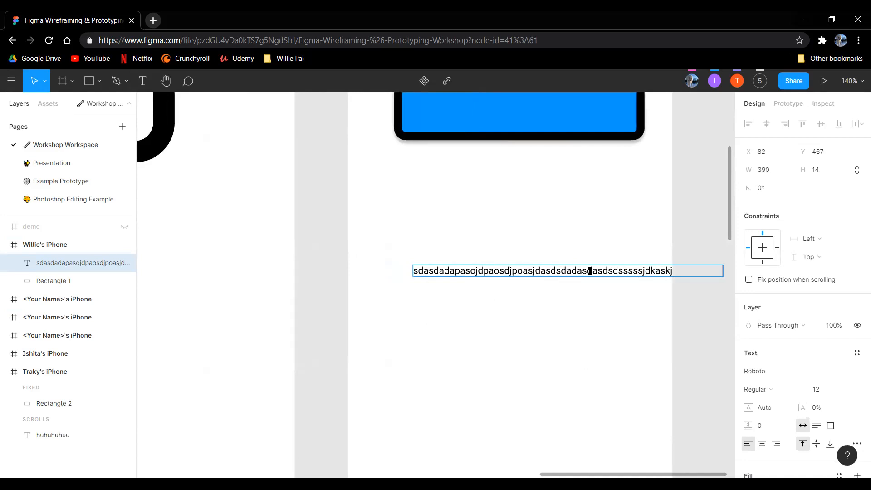
# Step: Shorten the filler text to "sdasdadapasojdp" and add "sdadad" on a second line
pyautogui.hotkey('ctrl', 'a')
pyautogui.hotkey('shift', 'Right')
pyautogui.hotkey('shift', 'Right')
pyautogui.press('Right')
pyautogui.hotkey('ctrl', 'a')
pyautogui.hotkey('shift', 'Right')
pyautogui.hotkey('shift', 'Right')
pyautogui.hotkey('shift', 'Right')
pyautogui.hotkey('shift', 'Right')
pyautogui.hotkey('shift', 'Right')
pyautogui.hotkey('shift', 'Right')
pyautogui.hotkey('shift', 'Right')
pyautogui.hotkey('shift', 'Right')
pyautogui.hotkey('shift', 'Right')
pyautogui.hotkey('shift', 'Right')
pyautogui.hotkey('shift', 'Right')
pyautogui.hotkey('shift', 'Right')
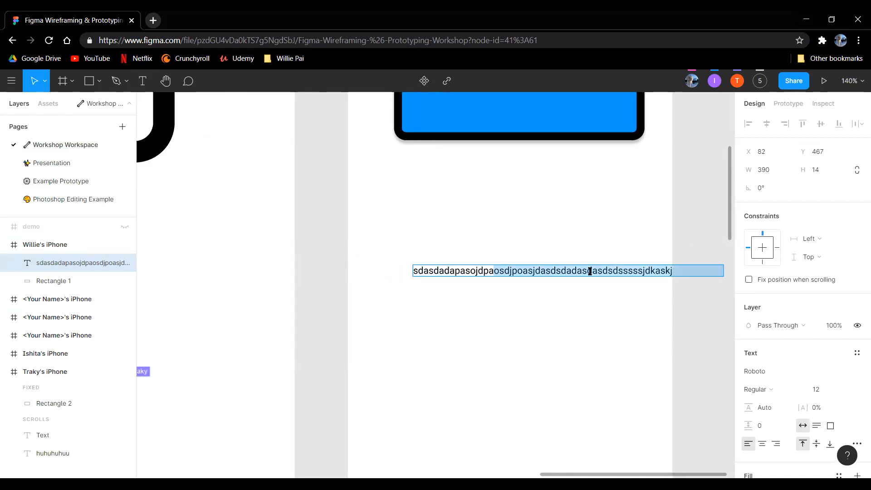
pyautogui.press('BackSpace')
pyautogui.press('Return')
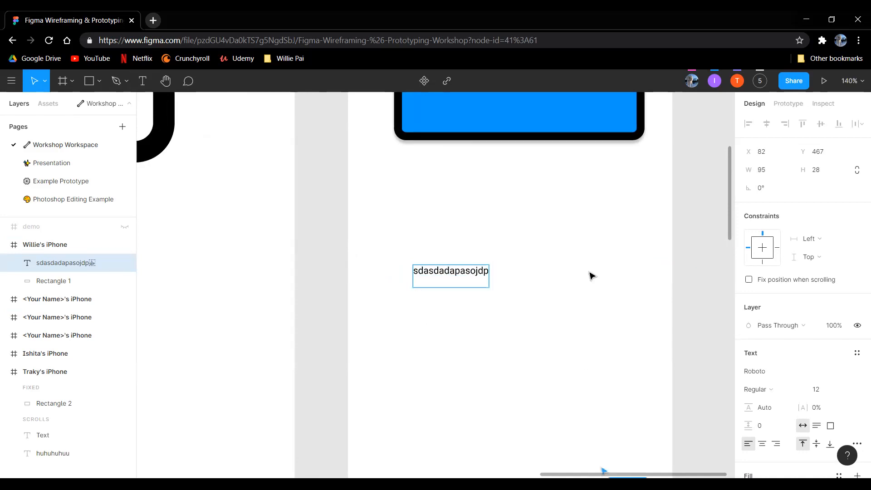
pyautogui.write('sdadad')
pyautogui.press('Escape')
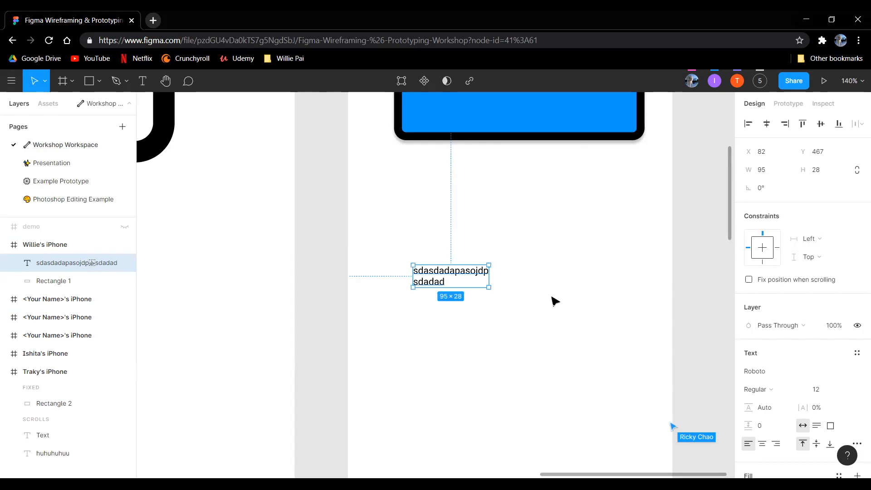
# Step: Draw a fixed-size text box about 286 × 160 below the two-line text and fill it with filler starting "aodjadoajsosdjaosjdoasjdasjopdjoajdopjsdpoojooj"
pyautogui.scroll(-2, 544, 290)
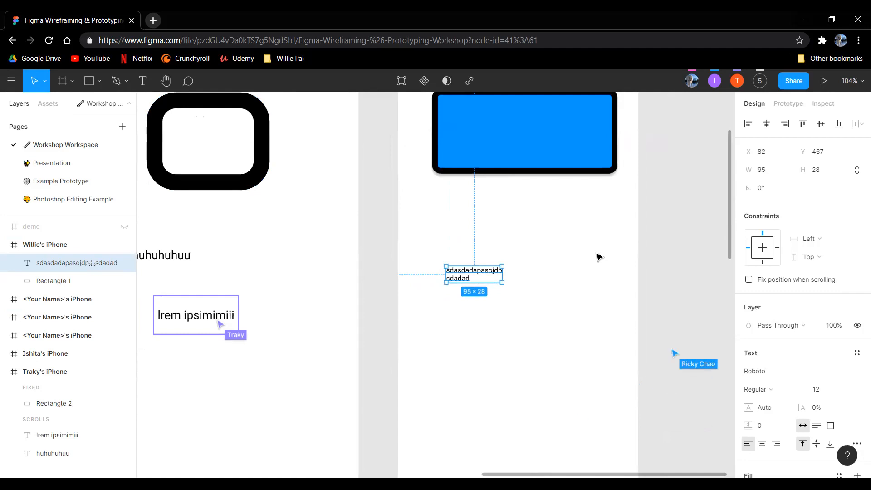
pyautogui.press('Return')
pyautogui.moveTo(536, 253); pyautogui.dragTo(497, 219)
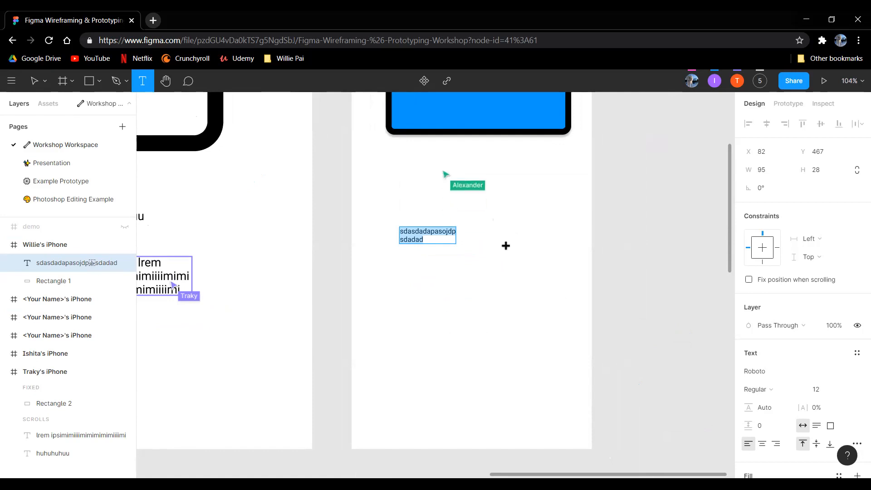
pyautogui.moveTo(492, 278); pyautogui.dragTo(469, 263)
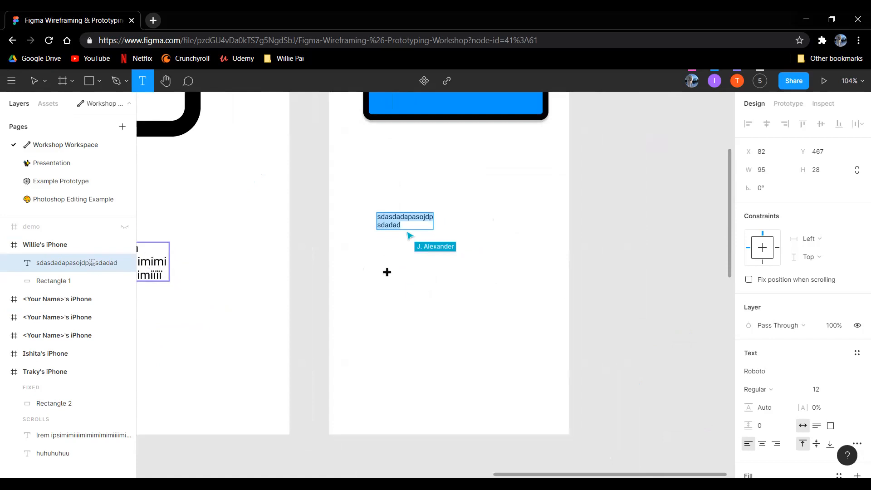
pyautogui.moveTo(369, 272); pyautogui.dragTo(538, 366)
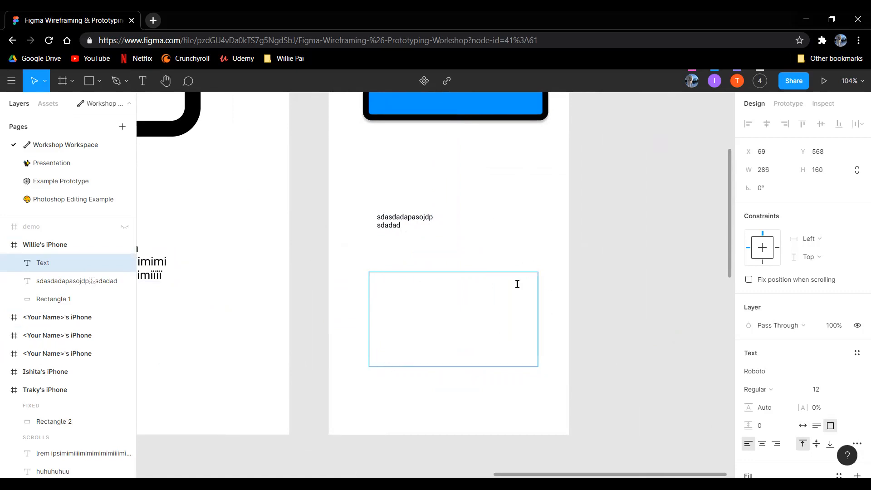
pyautogui.write('aodjadoajsosdjaosjdoasjdasjopdjoajdopjsdpoojooj')
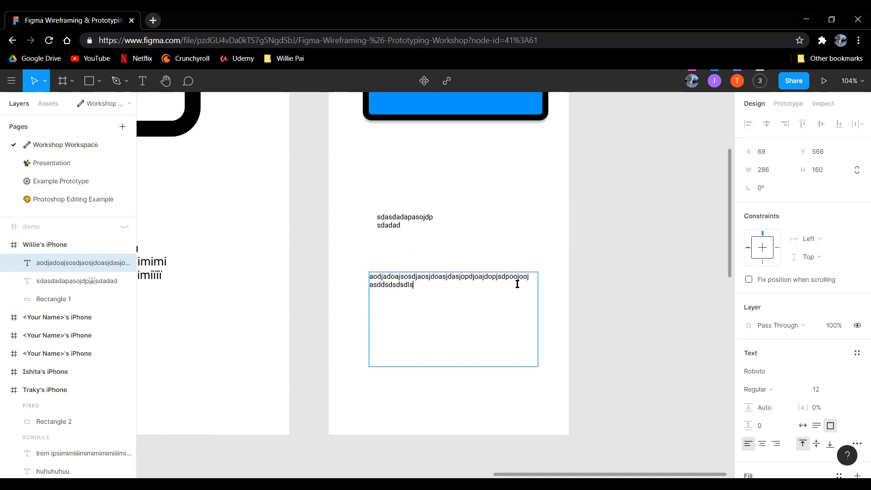
pyautogui.write('ljlsdljsljsldl')
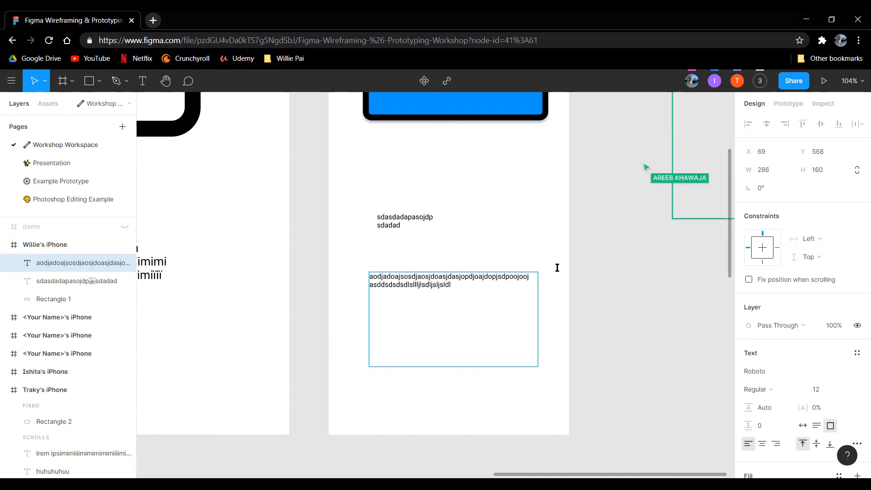
# Step: Change the font of nearly all the filler text in the fixed-size text box to Rochester
pyautogui.scroll(-1, 518, 244)
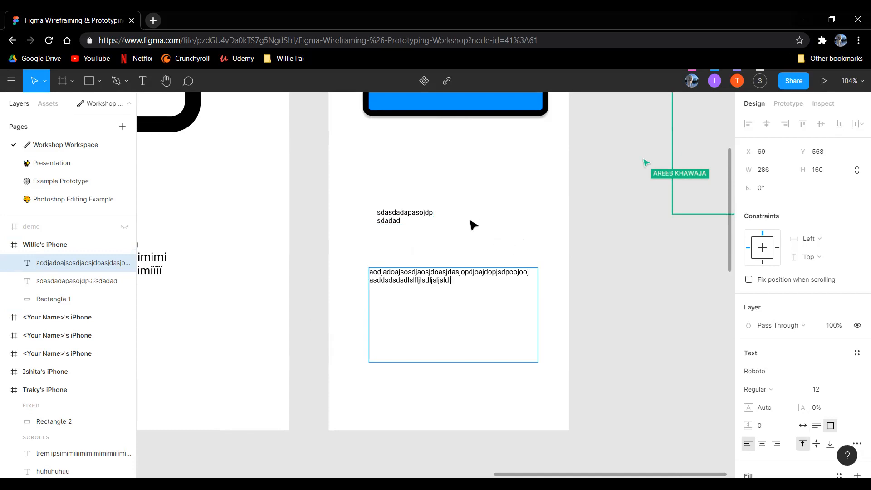
pyautogui.keyDown('shift'); pyautogui.click(376, 270); pyautogui.keyUp('shift')
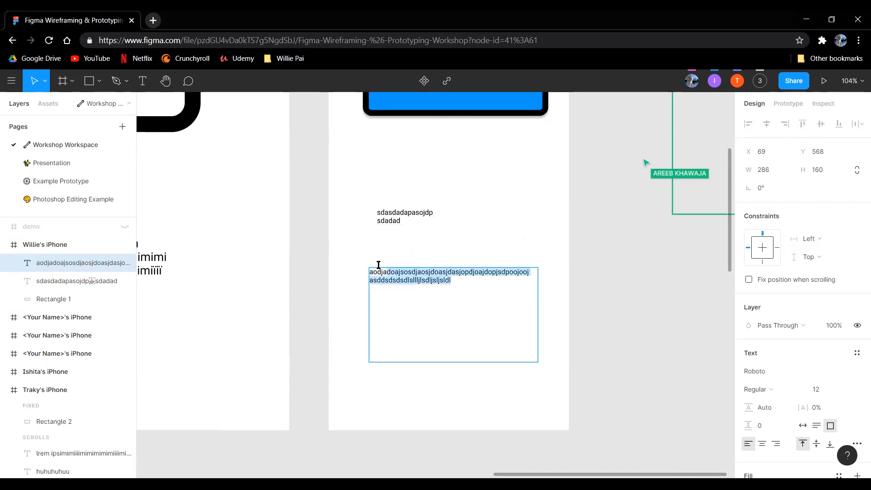
pyautogui.scroll(-2, 785, 263)
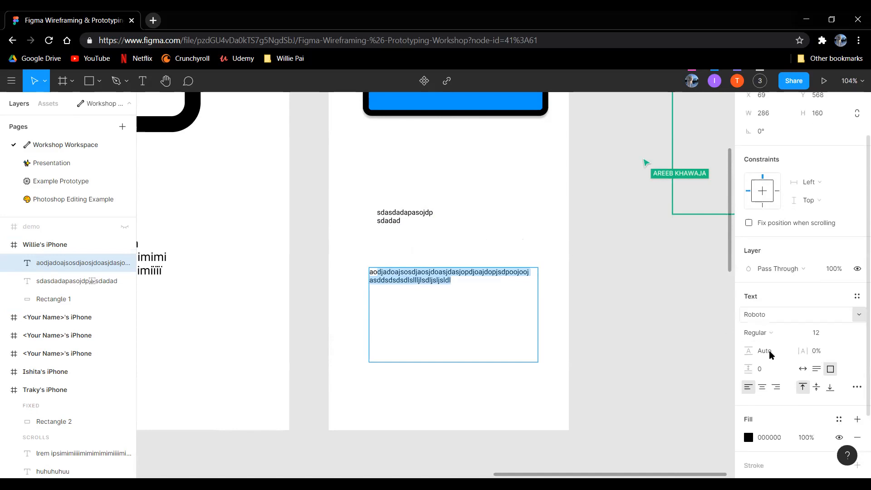
pyautogui.scroll(2, 815, 282)
pyautogui.scroll(-3, 818, 308)
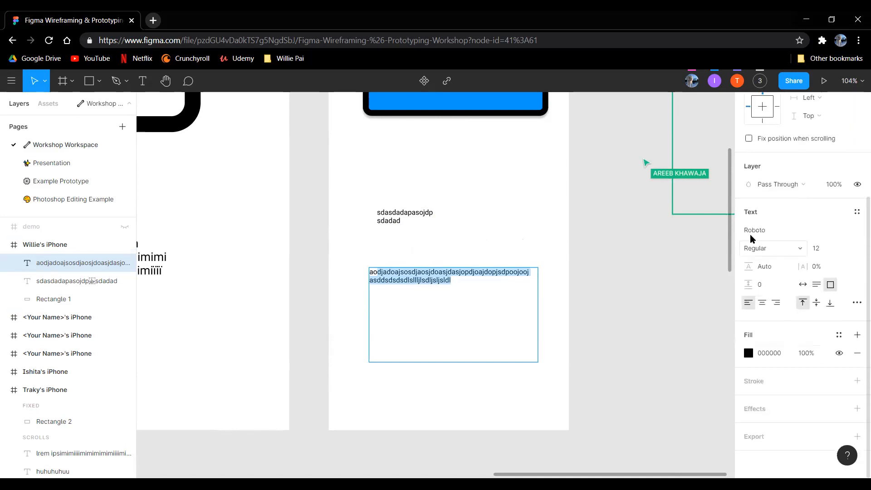
pyautogui.click(853, 233)
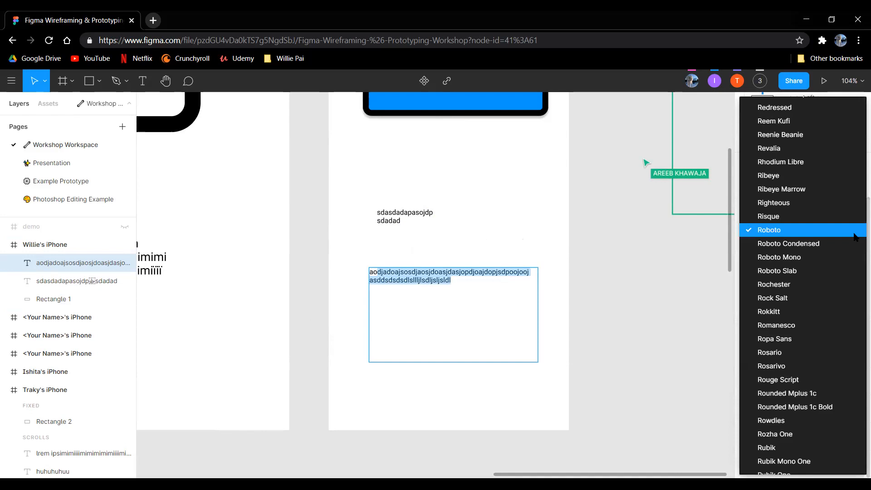
pyautogui.scroll(-1, 822, 363)
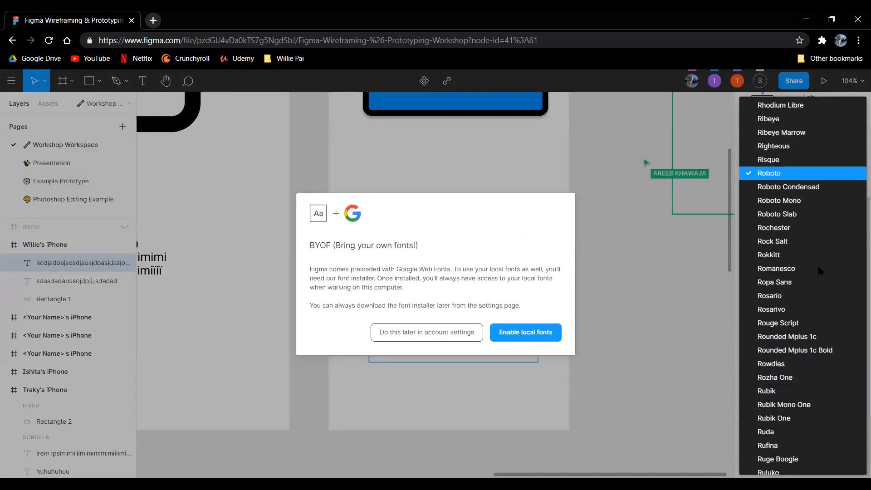
pyautogui.click(793, 227)
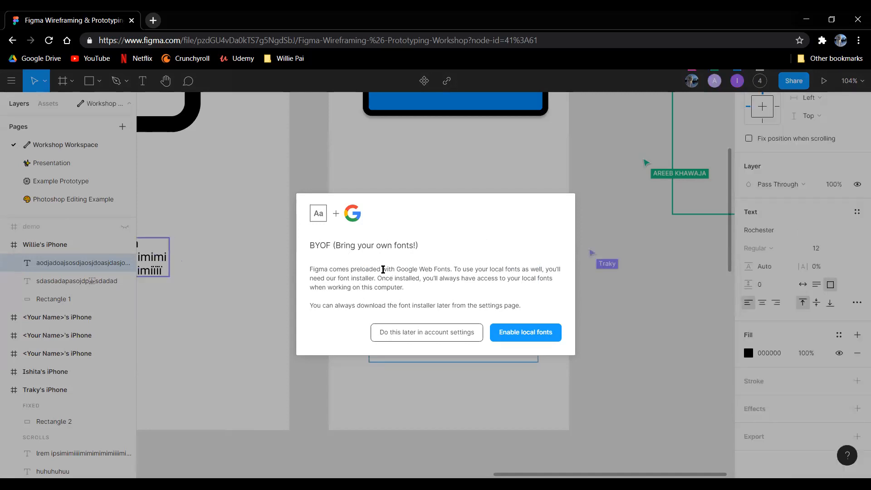
# Step: Put off enabling local fonts by choosing to do this later in account settings, and return to the text box
pyautogui.moveTo(351, 269); pyautogui.dragTo(460, 270)
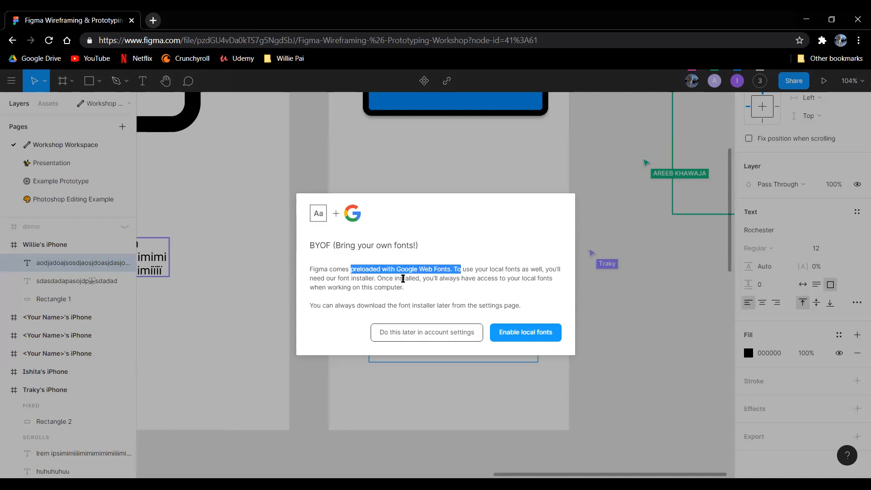
pyautogui.click(403, 278)
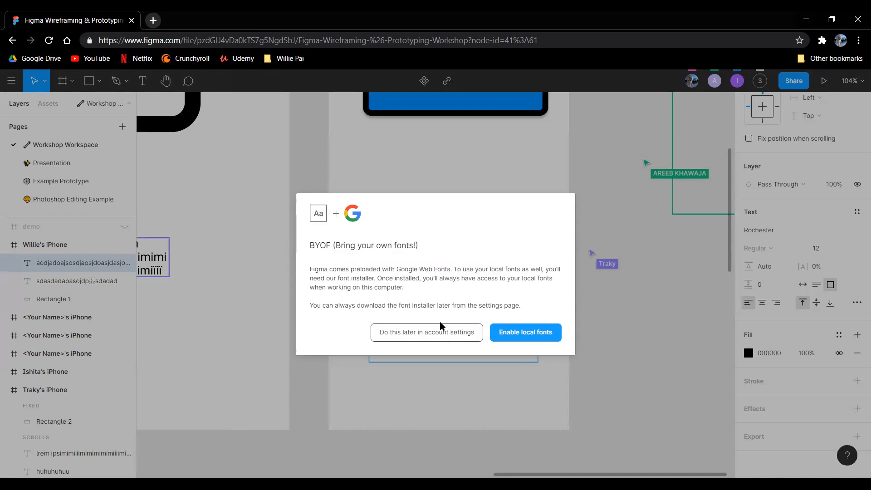
pyautogui.click(426, 331)
pyautogui.click(466, 293)
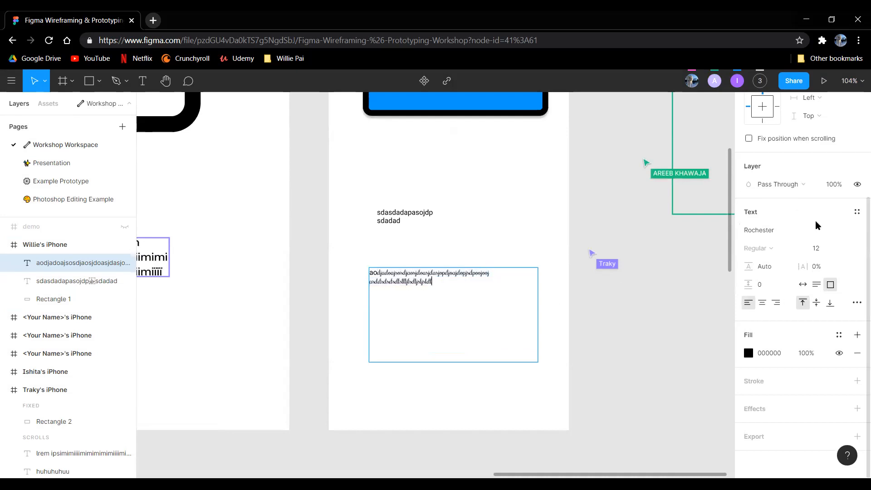
# Step: Try to set the font size of the filler text to 25
pyautogui.click(824, 249)
pyautogui.write('25')
pyautogui.press('Return')
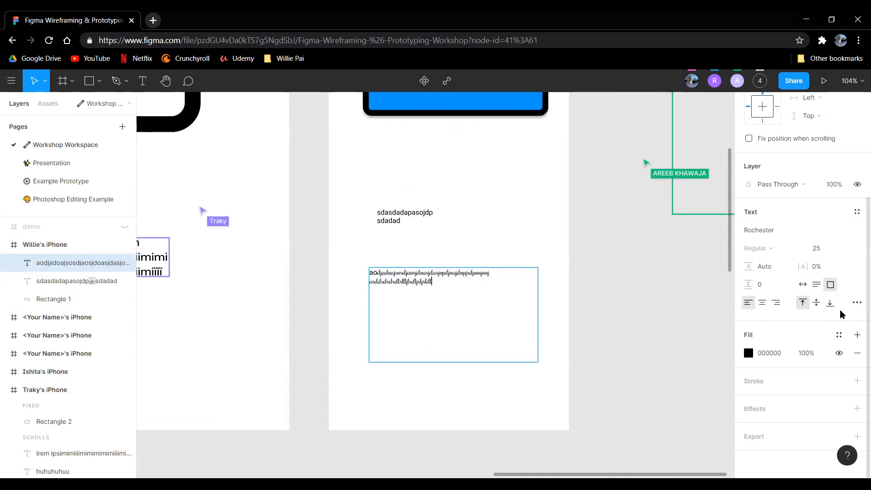
# Step: Set the fill of all the text in the fixed-size text box to solid red FF0000
pyautogui.hotkey('ctrl', 'a')
pyautogui.click(756, 352)
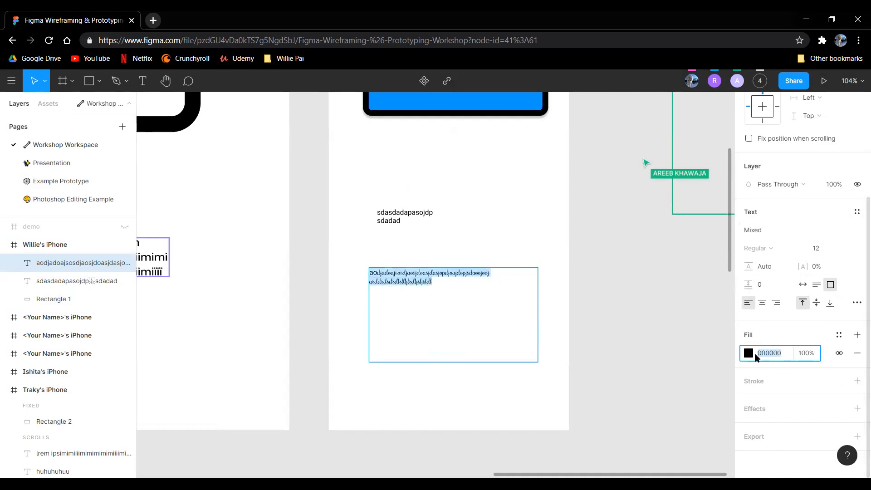
pyautogui.click(749, 353)
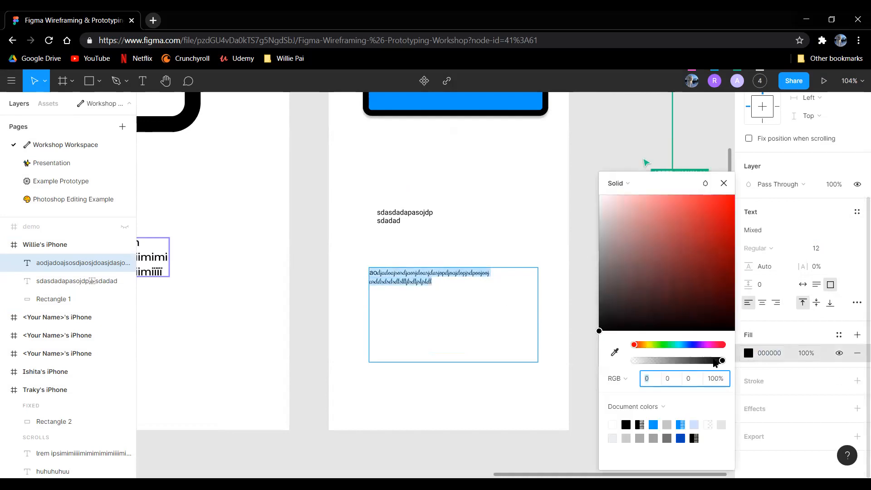
pyautogui.click(734, 195)
pyautogui.press('Escape')
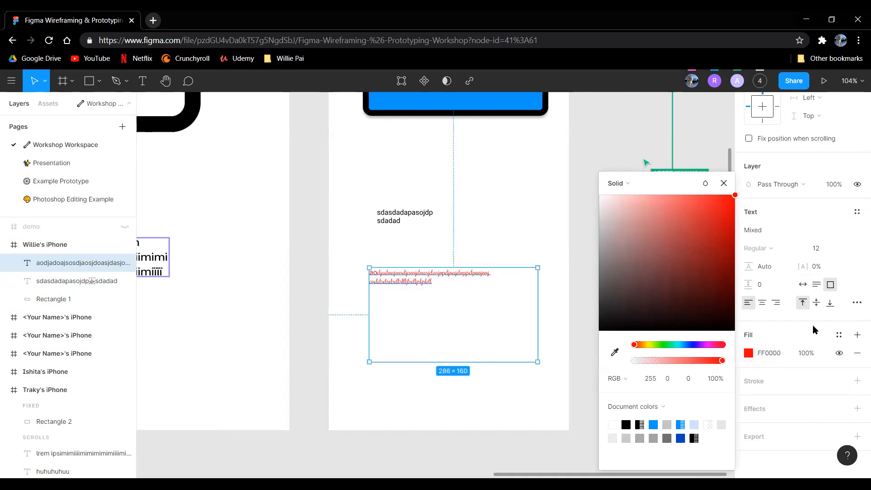
pyautogui.click(723, 185)
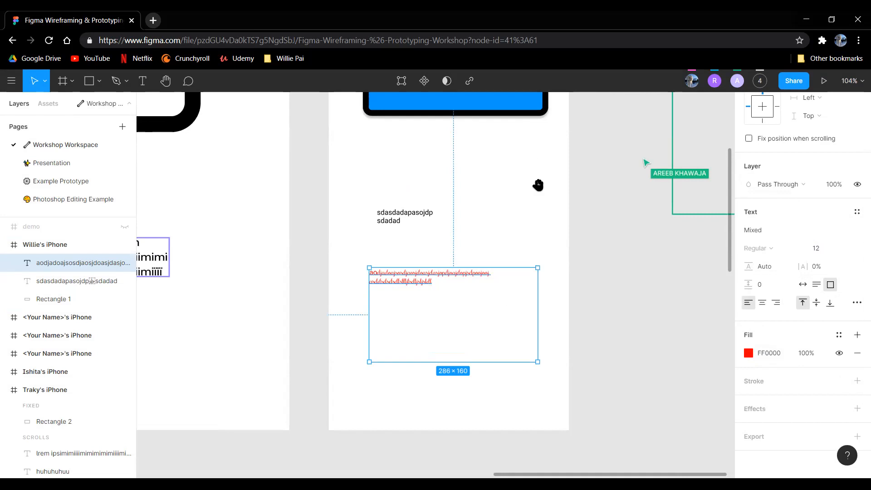
pyautogui.moveTo(538, 184); pyautogui.dragTo(546, 214)
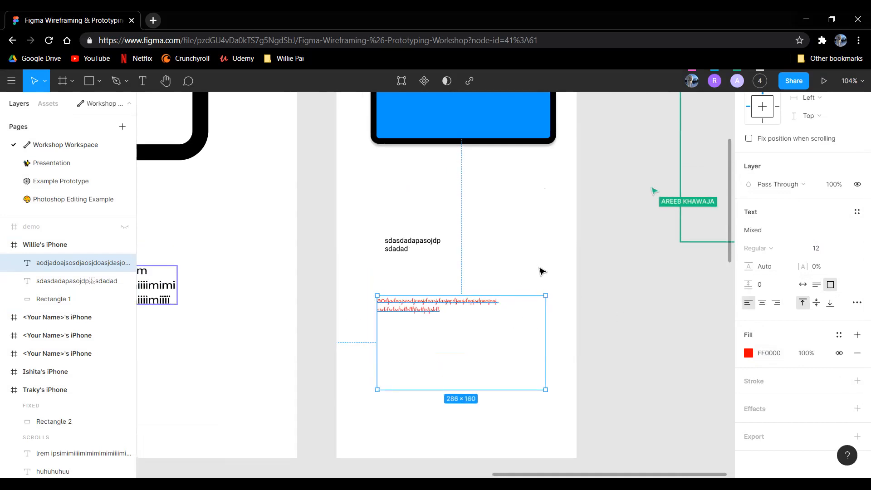
pyautogui.scroll(-3, 539, 272)
pyautogui.moveTo(513, 274); pyautogui.dragTo(608, 225)
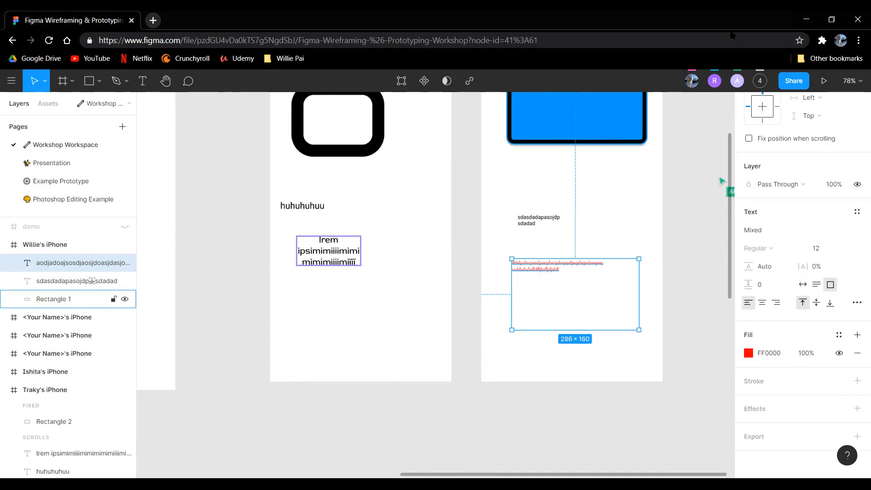
# Step: Open the Google Fonts site at fonts.google.com in a new browser tab
pyautogui.hotkey('ctrl', 't')
pyautogui.write('f')
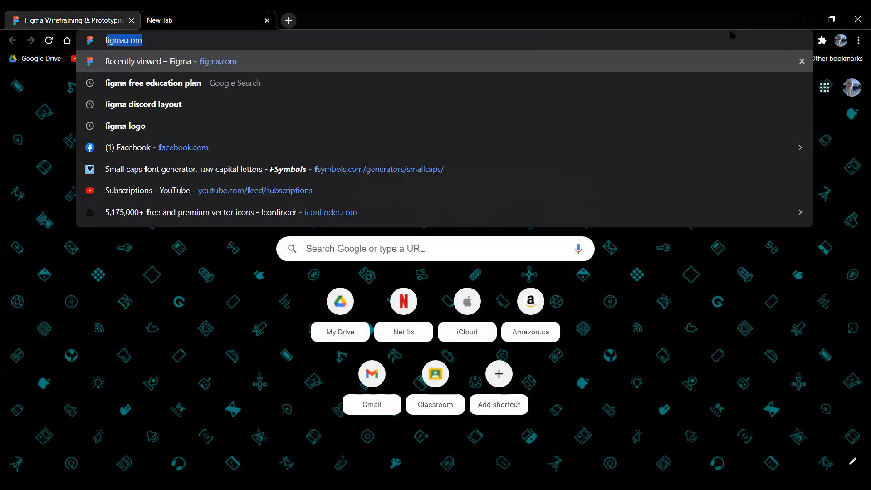
pyautogui.write('onts.google.com')
pyautogui.press('Return')
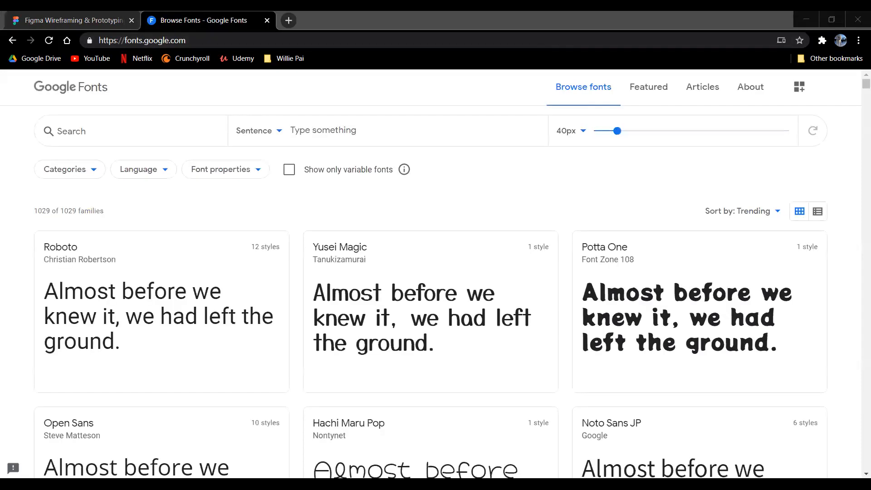
# Step: Look through the font families and sample sentences in the Google Fonts catalogue
pyautogui.click(507, 170)
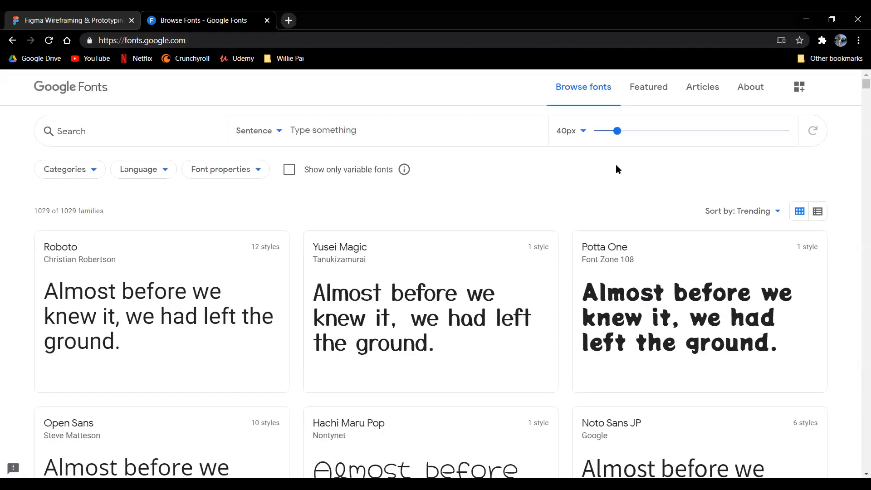
pyautogui.scroll(-3, 847, 121)
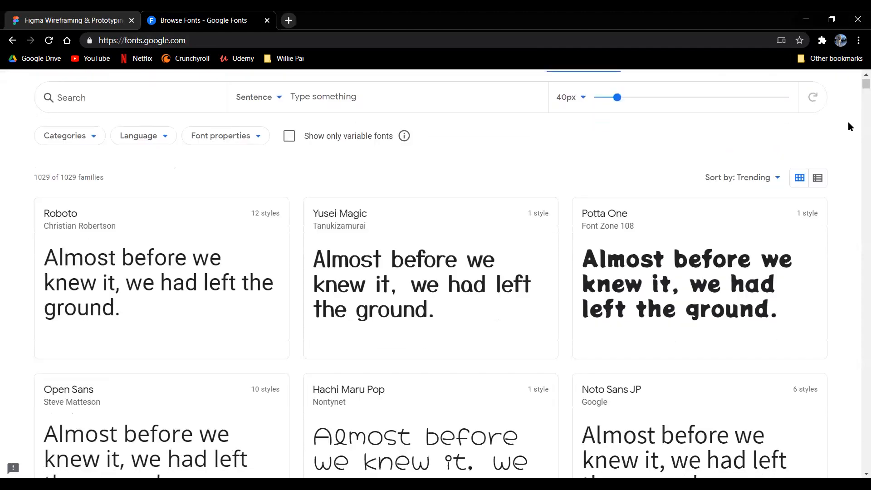
pyautogui.scroll(3, 846, 155)
pyautogui.scroll(-7, 844, 159)
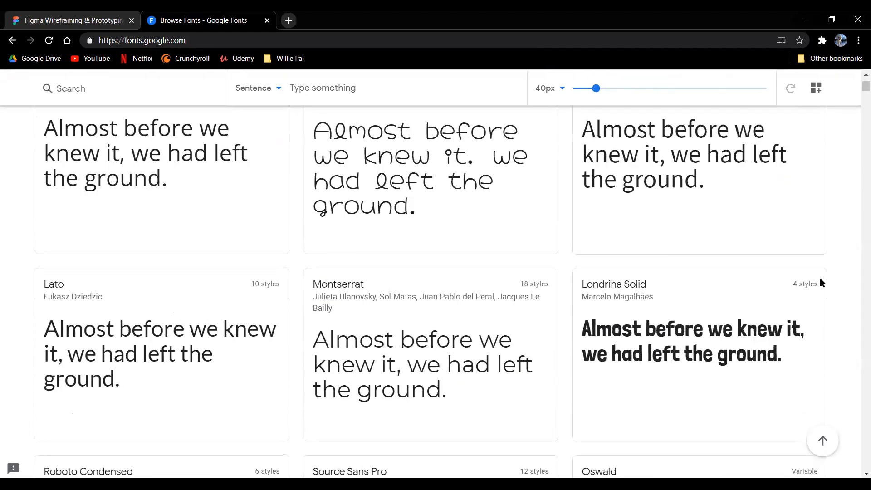
pyautogui.scroll(7, 485, 319)
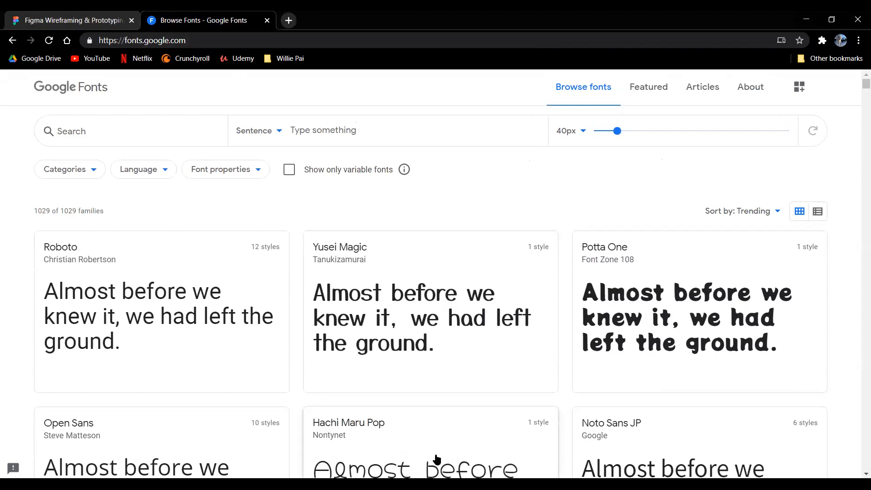
pyautogui.scroll(-3, 837, 183)
pyautogui.scroll(3, 837, 183)
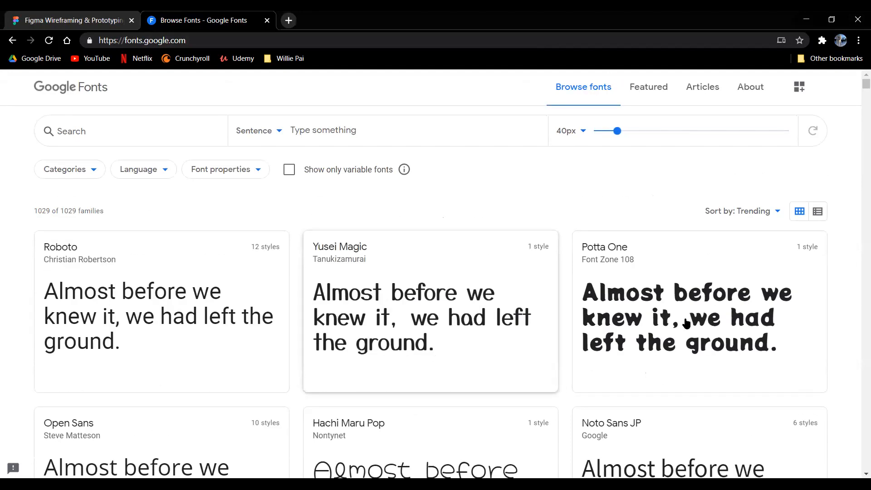
pyautogui.scroll(-2, 305, 308)
pyautogui.scroll(2, 501, 452)
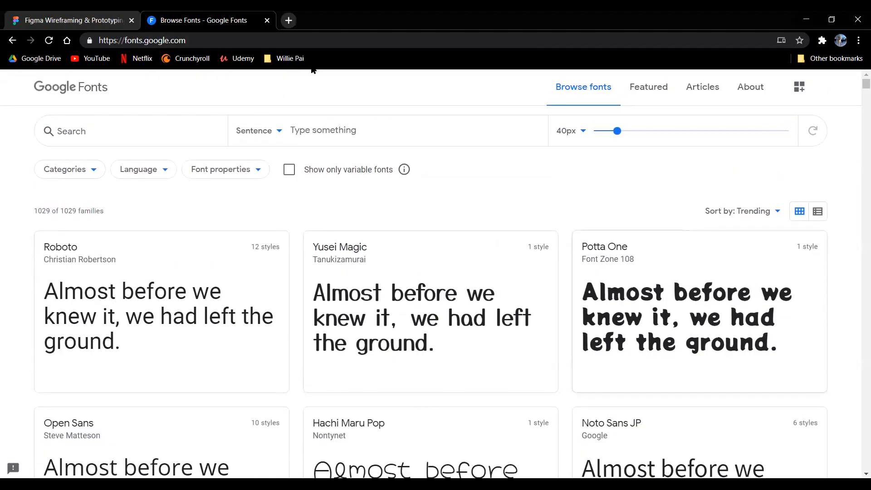
pyautogui.scroll(-2, 844, 200)
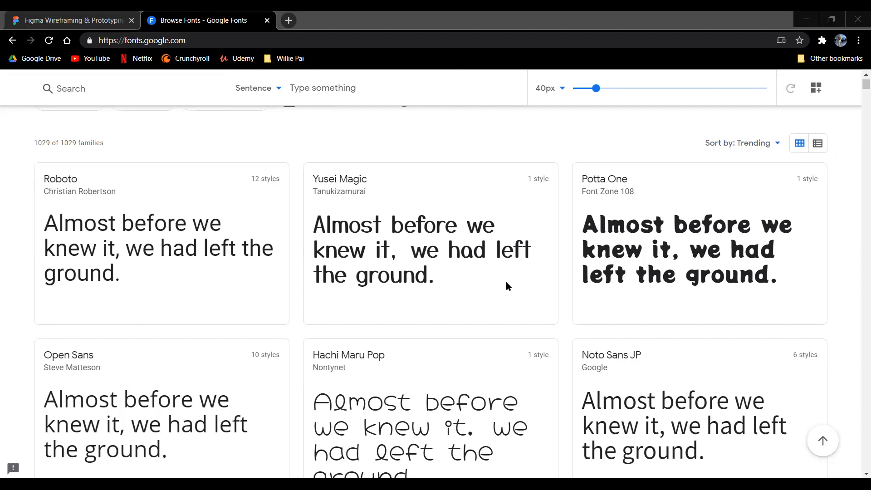
pyautogui.scroll(3, 537, 322)
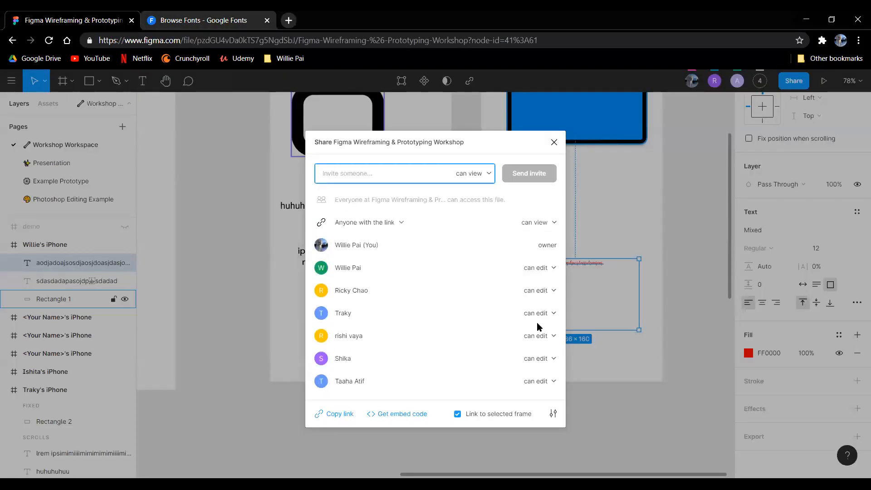
# Step: Back in Figma, review the collaborators' permissions in the workshop file's sharing settings and close them
pyautogui.scroll(-3, 531, 325)
pyautogui.scroll(1, 422, 371)
pyautogui.scroll(1, 421, 370)
pyautogui.scroll(-2, 537, 344)
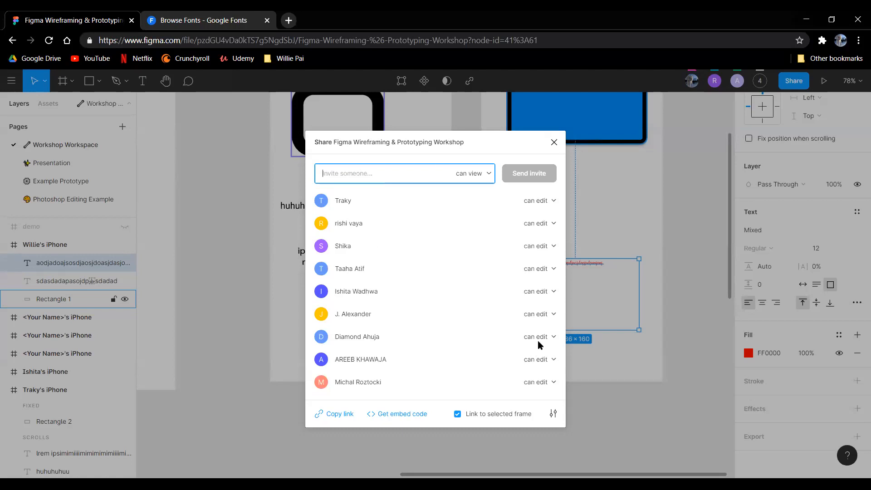
pyautogui.click(553, 142)
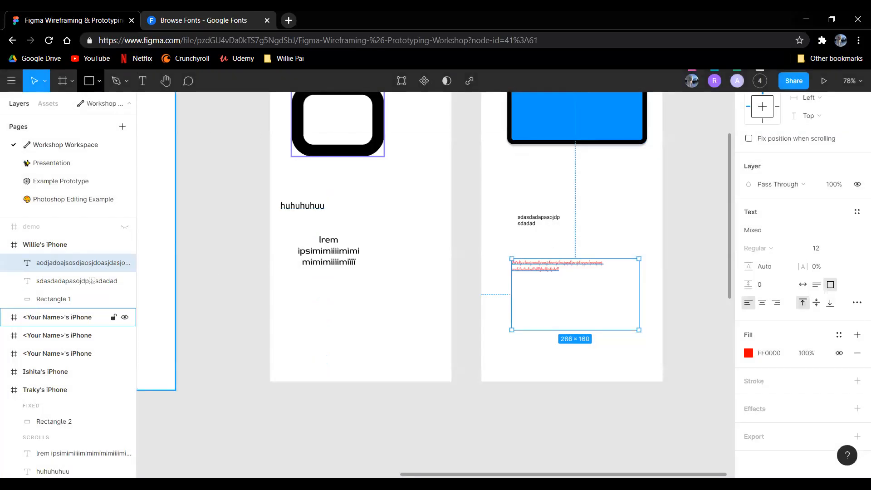
pyautogui.scroll(-1, 327, 227)
pyautogui.scroll(-5, 340, 234)
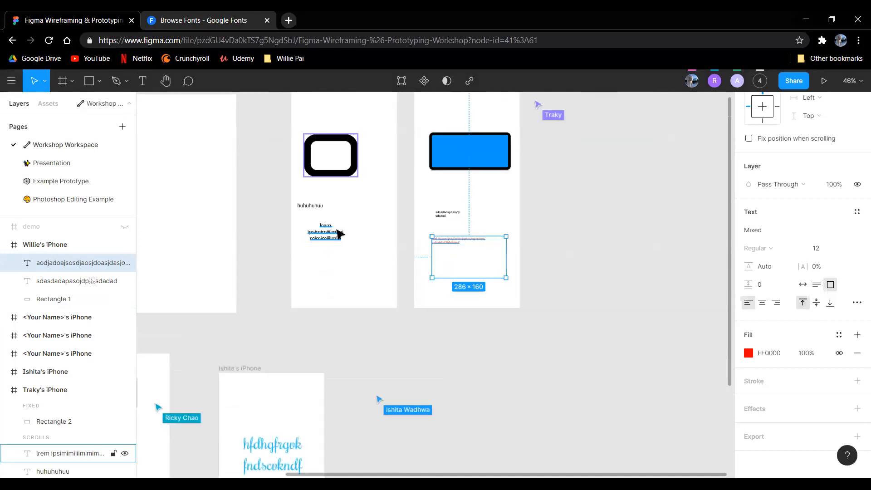
pyautogui.hscroll(-3, 534, 301)
pyautogui.scroll(1, 582, 232)
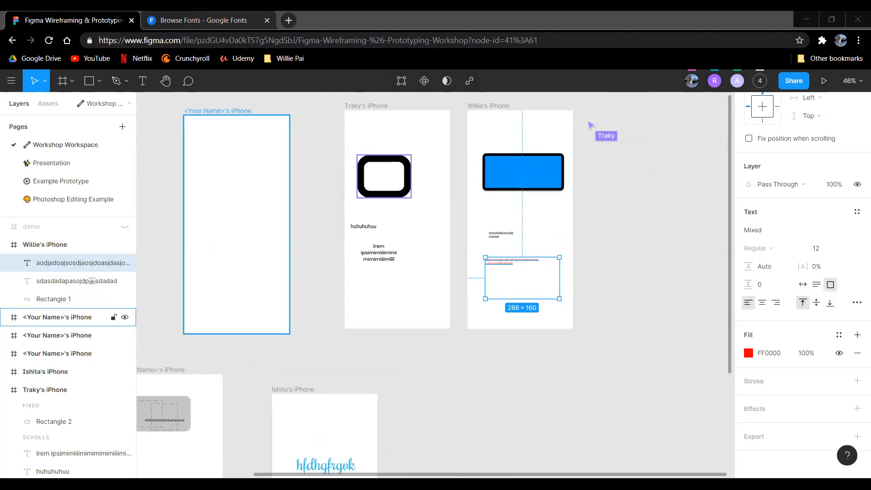
# Step: Check a collaborator's permission options in the file's sharing settings, keep "can edit", and close the settings
pyautogui.click(792, 82)
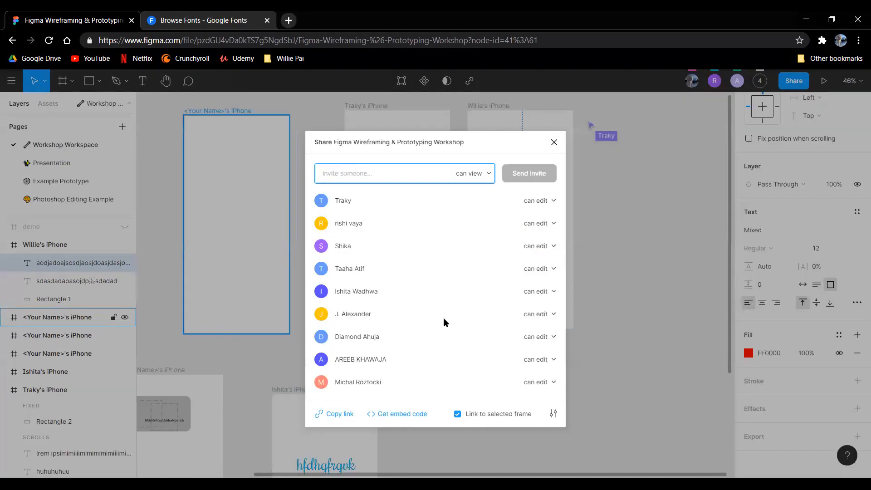
pyautogui.click(528, 363)
pyautogui.click(550, 359)
pyautogui.click(540, 337)
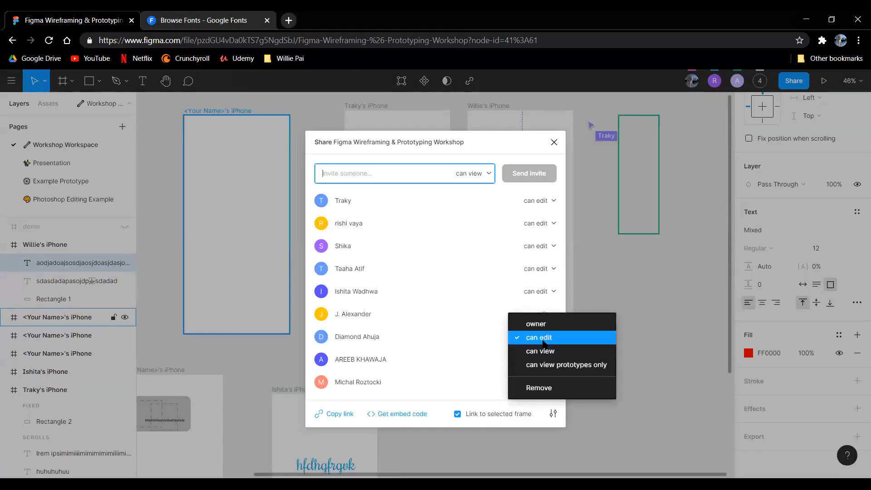
pyautogui.click(548, 340)
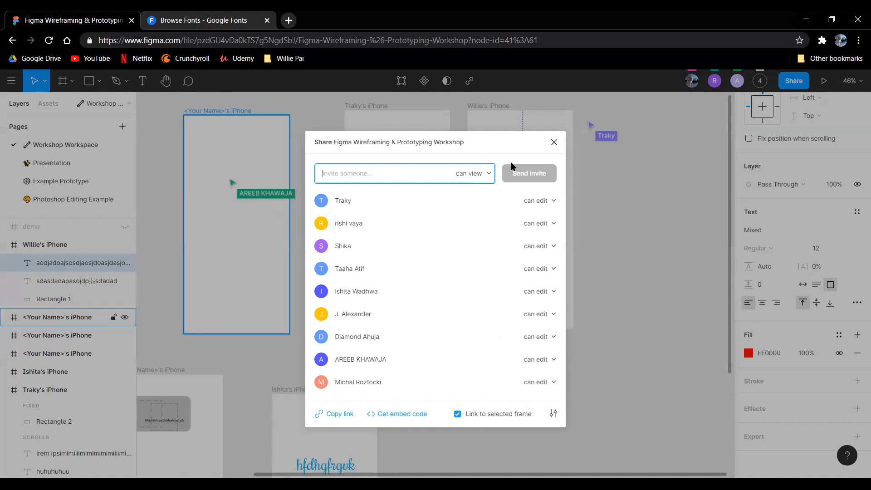
pyautogui.click(554, 142)
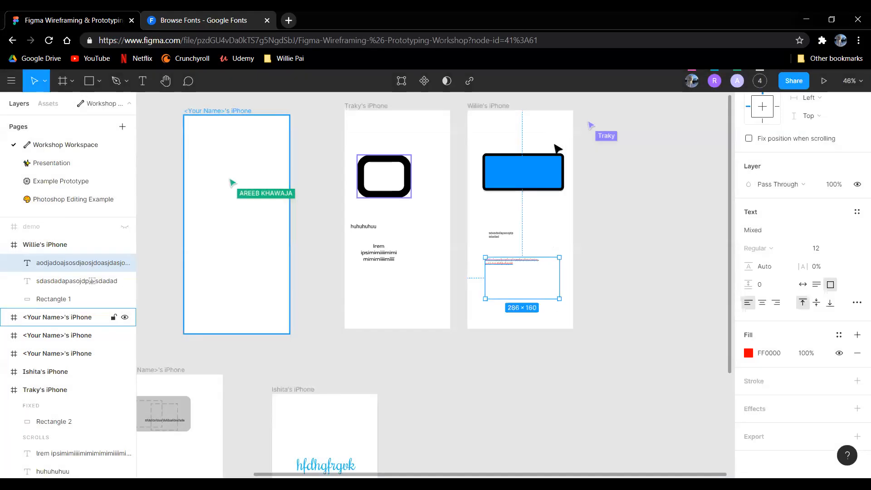
pyautogui.click(601, 226)
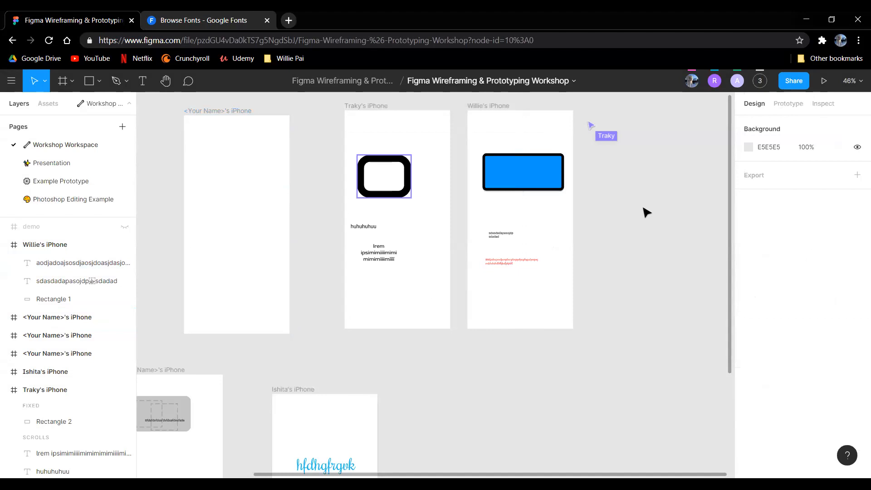
pyautogui.scroll(2, 628, 240)
pyautogui.hscroll(-2, 628, 241)
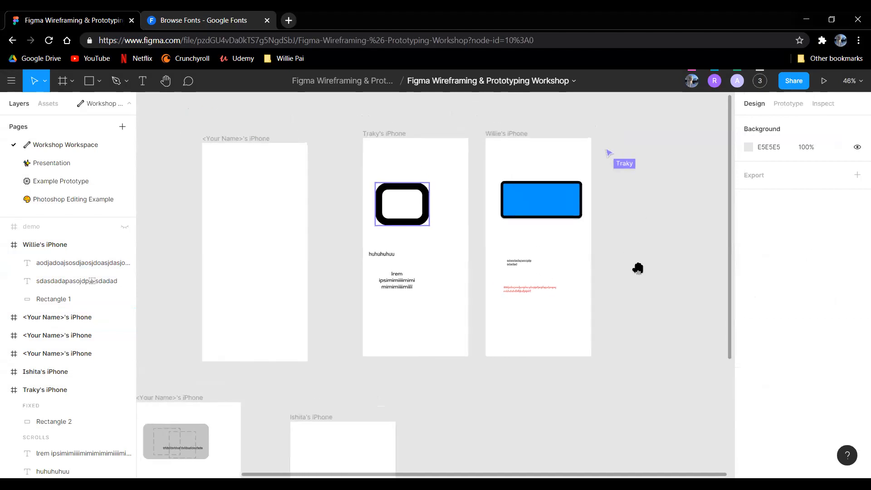
pyautogui.scroll(1, 616, 286)
pyautogui.scroll(1, 621, 288)
pyautogui.moveTo(621, 289); pyautogui.dragTo(576, 270)
pyautogui.scroll(2, 567, 285)
pyautogui.moveTo(549, 307); pyautogui.dragTo(634, 268)
pyautogui.moveTo(643, 207); pyautogui.dragTo(618, 228)
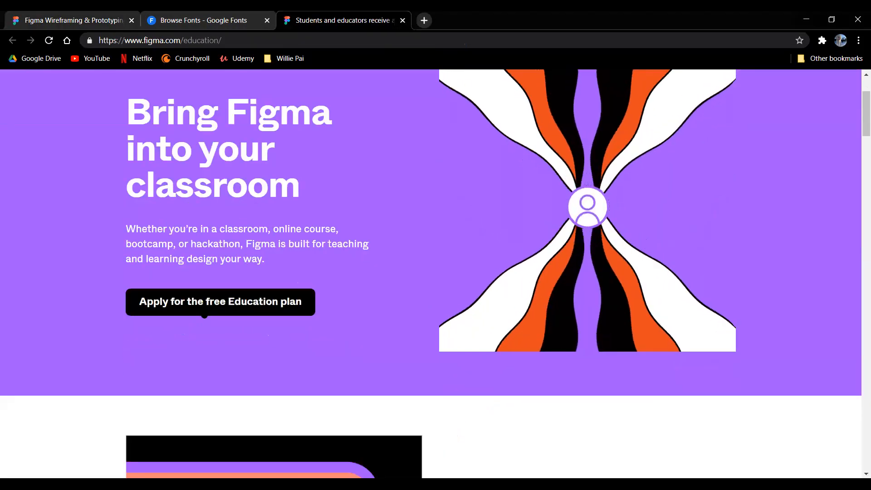
# Step: Open the application for the free Education plan on Figma's education page, close that page, and return to the workshop file
pyautogui.click(204, 310)
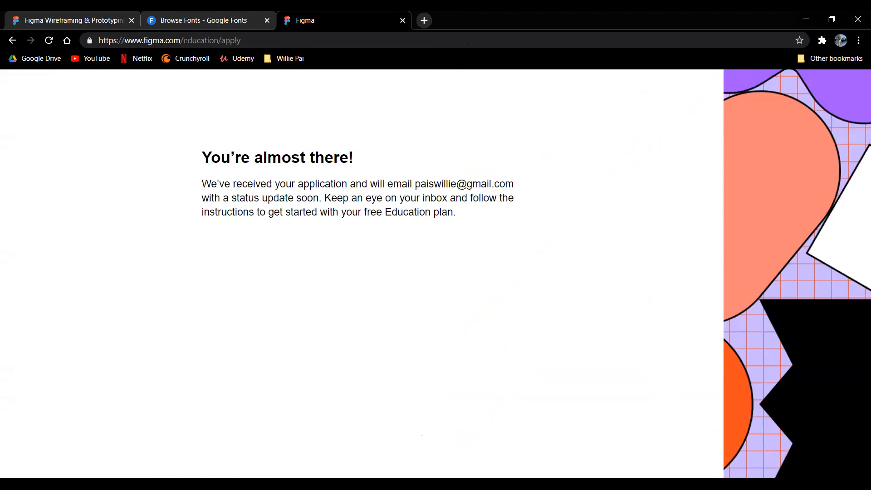
pyautogui.hotkey('ctrl', 'w')
pyautogui.click(27, 15)
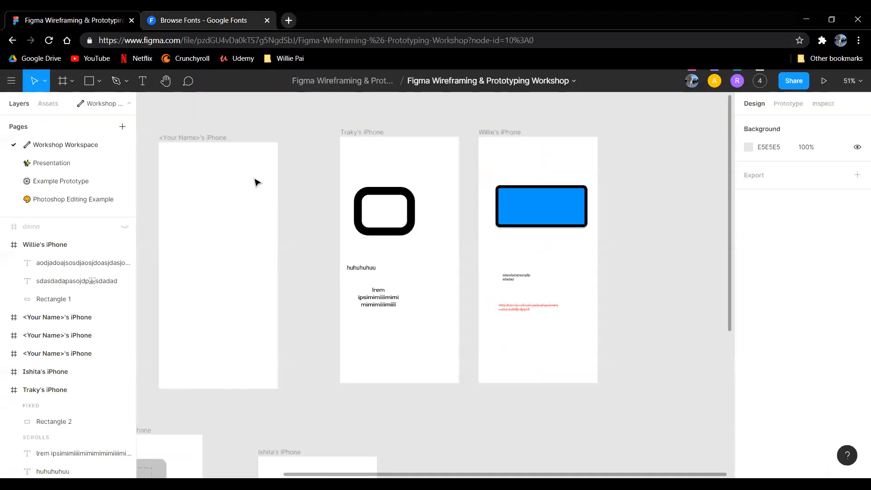
pyautogui.moveTo(325, 230); pyautogui.dragTo(338, 248)
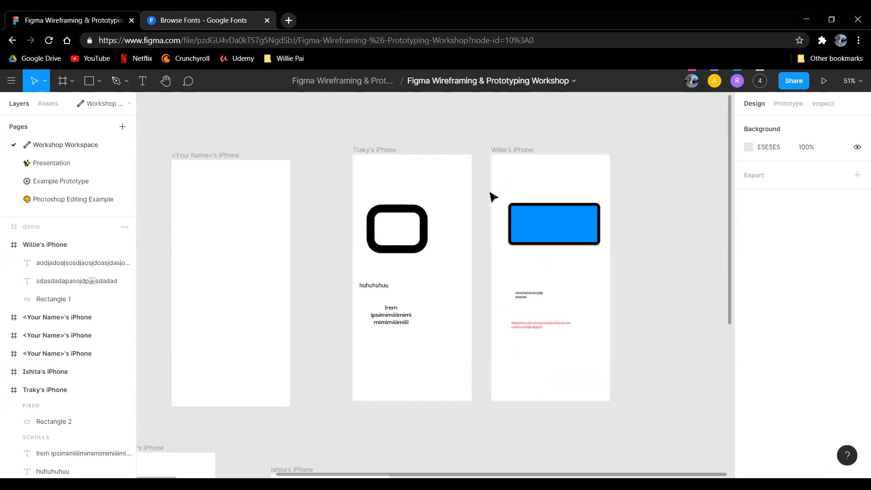
pyautogui.scroll(-2, 720, 187)
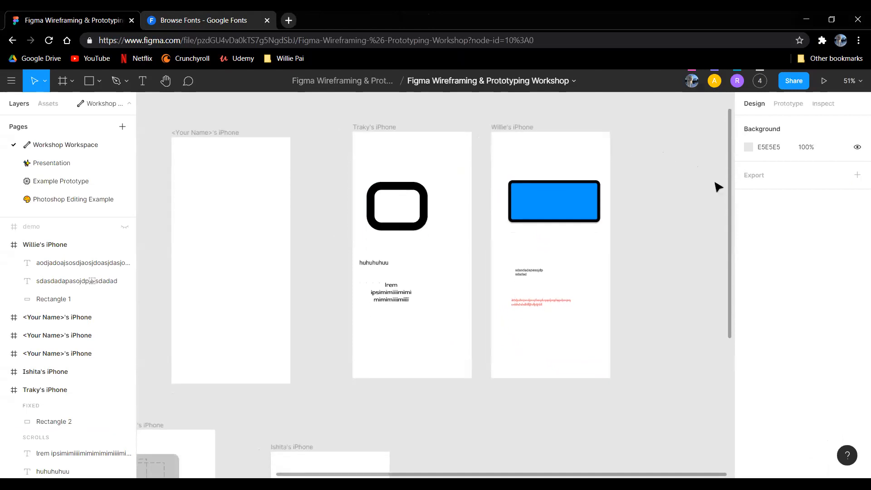
pyautogui.moveTo(652, 232); pyautogui.dragTo(612, 227)
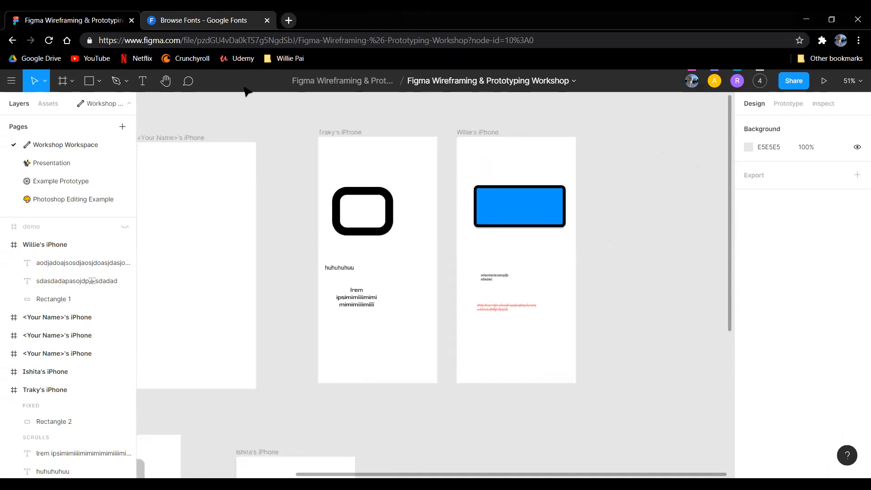
pyautogui.click(164, 20)
pyautogui.click(93, 20)
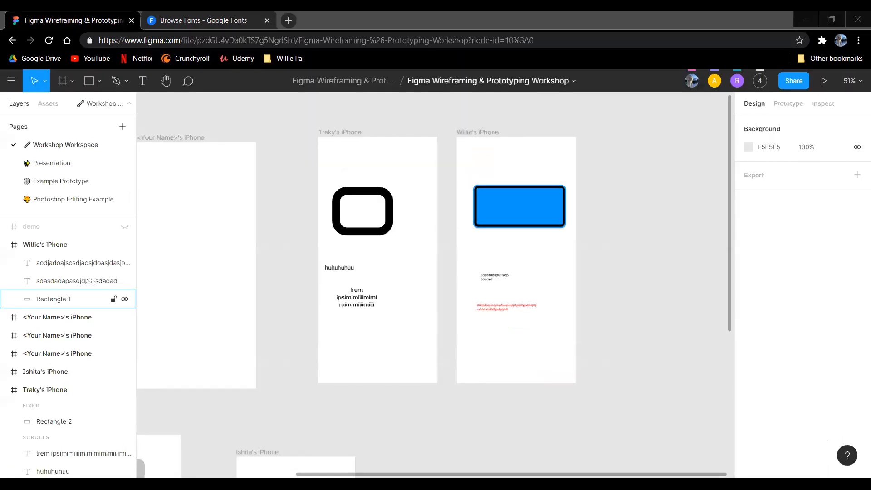
# Step: Switch to the Google Fonts catalogue and sort the font families by Newest
pyautogui.click(195, 20)
pyautogui.scroll(2, 399, 246)
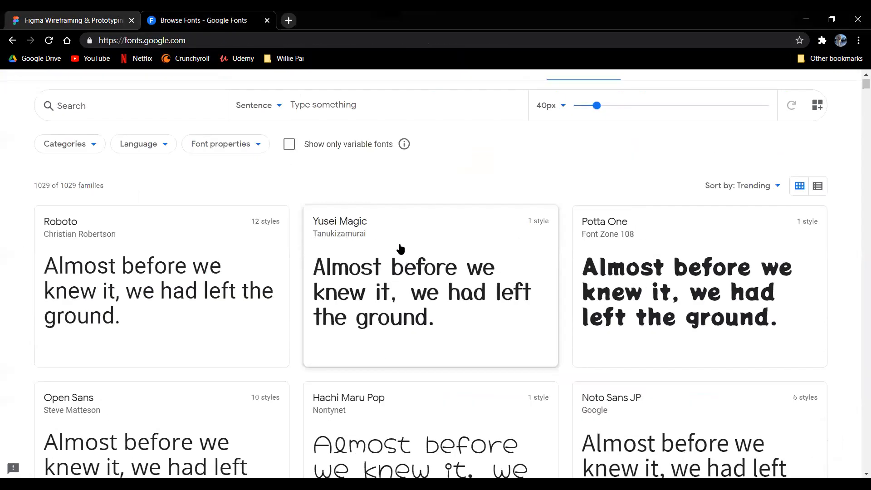
pyautogui.scroll(-1, 478, 186)
pyautogui.scroll(-5, 435, 213)
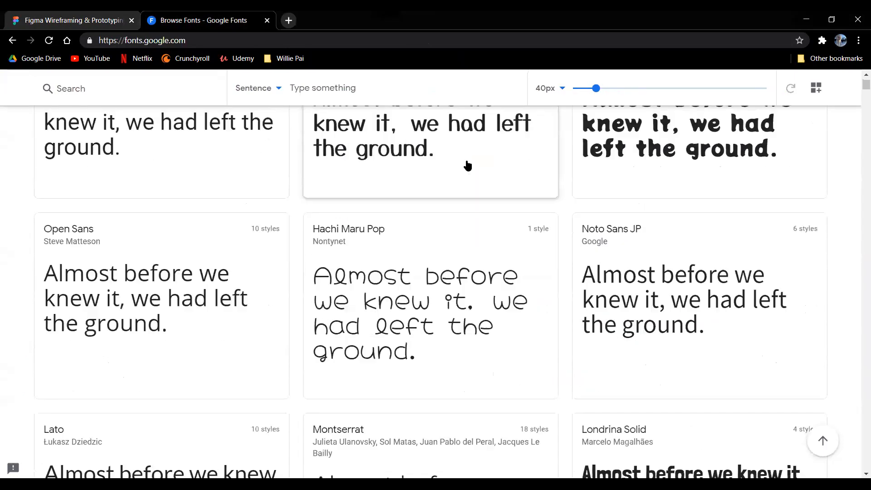
pyautogui.scroll(6, 536, 210)
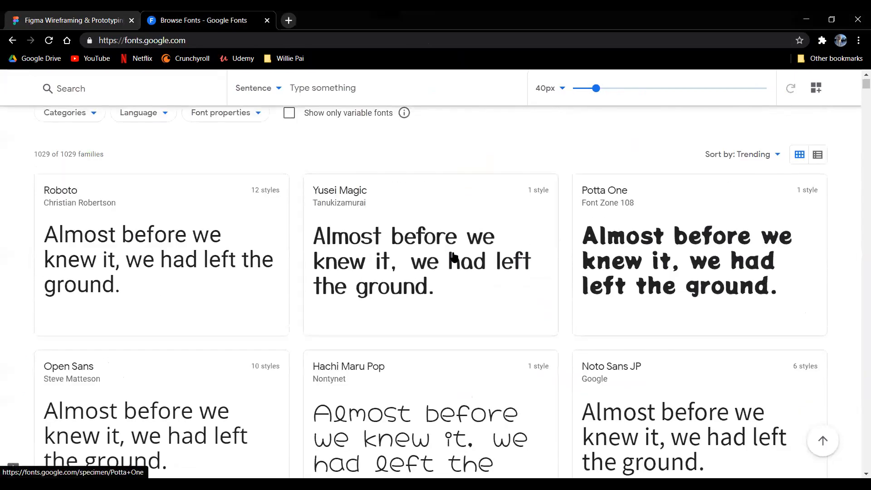
pyautogui.click(763, 217)
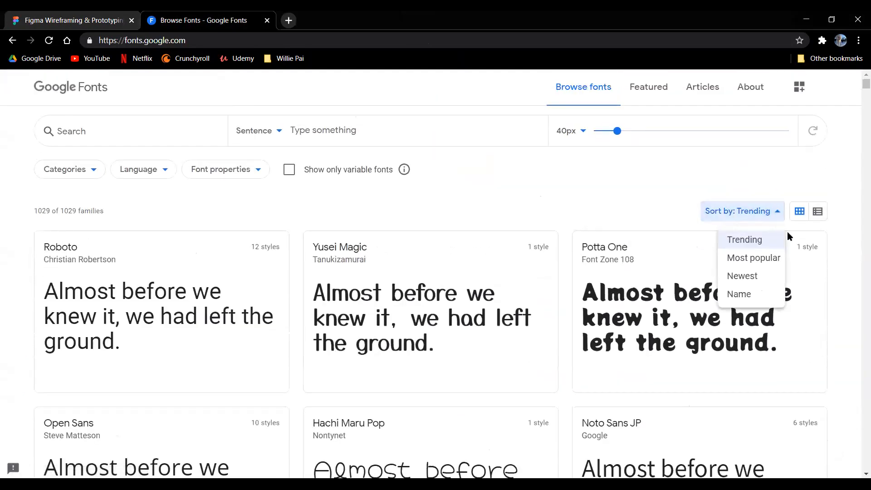
pyautogui.click(761, 279)
pyautogui.scroll(-3, 653, 175)
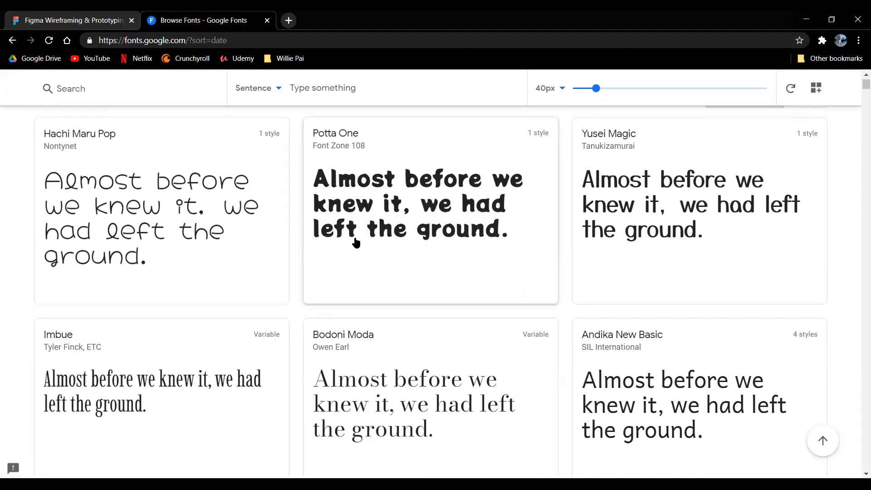
# Step: Open the Hachi Maru Pop font page, look over its styles, and download the font family
pyautogui.click(119, 199)
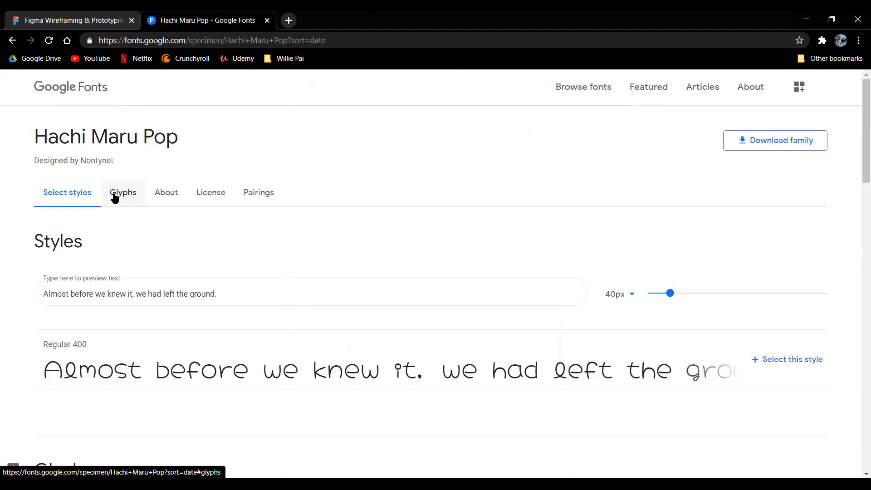
pyautogui.moveTo(59, 140); pyautogui.dragTo(142, 137)
pyautogui.click(236, 166)
pyautogui.scroll(-2, 434, 228)
pyautogui.scroll(2, 434, 229)
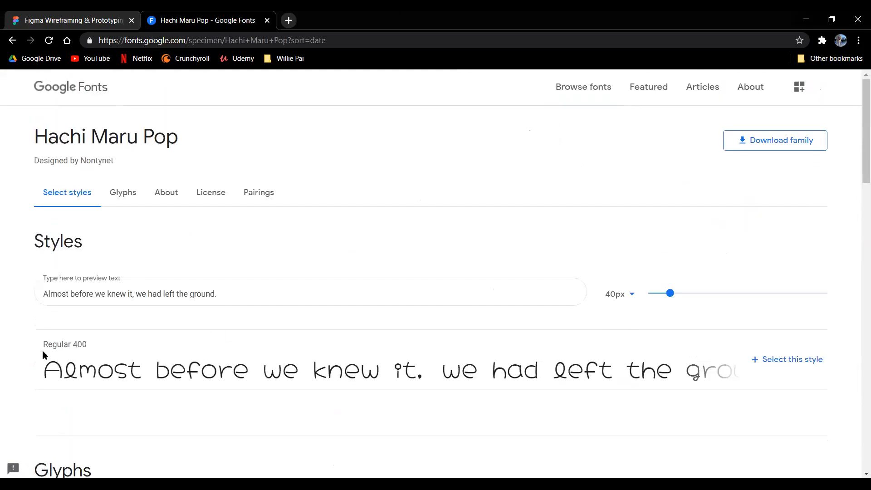
pyautogui.click(99, 347)
pyautogui.click(766, 138)
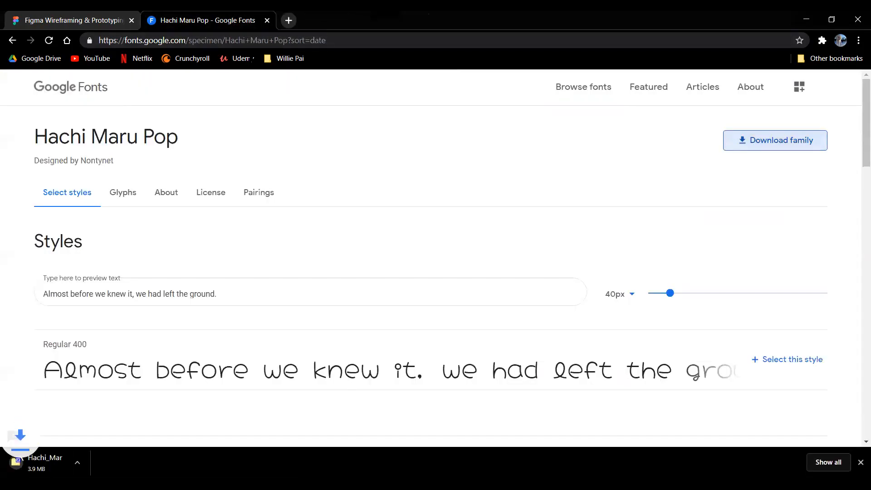
# Step: Show the downloaded Hachi_Maru_Pop (1).zip in its folder, and return to the font page
pyautogui.click(120, 462)
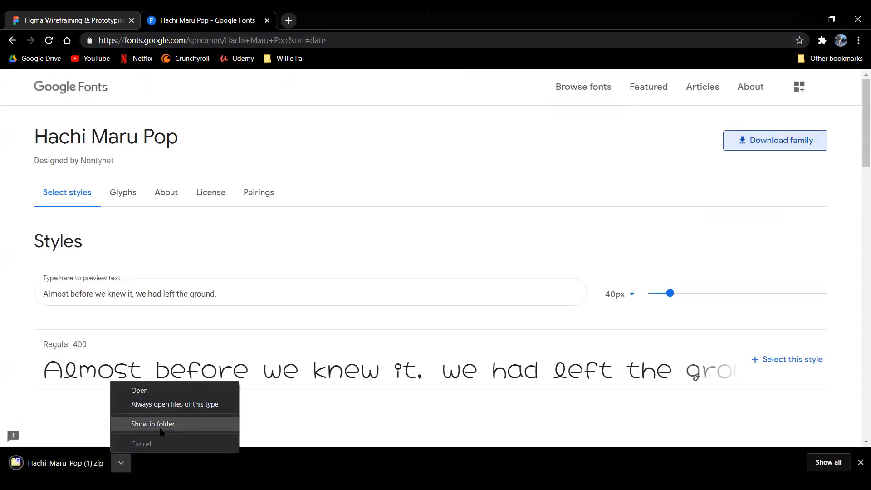
pyautogui.click(136, 423)
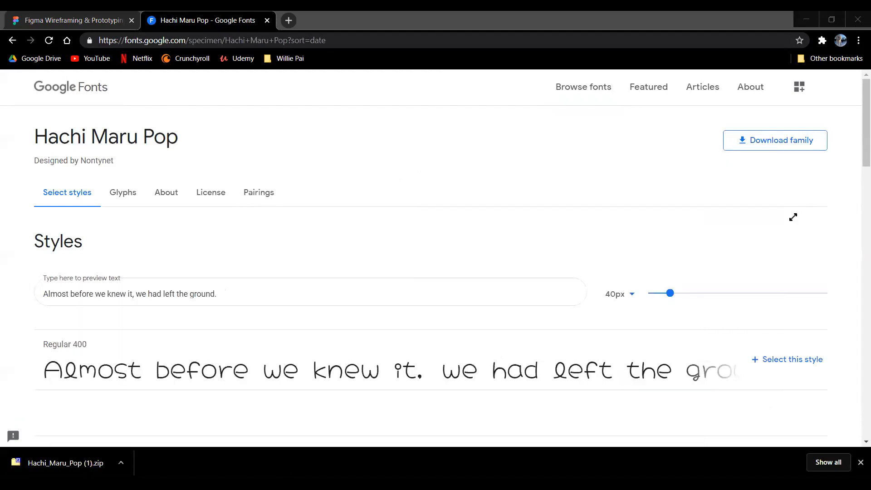
pyautogui.click(324, 179)
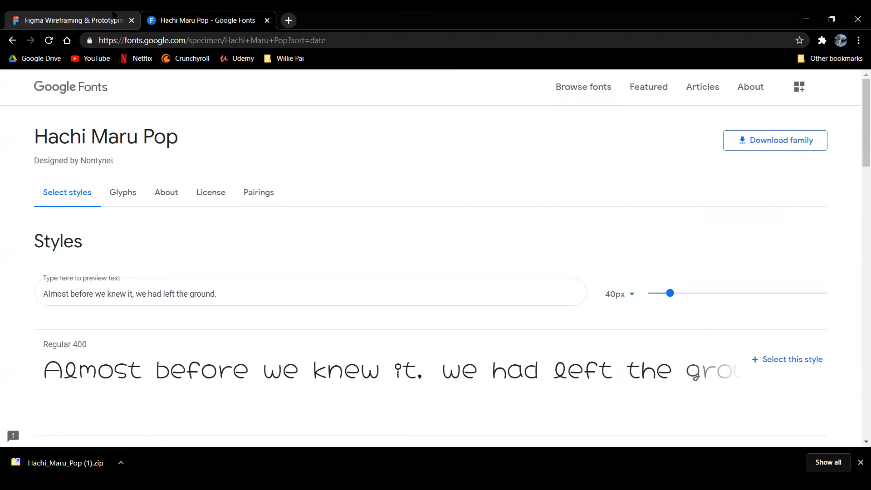
# Step: Go back to the Google Fonts catalogue sorted by Newest and open the JetBrains Mono font page
pyautogui.click(113, 18)
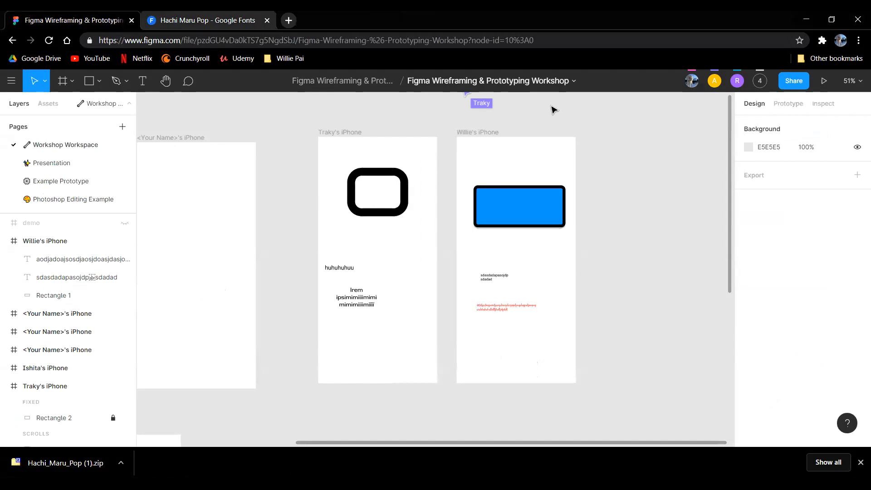
pyautogui.click(166, 24)
pyautogui.hotkey('alt', 'Left')
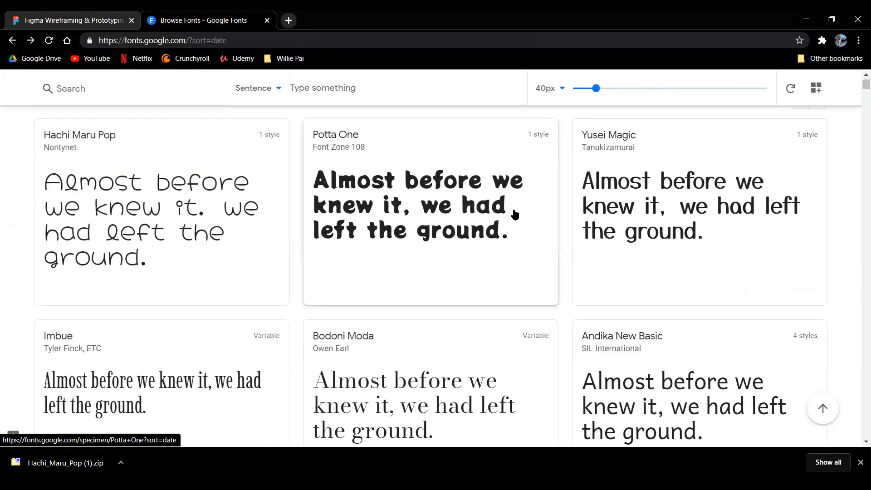
pyautogui.scroll(-8, 514, 214)
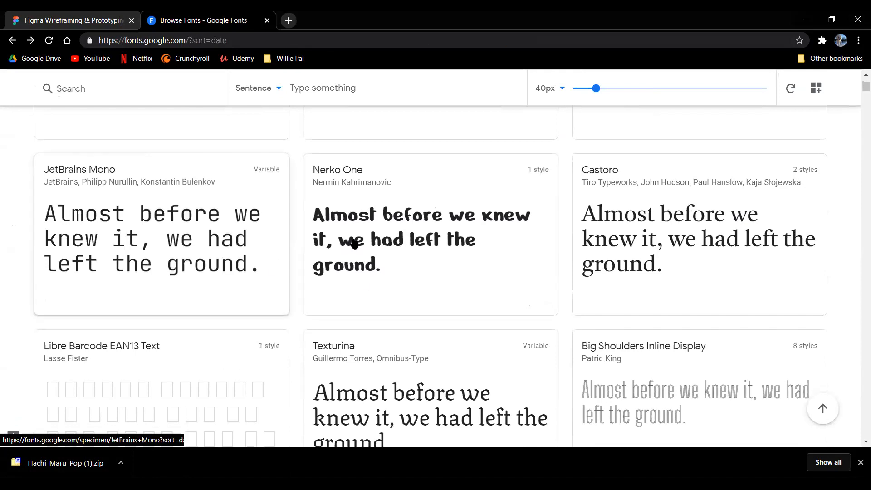
pyautogui.click(203, 236)
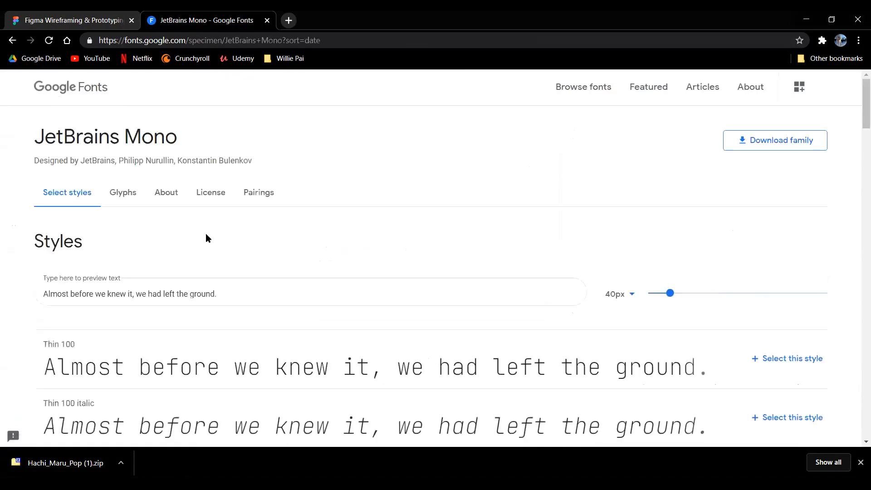
# Step: Compare the JetBrains Mono styles, examining the weight names, their numbers and the italic variants from Thin 100 to Bold 700
pyautogui.scroll(-3, 287, 241)
pyautogui.scroll(1, 287, 246)
pyautogui.scroll(-1, 372, 250)
pyautogui.scroll(1, 364, 247)
pyautogui.scroll(-4, 363, 247)
pyautogui.scroll(1, 214, 202)
pyautogui.scroll(-2, 343, 304)
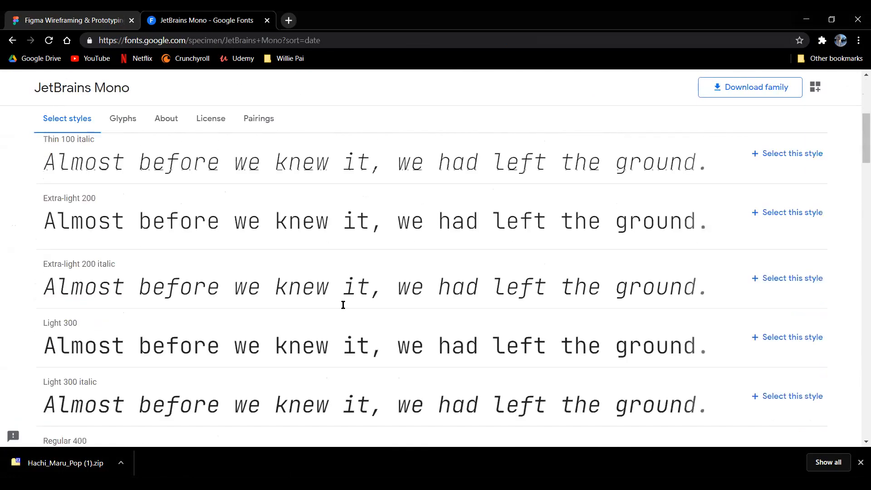
pyautogui.scroll(-1, 343, 305)
pyautogui.scroll(3, 140, 276)
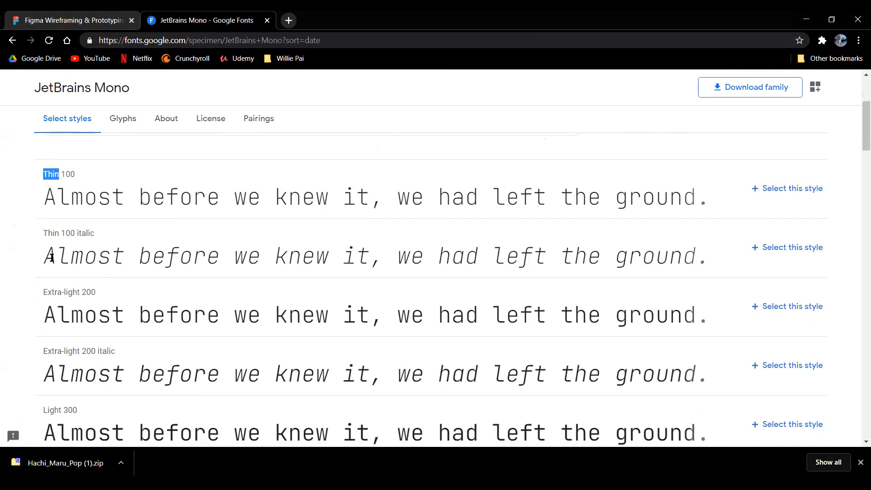
pyautogui.scroll(-10, 58, 291)
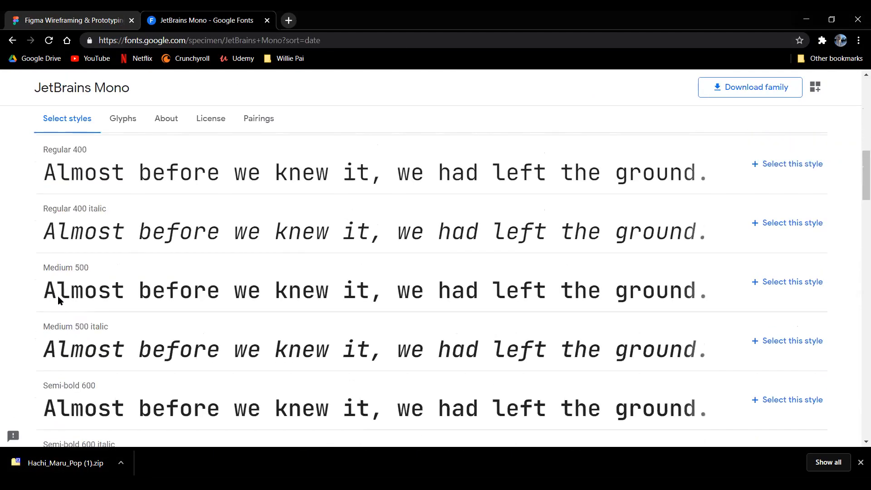
pyautogui.scroll(10, 196, 293)
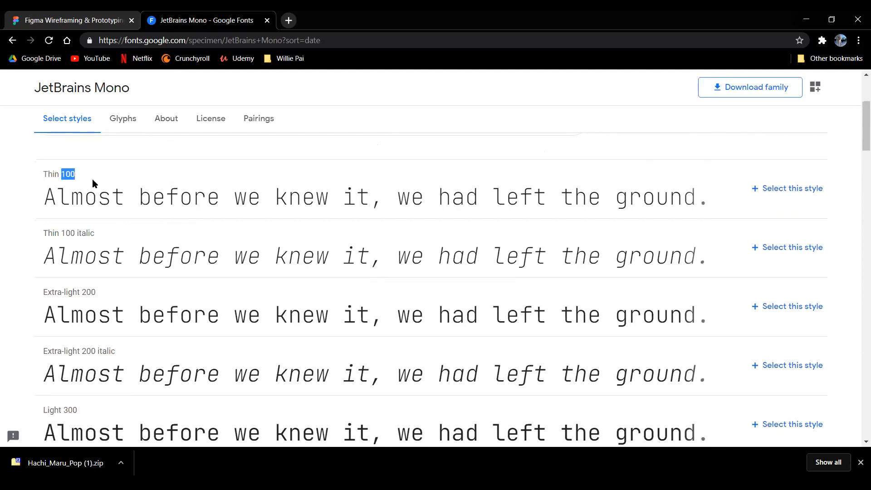
pyautogui.scroll(-1, 104, 181)
pyautogui.scroll(2, 107, 188)
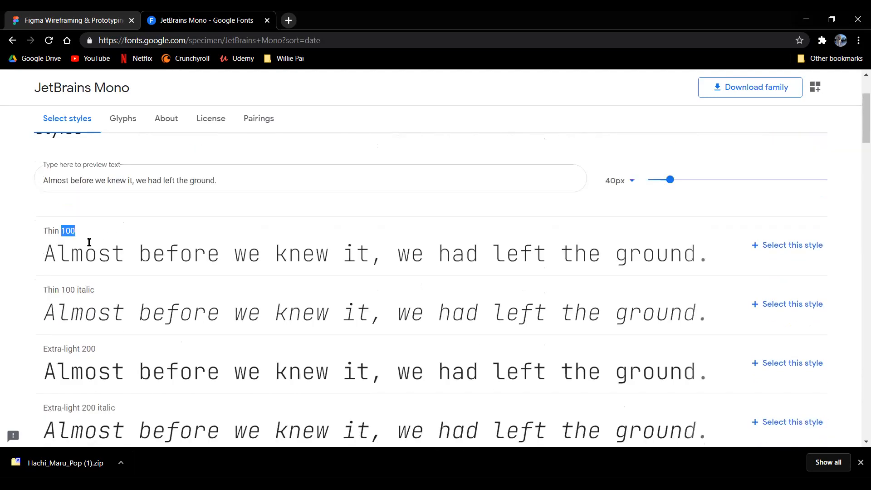
pyautogui.scroll(-12, 89, 242)
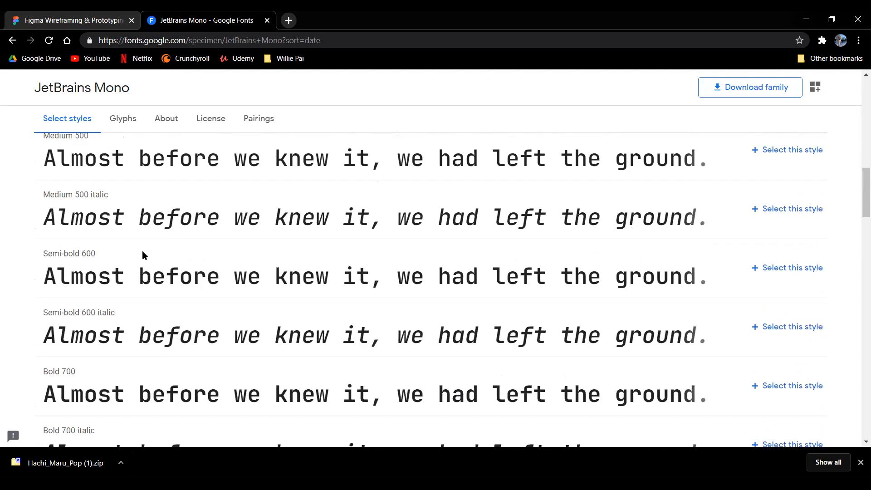
pyautogui.scroll(11, 28, 265)
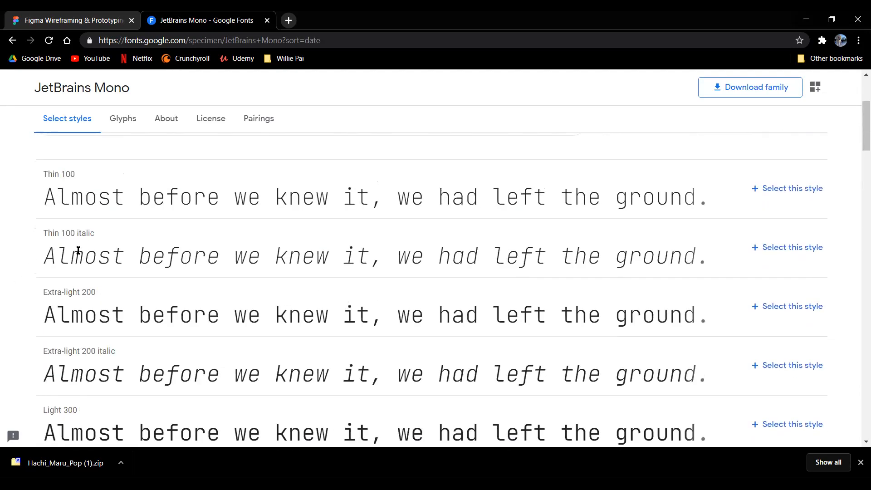
pyautogui.moveTo(75, 234); pyautogui.dragTo(99, 231)
pyautogui.scroll(-4, 78, 248)
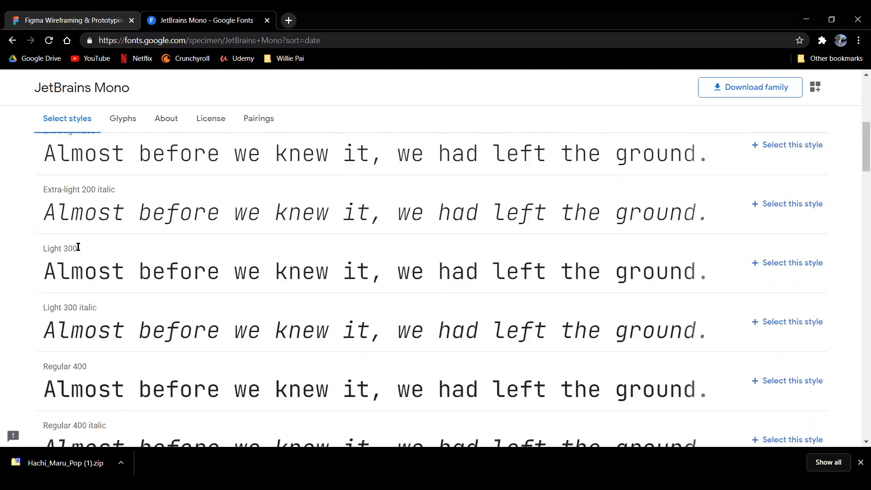
pyautogui.scroll(-4, 77, 247)
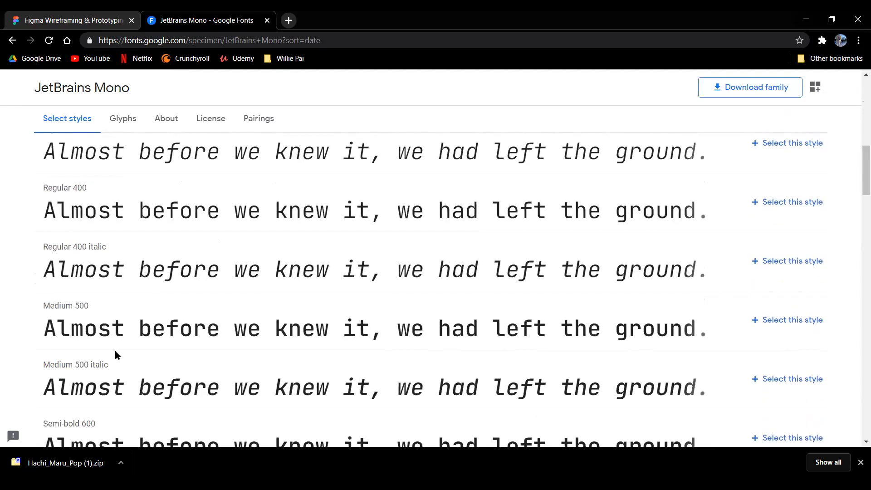
pyautogui.scroll(4, 115, 355)
pyautogui.scroll(1, 317, 249)
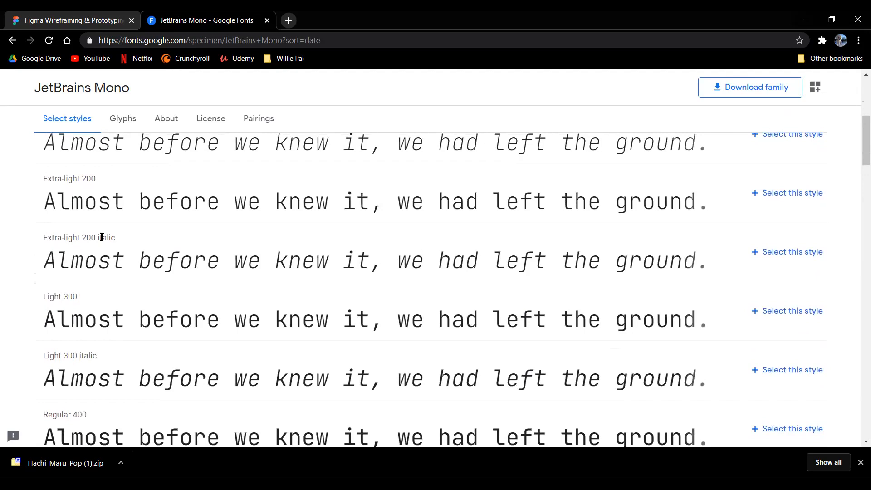
pyautogui.scroll(-5, 270, 290)
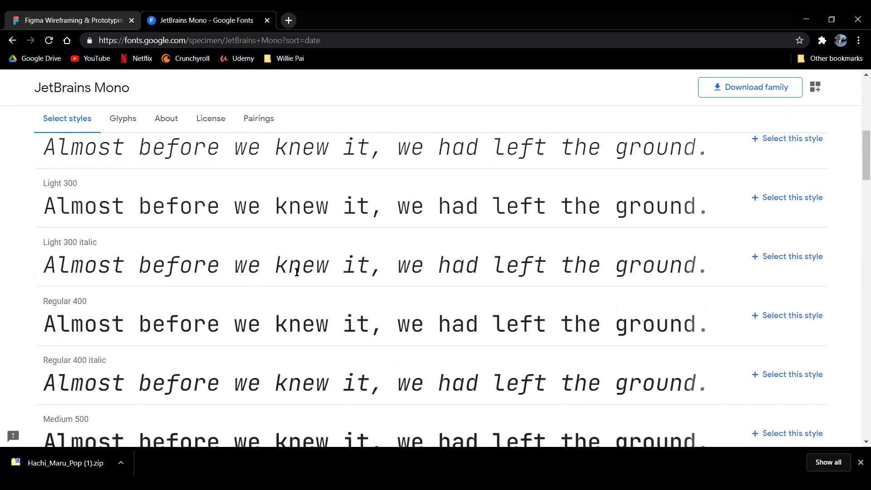
# Step: Add the JetBrains Mono styles Extra-light 200 italic, Regular 400 and Regular 400 italic to the selected family
pyautogui.scroll(-2, 322, 272)
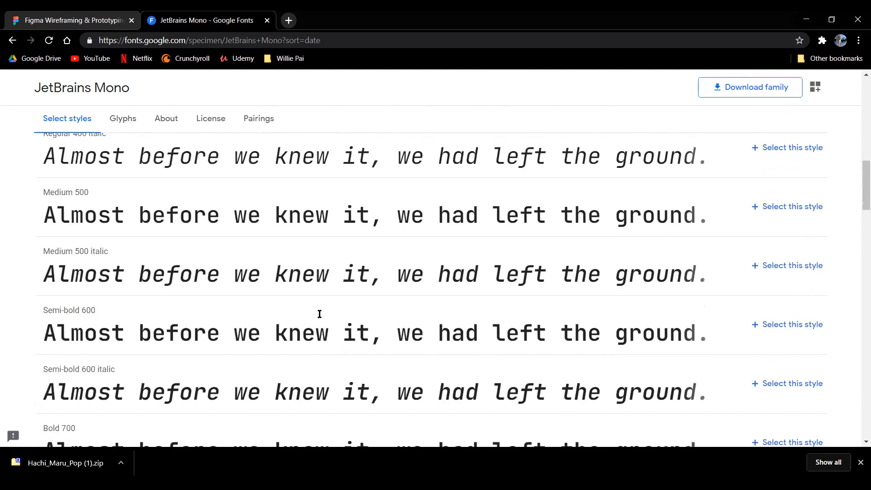
pyautogui.scroll(14, 628, 297)
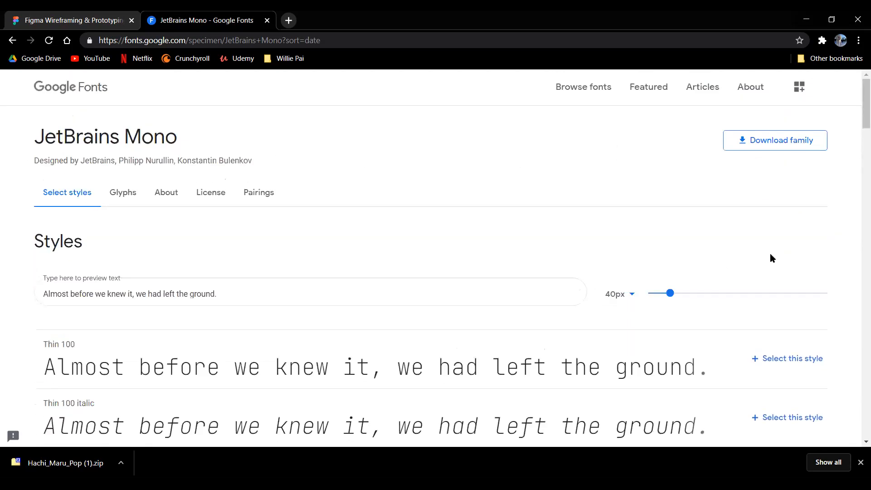
pyautogui.scroll(-5, 597, 231)
pyautogui.scroll(-2, 648, 233)
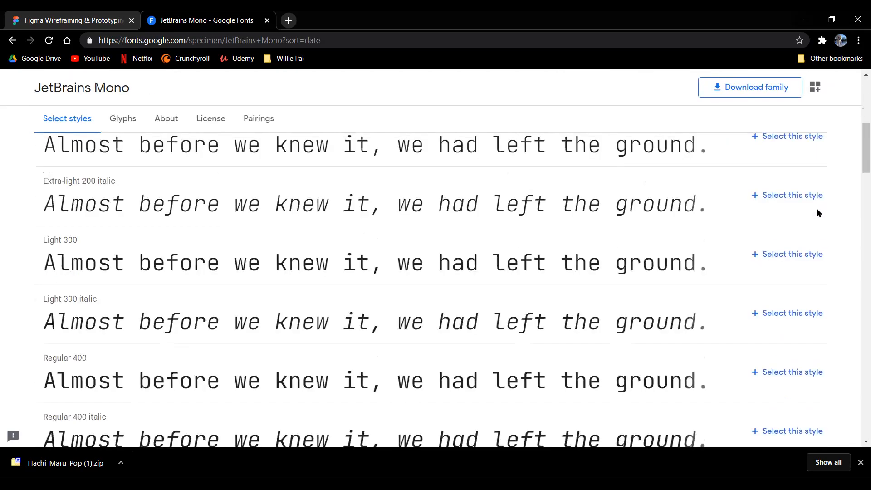
pyautogui.click(784, 197)
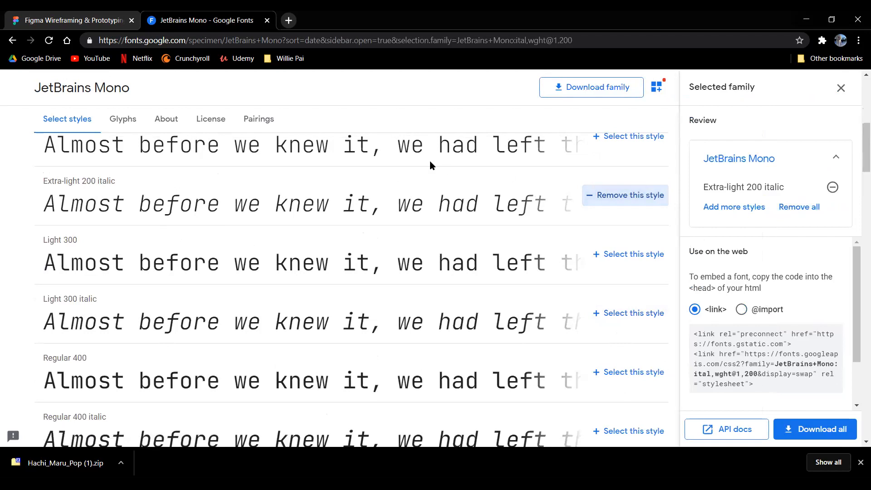
pyautogui.scroll(-2, 331, 285)
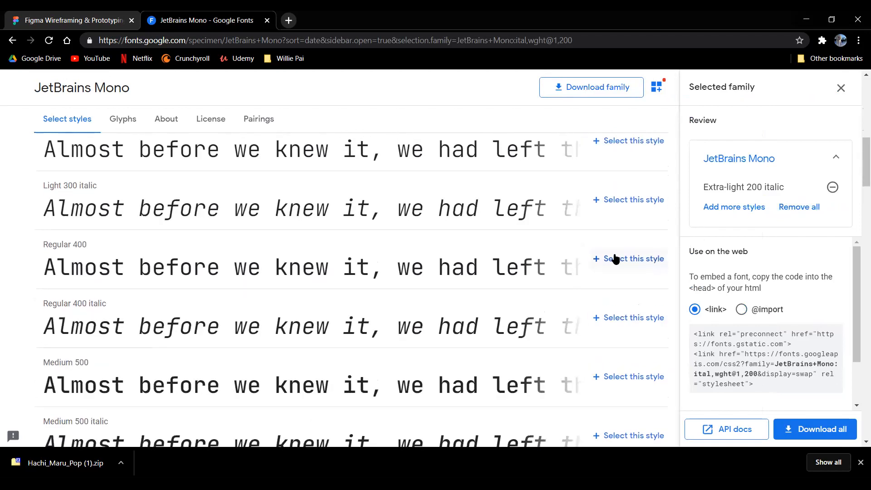
pyautogui.click(614, 258)
pyautogui.click(634, 316)
pyautogui.scroll(-2, 603, 295)
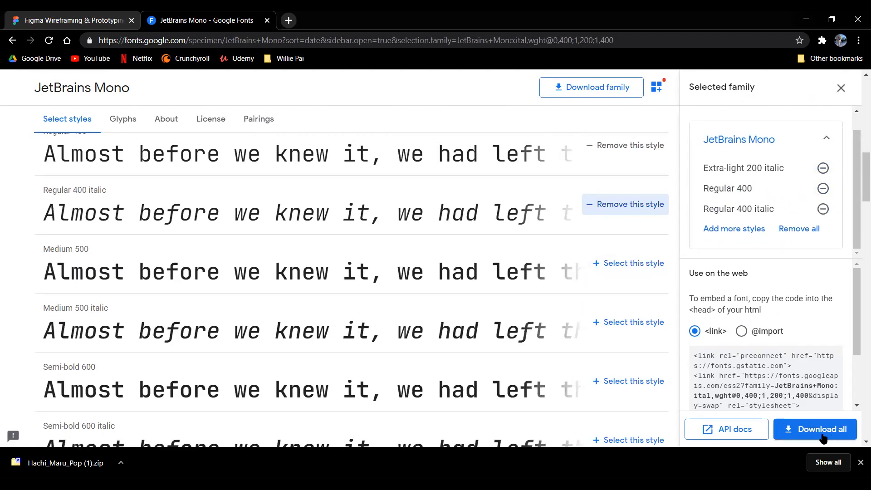
# Step: Examine the web embed code and the CSS font-family rule for the selected JetBrains Mono styles
pyautogui.scroll(-2, 800, 381)
pyautogui.scroll(2, 748, 344)
pyautogui.scroll(-1, 804, 320)
pyautogui.scroll(1, 793, 356)
pyautogui.scroll(-1, 793, 363)
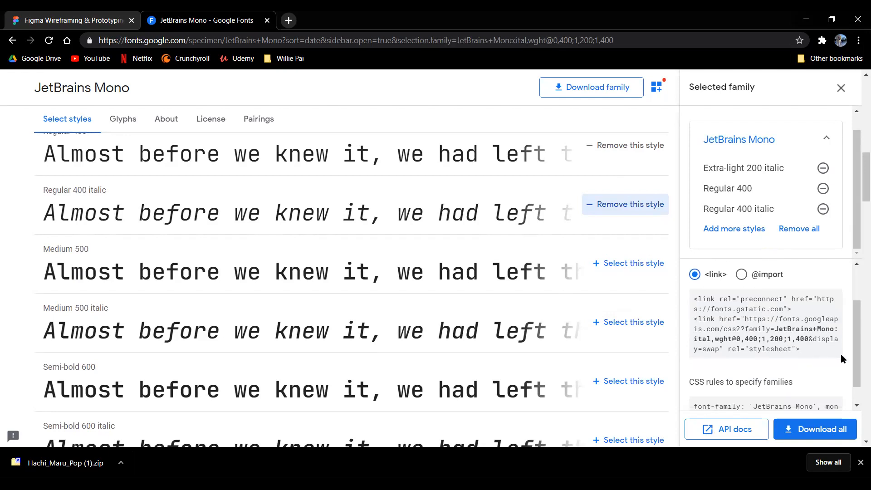
pyautogui.moveTo(819, 353); pyautogui.dragTo(693, 295)
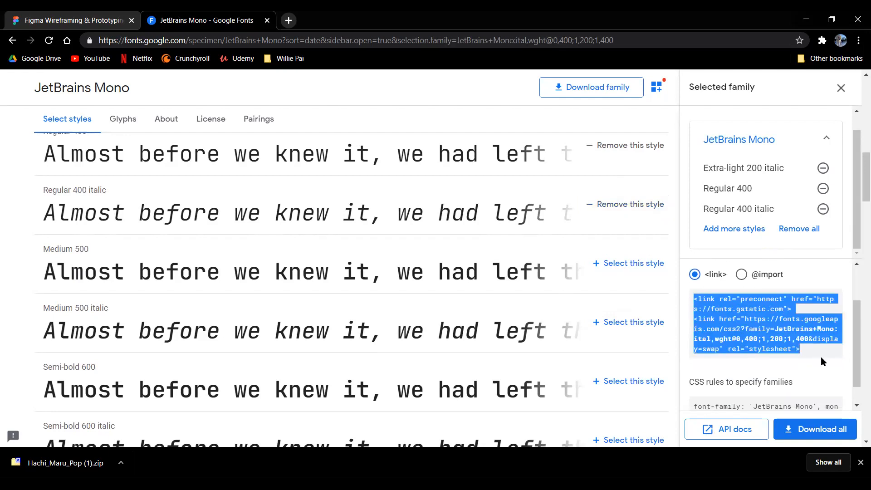
pyautogui.scroll(-1, 807, 359)
pyautogui.moveTo(790, 393); pyautogui.dragTo(721, 382)
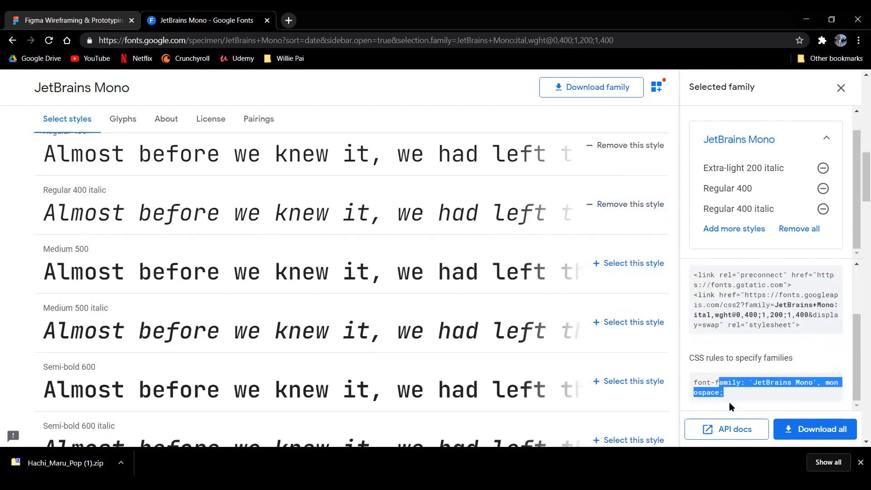
pyautogui.click(746, 396)
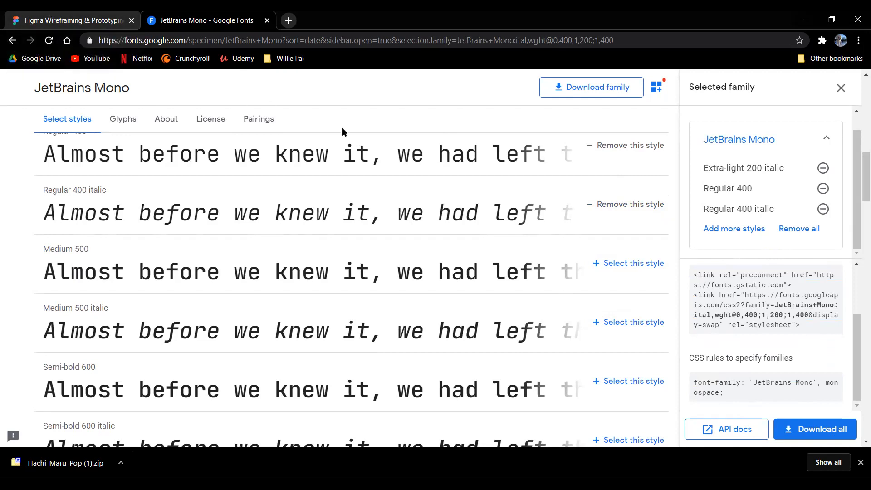
pyautogui.scroll(12, 332, 221)
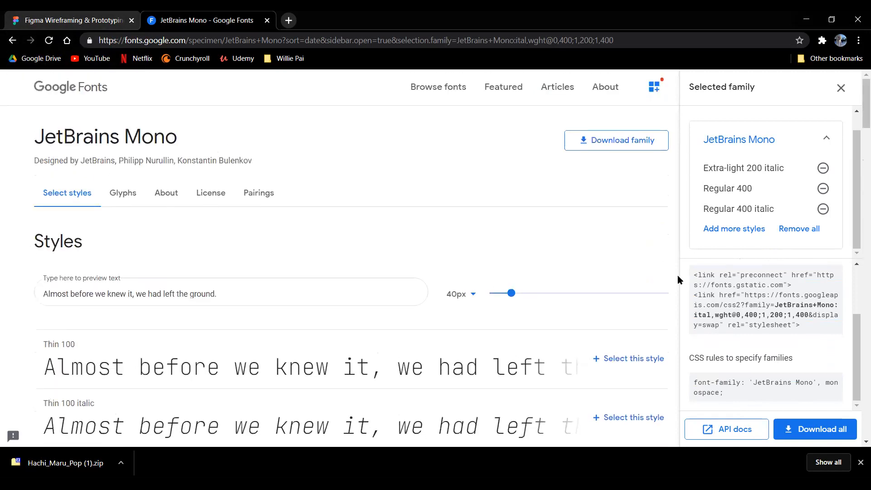
# Step: Switch back to the Figma workshop file and examine the blue rectangle and its place in the frame's layer list
pyautogui.hotkey('ctrl', 'shift', 'Tab')
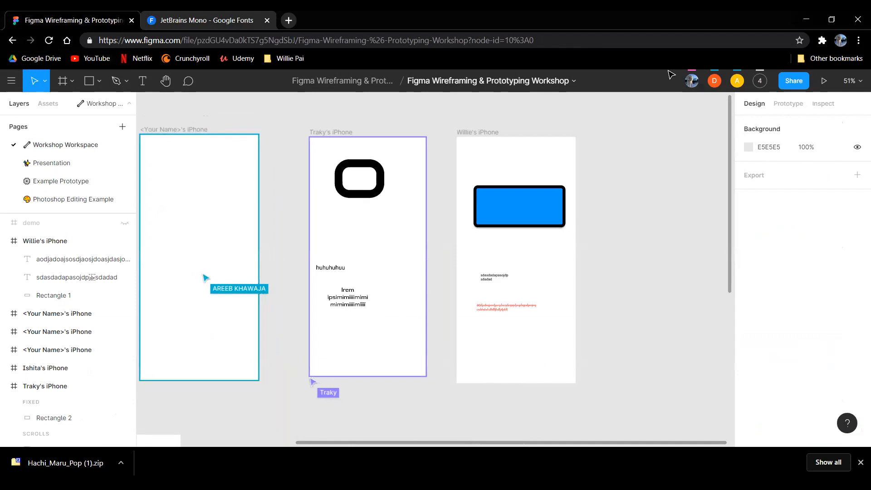
pyautogui.click(490, 221)
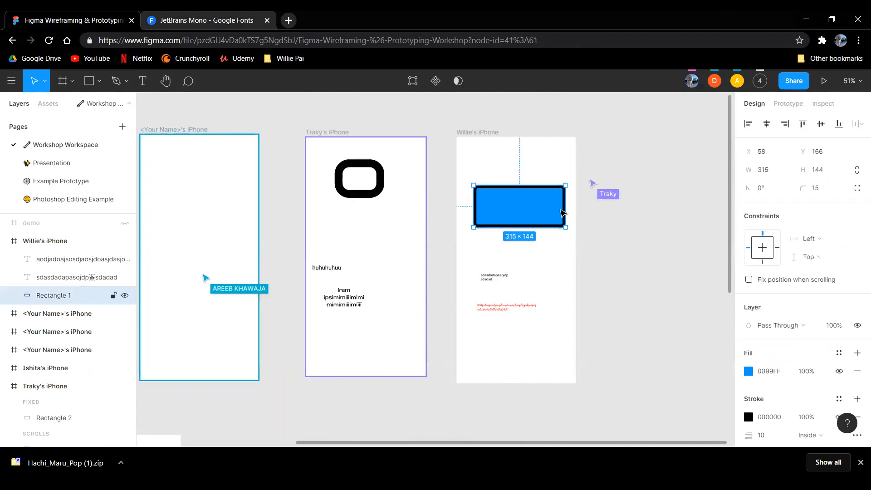
pyautogui.scroll(3, 523, 226)
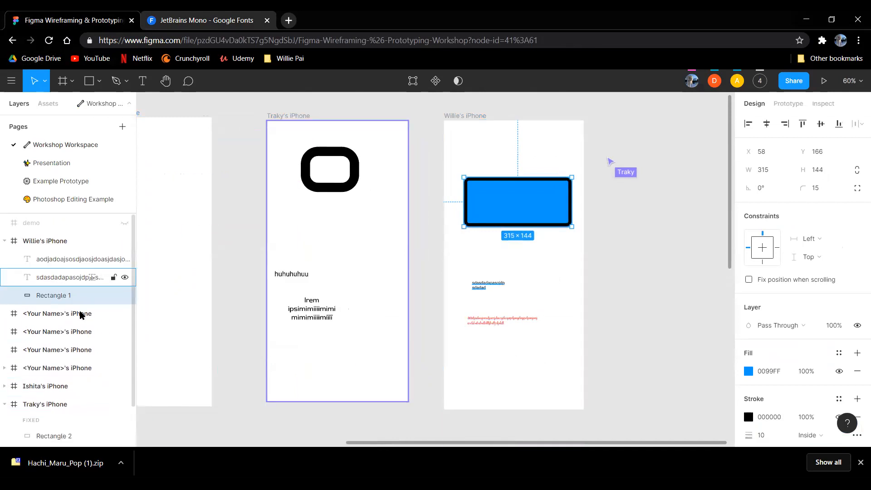
pyautogui.scroll(-2, 68, 372)
pyautogui.scroll(2, 62, 380)
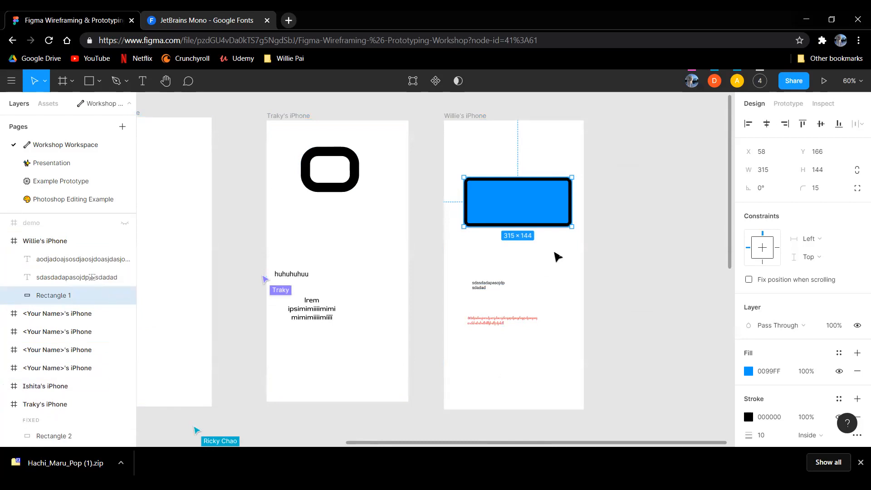
pyautogui.click(667, 280)
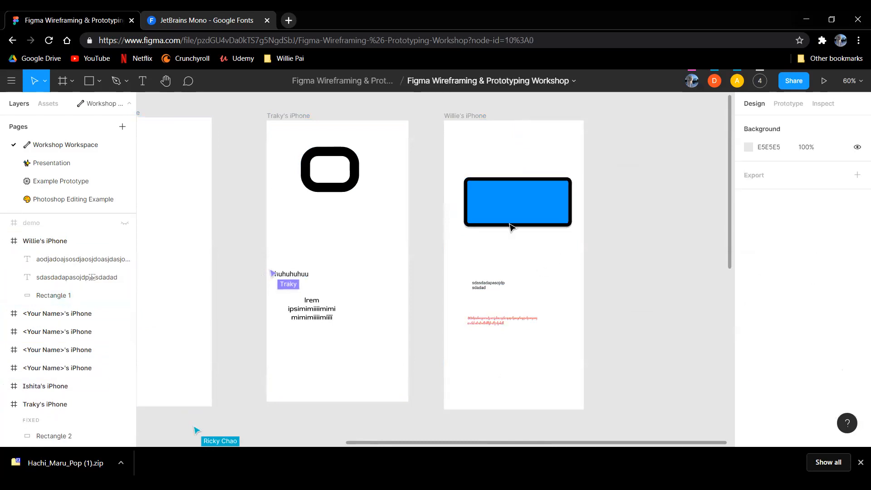
# Step: Reposition the blue rectangle within its iPhone frame, and move the whole frame to X 75, Y -336
pyautogui.click(521, 202)
pyautogui.moveTo(523, 201); pyautogui.dragTo(532, 202)
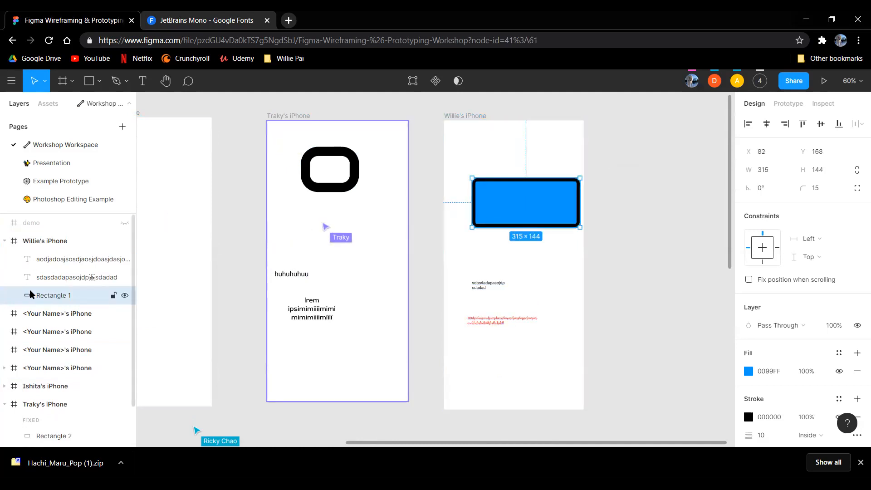
pyautogui.moveTo(481, 204)
pyautogui.mouseDown()
pyautogui.moveTo(495, 196)
pyautogui.moveTo(492, 186)
pyautogui.moveTo(489, 199)
pyautogui.mouseUp()
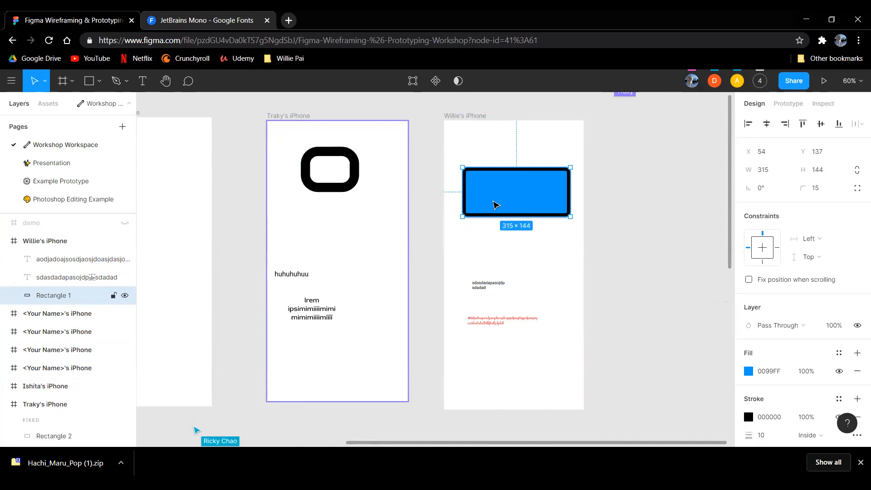
pyautogui.moveTo(514, 194); pyautogui.dragTo(510, 192)
pyautogui.moveTo(481, 117); pyautogui.dragTo(416, 200)
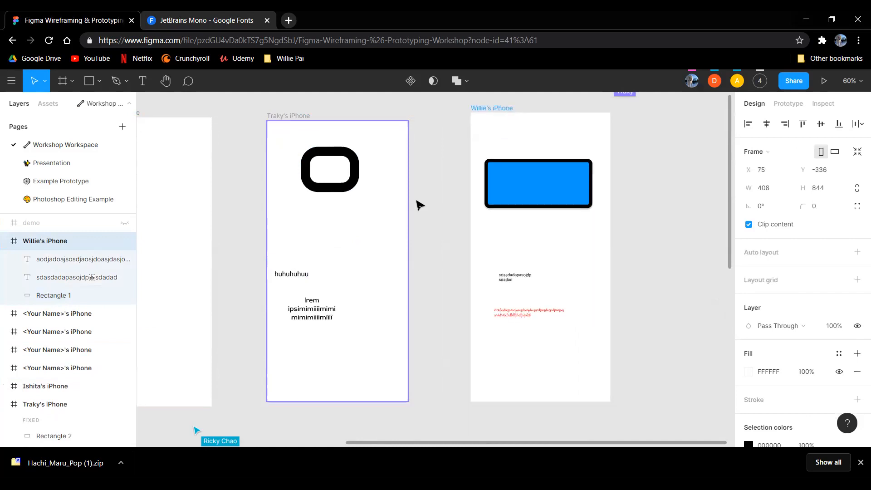
# Step: Move the blue rectangle partly past the frame's edge and back inside to X 46, Y 90
pyautogui.moveTo(511, 197)
pyautogui.mouseDown()
pyautogui.moveTo(545, 187)
pyautogui.moveTo(525, 196)
pyautogui.moveTo(553, 196)
pyautogui.moveTo(541, 193)
pyautogui.moveTo(556, 189)
pyautogui.moveTo(510, 189)
pyautogui.mouseUp()
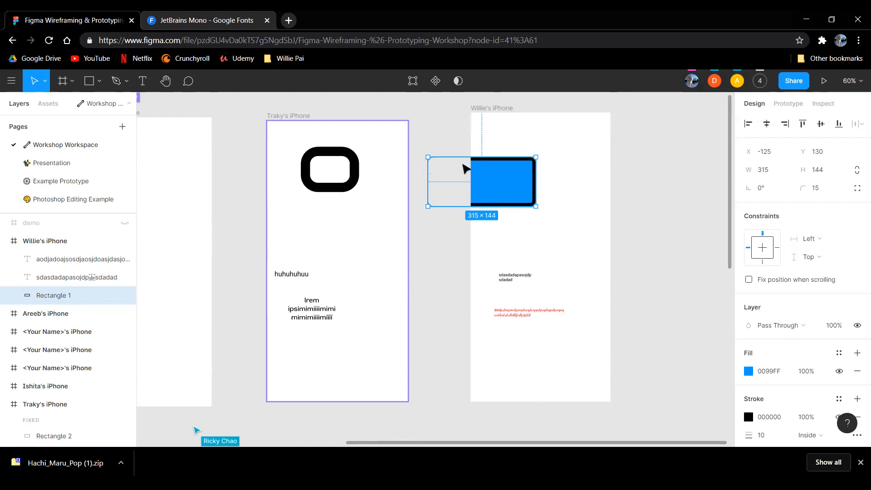
pyautogui.moveTo(509, 185); pyautogui.dragTo(555, 172)
pyautogui.scroll(-5, 564, 247)
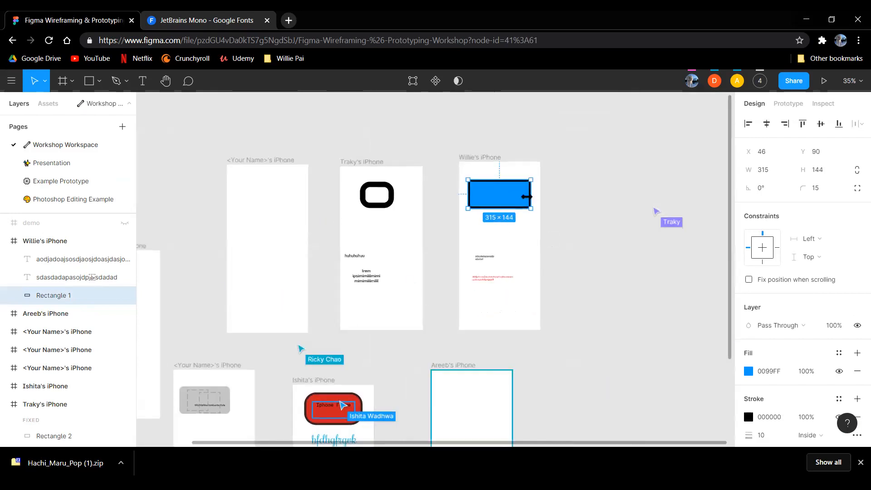
pyautogui.scroll(5, 503, 213)
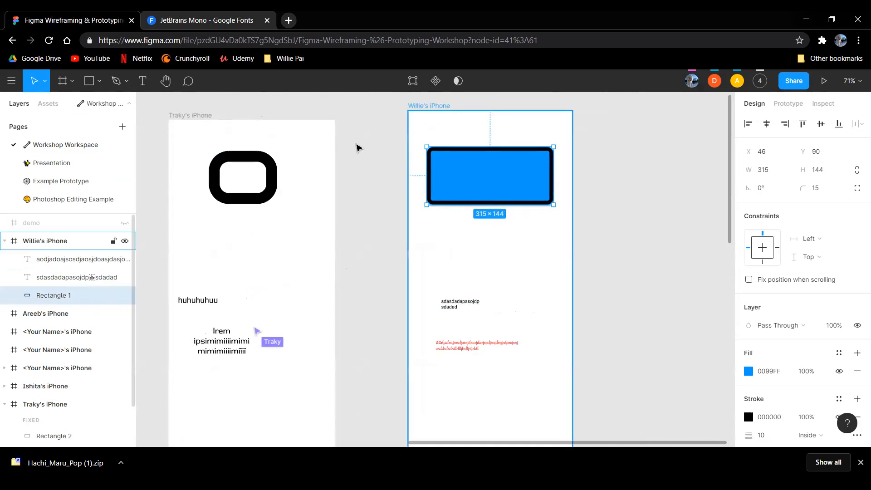
# Step: Move the blue rectangle down in its frame and group it with the two text layers
pyautogui.moveTo(483, 191); pyautogui.dragTo(498, 250)
pyautogui.click(535, 321)
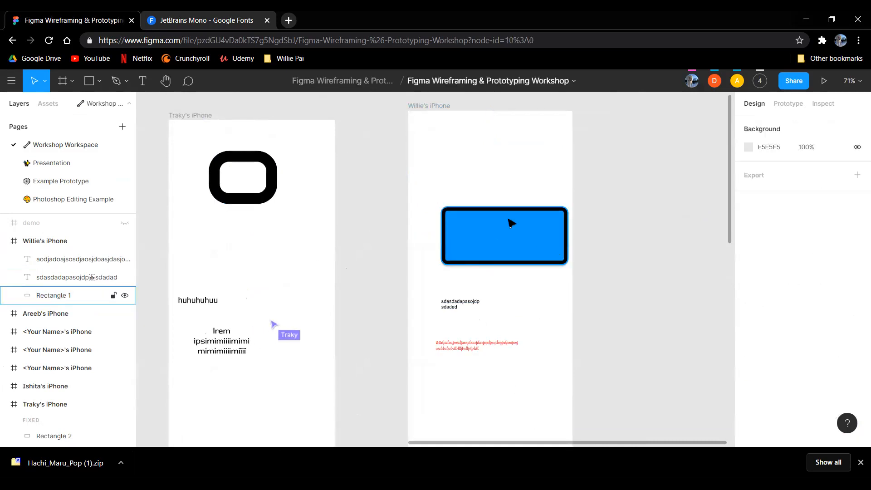
pyautogui.moveTo(421, 193); pyautogui.dragTo(537, 359)
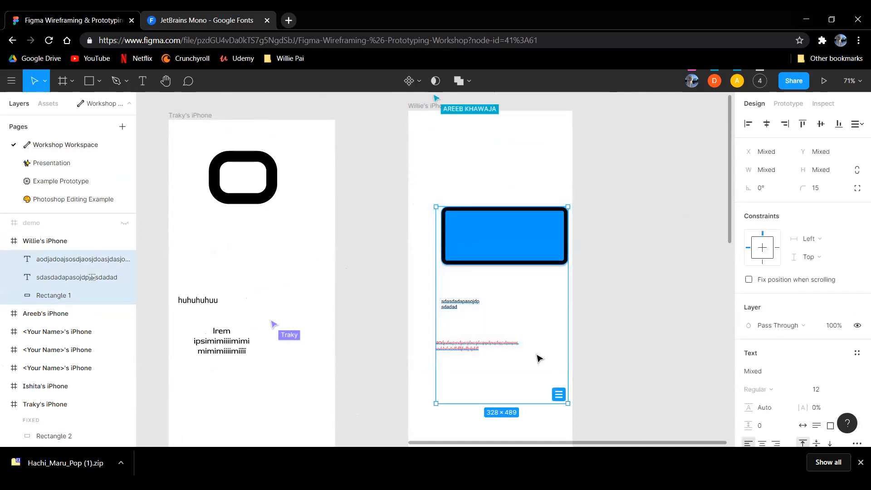
pyautogui.rightClick(488, 246)
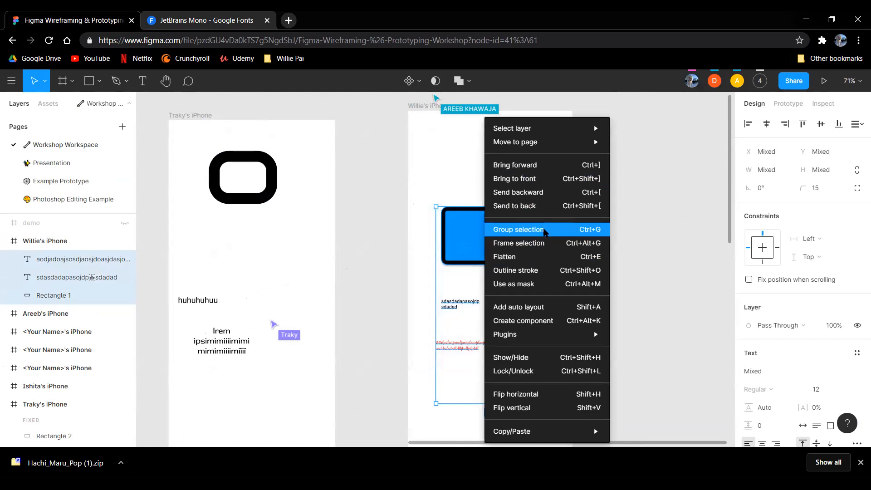
pyautogui.click(543, 229)
# Step: Move the group as a whole within the frame to X 80, Y 152, undoing the surplus changes
pyautogui.click(526, 170)
pyautogui.click(520, 221)
pyautogui.click(504, 276)
pyautogui.click(506, 247)
pyautogui.moveTo(501, 243); pyautogui.dragTo(512, 207)
pyautogui.hotkey('ctrl', 'z')
pyautogui.hotkey('ctrl', 'z')
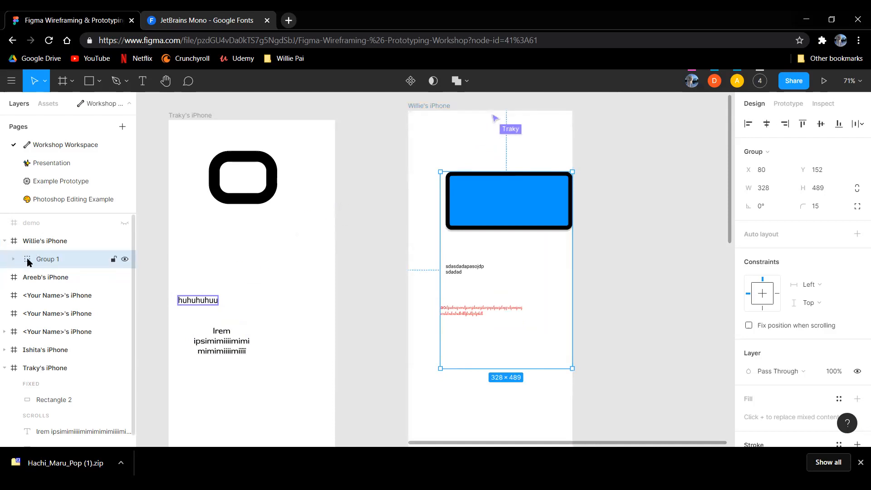
# Step: Expand Group 1 in the layer list to show its contents, and ungroup it
pyautogui.doubleClick(66, 259)
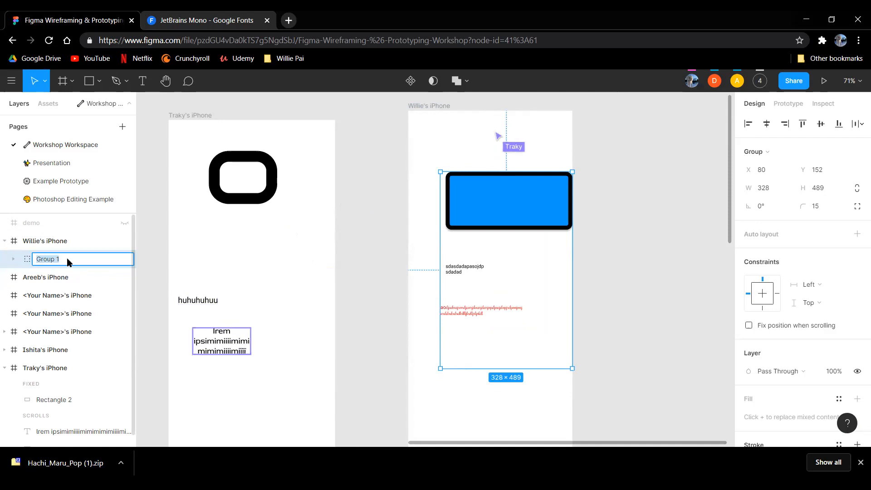
pyautogui.click(13, 259)
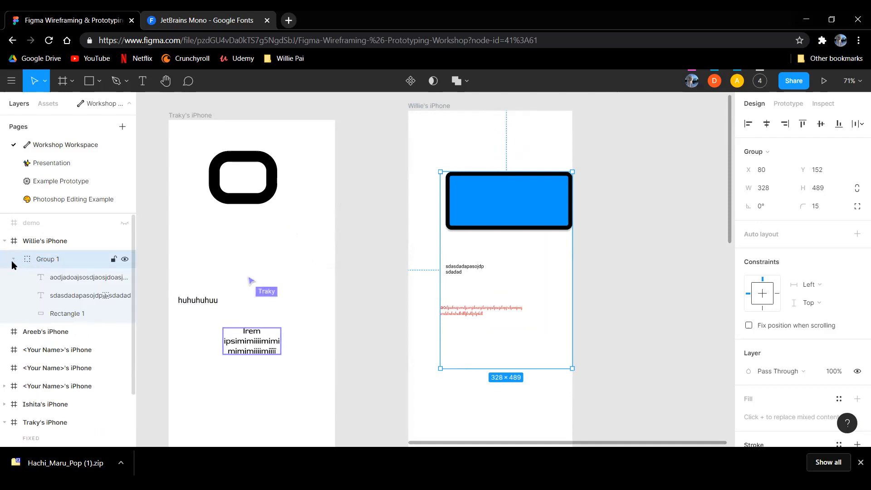
pyautogui.rightClick(43, 260)
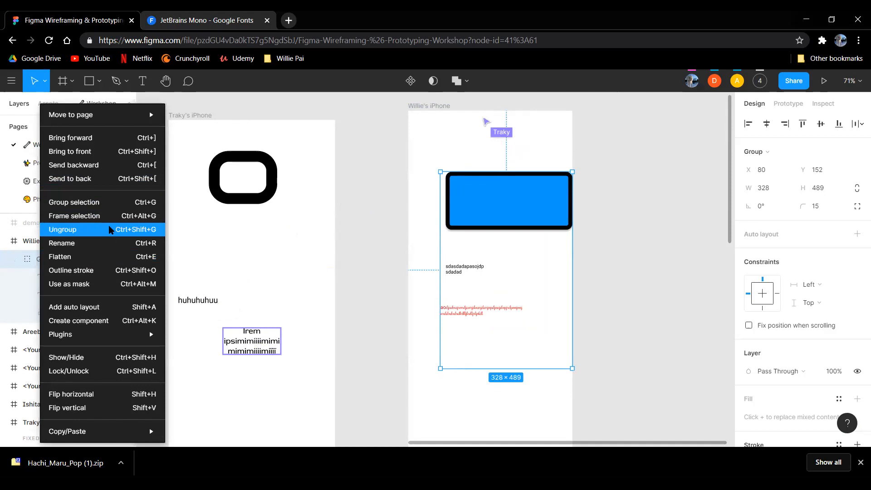
pyautogui.click(95, 234)
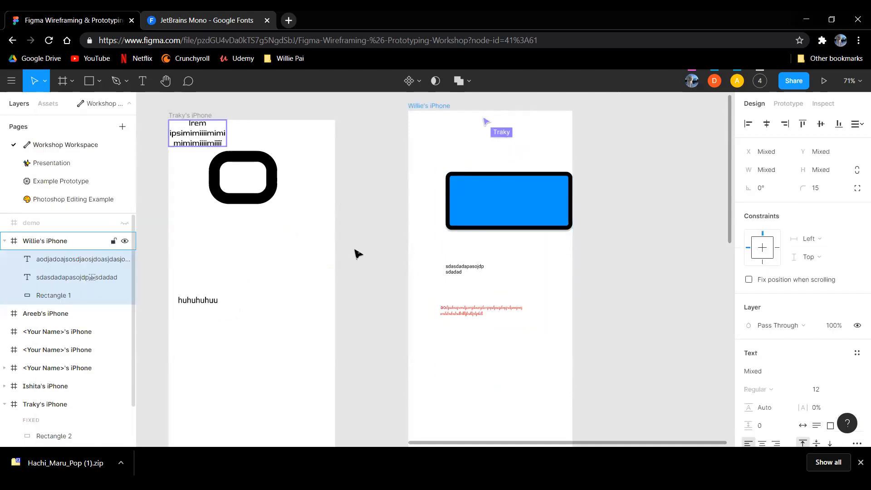
# Step: Move the blue rectangle on its own to X 46, Y 129, and close the browser's downloads bar
pyautogui.press('Escape')
pyautogui.moveTo(510, 192); pyautogui.dragTo(485, 195)
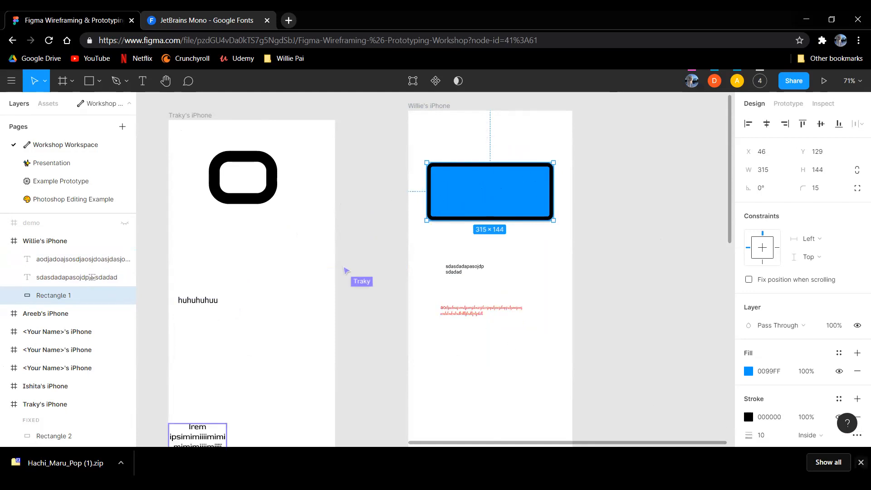
pyautogui.click(860, 461)
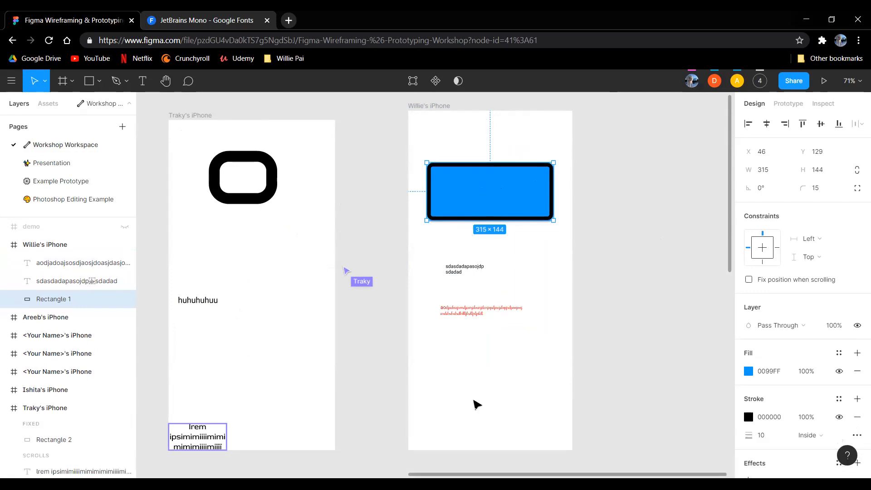
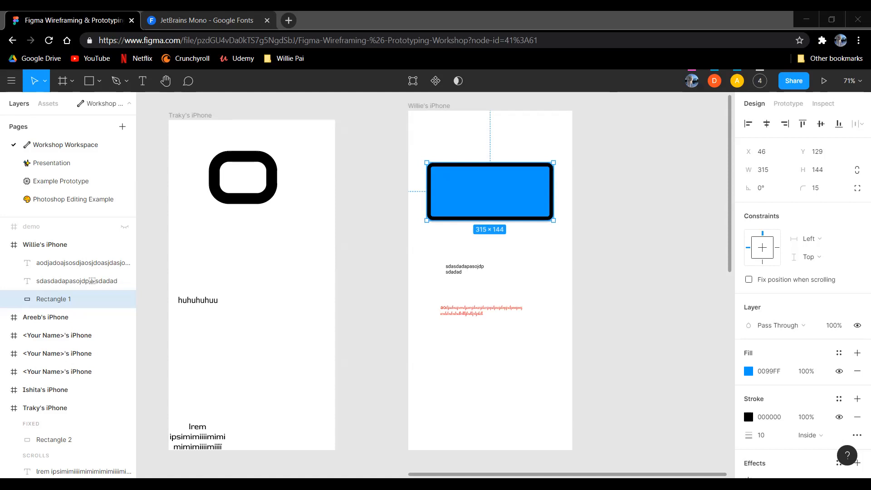
# Step: Open Google Images in a new browser tab and search for "mcmaster logo"
pyautogui.click(572, 125)
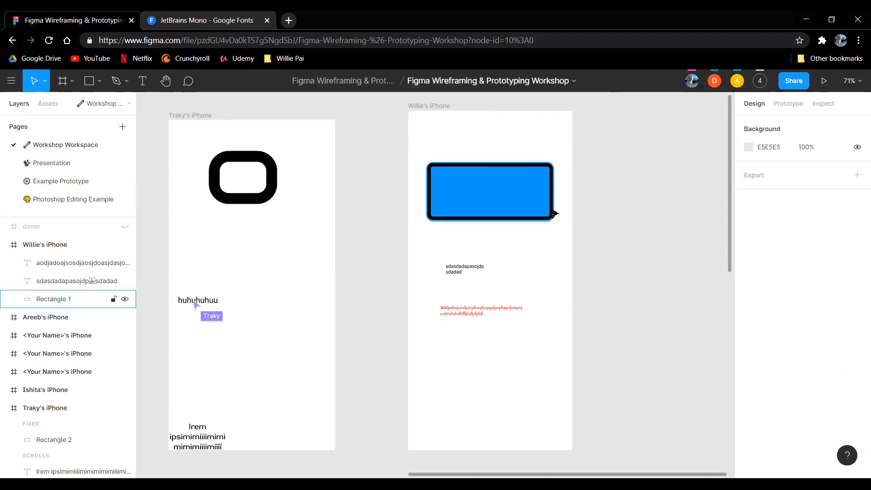
pyautogui.hotkey('ctrl', 't')
pyautogui.write('go')
pyautogui.press('BackSpace')
pyautogui.press('BackSpace')
pyautogui.press('BackSpace')
pyautogui.write('images.google')
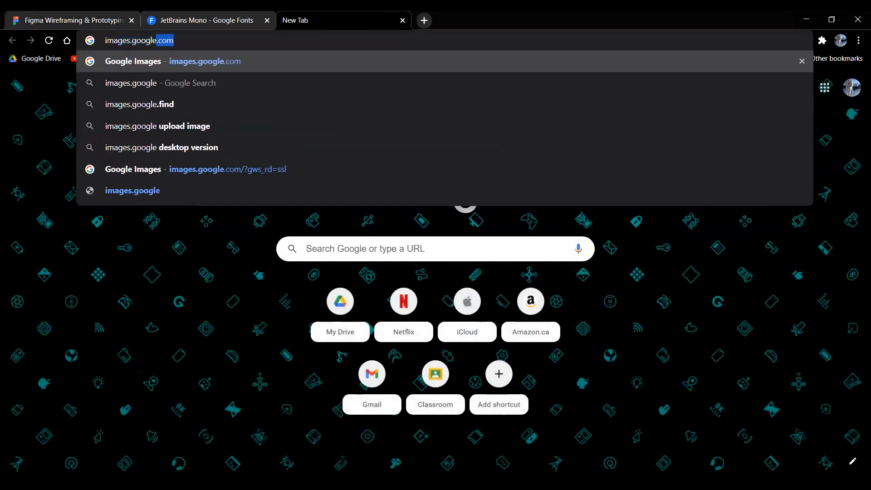
pyautogui.press('Return')
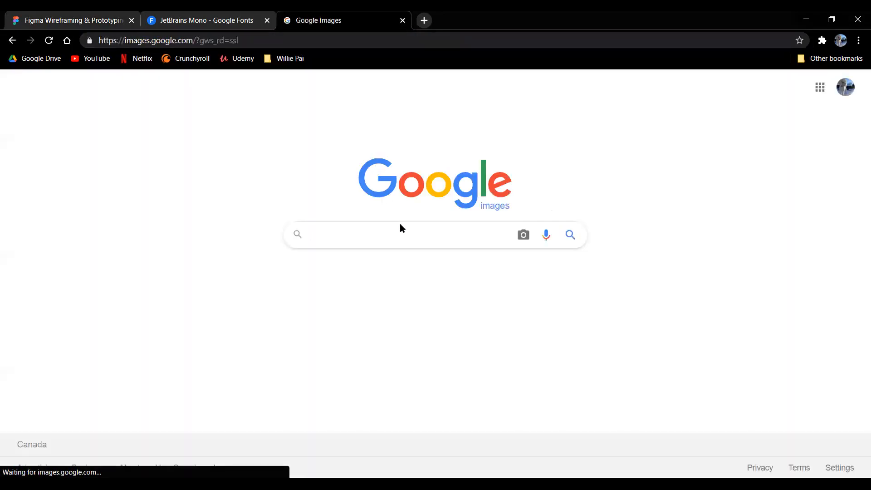
pyautogui.write('mcmaster')
pyautogui.press('Down')
pyautogui.press('Return')
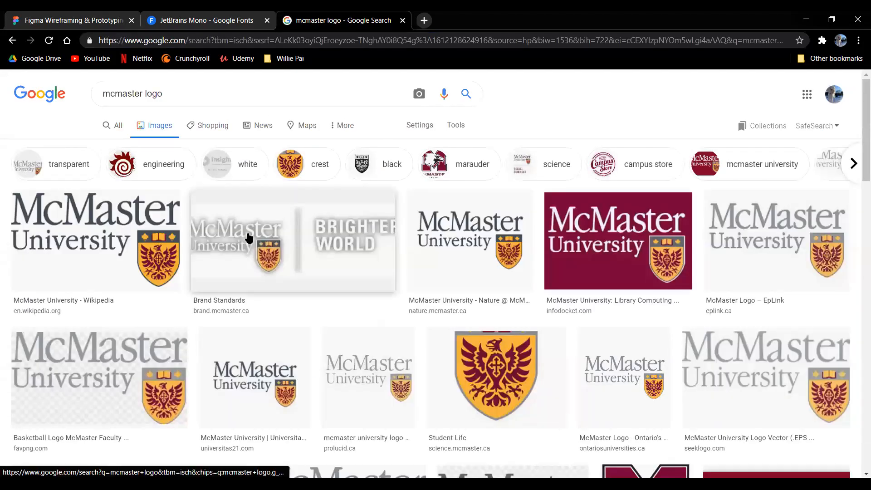
# Step: Preview the EpLink result of the McMaster logo and copy its image
pyautogui.click(744, 243)
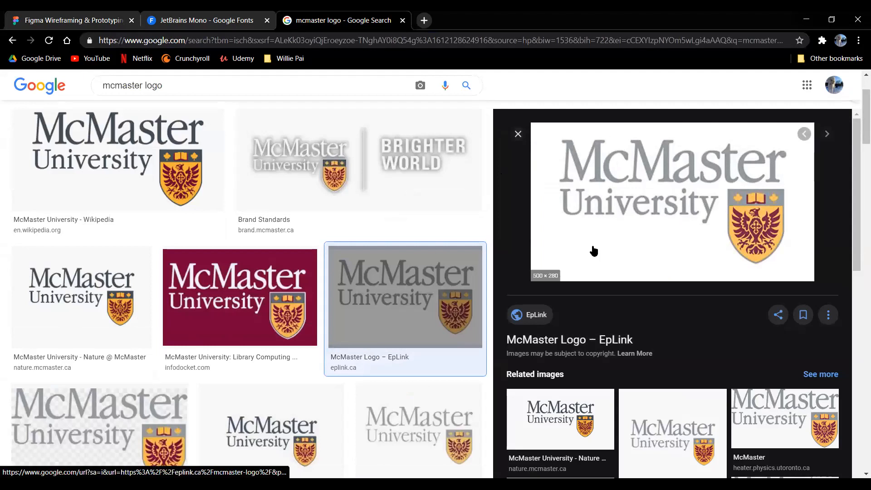
pyautogui.rightClick(673, 188)
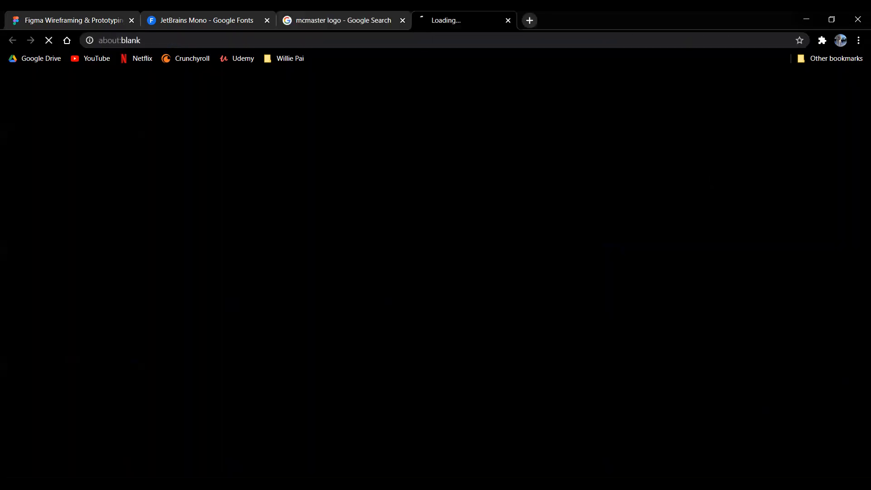
pyautogui.click(709, 294)
pyautogui.click(538, 20)
pyautogui.rightClick(671, 212)
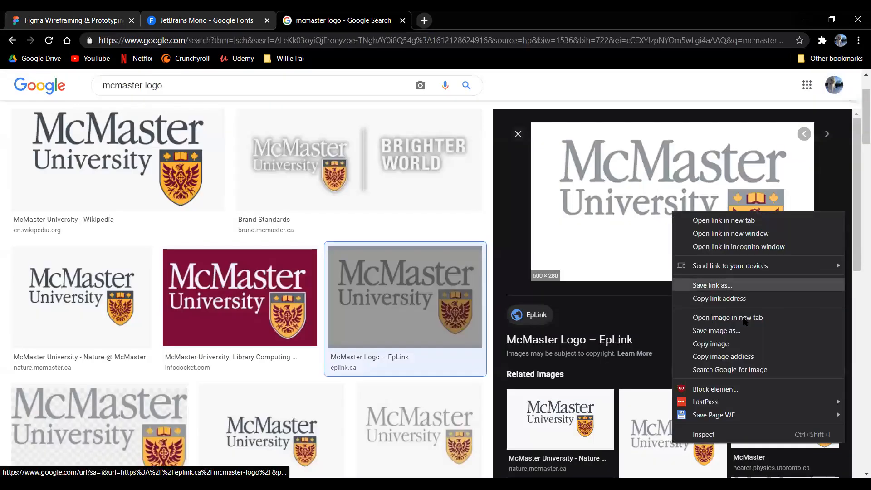
pyautogui.click(746, 342)
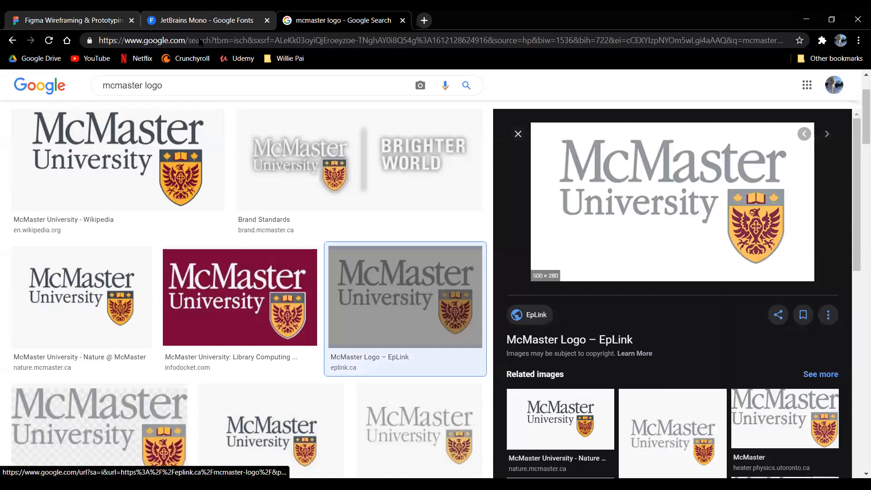
# Step: Switch to Figma, paste the logo into the blue rectangle's phone frame at X 80, Y -47, and order its layer below Rectangle 1
pyautogui.hotkey('ctrl', '1')
pyautogui.hotkey('ctrl', 'v')
pyautogui.moveTo(404, 295); pyautogui.dragTo(525, 165)
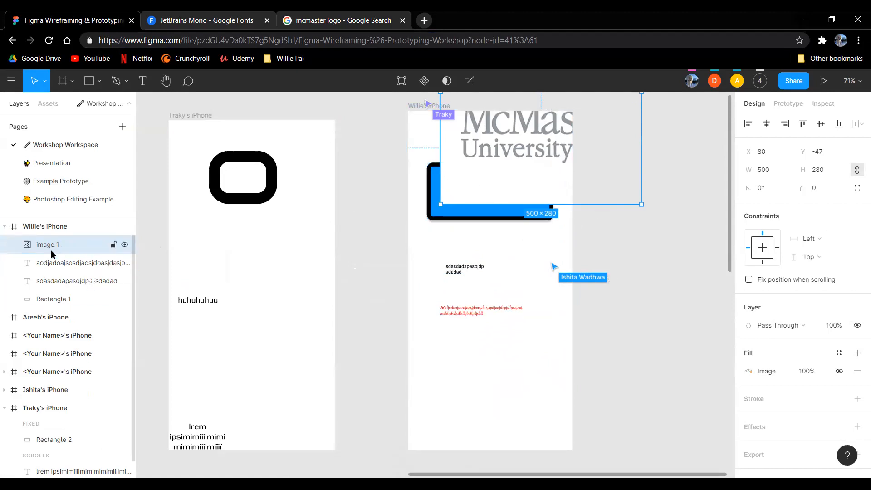
pyautogui.moveTo(75, 252); pyautogui.dragTo(84, 309)
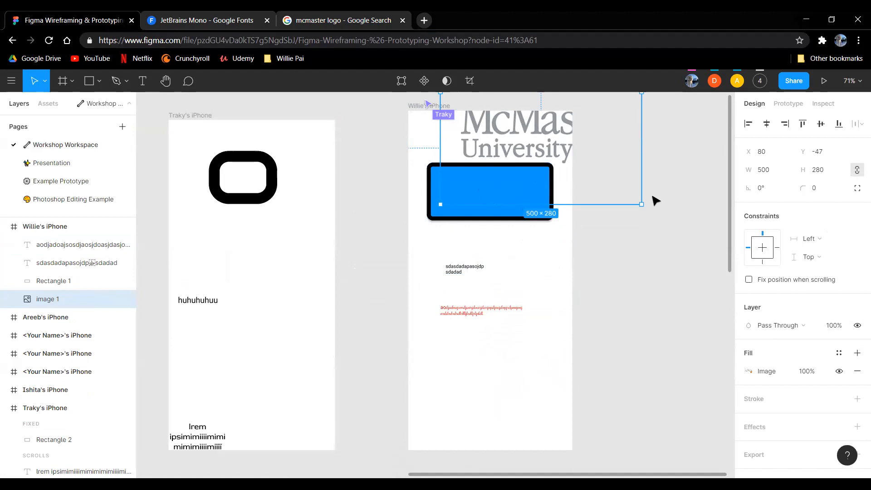
# Step: Move the blue rectangle down the frame over the red text, and delete the pasted logo image
pyautogui.click(521, 186)
pyautogui.moveTo(521, 186)
pyautogui.mouseDown()
pyautogui.moveTo(509, 202)
pyautogui.moveTo(505, 195)
pyautogui.moveTo(521, 181)
pyautogui.moveTo(515, 195)
pyautogui.moveTo(562, 159)
pyautogui.moveTo(500, 142)
pyautogui.mouseUp()
pyautogui.moveTo(509, 175); pyautogui.dragTo(450, 242)
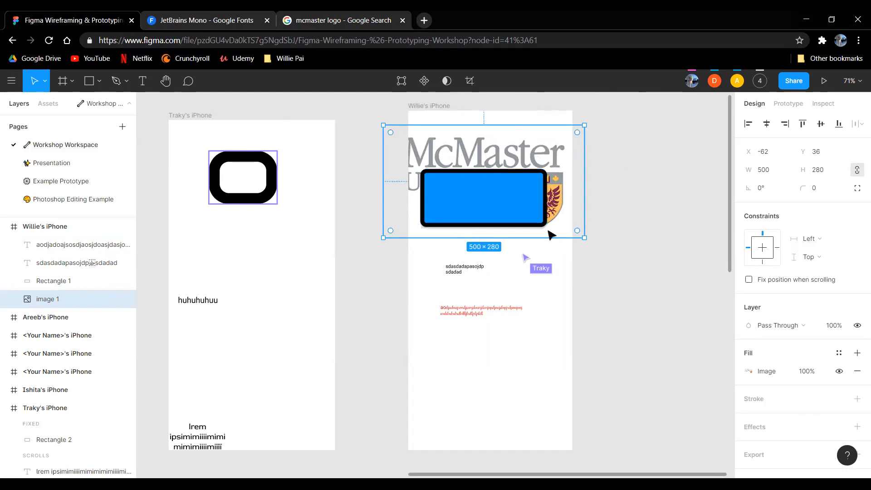
pyautogui.moveTo(525, 175); pyautogui.dragTo(499, 320)
pyautogui.click(526, 181)
pyautogui.click(535, 383)
pyautogui.click(525, 230)
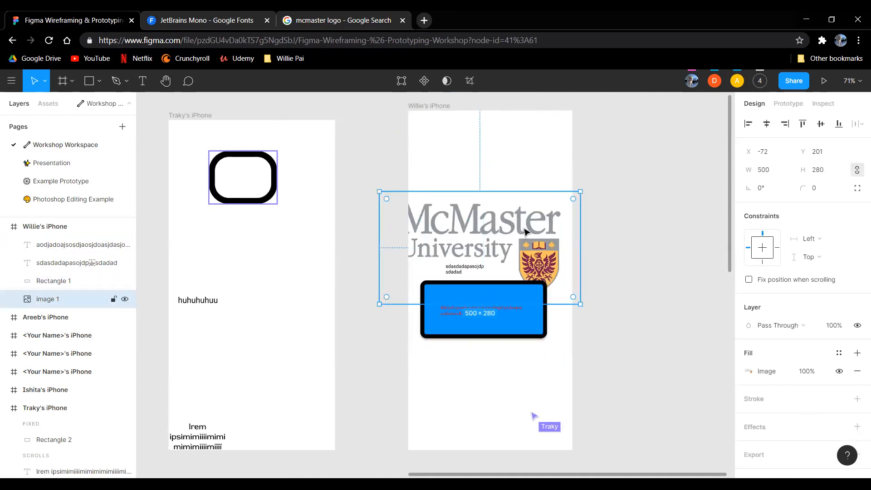
pyautogui.press('Delete')
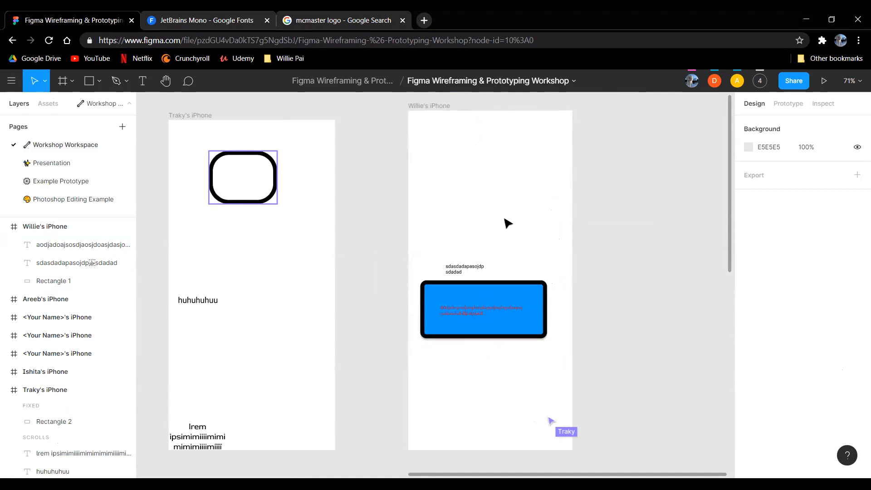
# Step: Switch to the Google Images results for "mcmaster logo" and filter them to the Transparent color option
pyautogui.hotkey('ctrl', 'Tab')
pyautogui.hotkey('ctrl', 'Tab')
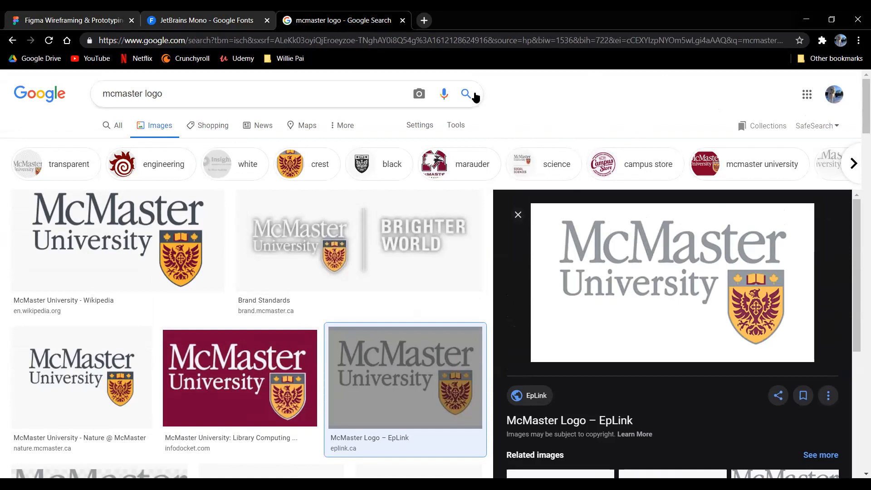
pyautogui.click(456, 126)
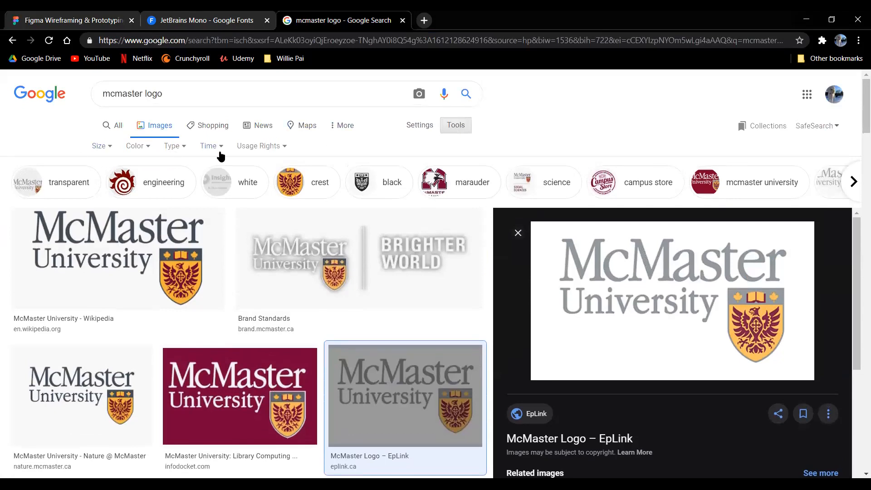
pyautogui.click(150, 151)
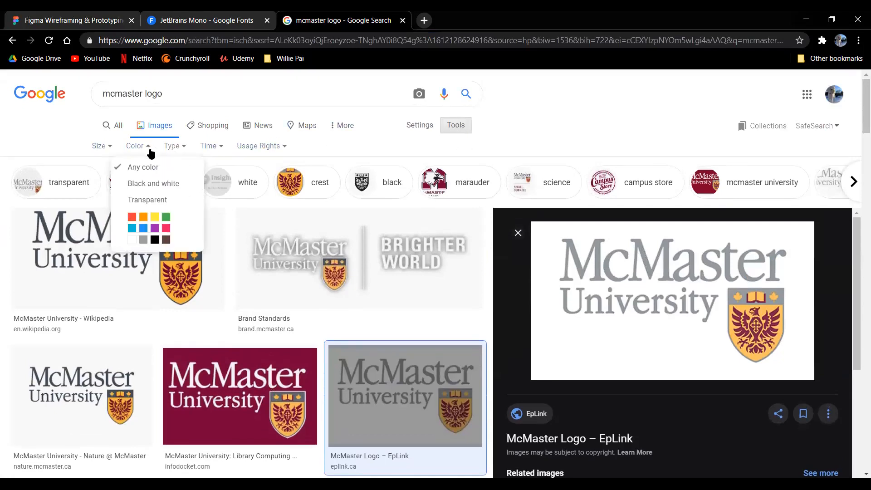
pyautogui.click(153, 201)
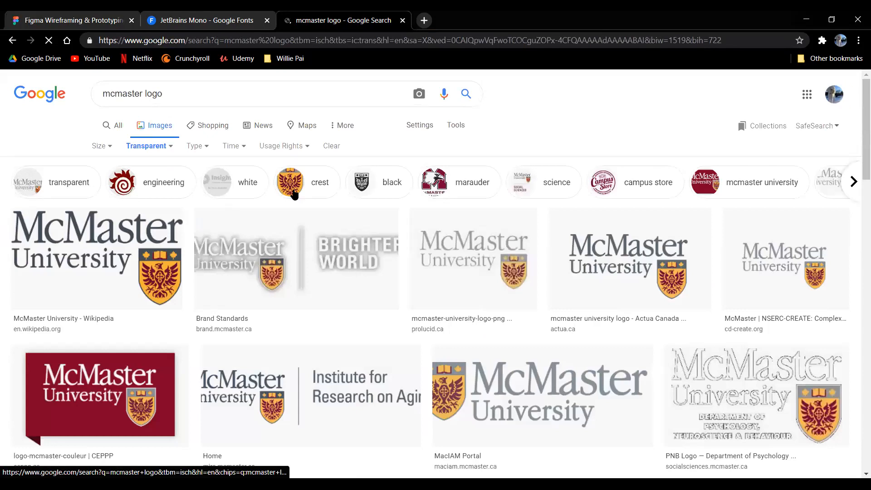
# Step: Save the Wikipedia McMaster University logo to Downloads as 1200px-McMaster_University_logo.svg.png
pyautogui.click(75, 249)
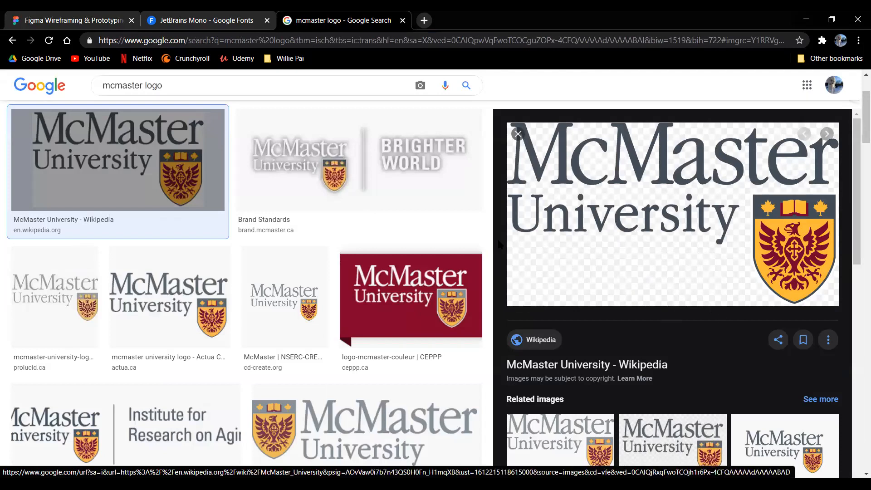
pyautogui.rightClick(623, 210)
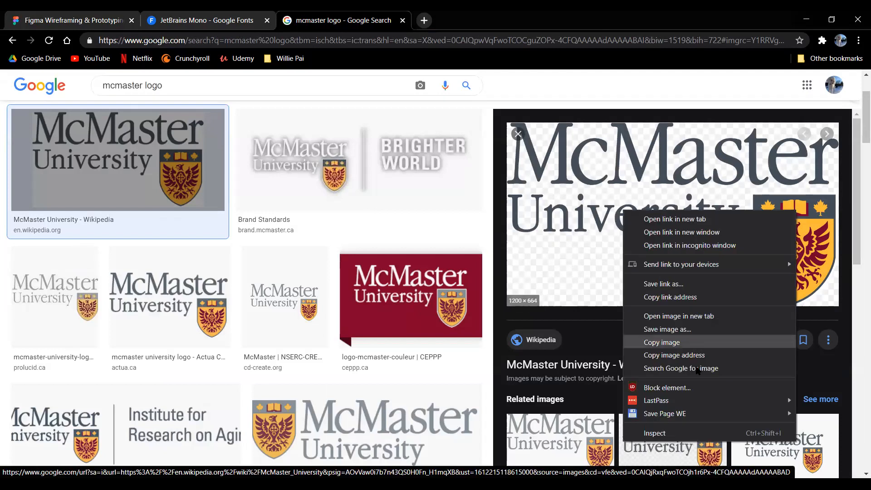
pyautogui.click(690, 336)
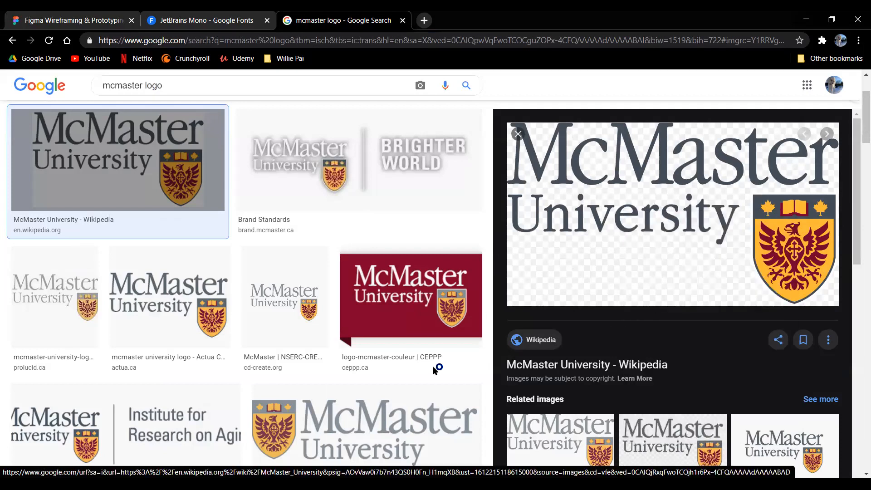
pyautogui.scroll(3, 344, 140)
pyautogui.click(349, 151)
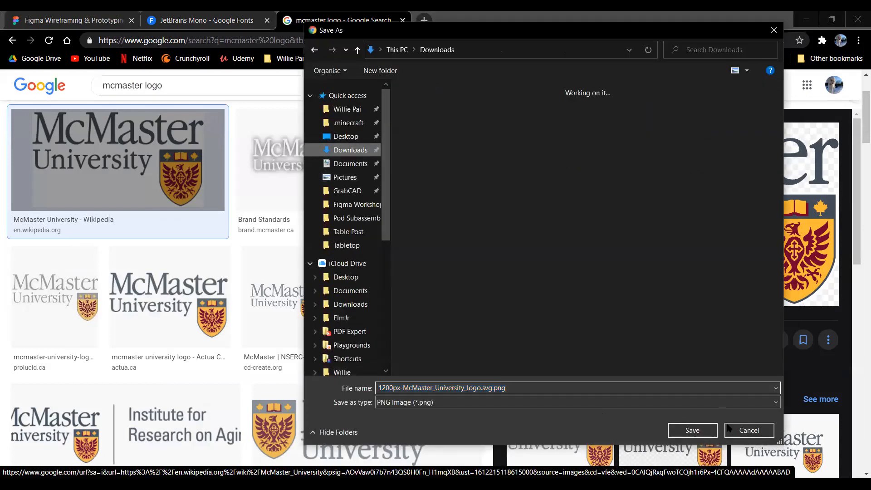
pyautogui.click(709, 433)
# Step: Switch to Figma, place the downloaded logo in the blue rectangle's frame, and scale it to about 506 × 280 at X -65, Y 282
pyautogui.click(82, 21)
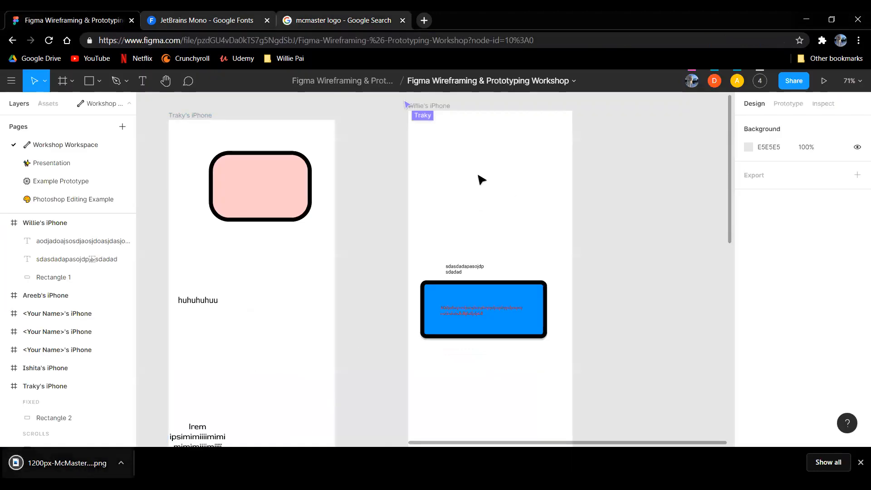
pyautogui.moveTo(481, 180); pyautogui.dragTo(477, 201)
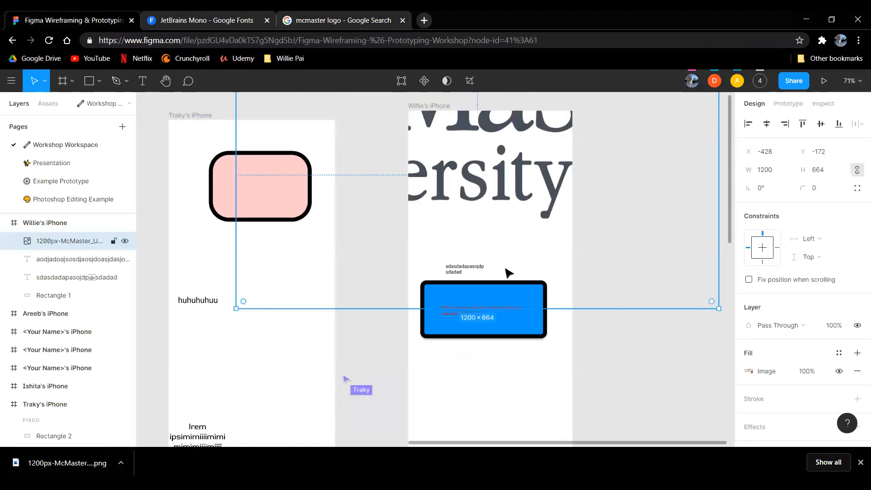
pyautogui.moveTo(508, 272); pyautogui.dragTo(483, 372)
pyautogui.moveTo(696, 407); pyautogui.dragTo(415, 252)
pyautogui.moveTo(336, 225); pyautogui.dragTo(497, 272)
pyautogui.moveTo(523, 304)
pyautogui.mouseDown()
pyautogui.moveTo(512, 307)
pyautogui.moveTo(521, 293)
pyautogui.moveTo(527, 308)
pyautogui.moveTo(531, 290)
pyautogui.moveTo(535, 304)
pyautogui.mouseUp()
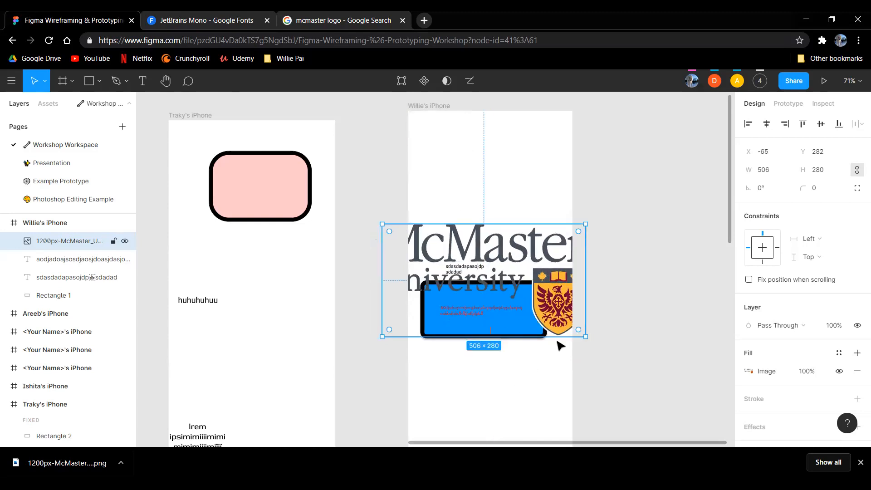
pyautogui.click(546, 402)
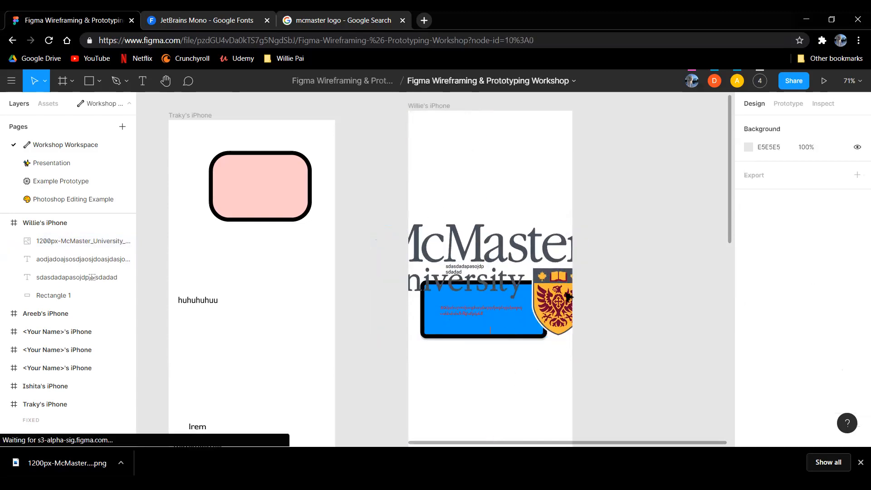
# Step: Move the logo above the small text and scale it to about 292 × 162 at X 53, Y 93
pyautogui.moveTo(561, 289); pyautogui.dragTo(521, 182)
pyautogui.click(518, 247)
pyautogui.moveTo(511, 178)
pyautogui.mouseDown()
pyautogui.moveTo(530, 276)
pyautogui.moveTo(500, 247)
pyautogui.moveTo(506, 260)
pyautogui.moveTo(527, 264)
pyautogui.moveTo(496, 273)
pyautogui.moveTo(528, 277)
pyautogui.moveTo(503, 193)
pyautogui.moveTo(514, 187)
pyautogui.mouseUp()
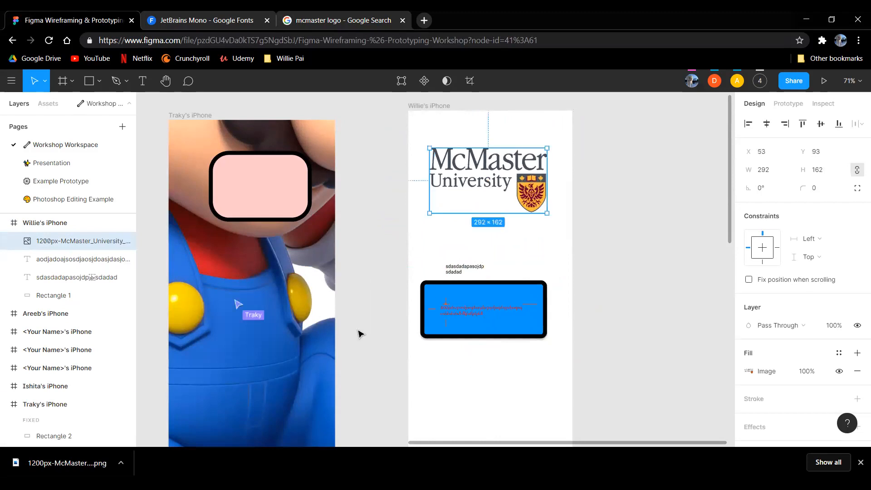
pyautogui.scroll(-5, 453, 325)
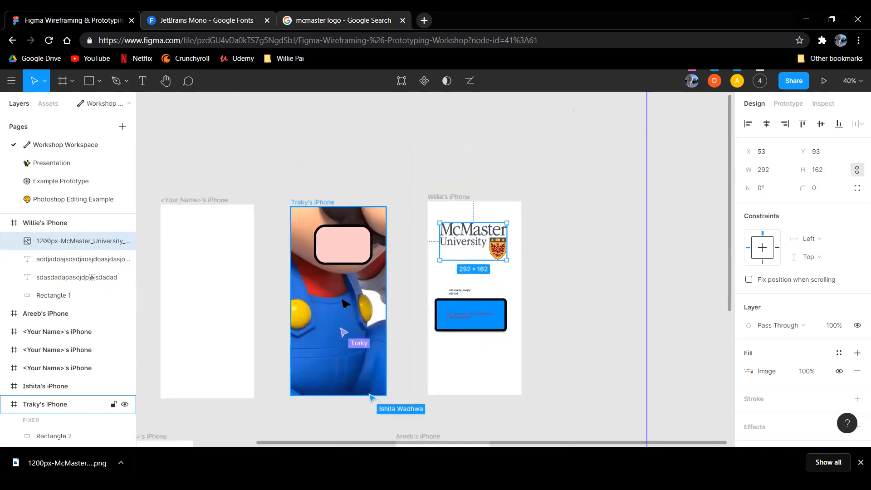
pyautogui.scroll(1, 439, 319)
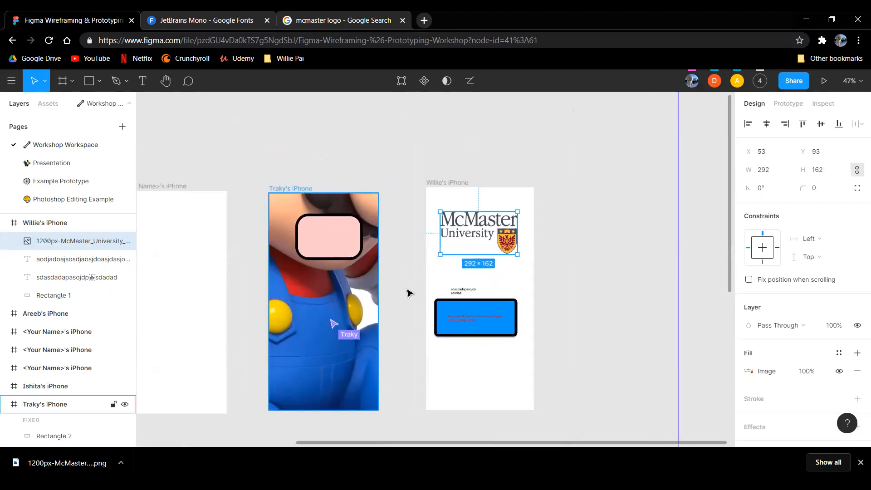
pyautogui.hscroll(-5, 408, 292)
pyautogui.scroll(-2, 550, 259)
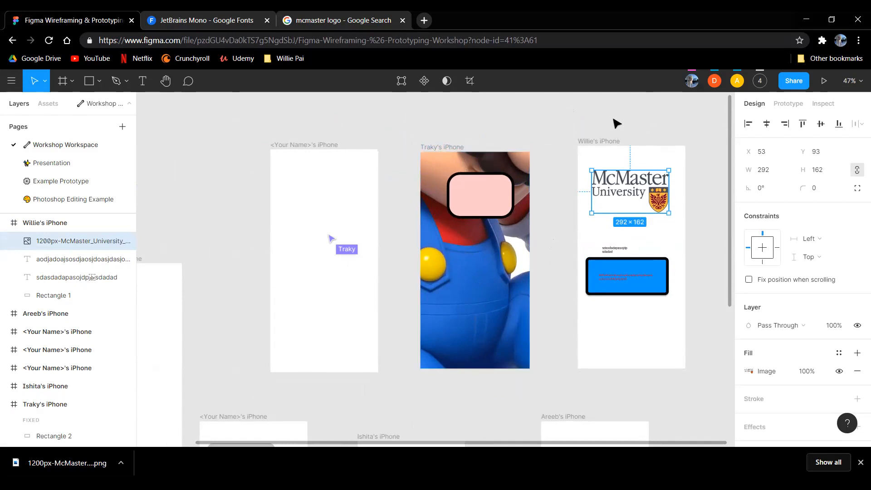
pyautogui.moveTo(620, 236); pyautogui.dragTo(491, 251)
pyautogui.scroll(2, 496, 245)
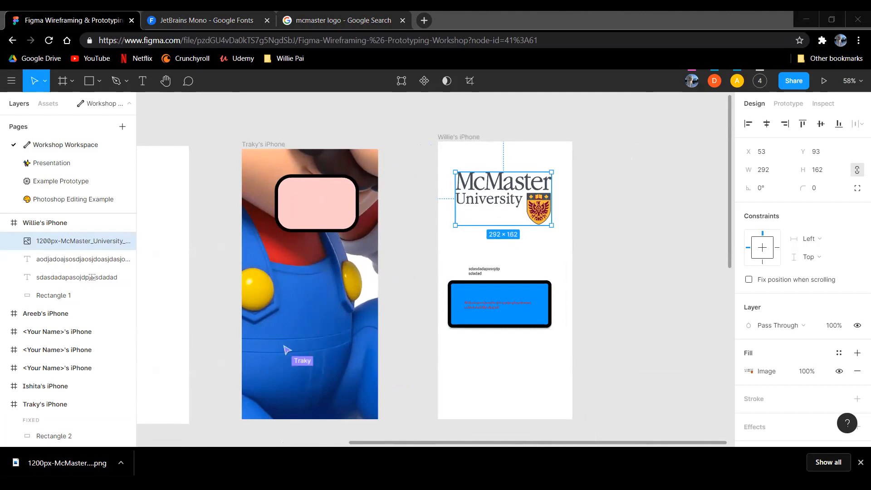
# Step: Place the undraw_Data_trends_re_2cdy illustration in the logo's frame and scale it to about 454 × 304 at X 11, Y 540
pyautogui.moveTo(580, 367); pyautogui.dragTo(544, 250)
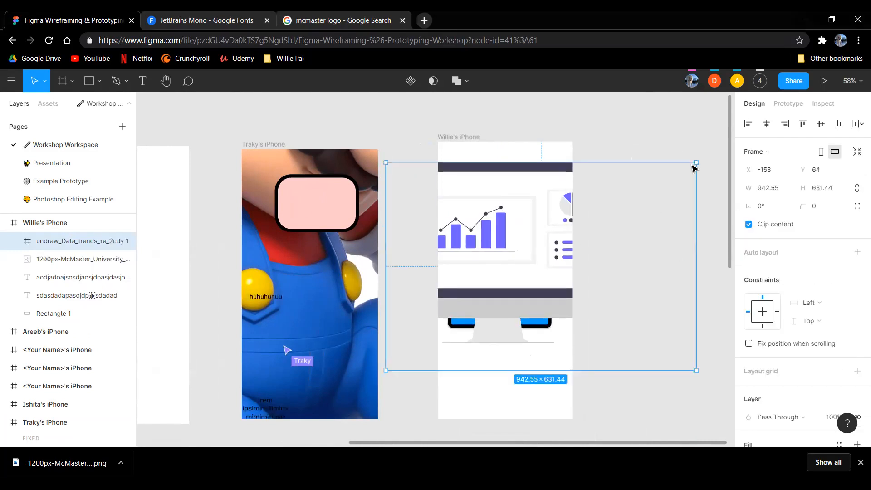
pyautogui.moveTo(651, 191); pyautogui.dragTo(515, 286)
pyautogui.moveTo(513, 373); pyautogui.dragTo(556, 412)
pyautogui.scroll(3, 620, 362)
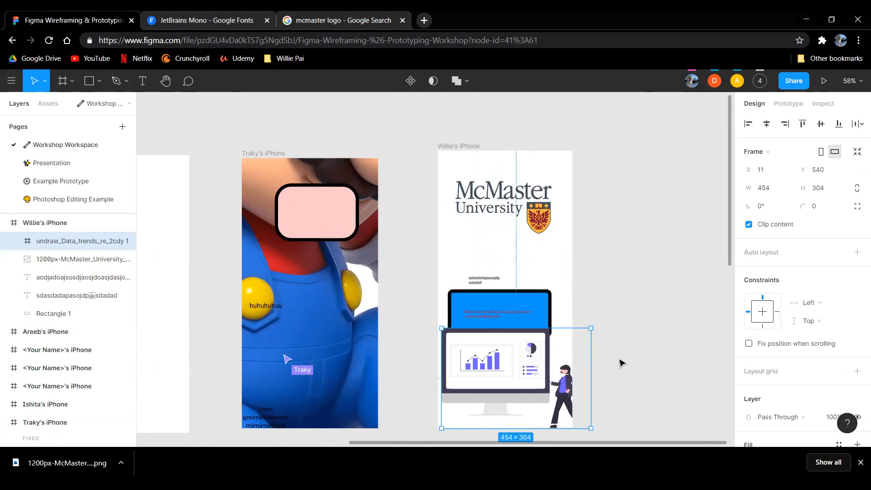
# Step: Scale the data trends illustration to about 374 × 250 and position it below the blue rectangle at X 17, Y 561
pyautogui.scroll(-2, 618, 318)
pyautogui.scroll(2, 614, 264)
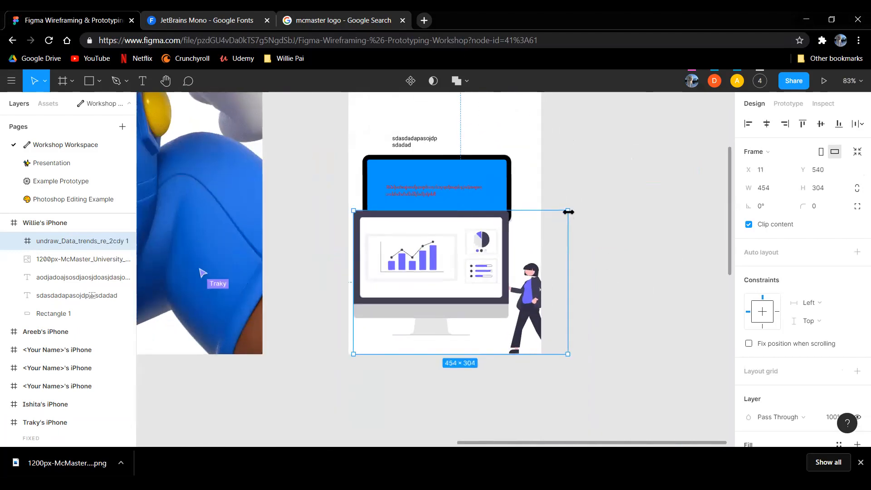
pyautogui.moveTo(567, 211); pyautogui.dragTo(530, 235)
pyautogui.moveTo(450, 290); pyautogui.dragTo(453, 275)
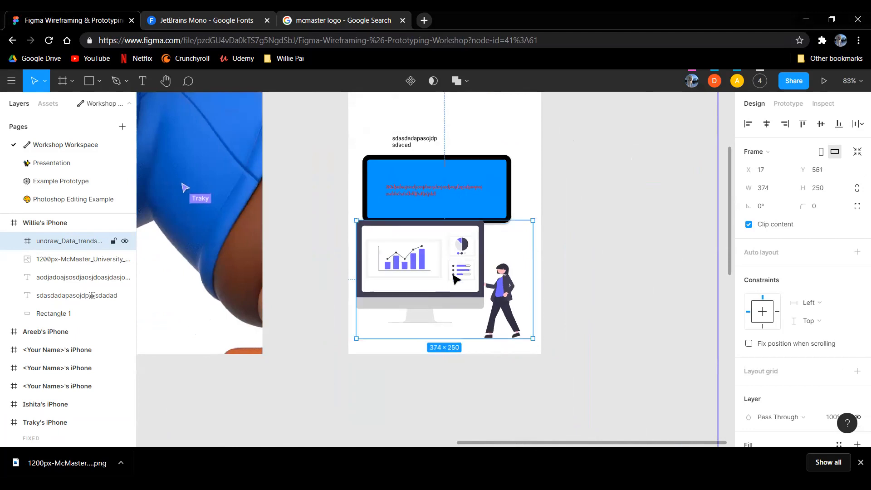
pyautogui.click(638, 336)
pyautogui.scroll(4, 460, 311)
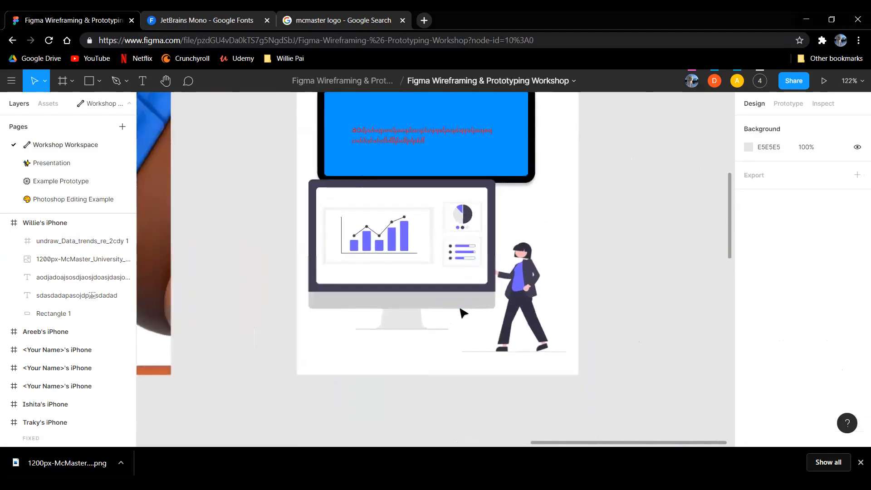
# Step: Select the pie chart's dark half inside the data trends illustration and move it slightly right, away from the other slices
pyautogui.click(454, 240)
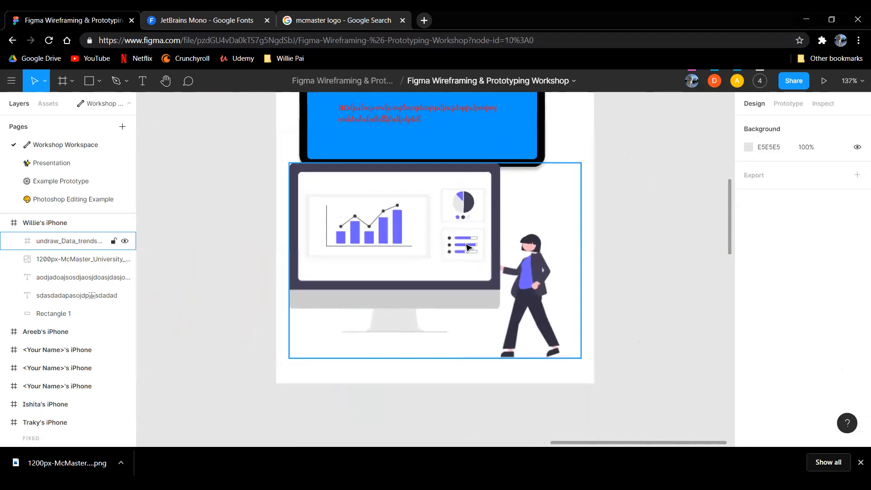
pyautogui.click(527, 246)
pyautogui.click(709, 237)
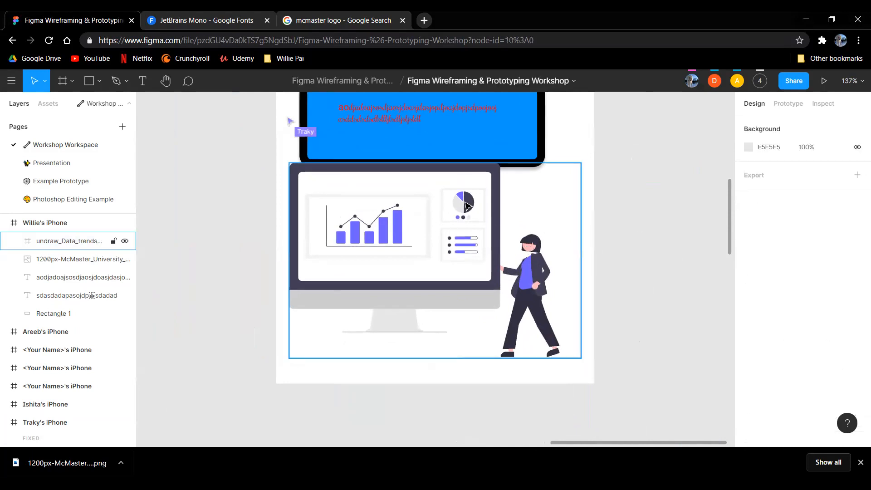
pyautogui.doubleClick(462, 199)
pyautogui.click(485, 210)
pyautogui.doubleClick(474, 209)
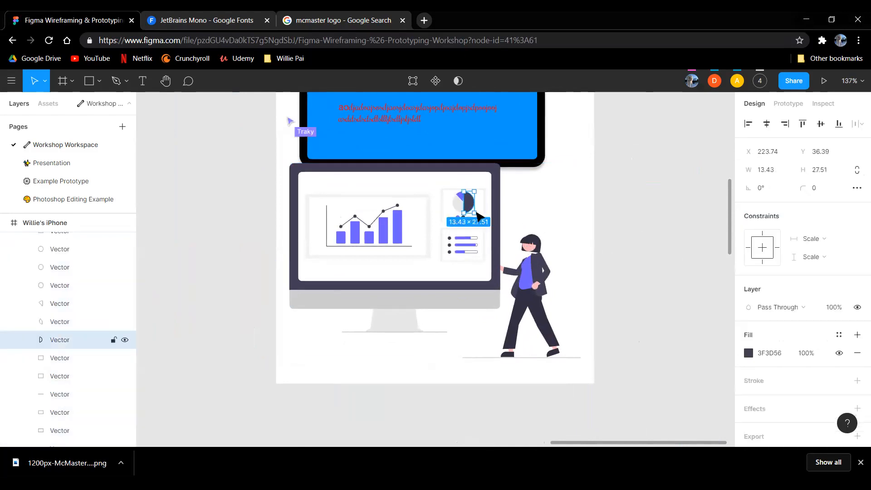
pyautogui.moveTo(473, 209); pyautogui.dragTo(478, 207)
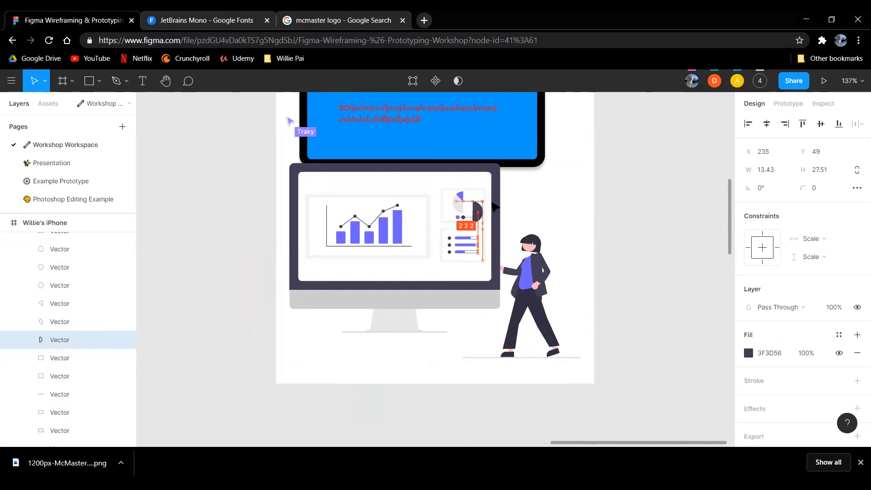
# Step: Move the tallest purple bar of the illustration's bar chart down and to the right, out of the chart
pyautogui.click(385, 238)
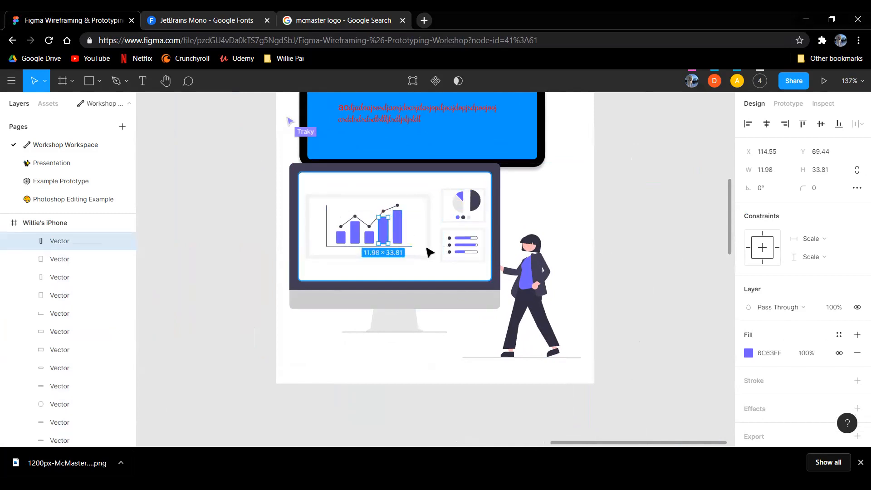
pyautogui.doubleClick(462, 251)
pyautogui.doubleClick(397, 232)
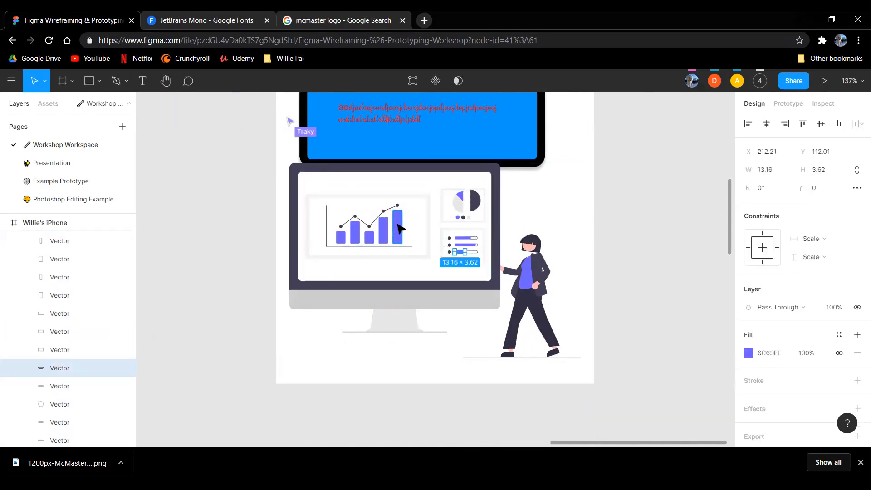
pyautogui.doubleClick(399, 225)
pyautogui.moveTo(398, 226); pyautogui.dragTo(413, 249)
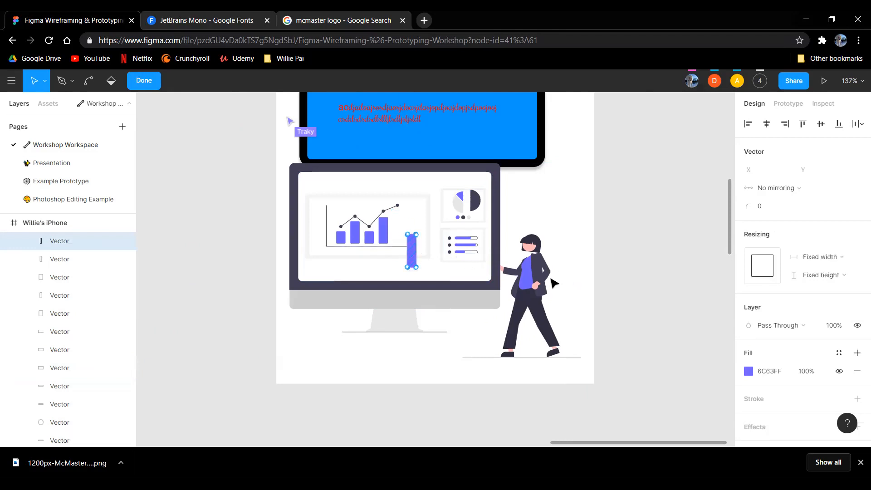
# Step: Select the whole undraw_Data_trends_re_2cdy illustration and move it down to Y 578, clear of the blue rectangle
pyautogui.scroll(-1, 546, 290)
pyautogui.scroll(-2, 542, 297)
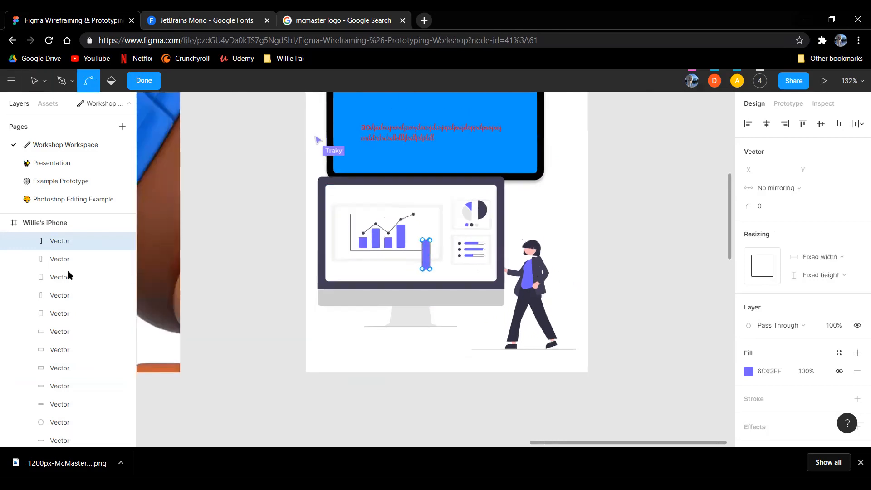
pyautogui.scroll(3, 69, 273)
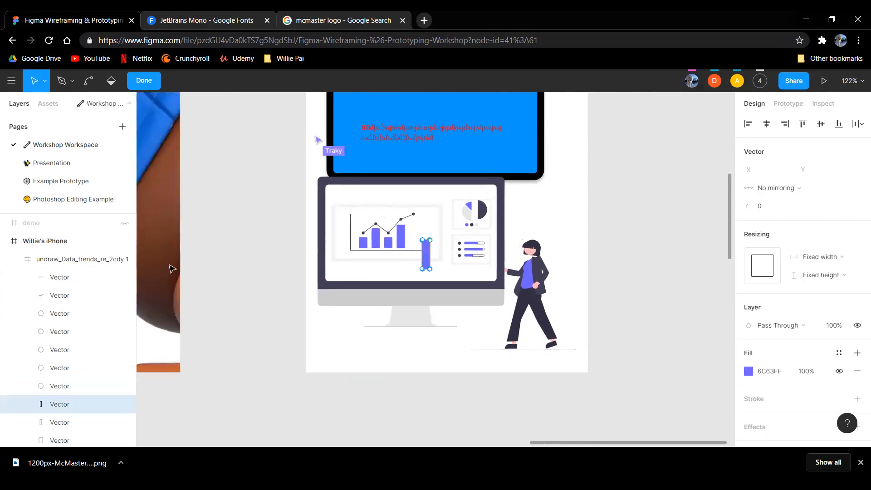
pyautogui.click(52, 265)
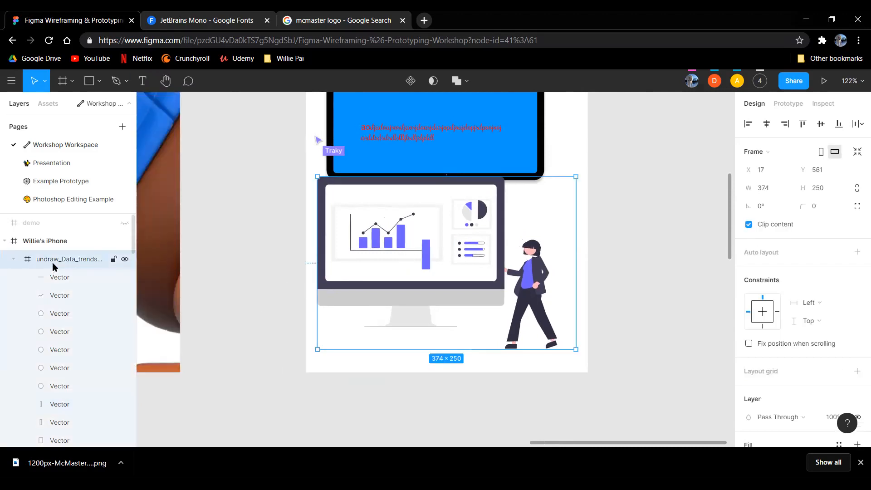
pyautogui.moveTo(474, 222); pyautogui.dragTo(474, 234)
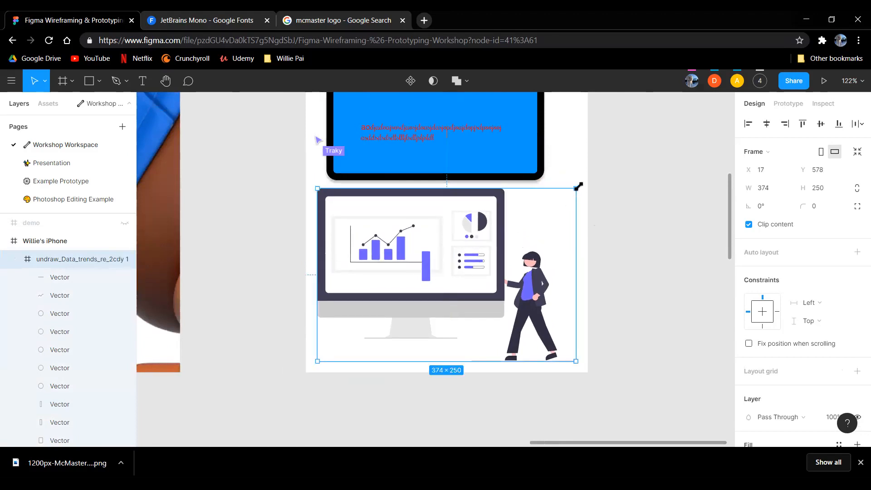
# Step: Enlarge the data trends illustration proportionally to about 1297 × 867 at X 17, Y -39
pyautogui.scroll(-3, 575, 199)
pyautogui.moveTo(608, 234); pyautogui.dragTo(514, 270)
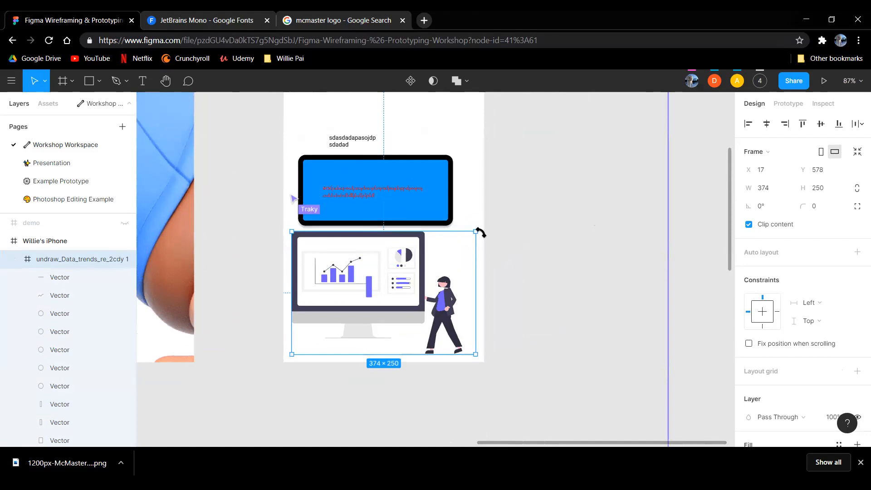
pyautogui.moveTo(475, 231); pyautogui.dragTo(706, 110)
pyautogui.moveTo(385, 292); pyautogui.dragTo(676, 218)
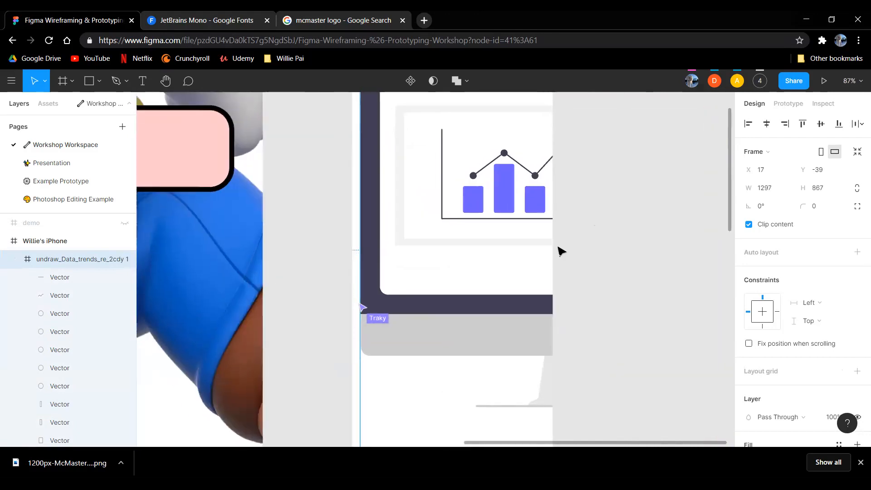
pyautogui.scroll(2, 402, 299)
pyautogui.scroll(-5, 402, 300)
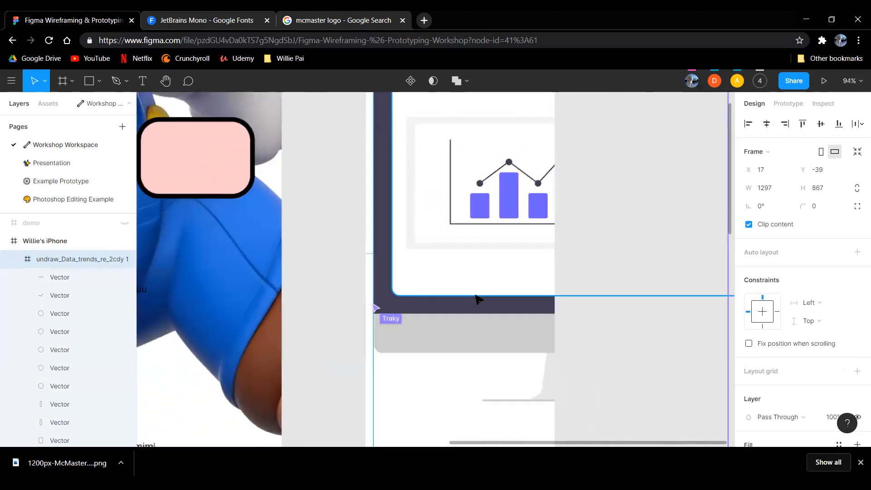
pyautogui.scroll(1, 488, 305)
pyautogui.scroll(1, 488, 305)
# Step: Scale the data trends illustration down to about 347 × 232 at X 17, Y 596, and clear the selection
pyautogui.moveTo(567, 322); pyautogui.dragTo(448, 272)
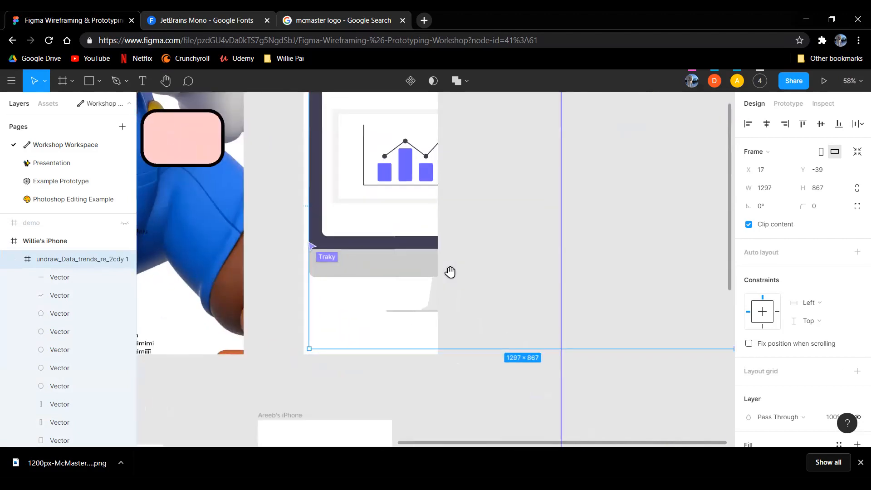
pyautogui.moveTo(453, 207); pyautogui.dragTo(447, 271)
pyautogui.moveTo(696, 112); pyautogui.dragTo(384, 322)
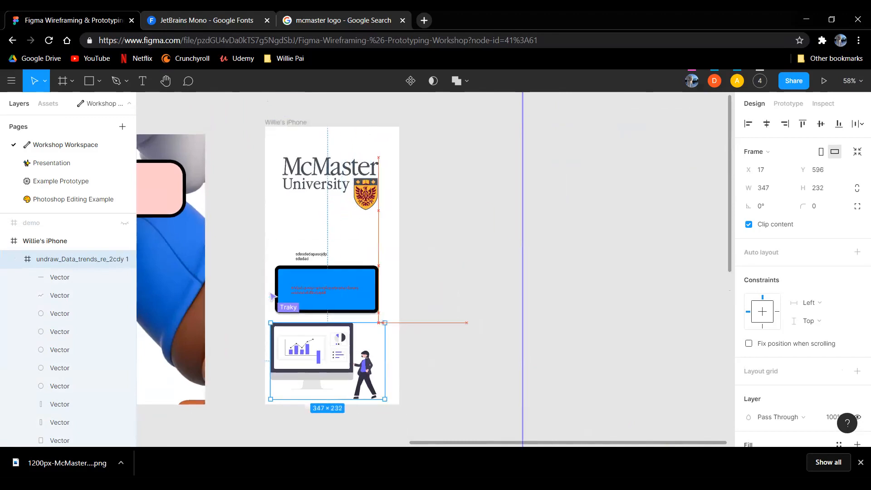
pyautogui.click(466, 374)
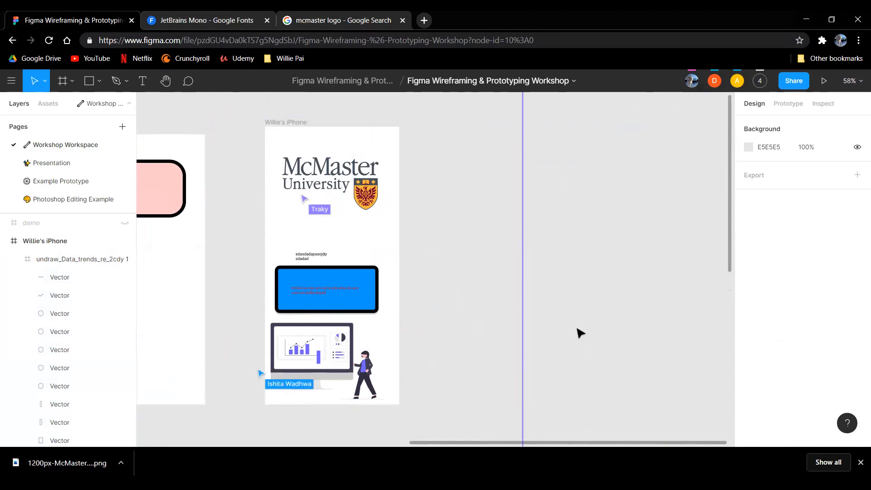
# Step: Delete all the content inside the iPhone frame that holds the McMaster University logo, leaving the frame itself
pyautogui.hscroll(-5, 581, 333)
pyautogui.scroll(-2, 581, 333)
pyautogui.moveTo(511, 357); pyautogui.dragTo(410, 112)
pyautogui.press('Delete')
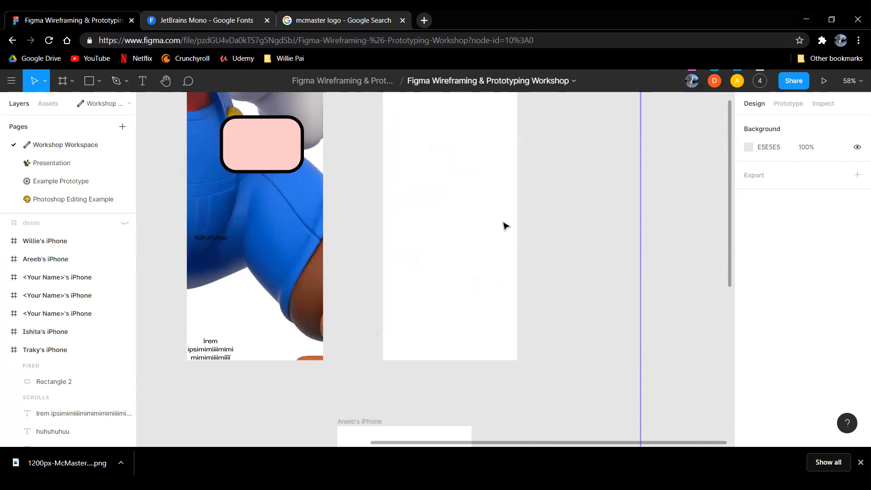
# Step: Add a text box about 264 × 35 in the upper part of the emptied iPhone frame reading "Learn More"
pyautogui.scroll(3, 480, 225)
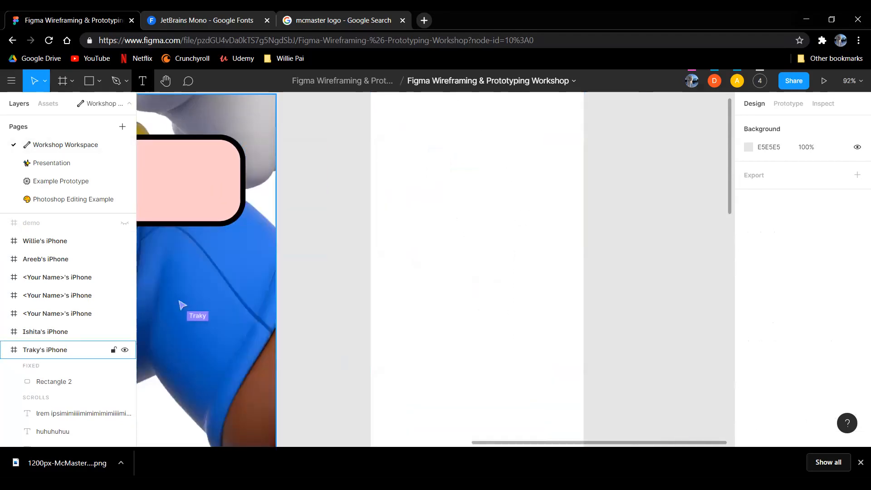
pyautogui.press('t')
pyautogui.moveTo(395, 159); pyautogui.dragTo(533, 177)
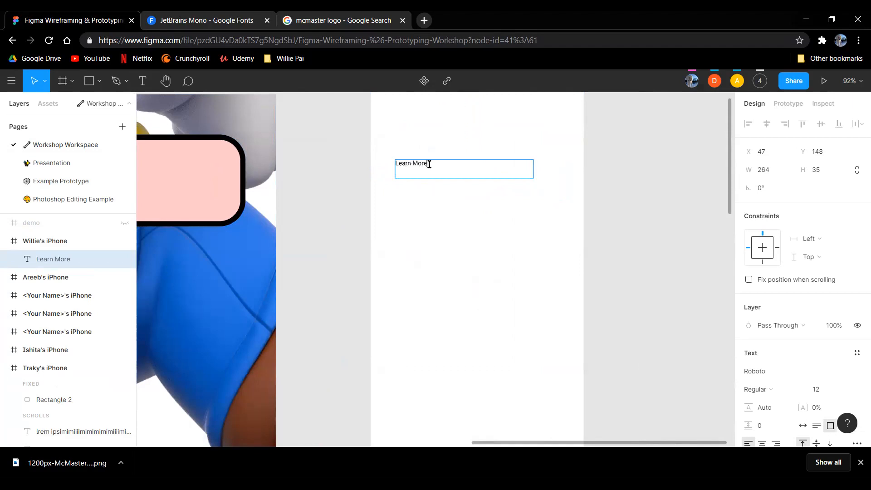
pyautogui.press('Escape')
# Step: Set the font size of the "Learn More" text to 25
pyautogui.doubleClick(436, 164)
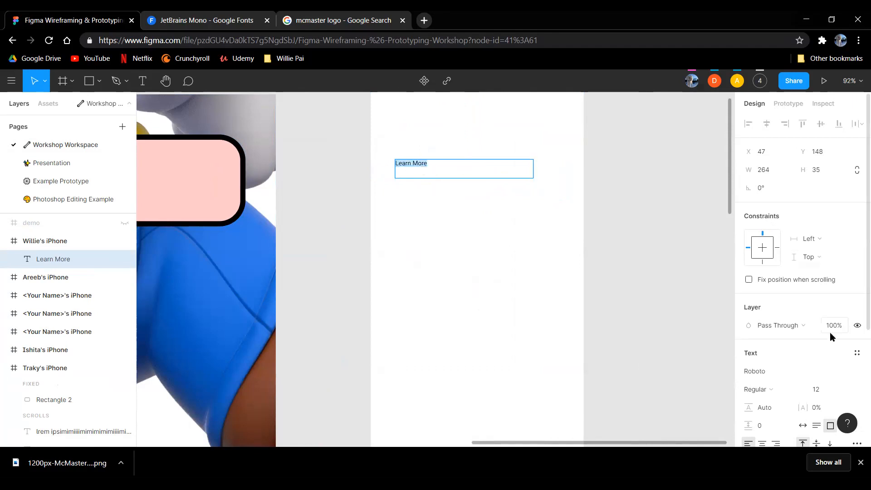
pyautogui.scroll(-3, 803, 372)
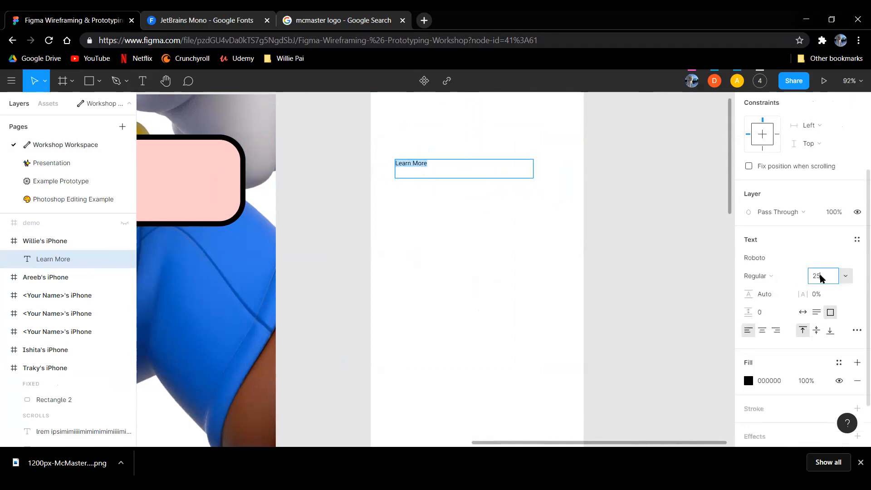
pyautogui.press('Return')
pyautogui.click(441, 275)
pyautogui.click(467, 226)
pyautogui.click(458, 171)
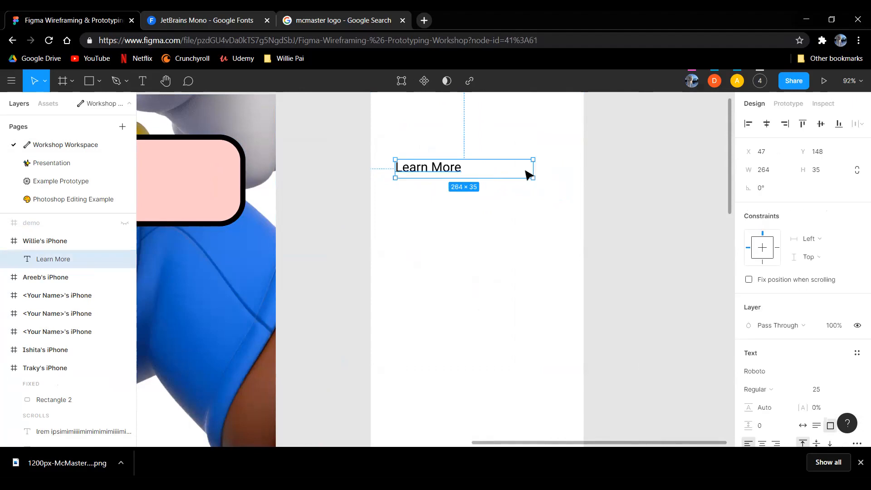
pyautogui.click(511, 186)
# Step: Insert the 32 × 32 left arrow icon into the iPhone frame, just below the end of the "Learn More" text
pyautogui.scroll(2, 447, 166)
pyautogui.moveTo(478, 192); pyautogui.dragTo(475, 235)
pyautogui.click(449, 215)
pyautogui.click(524, 365)
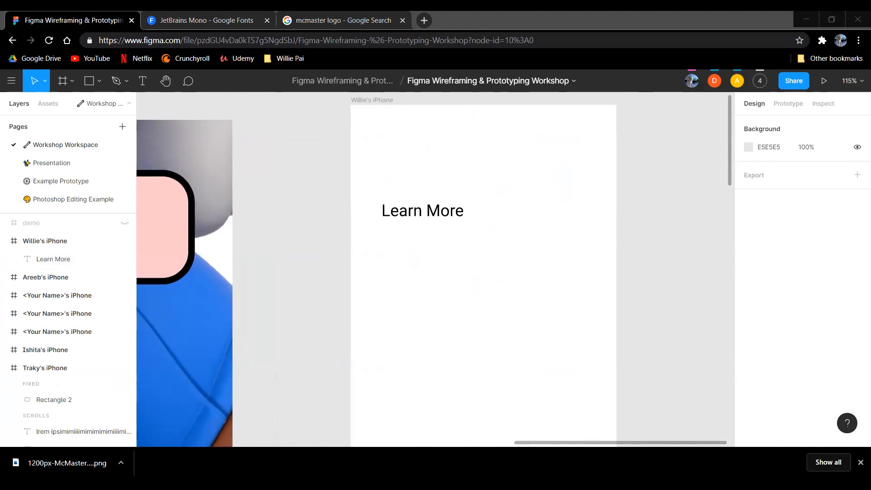
pyautogui.moveTo(366, 330); pyautogui.dragTo(471, 247)
pyautogui.keyDown('shift'); pyautogui.click(453, 220); pyautogui.keyUp('shift')
pyautogui.click(469, 254)
pyautogui.click(471, 245)
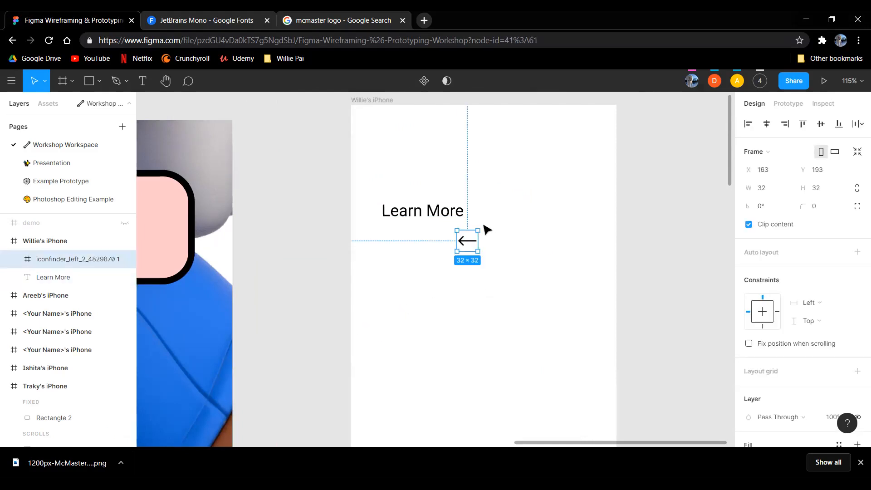
# Step: Rotate the arrow icon 180° so it points right and align it directly after the "Learn More" text
pyautogui.moveTo(495, 269); pyautogui.dragTo(472, 210)
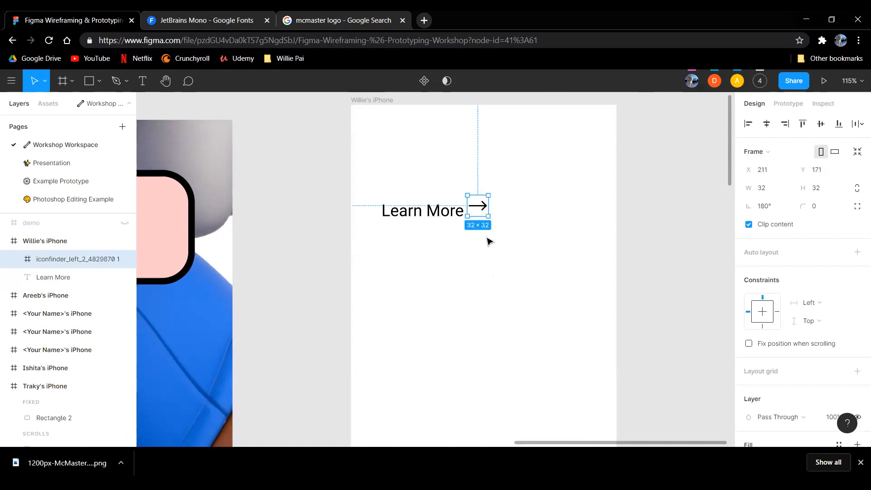
pyautogui.press('Down')
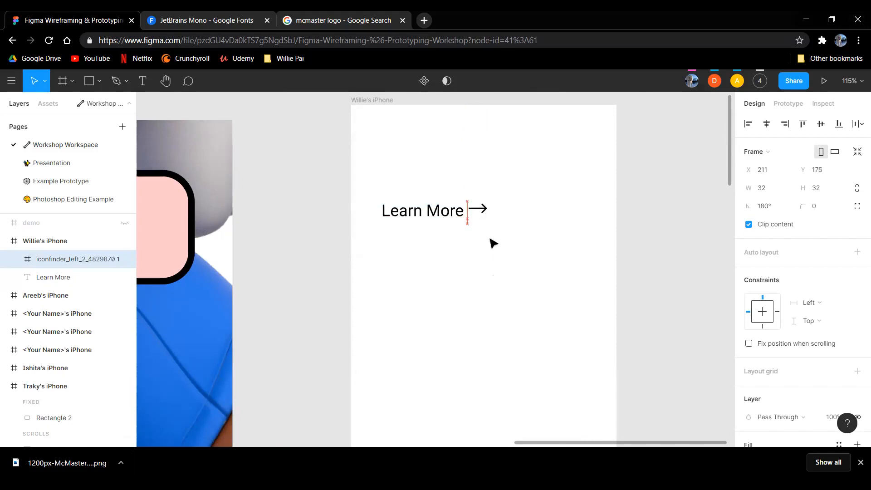
pyautogui.click(490, 239)
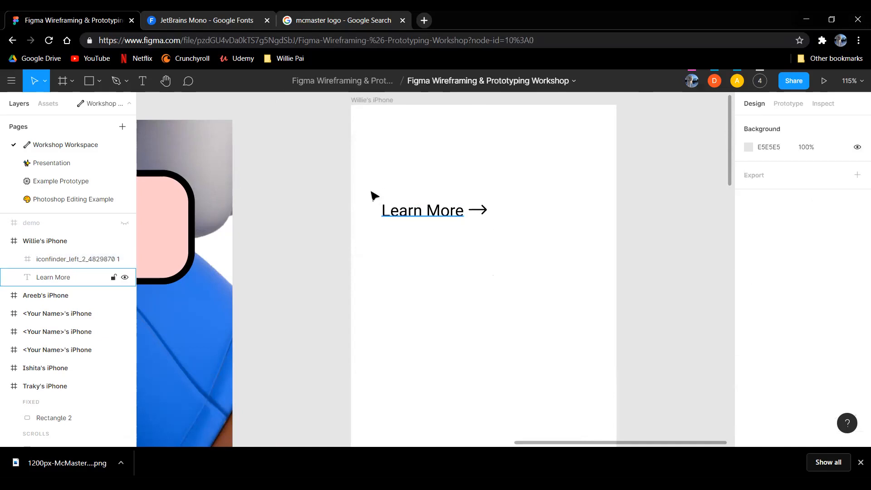
# Step: Group the "Learn More" text and the arrow icon
pyautogui.moveTo(520, 226); pyautogui.dragTo(430, 210)
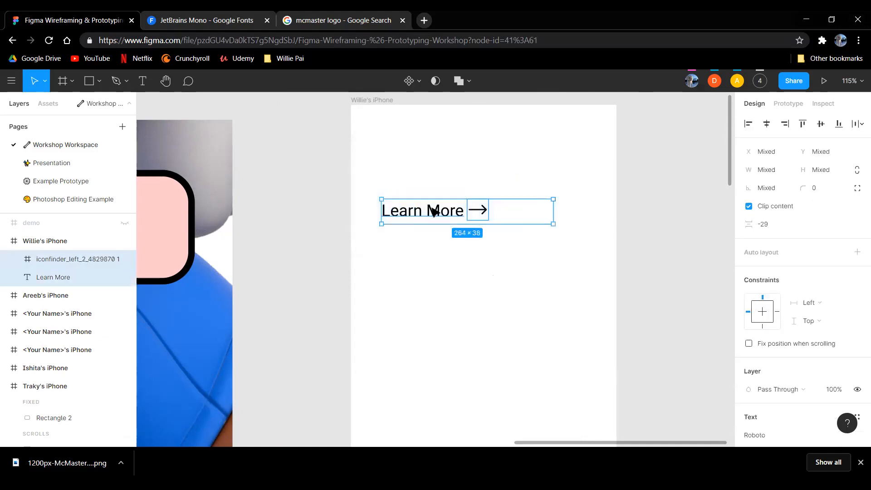
pyautogui.rightClick(430, 209)
pyautogui.click(489, 221)
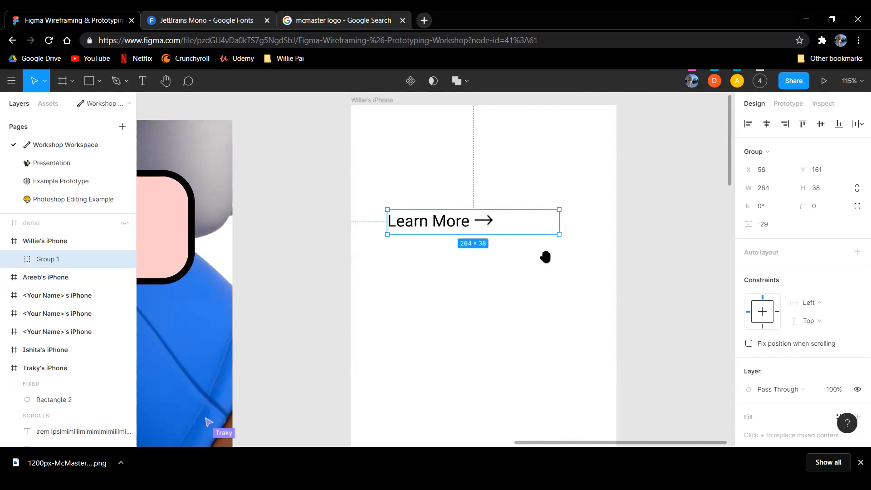
# Step: Move the grouped "Learn More" text and arrow together further down in the iPhone frame
pyautogui.moveTo(545, 256); pyautogui.dragTo(543, 242)
pyautogui.moveTo(473, 240); pyautogui.dragTo(480, 289)
pyautogui.click(500, 258)
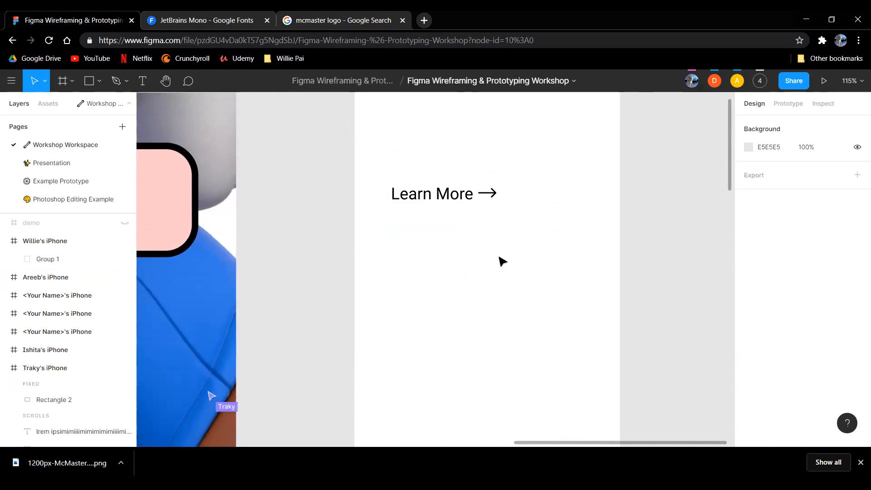
pyautogui.click(451, 192)
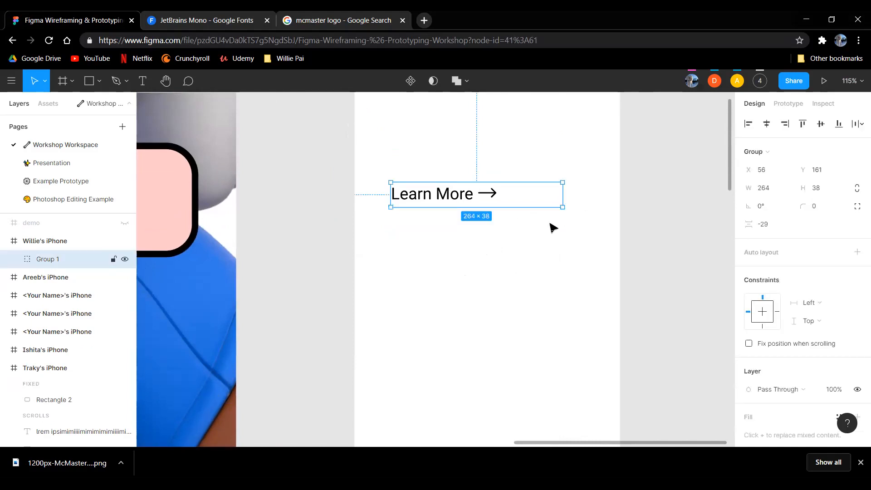
pyautogui.moveTo(414, 191); pyautogui.dragTo(438, 233)
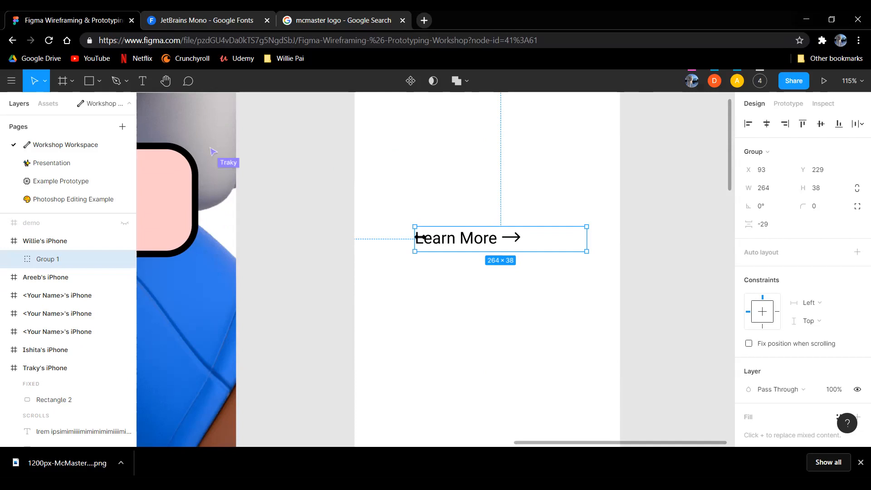
pyautogui.click(468, 308)
pyautogui.moveTo(471, 245); pyautogui.dragTo(466, 247)
pyautogui.click(345, 167)
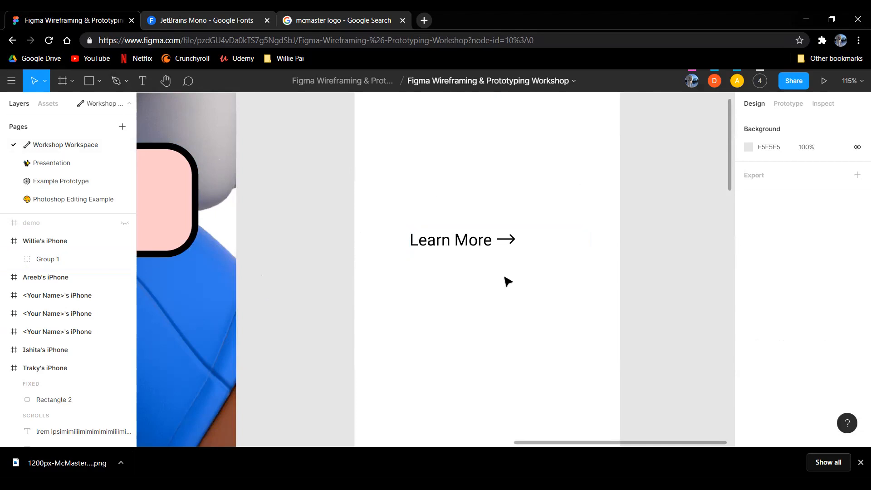
# Step: Draw a rectangle about 281 × 52 below the "Learn More" group and set its fill opacity to 0%
pyautogui.press('r')
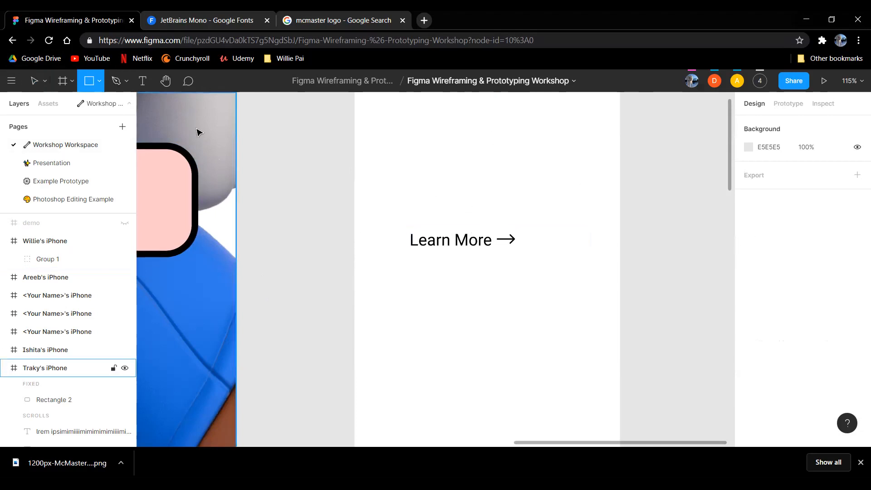
pyautogui.moveTo(390, 276)
pyautogui.mouseDown()
pyautogui.moveTo(575, 326)
pyautogui.moveTo(569, 310)
pyautogui.mouseUp()
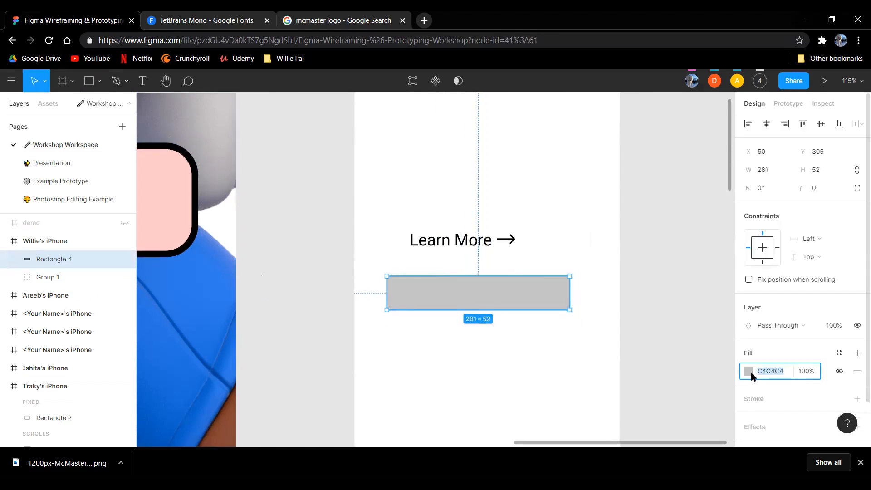
pyautogui.click(748, 371)
pyautogui.moveTo(645, 331); pyautogui.dragTo(522, 330)
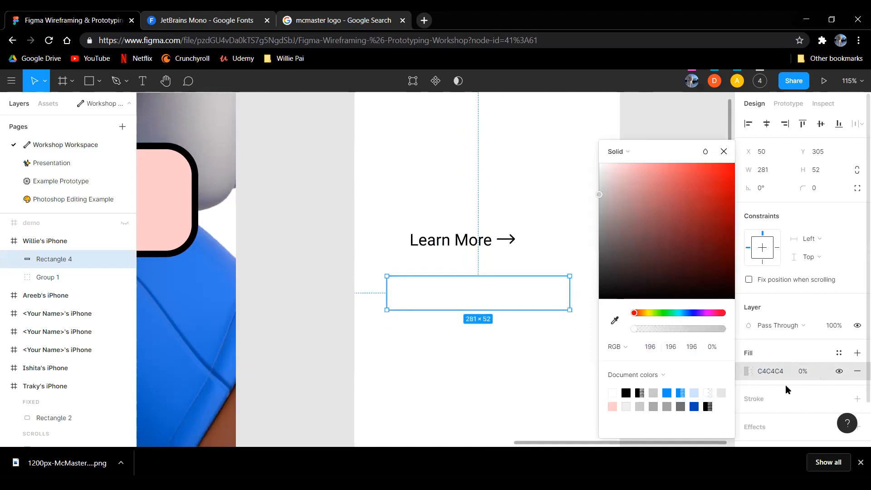
pyautogui.click(772, 393)
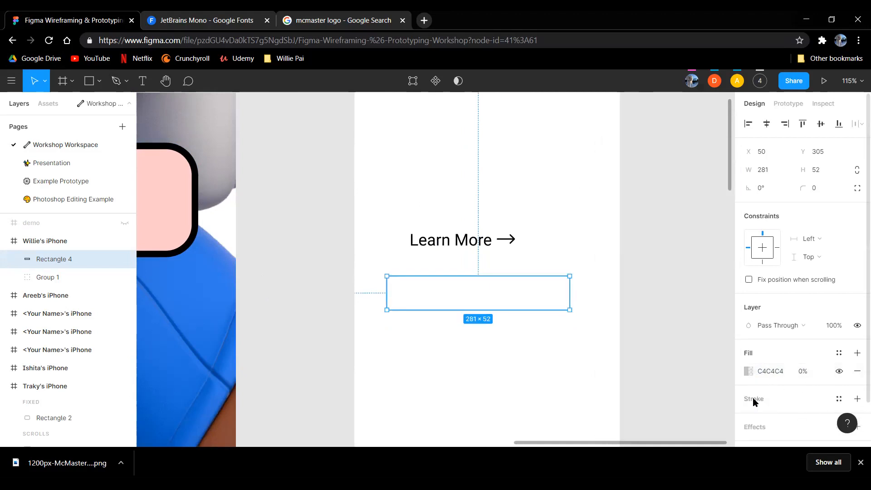
# Step: Add a black 000000 inside stroke of width 1 to the transparent rectangle
pyautogui.click(773, 398)
pyautogui.scroll(-2, 777, 398)
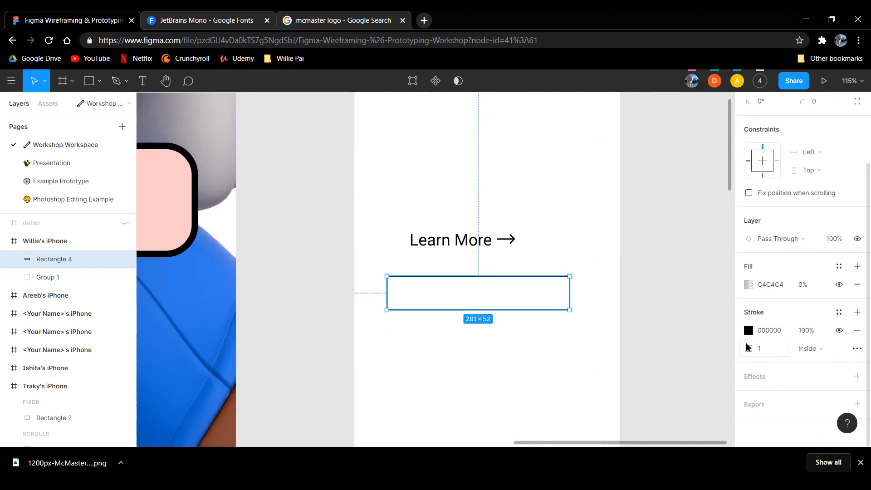
pyautogui.click(565, 353)
# Step: Move the "Learn More" group inside the outlined rectangle, to about X 67, Y 312, so it looks like a button
pyautogui.moveTo(473, 252); pyautogui.dragTo(470, 294)
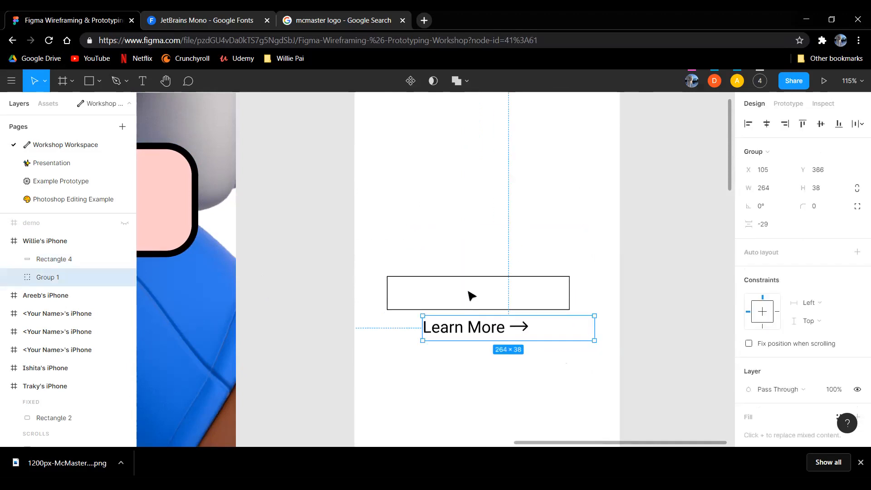
pyautogui.click(463, 285)
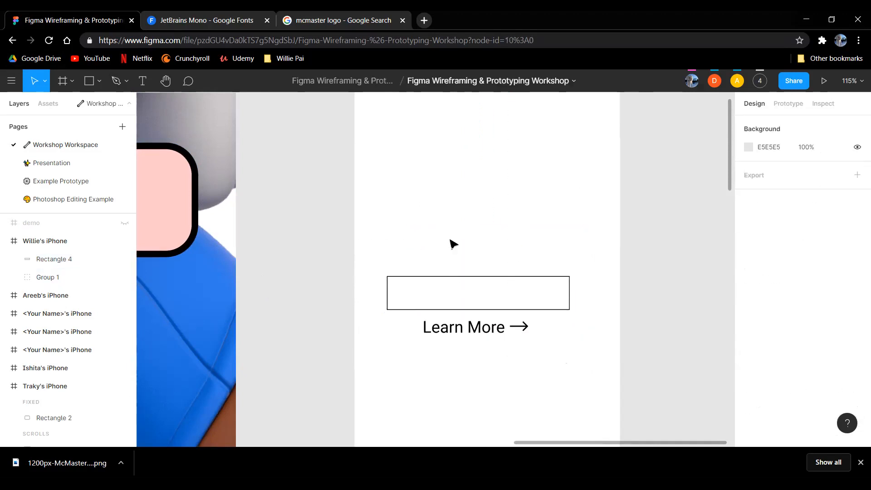
pyautogui.click(484, 318)
pyautogui.moveTo(478, 335); pyautogui.dragTo(451, 296)
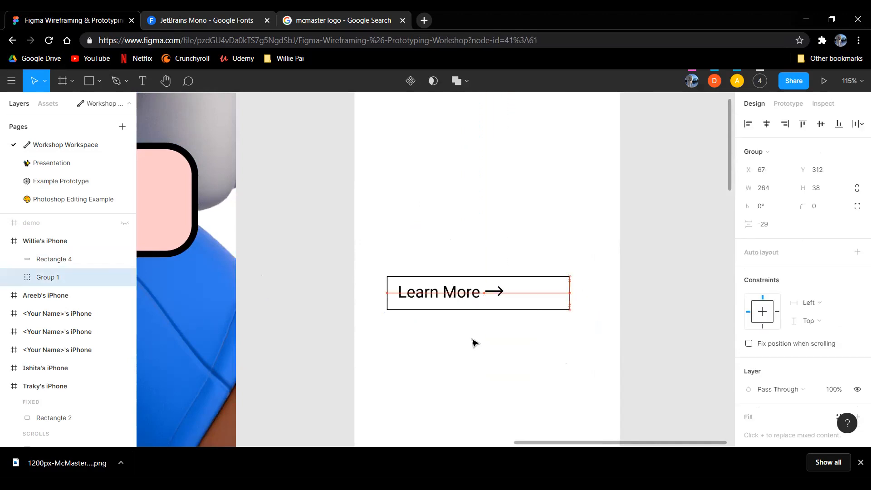
# Step: Select the outlined rectangle around the "Learn More" text and put it in a group
pyautogui.moveTo(593, 331); pyautogui.dragTo(389, 261)
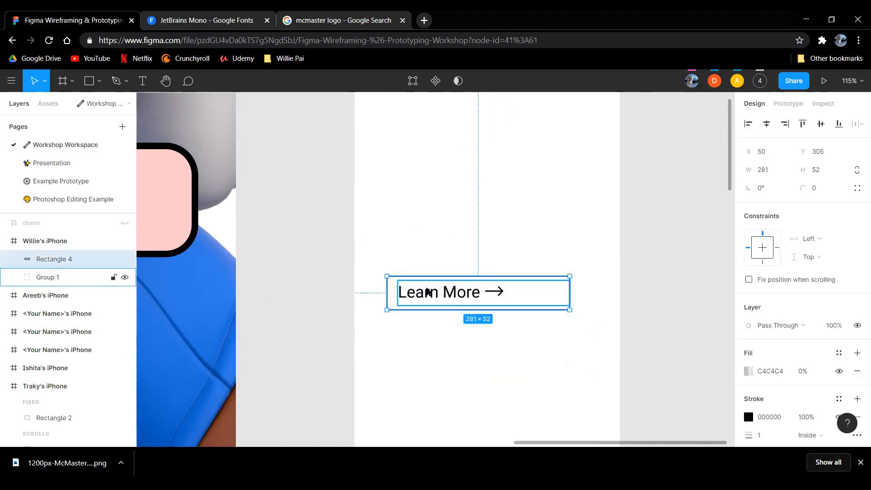
pyautogui.rightClick(428, 292)
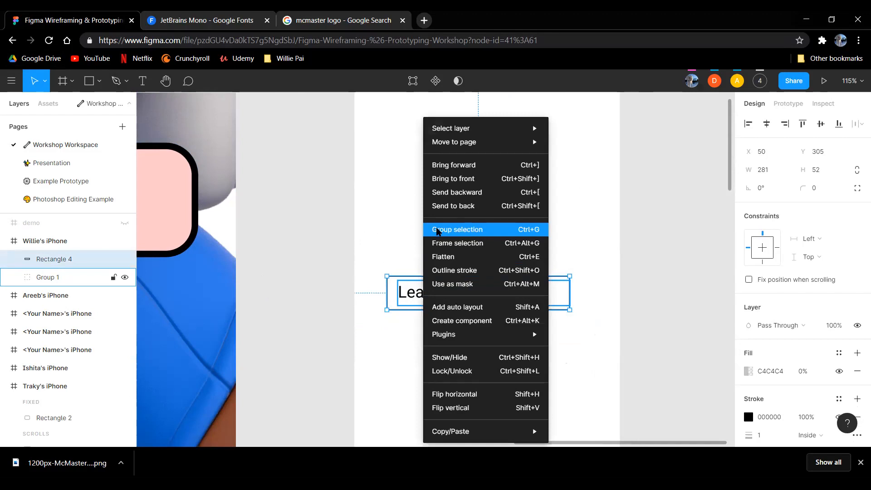
pyautogui.click(437, 230)
pyautogui.press('Escape')
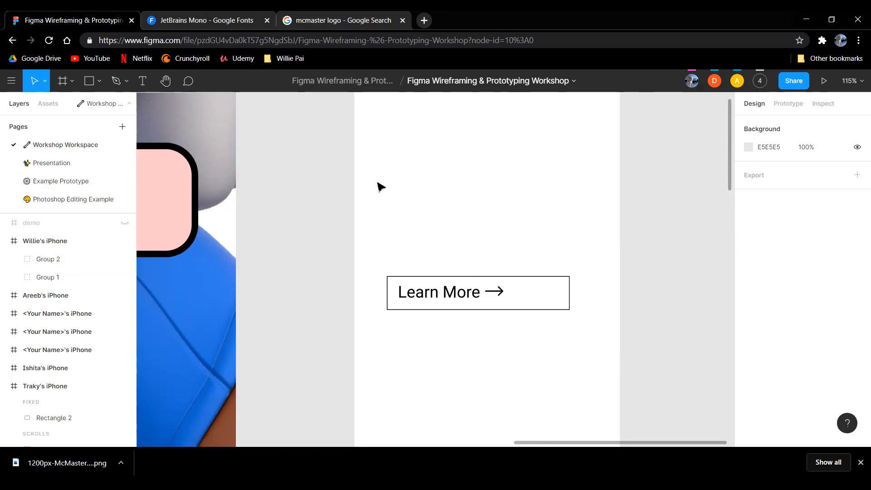
# Step: Insert the Categories phone screenshot into the iPhone frame, scale it to about 278 × 266 and place it below the "Learn More" button
pyautogui.scroll(1, 358, 212)
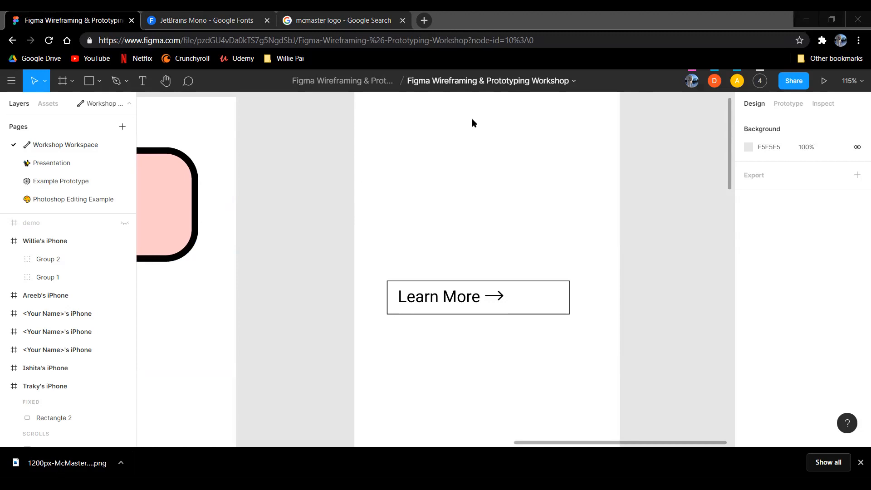
pyautogui.moveTo(472, 118); pyautogui.dragTo(472, 118)
pyautogui.scroll(-4, 553, 257)
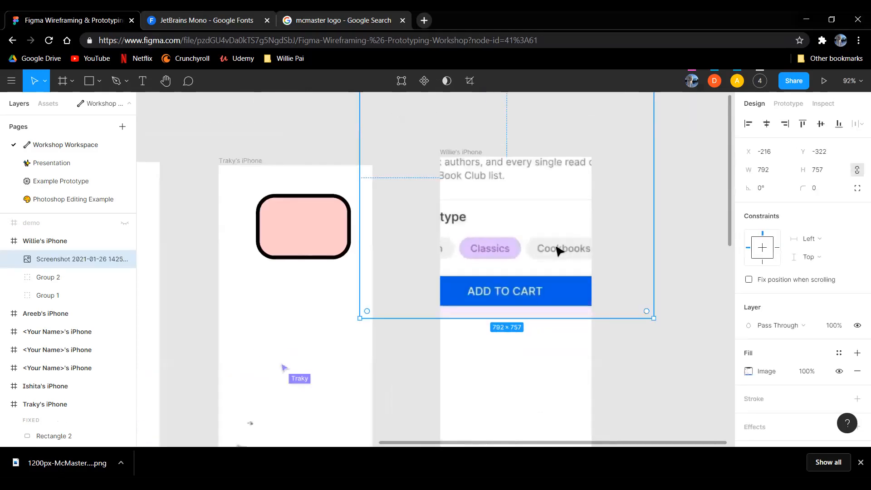
pyautogui.scroll(-3, 559, 251)
pyautogui.moveTo(446, 143); pyautogui.dragTo(535, 383)
pyautogui.scroll(3, 536, 387)
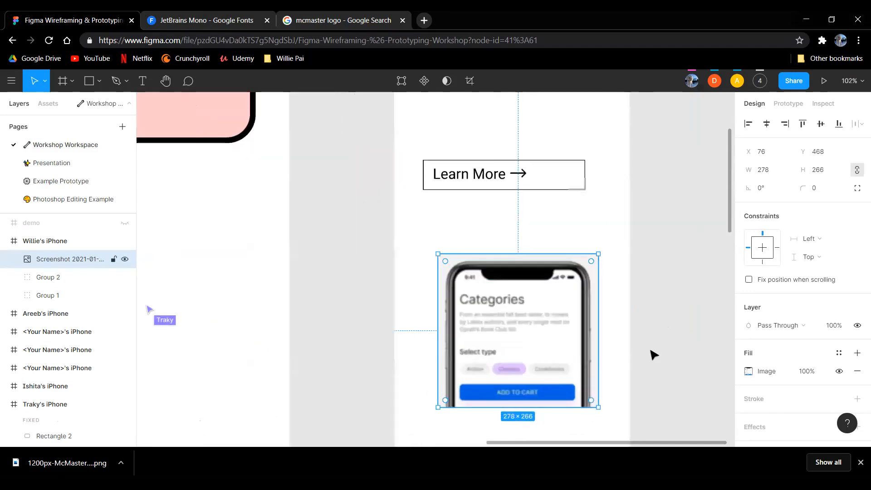
pyautogui.scroll(-2, 593, 274)
pyautogui.scroll(3, 496, 315)
pyautogui.click(480, 376)
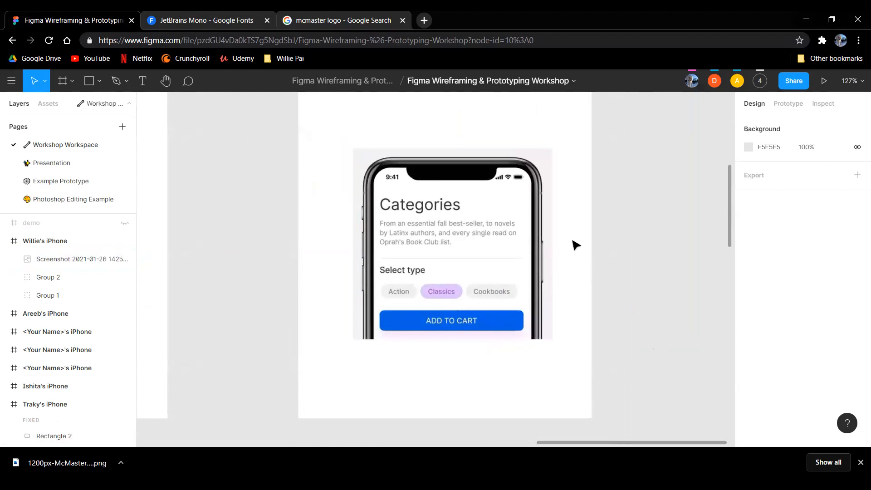
pyautogui.scroll(5, 601, 385)
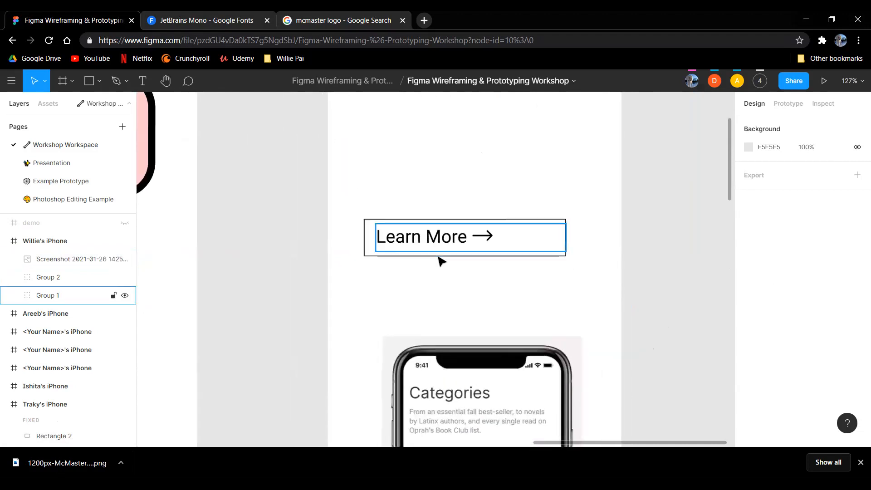
pyautogui.scroll(-1, 559, 209)
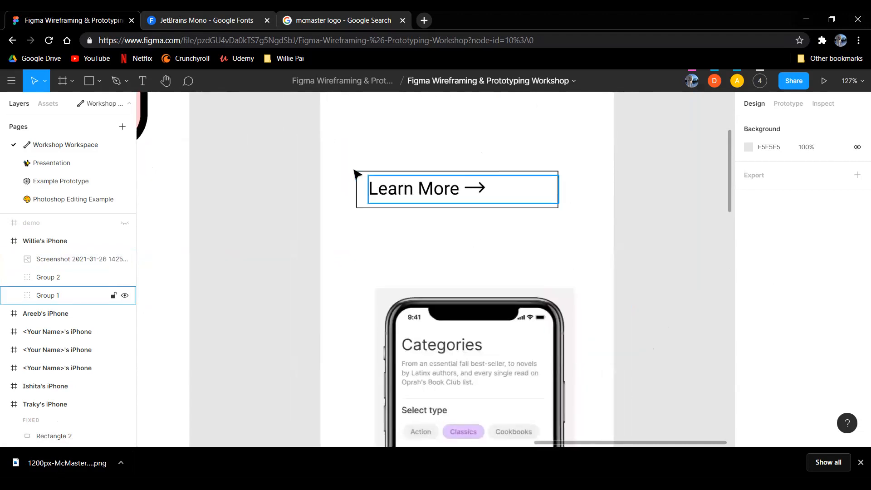
pyautogui.scroll(-3, 581, 354)
pyautogui.hscroll(1, 580, 345)
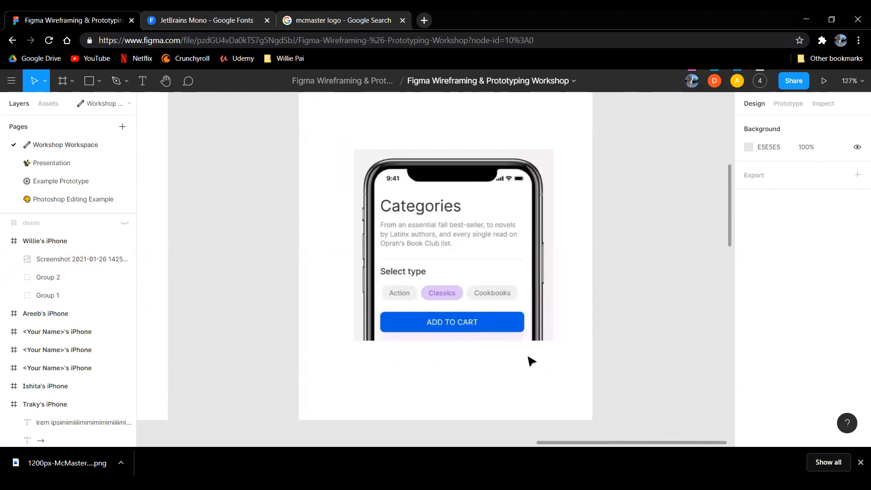
pyautogui.scroll(-1, 591, 260)
pyautogui.scroll(1, 486, 282)
pyautogui.scroll(-1, 505, 272)
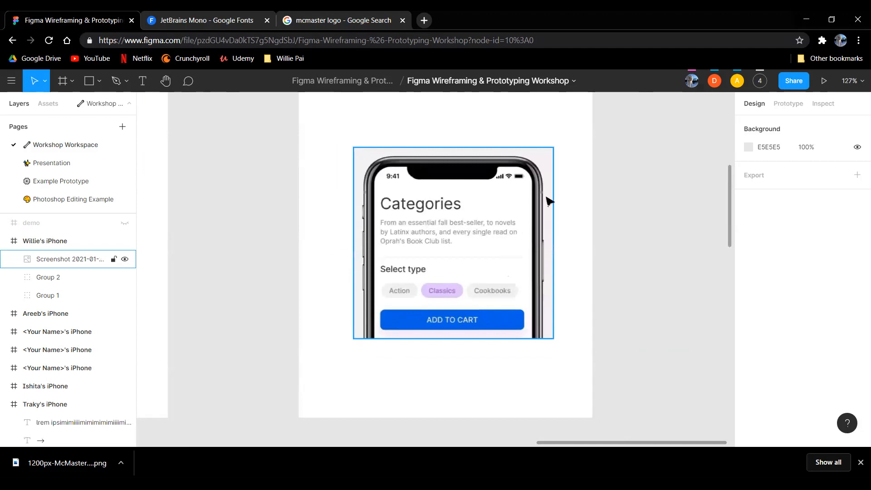
pyautogui.scroll(-1, 546, 198)
pyautogui.moveTo(512, 153); pyautogui.dragTo(545, 303)
pyautogui.moveTo(573, 251); pyautogui.dragTo(418, 203)
pyautogui.click(448, 259)
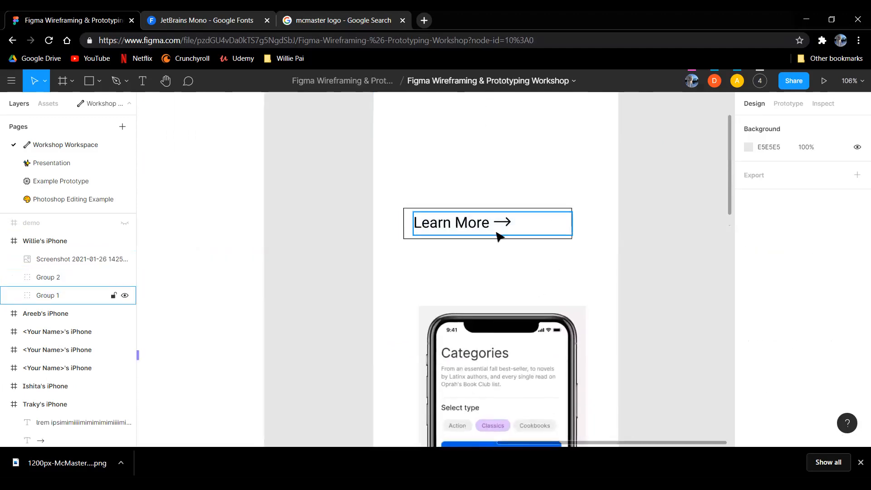
# Step: Draw a rectangle about 256 × 55 in the iPhone frame above the "Learn More" button, at about X 75, Y 107
pyautogui.click(89, 80)
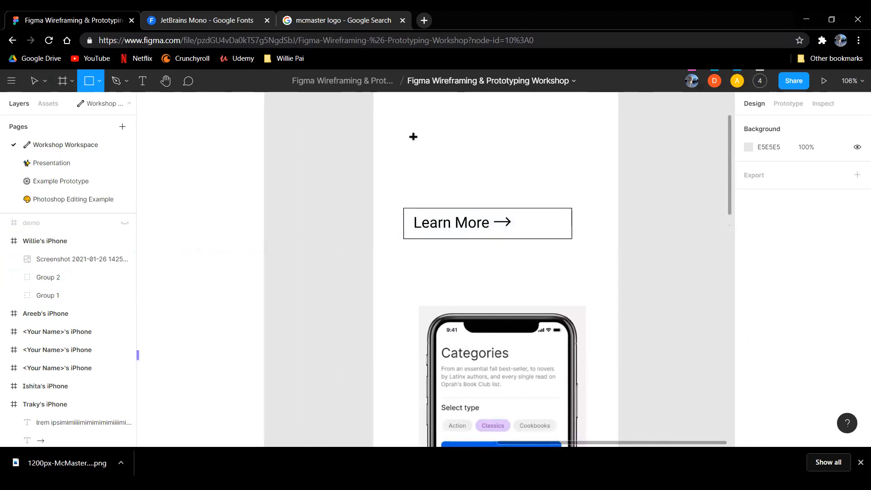
pyautogui.scroll(-3, 546, 210)
pyautogui.hscroll(1, 545, 210)
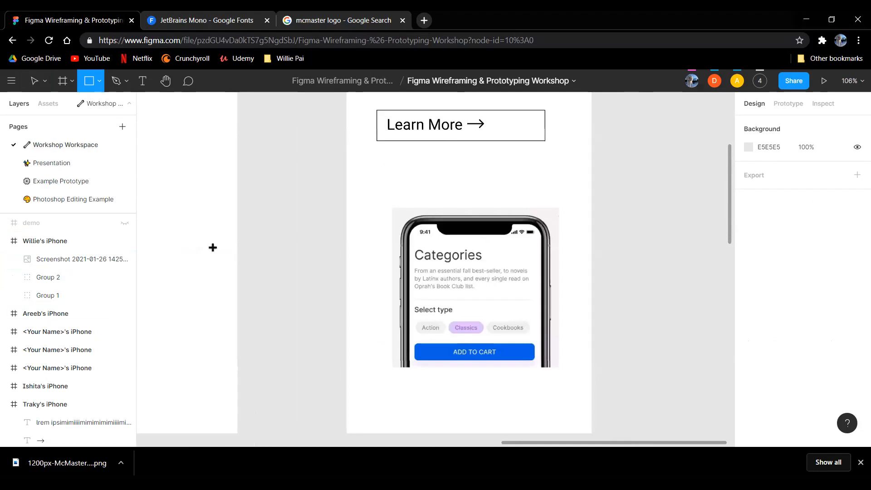
pyautogui.scroll(-4, 361, 285)
pyautogui.keyDown('ctrl'); pyautogui.scroll(-1, 335, 269); pyautogui.keyUp('ctrl')
pyautogui.scroll(2, 350, 268)
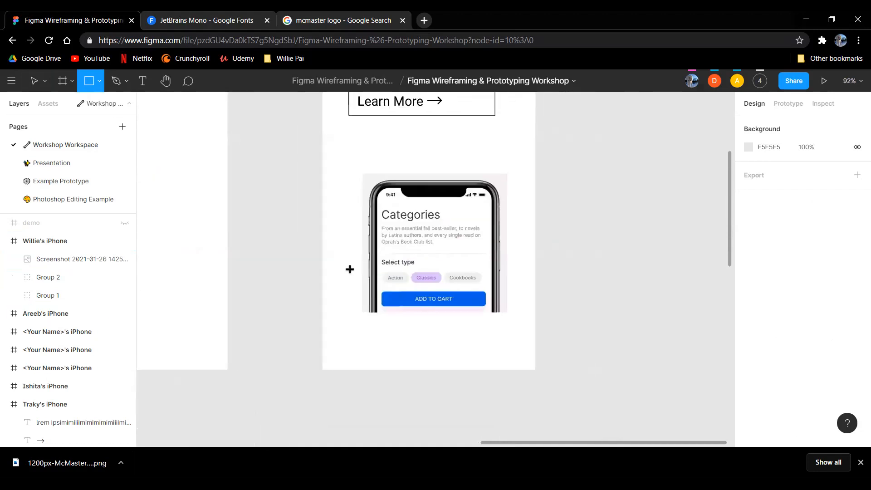
pyautogui.keyDown('ctrl'); pyautogui.scroll(3, 429, 134); pyautogui.keyUp('ctrl')
pyautogui.moveTo(429, 133); pyautogui.dragTo(430, 241)
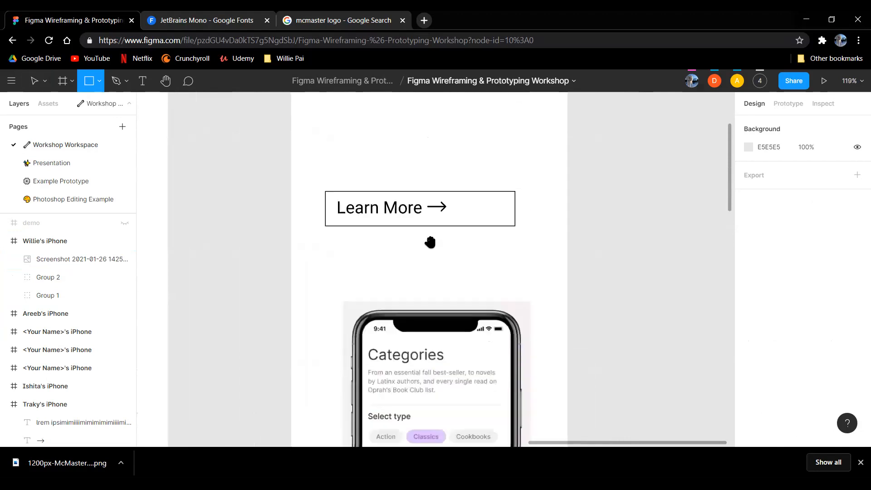
pyautogui.keyDown('ctrl'); pyautogui.scroll(2, 417, 231); pyautogui.keyUp('ctrl')
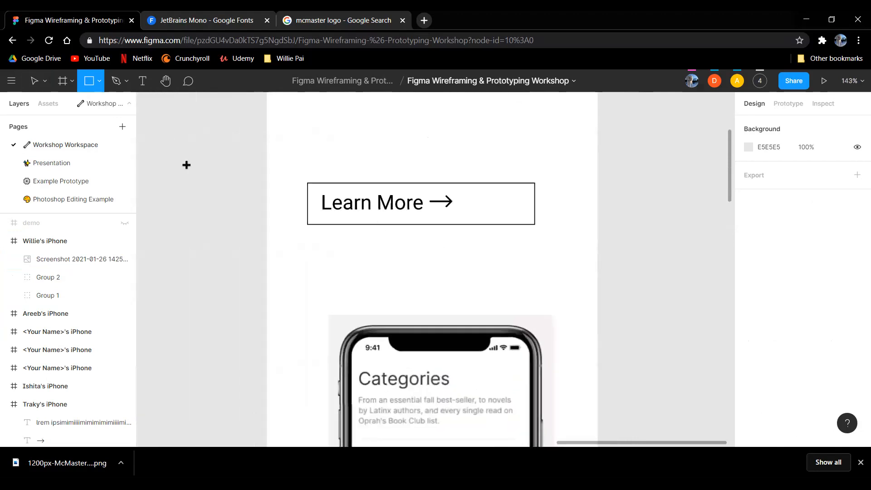
pyautogui.keyDown('ctrl'); pyautogui.scroll(-2, 363, 211); pyautogui.keyUp('ctrl')
pyautogui.moveTo(425, 254); pyautogui.dragTo(472, 416)
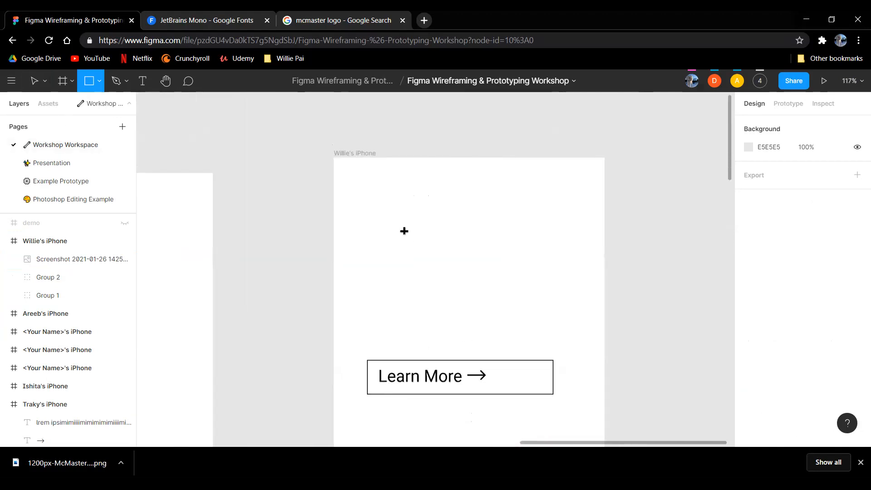
pyautogui.moveTo(383, 228)
pyautogui.mouseDown()
pyautogui.moveTo(570, 280)
pyautogui.moveTo(553, 265)
pyautogui.mouseUp()
pyautogui.click(583, 273)
pyautogui.click(517, 257)
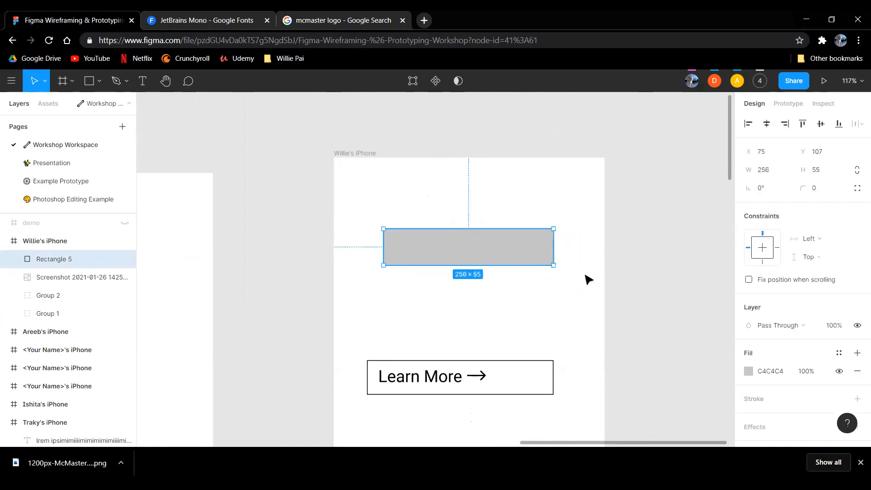
# Step: Set the corner radius of the new grey rectangle to 25
pyautogui.scroll(5, 464, 262)
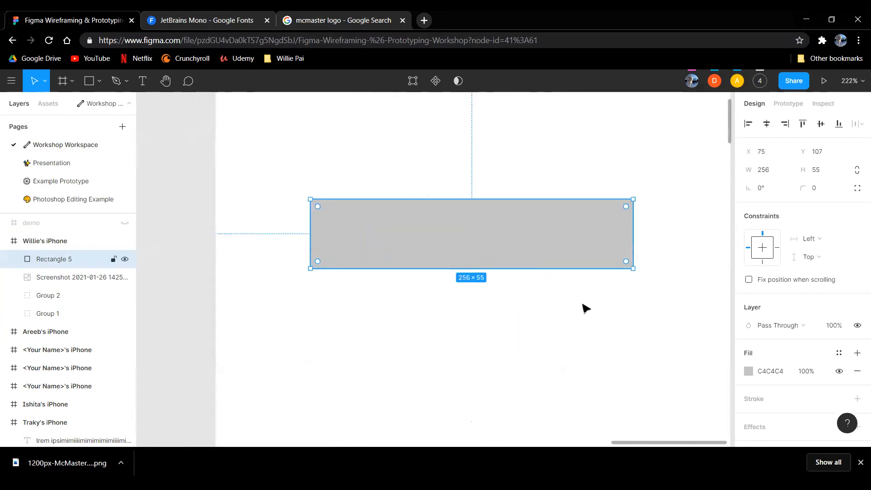
pyautogui.click(822, 190)
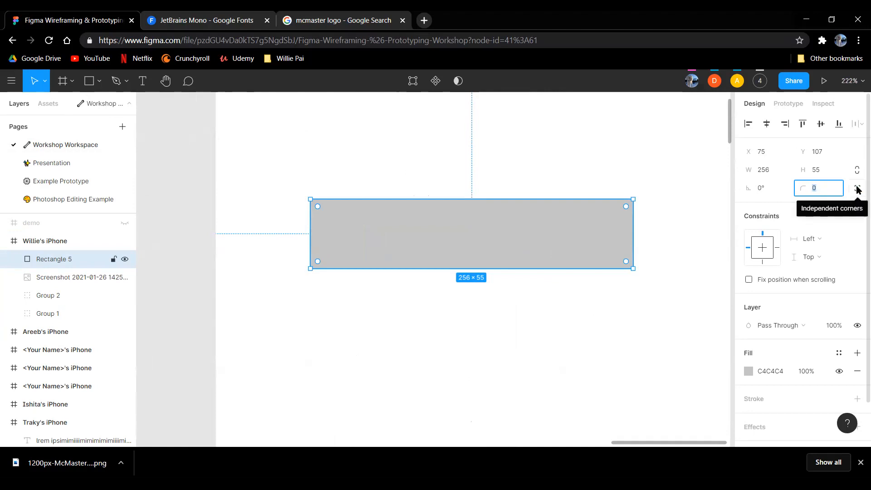
pyautogui.write('25')
pyautogui.press('Return')
pyautogui.click(443, 325)
pyautogui.moveTo(579, 305); pyautogui.dragTo(564, 301)
pyautogui.click(575, 227)
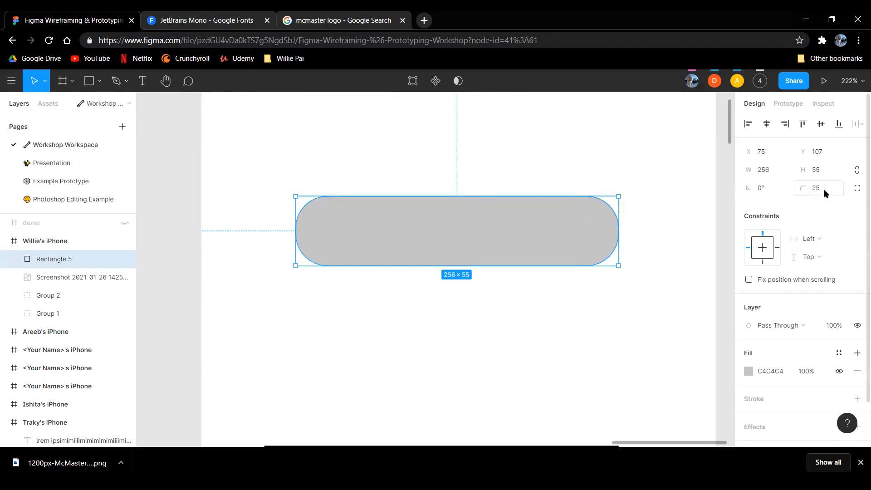
# Step: Move the rounded grey rectangle up and to the left, to about X 63, Y 94
pyautogui.click(565, 295)
pyautogui.moveTo(491, 222); pyautogui.dragTo(476, 205)
pyautogui.click(505, 296)
pyautogui.scroll(-1, 525, 311)
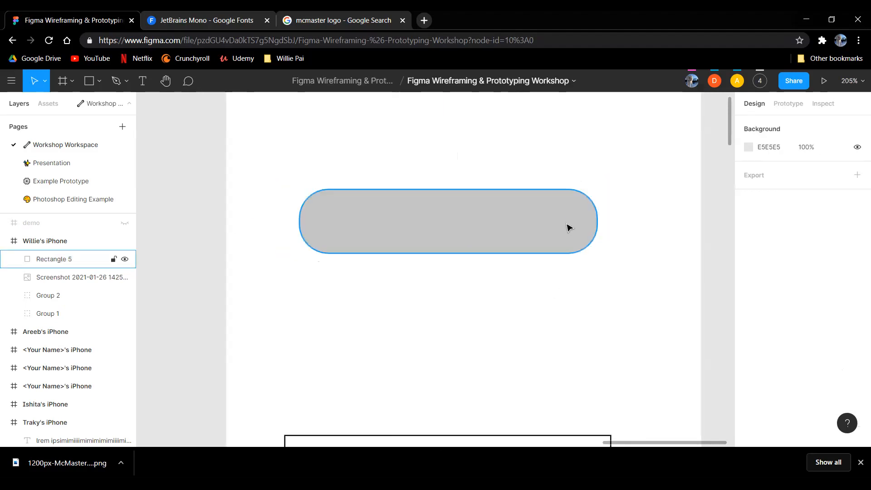
pyautogui.scroll(-1, 547, 290)
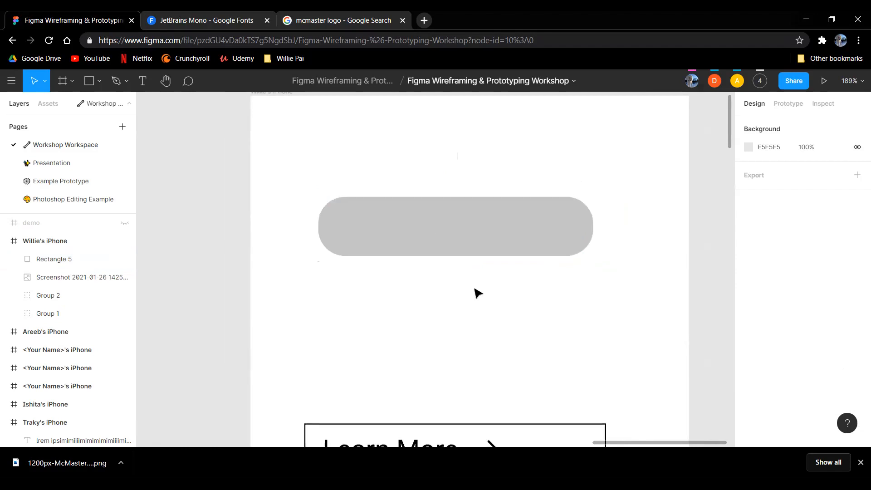
# Step: Reset the grey rectangle's corner radius to 0 to give it sharp corners
pyautogui.click(537, 224)
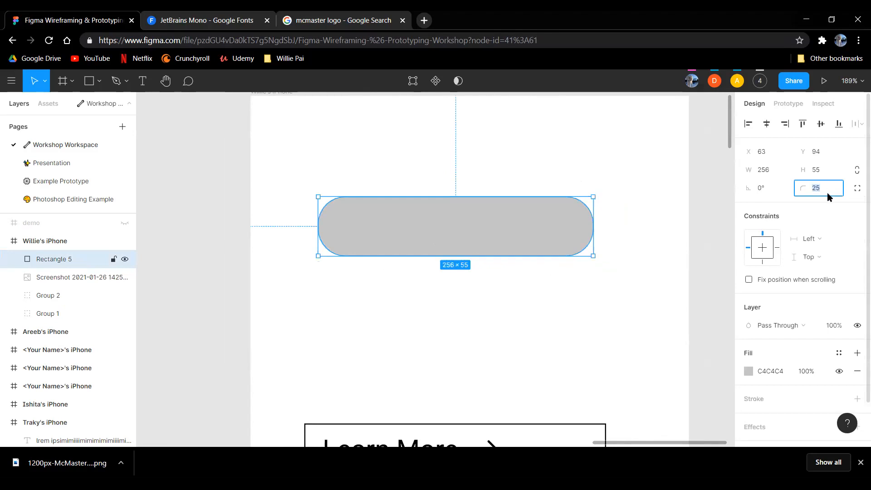
pyautogui.write('0')
pyautogui.press('Return')
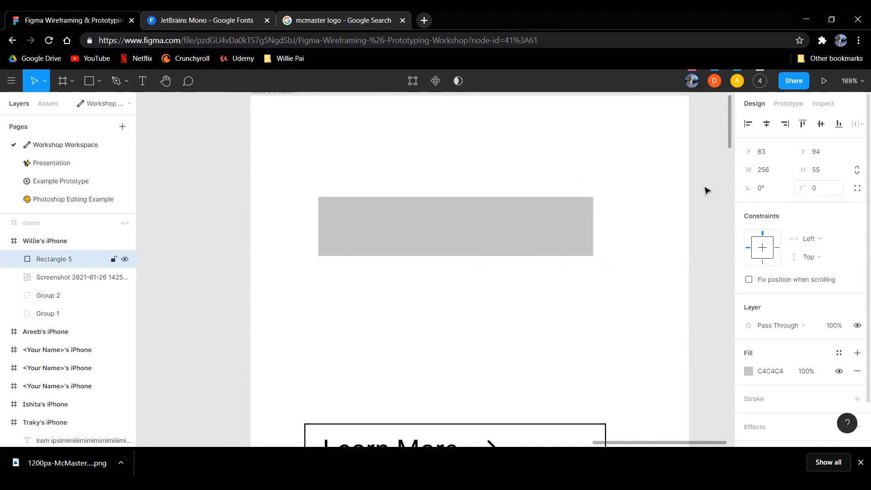
pyautogui.click(393, 330)
pyautogui.moveTo(435, 314); pyautogui.dragTo(393, 333)
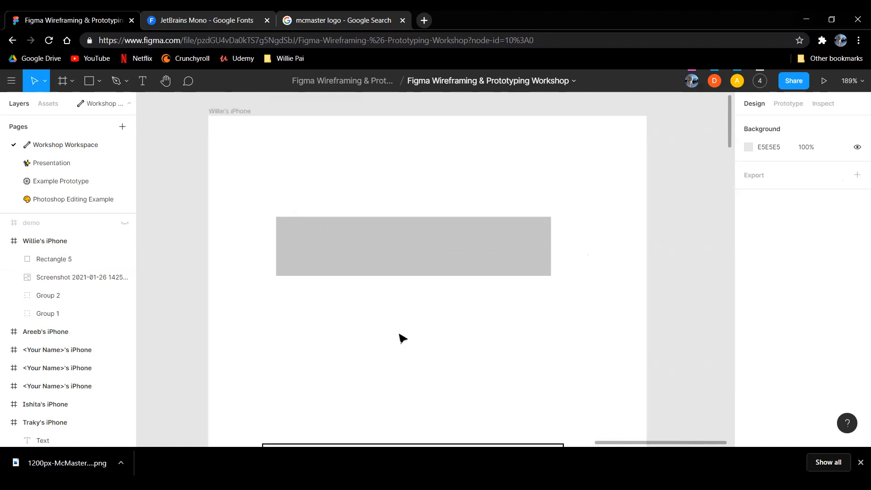
# Step: Give the grey rectangle slightly rounded corners with a corner radius of 3
pyautogui.click(446, 246)
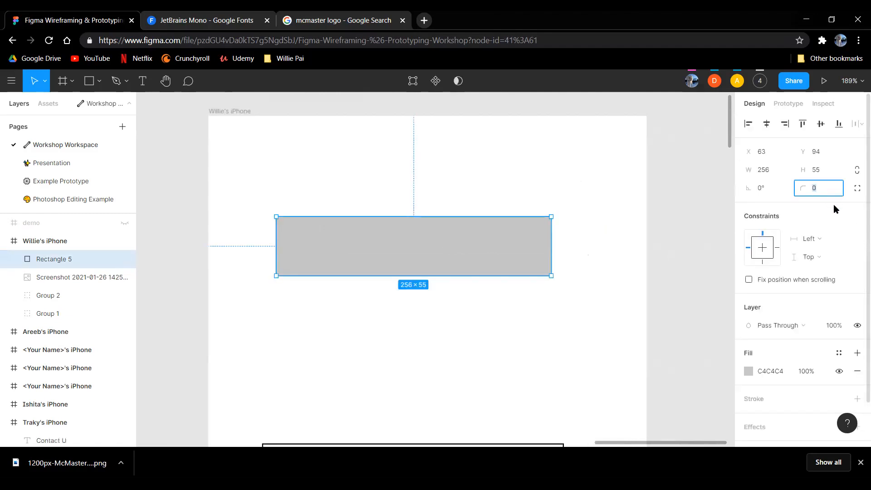
pyautogui.write('3')
pyautogui.press('Return')
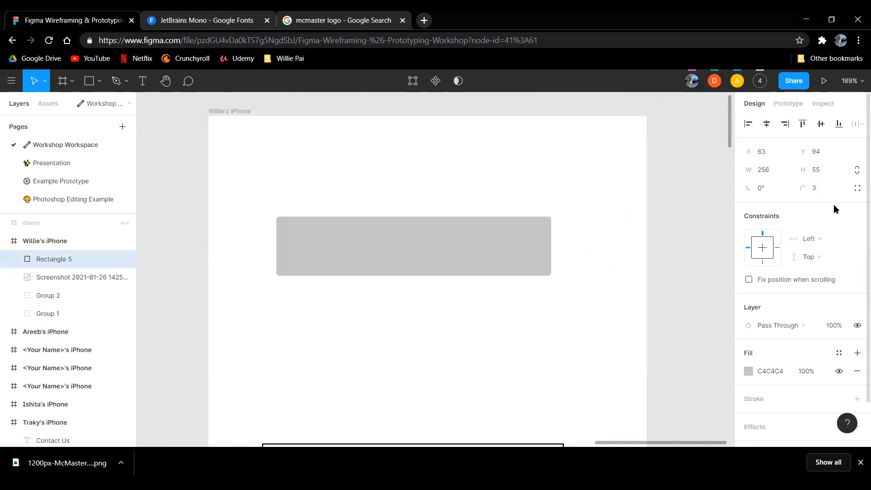
pyautogui.click(535, 210)
pyautogui.click(490, 245)
pyautogui.click(445, 343)
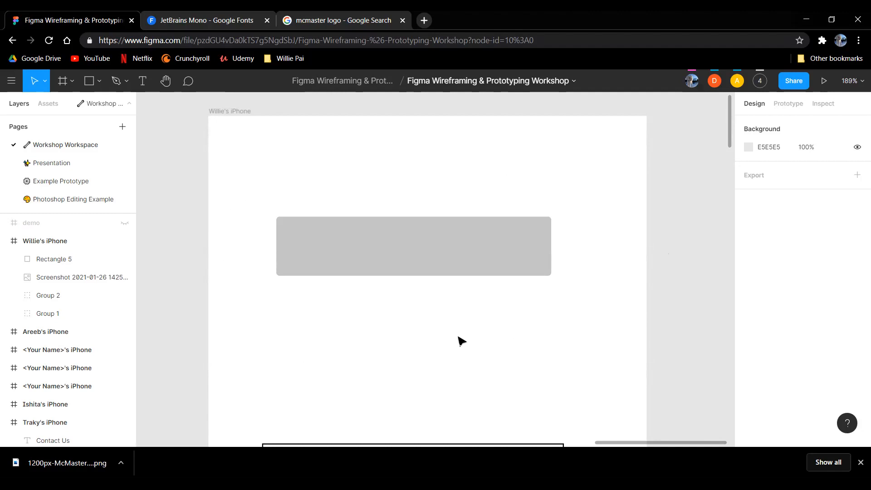
# Step: Increase the grey rectangle's corner radius to 12
pyautogui.click(428, 265)
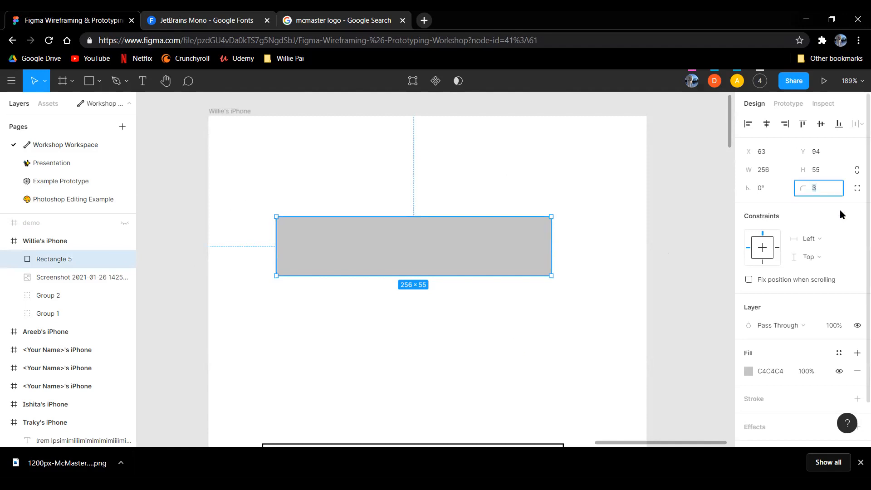
pyautogui.write('12')
pyautogui.press('Return')
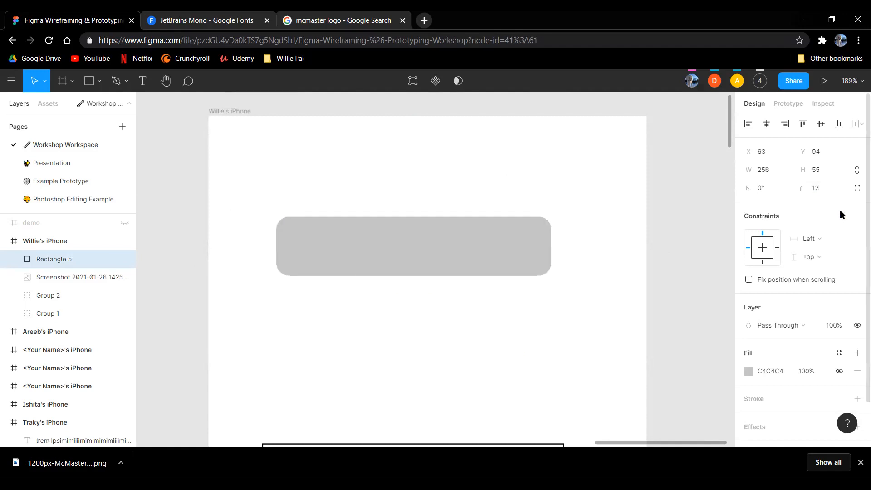
pyautogui.click(630, 301)
# Step: Move the grey rectangle around the upper part of the iPhone frame, ending at about X 63, Y 36
pyautogui.moveTo(468, 258); pyautogui.dragTo(462, 239)
pyautogui.click(484, 311)
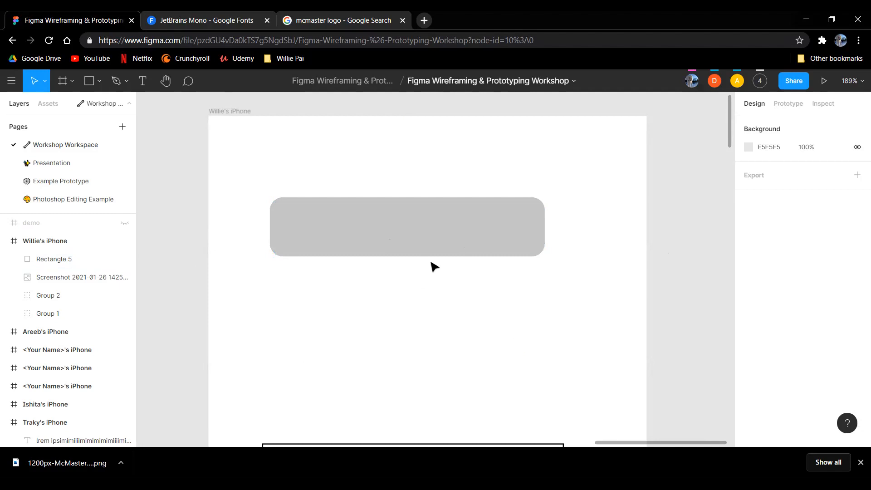
pyautogui.moveTo(421, 236); pyautogui.dragTo(496, 273)
pyautogui.click(457, 316)
pyautogui.click(486, 312)
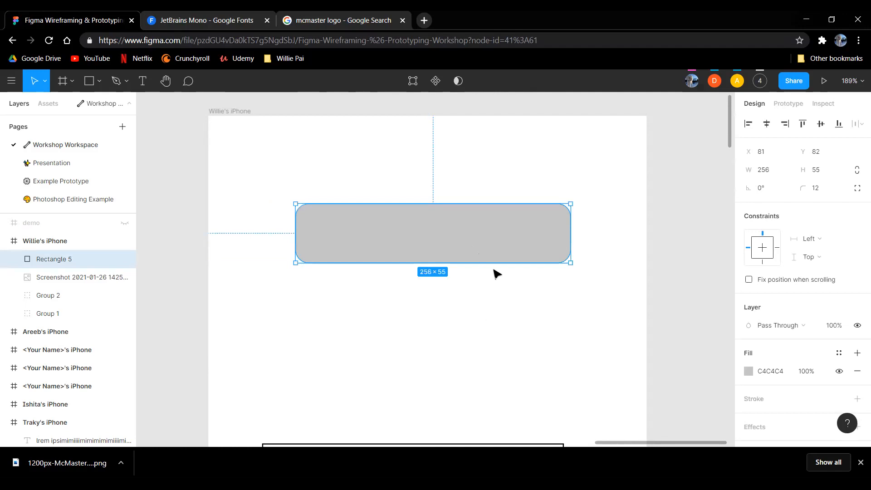
pyautogui.scroll(-1, 482, 325)
pyautogui.click(483, 324)
pyautogui.moveTo(462, 220); pyautogui.dragTo(443, 173)
pyautogui.click(517, 311)
pyautogui.scroll(-1, 542, 266)
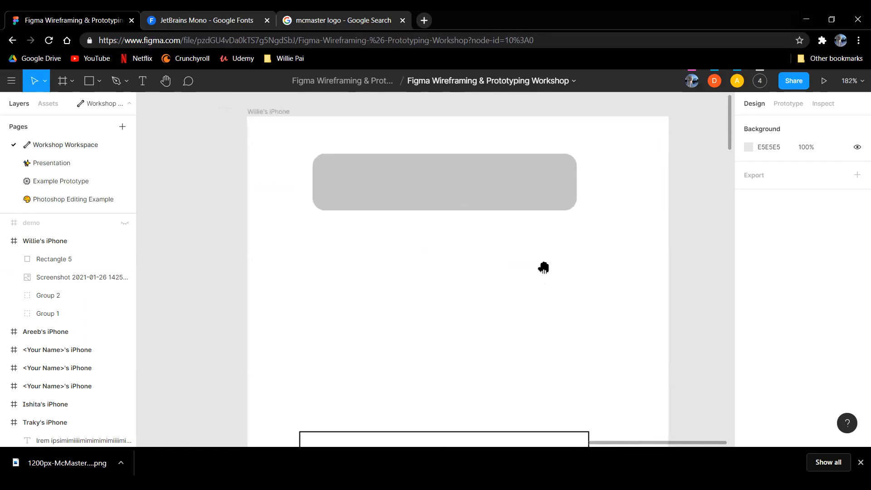
pyautogui.scroll(-2, 542, 265)
pyautogui.scroll(-2, 542, 267)
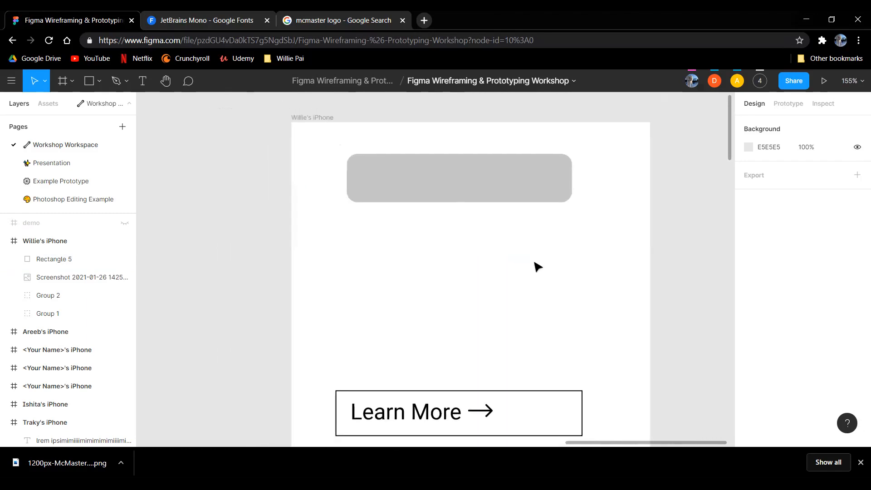
# Step: Set the grey rectangle's corner radius to 90 so its ends are fully rounded
pyautogui.click(472, 193)
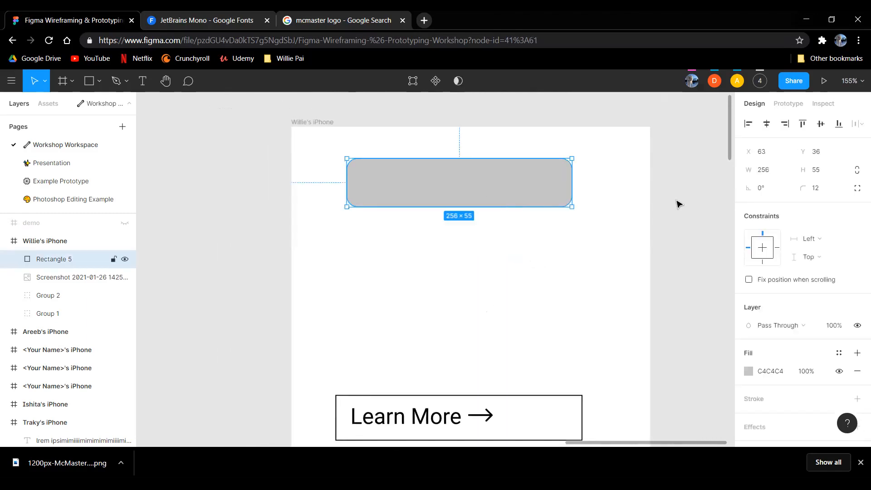
pyautogui.click(823, 188)
pyautogui.write('99')
pyautogui.press('Return')
pyautogui.click(562, 269)
# Step: Reposition the pill-shaped rectangle in the iPhone frame to about X 73, Y 65
pyautogui.moveTo(515, 200); pyautogui.dragTo(521, 225)
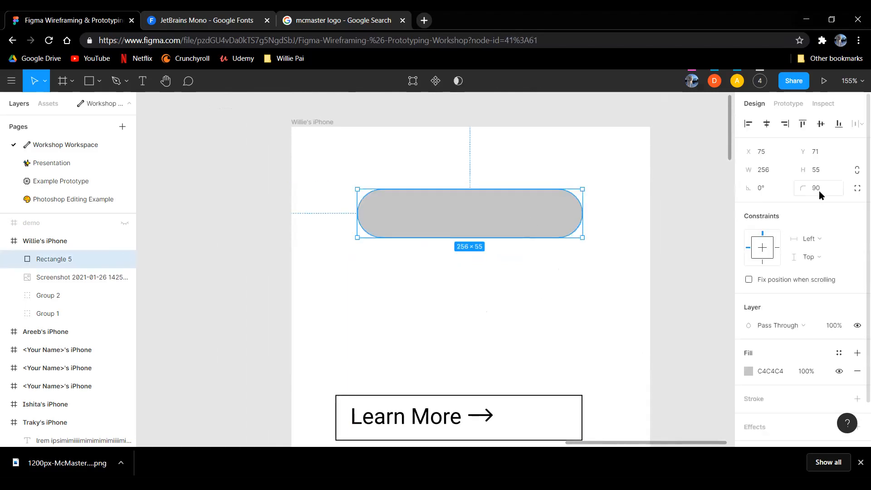
pyautogui.click(629, 298)
pyautogui.moveTo(523, 221); pyautogui.dragTo(514, 224)
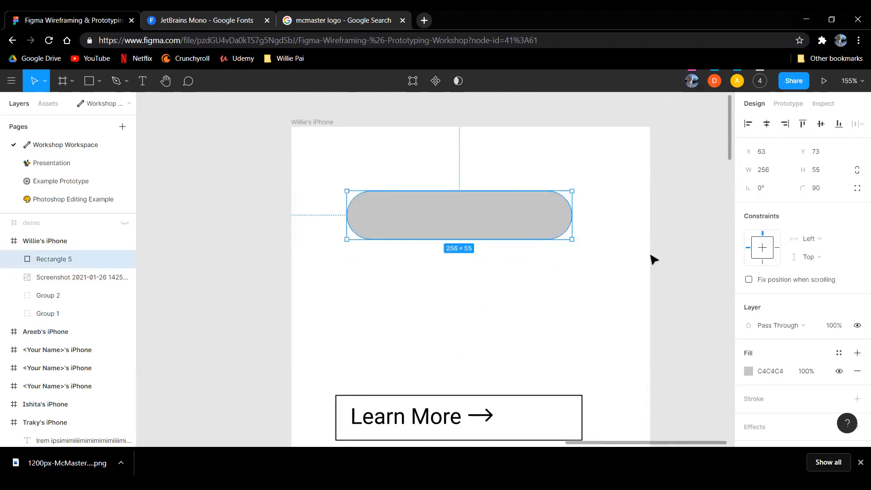
pyautogui.click(552, 188)
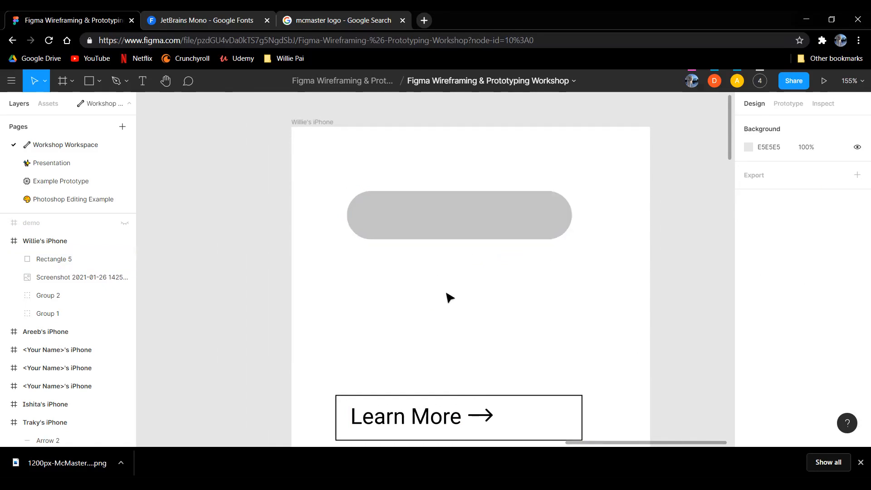
pyautogui.moveTo(525, 238); pyautogui.dragTo(495, 229)
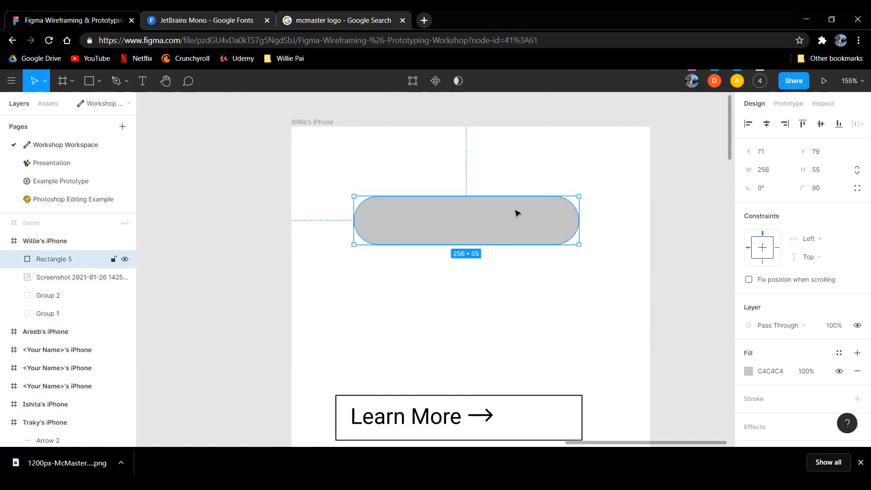
pyautogui.moveTo(556, 223); pyautogui.dragTo(547, 211)
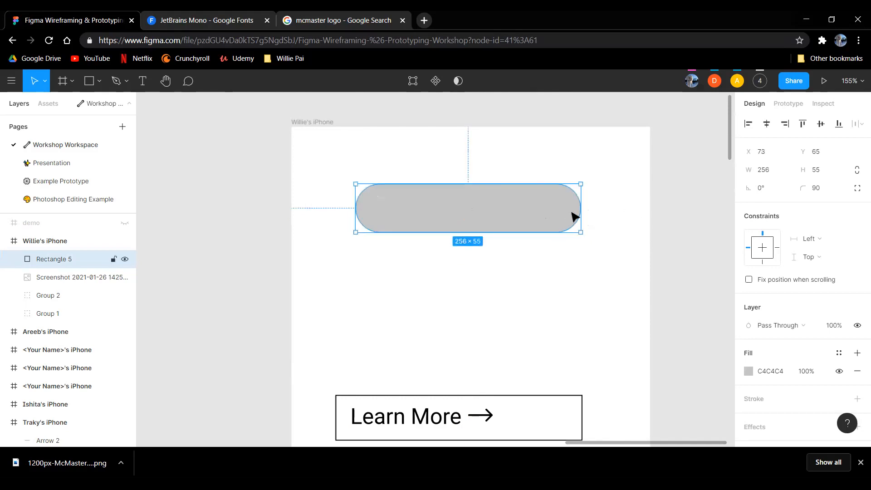
pyautogui.click(576, 274)
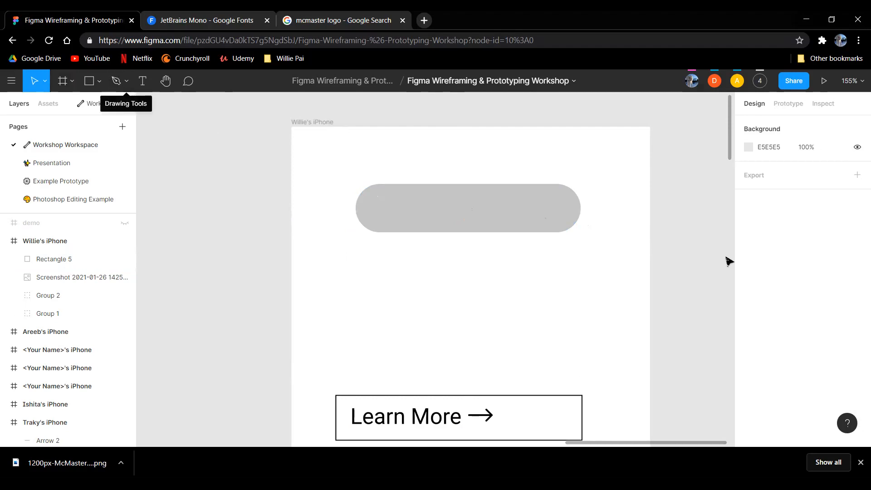
# Step: Shift the pill-shaped rectangle slightly right and down within the frame, keeping it above the "Learn More" button
pyautogui.click(526, 208)
pyautogui.click(566, 256)
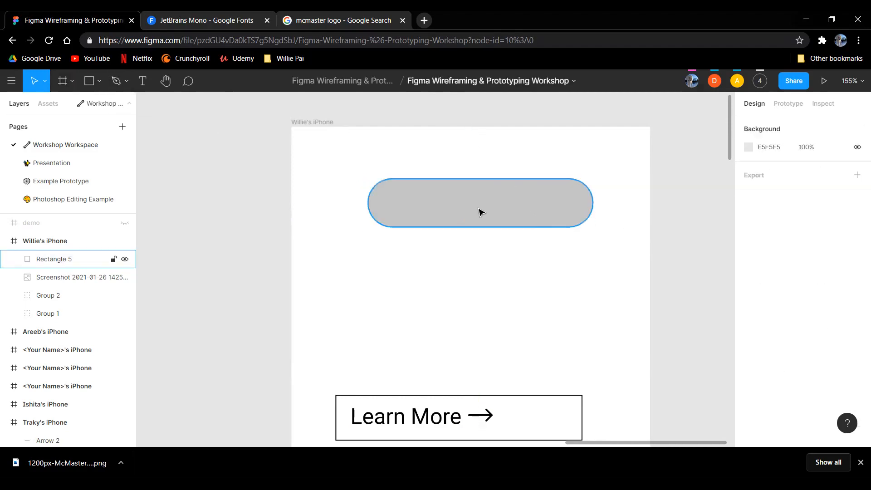
pyautogui.moveTo(479, 210); pyautogui.dragTo(480, 227)
pyautogui.click(602, 289)
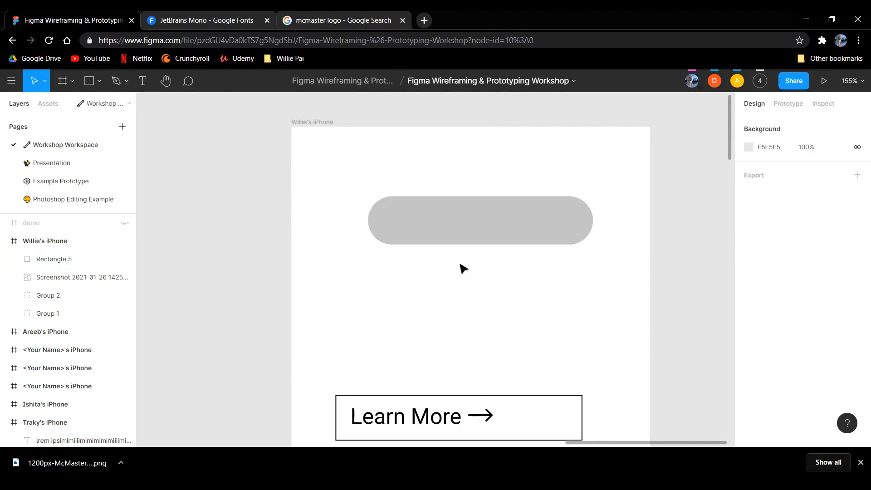
pyautogui.scroll(-1, 461, 265)
pyautogui.scroll(-1, 461, 266)
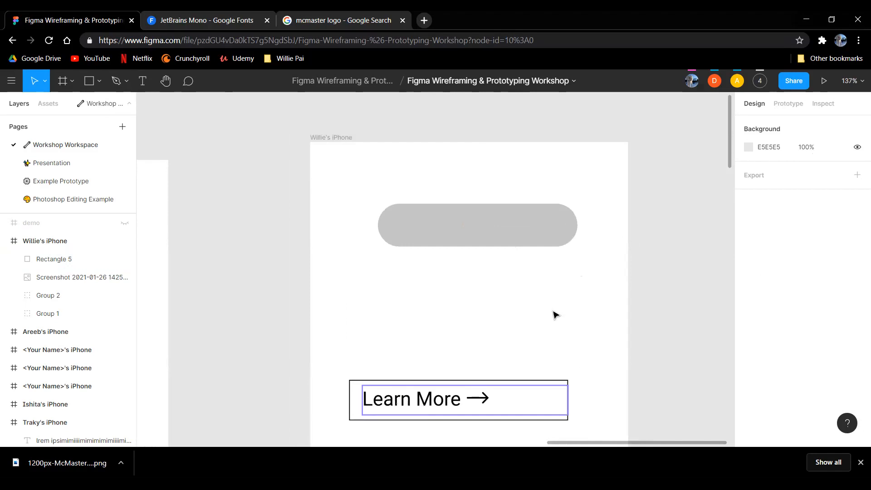
pyautogui.scroll(-1, 567, 295)
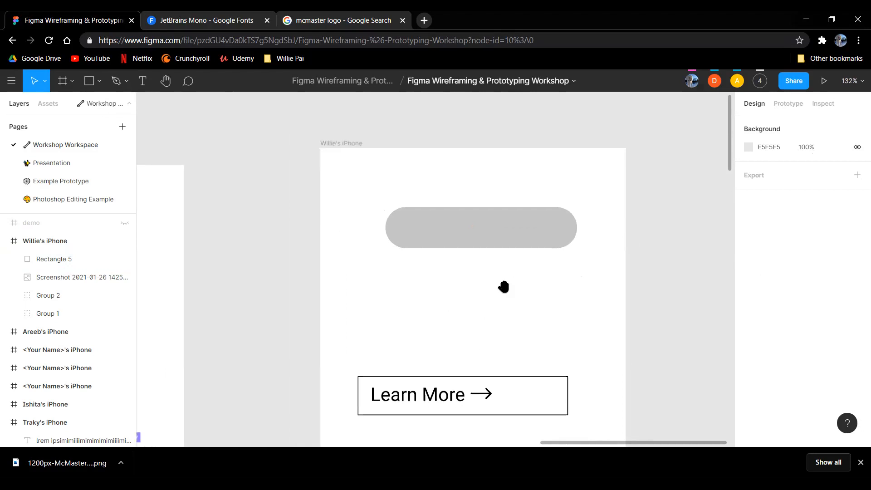
pyautogui.scroll(-3, 503, 286)
pyautogui.scroll(3, 498, 290)
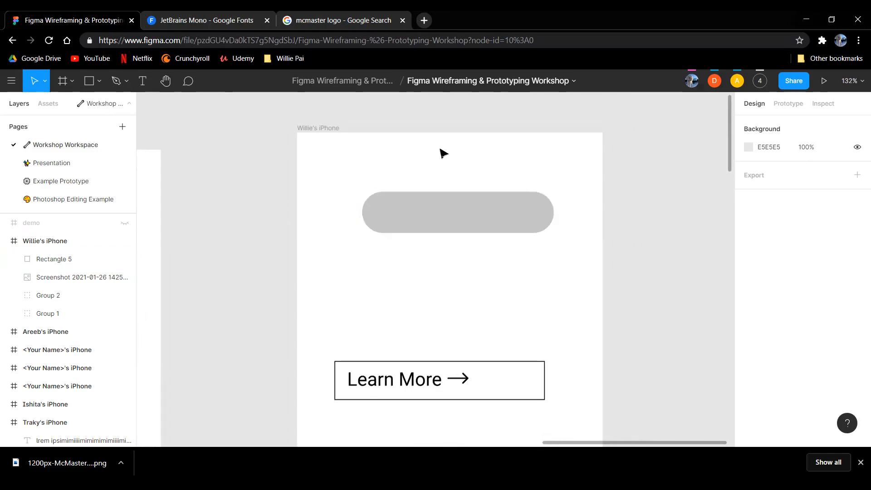
pyautogui.scroll(-2, 482, 233)
pyautogui.moveTo(418, 271); pyautogui.dragTo(457, 279)
pyautogui.scroll(-1, 490, 238)
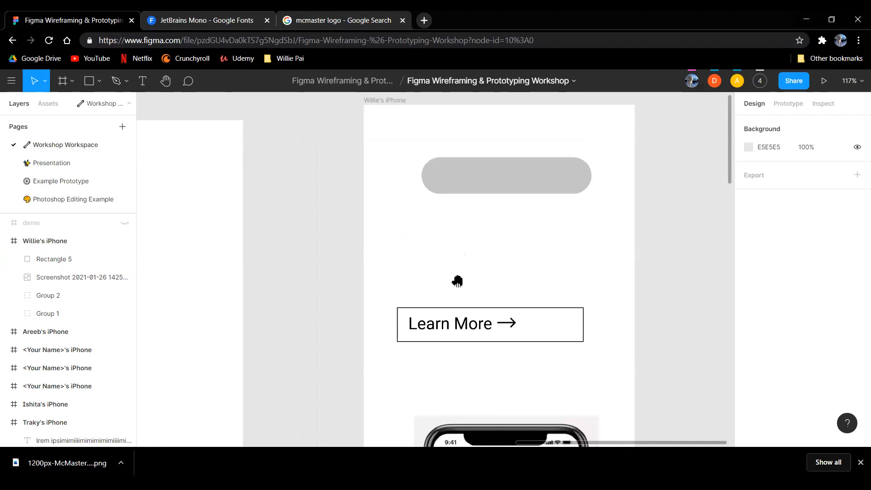
pyautogui.scroll(3, 464, 286)
pyautogui.scroll(2, 445, 305)
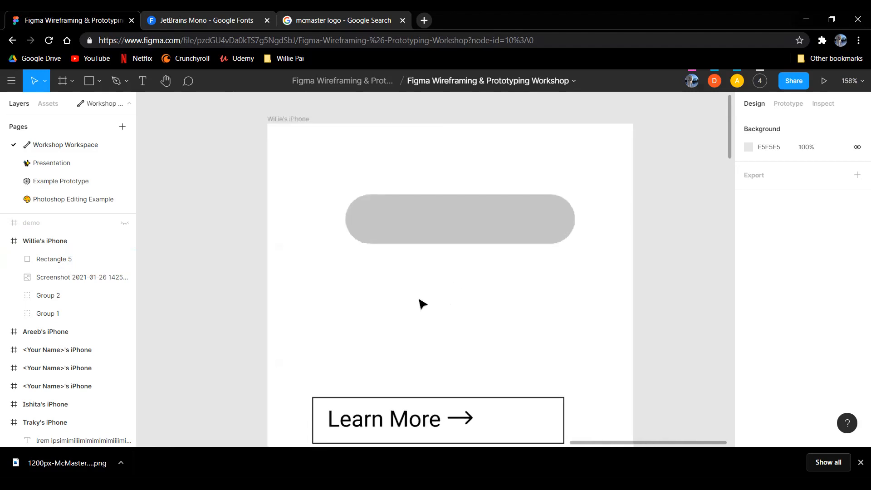
pyautogui.scroll(-3, 470, 184)
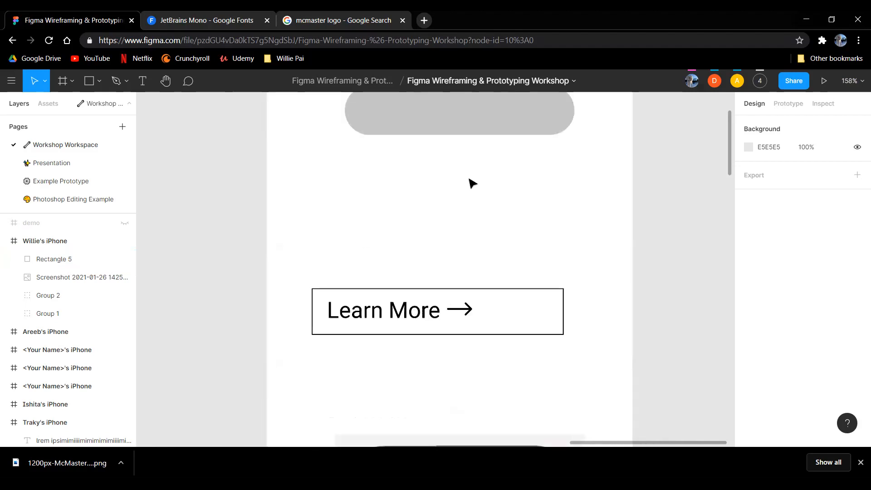
pyautogui.scroll(-1, 475, 209)
pyautogui.moveTo(472, 214); pyautogui.dragTo(460, 310)
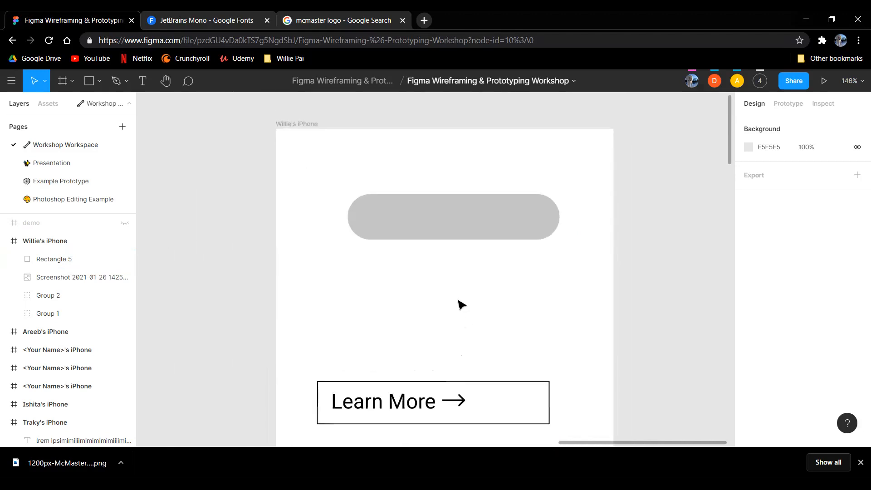
pyautogui.scroll(-1, 461, 304)
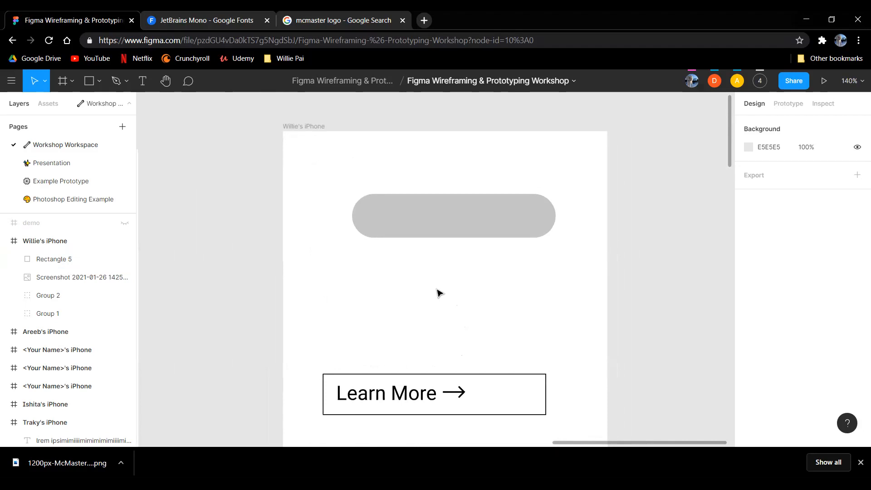
pyautogui.scroll(-5, 474, 235)
pyautogui.scroll(-1, 447, 163)
pyautogui.scroll(6, 450, 307)
pyautogui.scroll(3, 449, 254)
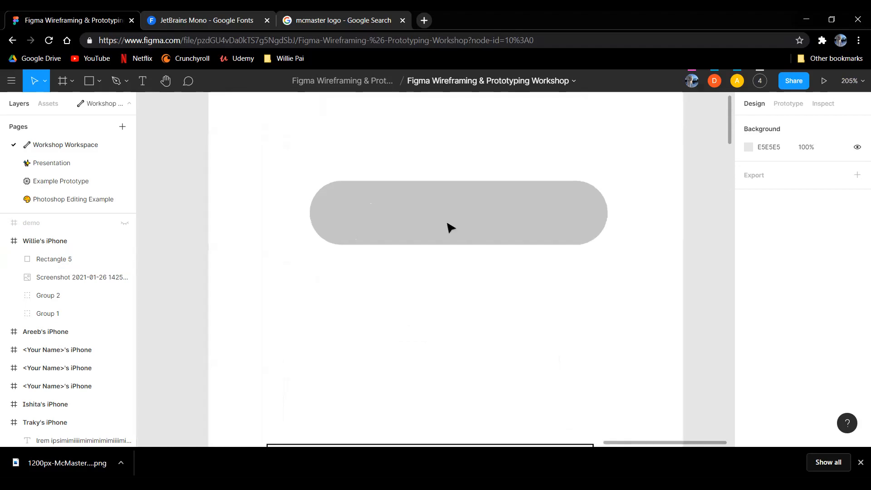
pyautogui.doubleClick(449, 227)
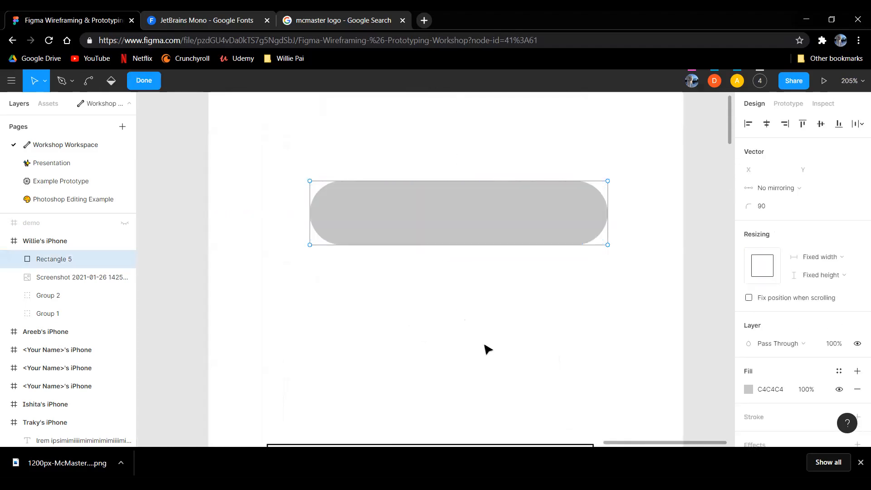
pyautogui.press('Escape')
pyautogui.press('Escape')
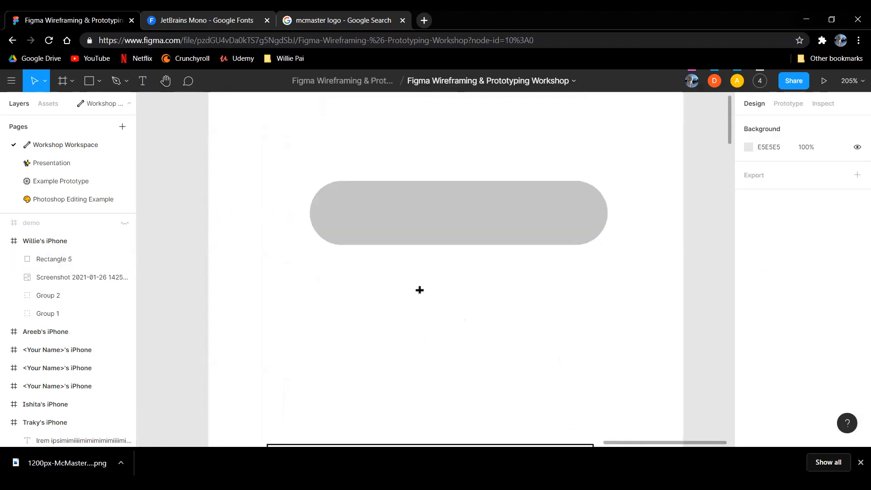
# Step: Add the text "Submit" on the grey pill-shaped rectangle and centre it within the shape
pyautogui.press('t')
pyautogui.click(345, 201)
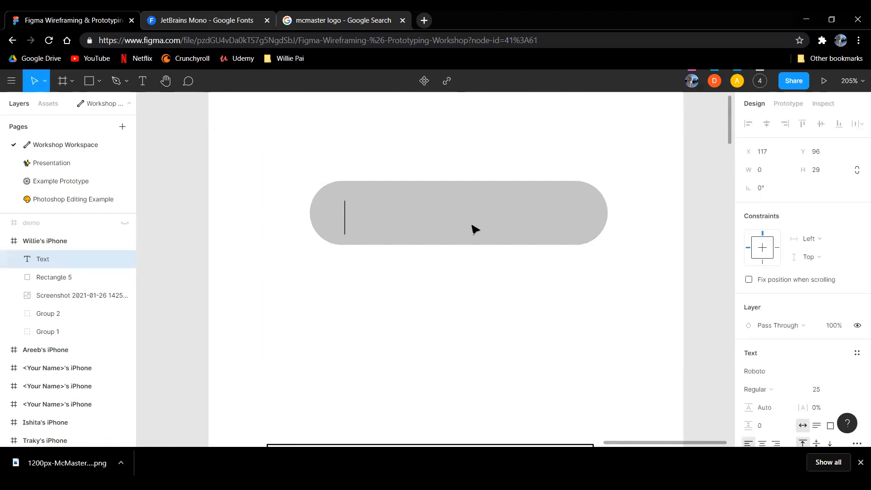
pyautogui.write('Submit')
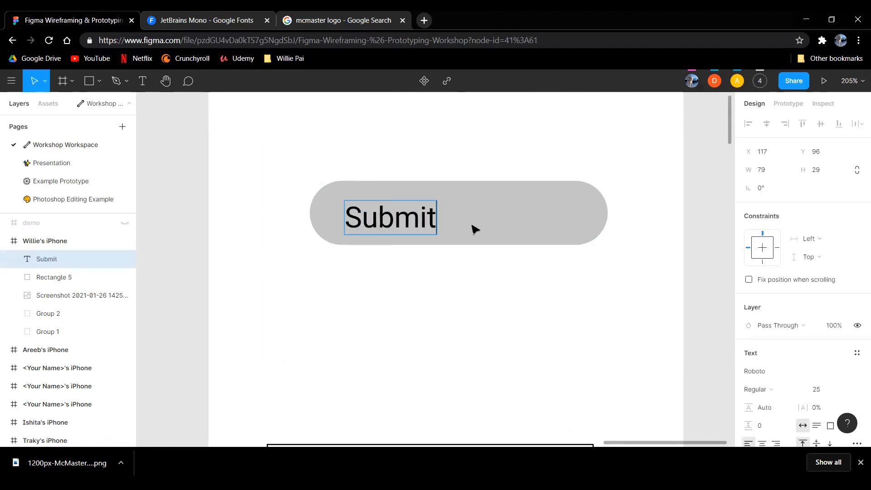
pyautogui.press('Escape')
pyautogui.moveTo(407, 223); pyautogui.dragTo(472, 217)
pyautogui.click(505, 291)
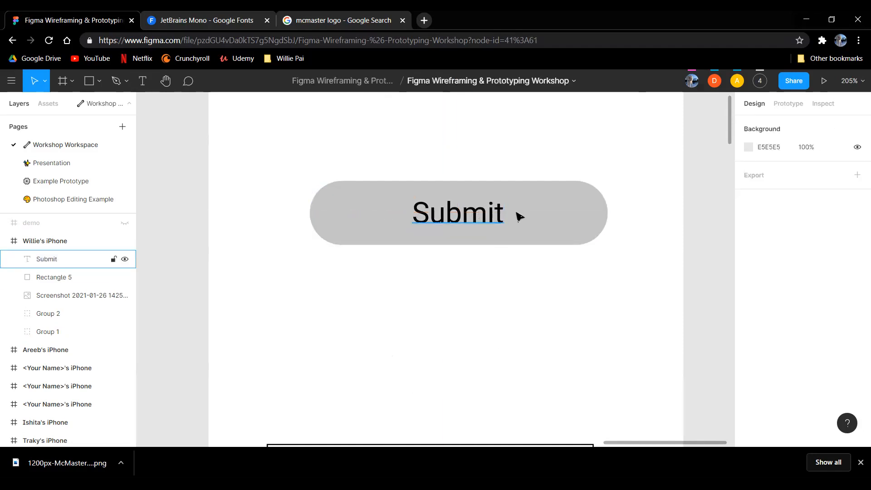
# Step: Change the pill-shaped rectangle's fill to the document's bright blue, 0099FF
pyautogui.click(544, 217)
pyautogui.click(766, 372)
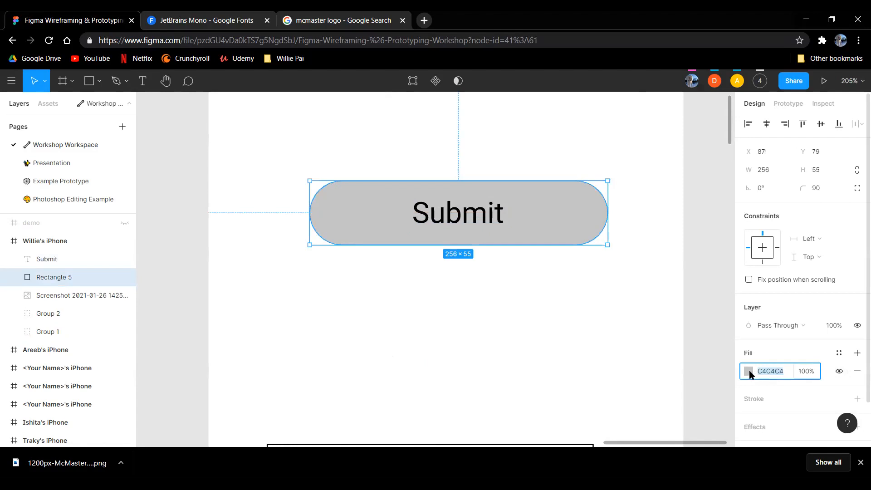
pyautogui.click(749, 373)
pyautogui.moveTo(675, 312); pyautogui.dragTo(685, 313)
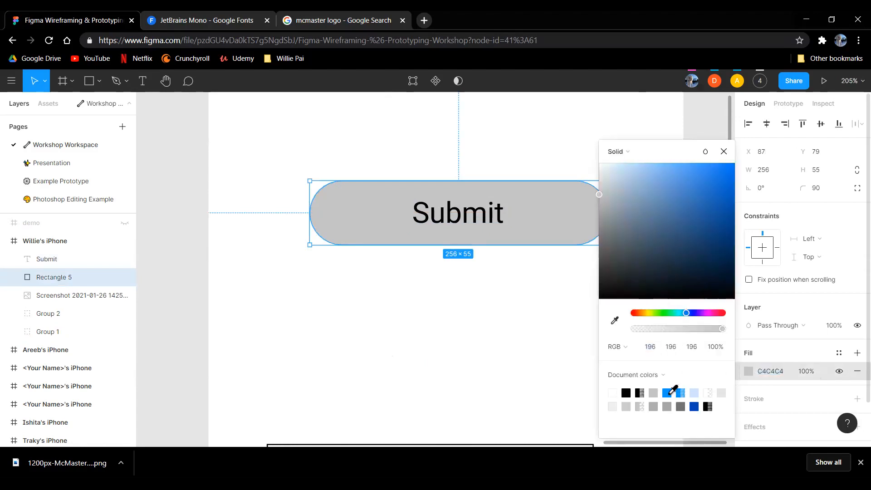
pyautogui.click(667, 392)
pyautogui.click(485, 311)
# Step: Change the "Submit" text's fill to white, FFFFFF
pyautogui.click(461, 216)
pyautogui.scroll(-3, 804, 349)
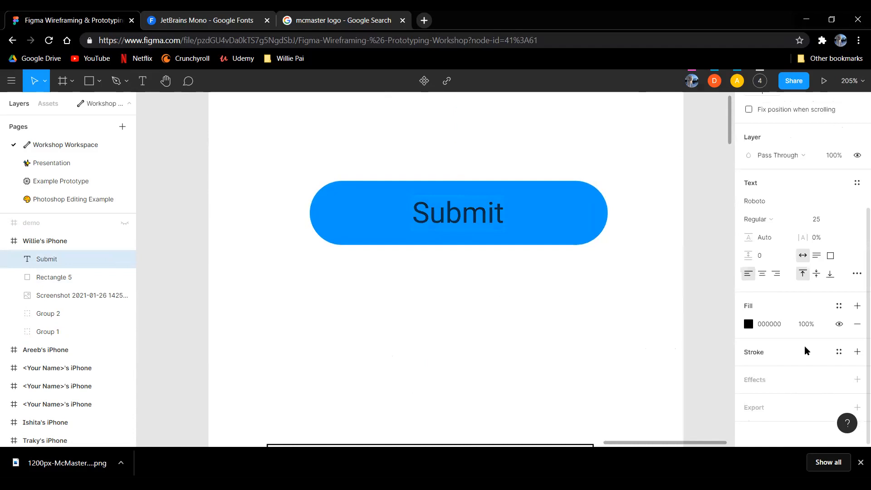
pyautogui.click(748, 324)
pyautogui.click(612, 392)
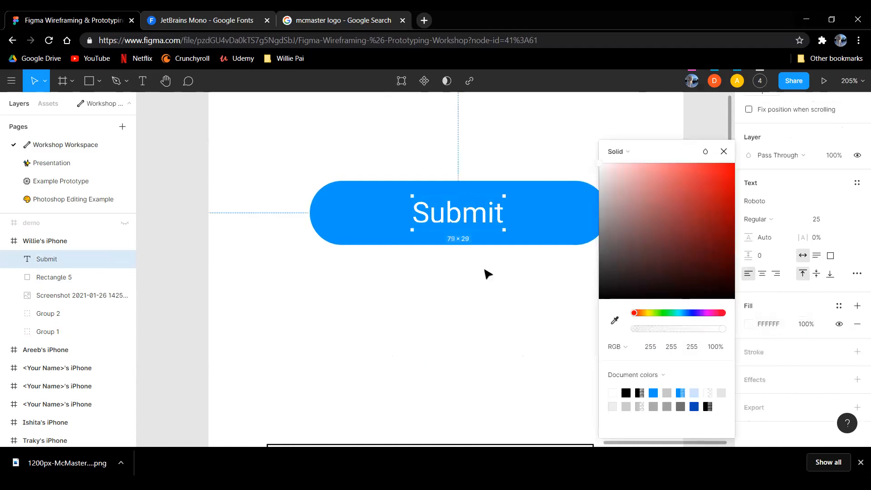
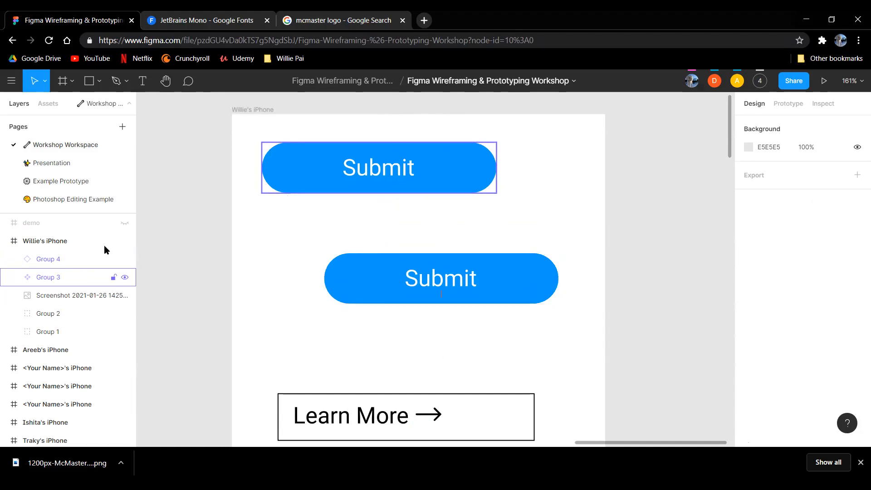
# Step: Select the main Submit component, then its instance Group 4, and move the instance to about X 113, Y 138
pyautogui.click(62, 276)
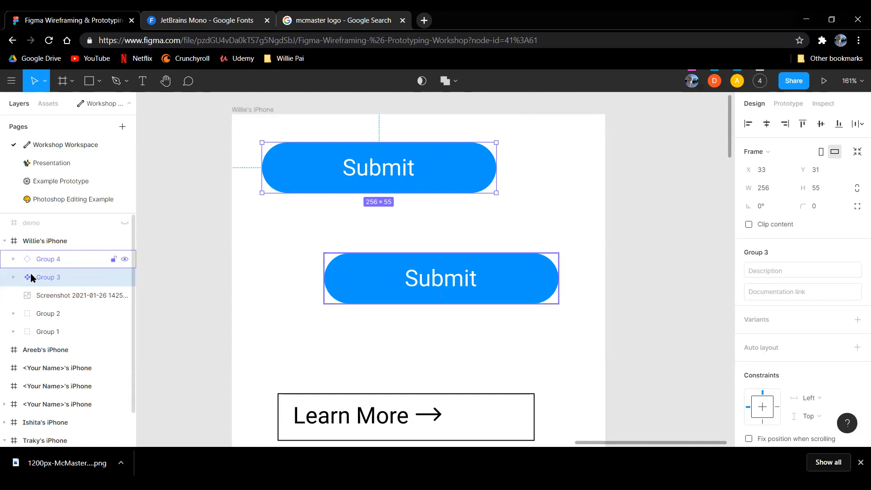
pyautogui.click(50, 261)
pyautogui.moveTo(529, 290)
pyautogui.mouseDown()
pyautogui.moveTo(544, 287)
pyautogui.moveTo(538, 282)
pyautogui.mouseUp()
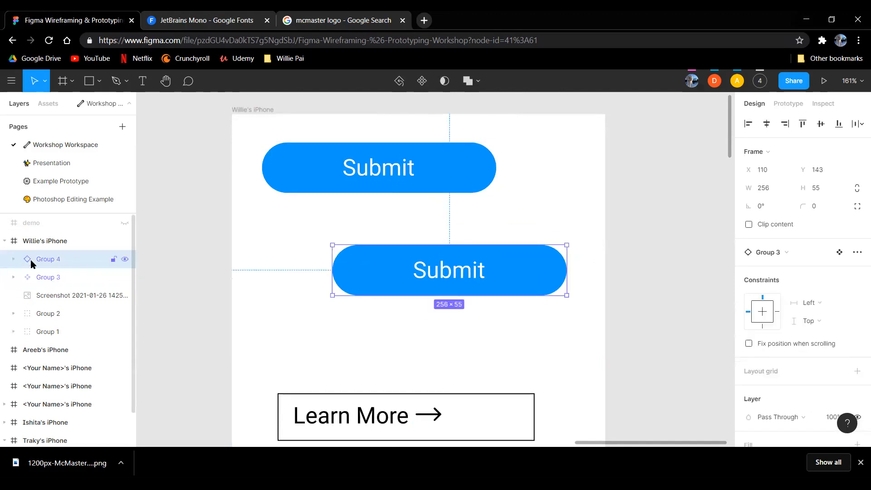
pyautogui.moveTo(527, 274); pyautogui.dragTo(525, 254)
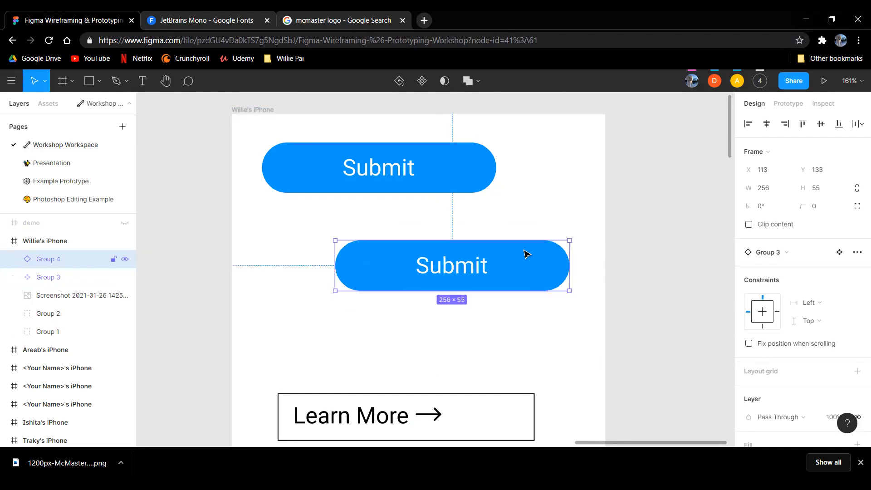
pyautogui.click(565, 218)
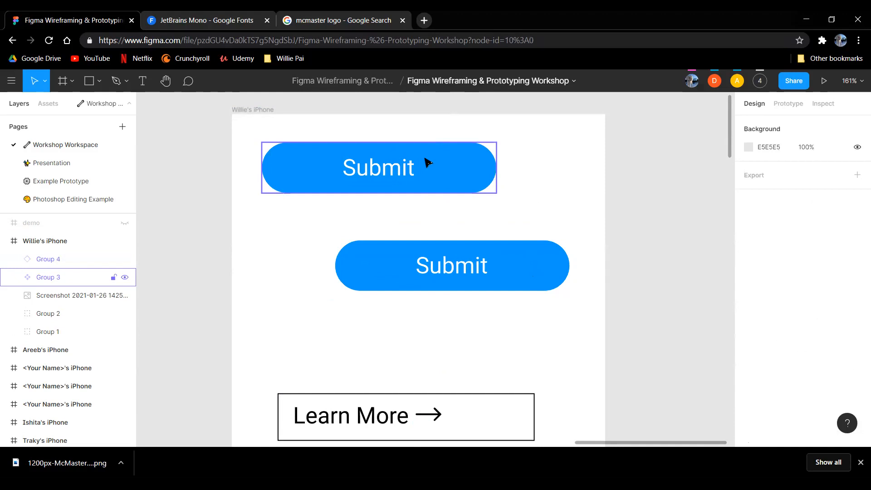
# Step: Move the main Submit component, Group 3, within the iPhone frame to about X 71, Y 35
pyautogui.moveTo(390, 171); pyautogui.dragTo(420, 186)
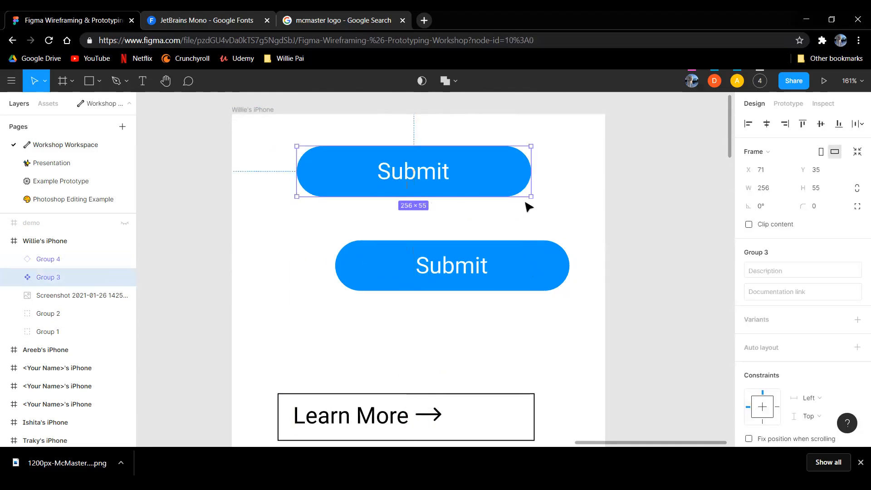
pyautogui.doubleClick(422, 173)
pyautogui.press('Escape')
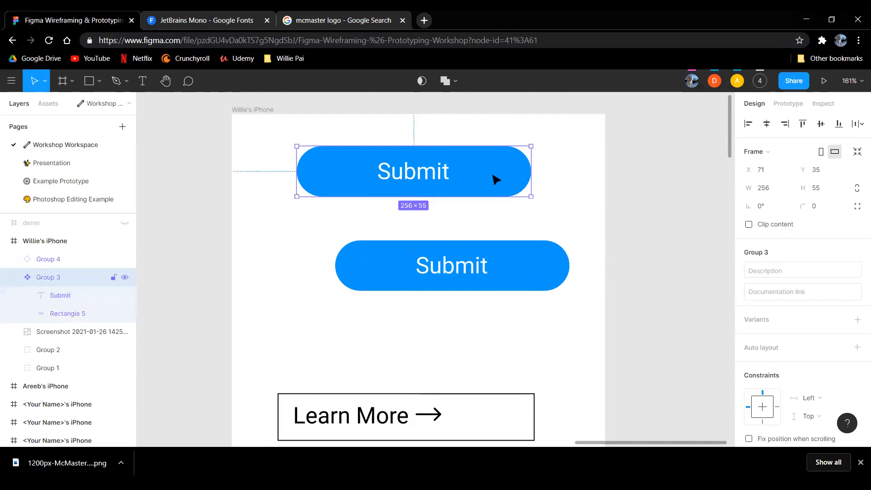
# Step: Change the fill of Rectangle 5 inside the main Submit component to red, FF001F
pyautogui.scroll(-2, 756, 295)
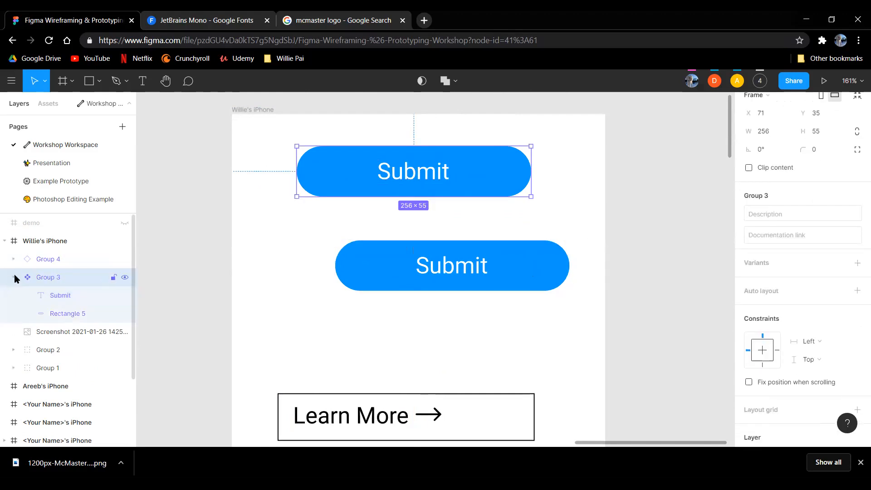
pyautogui.click(79, 313)
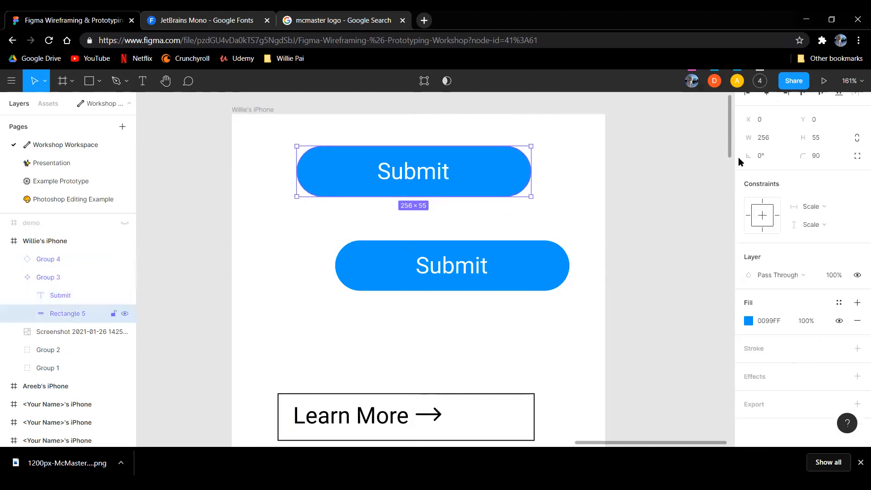
pyautogui.click(748, 321)
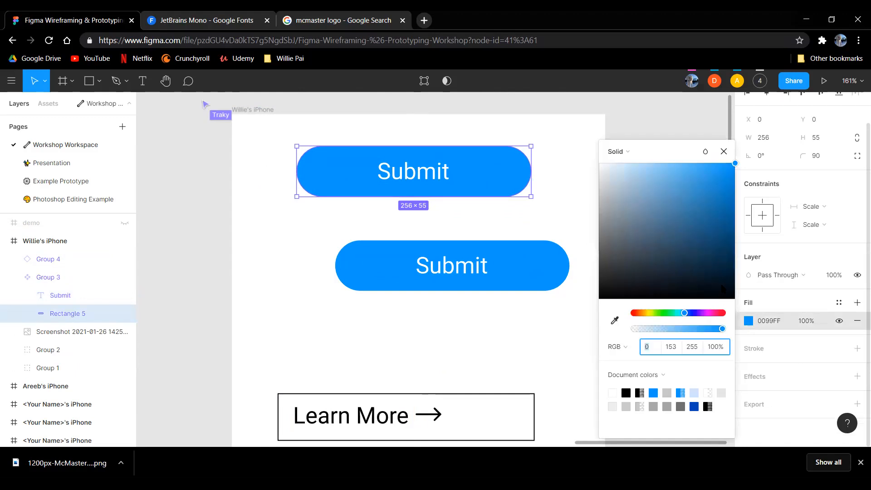
pyautogui.click(720, 314)
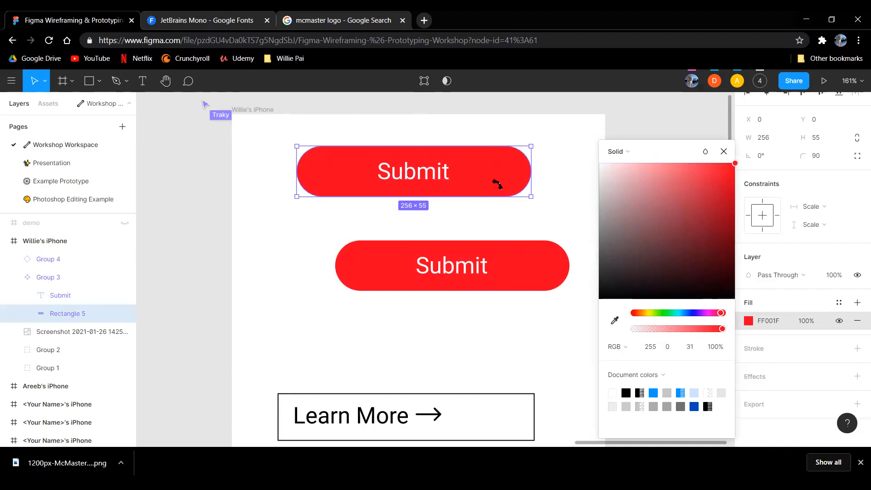
pyautogui.click(304, 220)
# Step: Reposition both Submit buttons, placing the main component at X 50, Y 50 and the instance below it, farther right
pyautogui.moveTo(353, 161); pyautogui.dragTo(341, 158)
pyautogui.moveTo(380, 258); pyautogui.dragTo(404, 271)
pyautogui.click(324, 183)
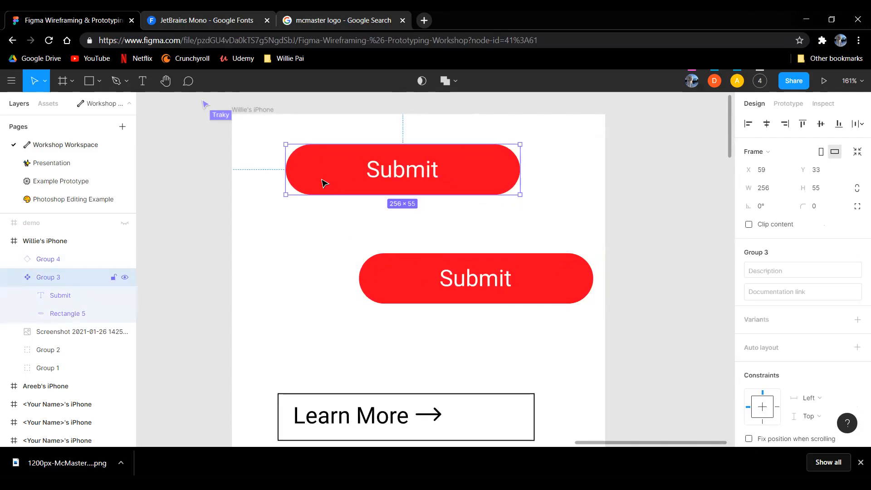
pyautogui.moveTo(324, 182); pyautogui.dragTo(360, 196)
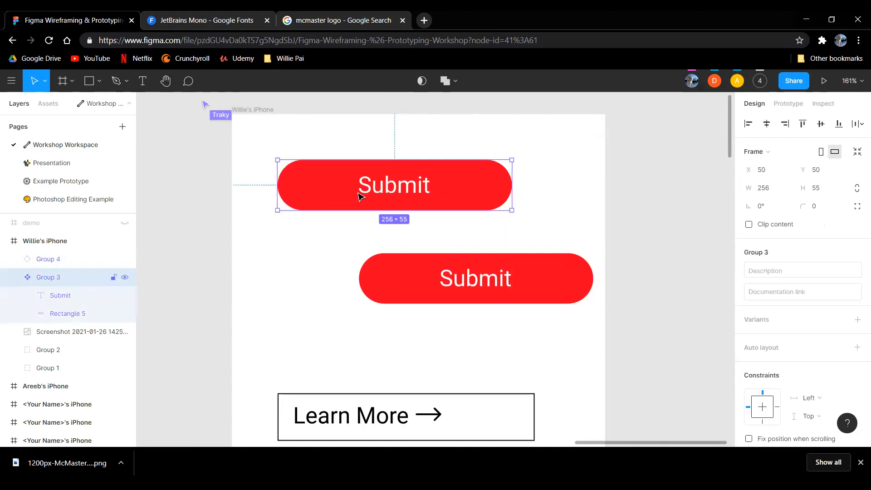
pyautogui.click(521, 289)
pyautogui.click(568, 222)
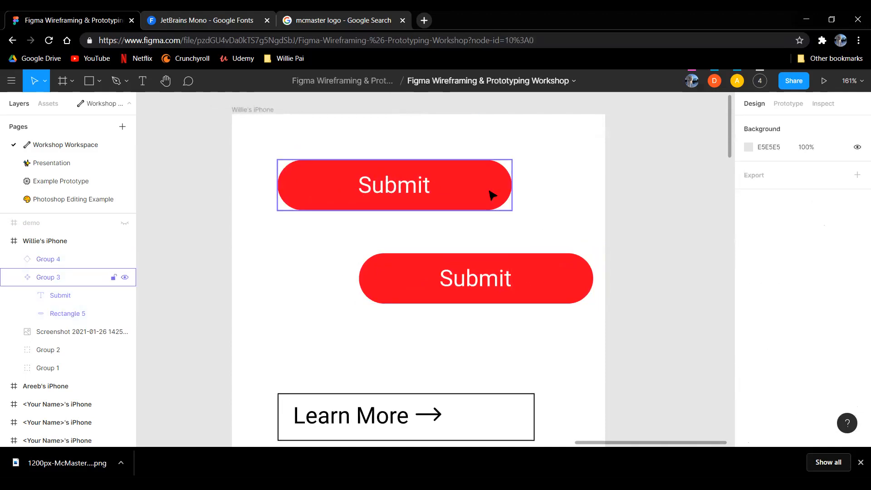
# Step: Reduce the corner radius of Rectangle 5 in the main Submit component to give the button slightly rounded corners
pyautogui.click(423, 190)
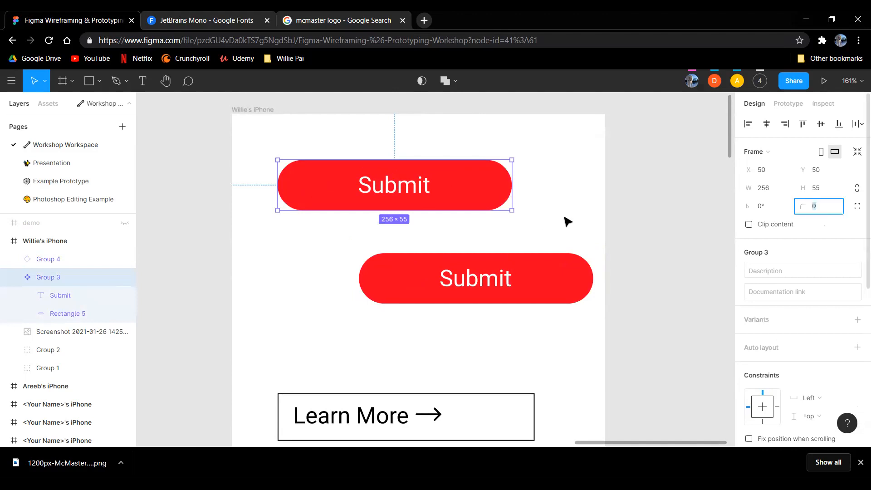
pyautogui.click(75, 313)
pyautogui.click(833, 188)
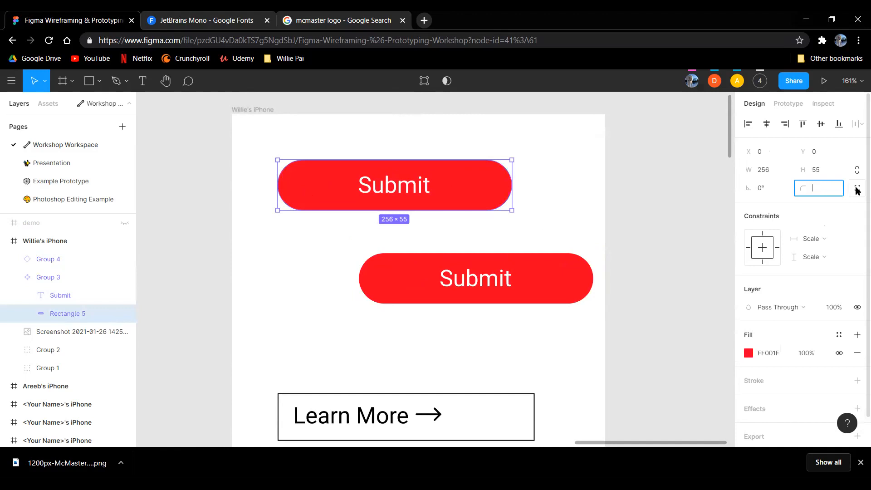
pyautogui.press('Return')
pyautogui.click(524, 229)
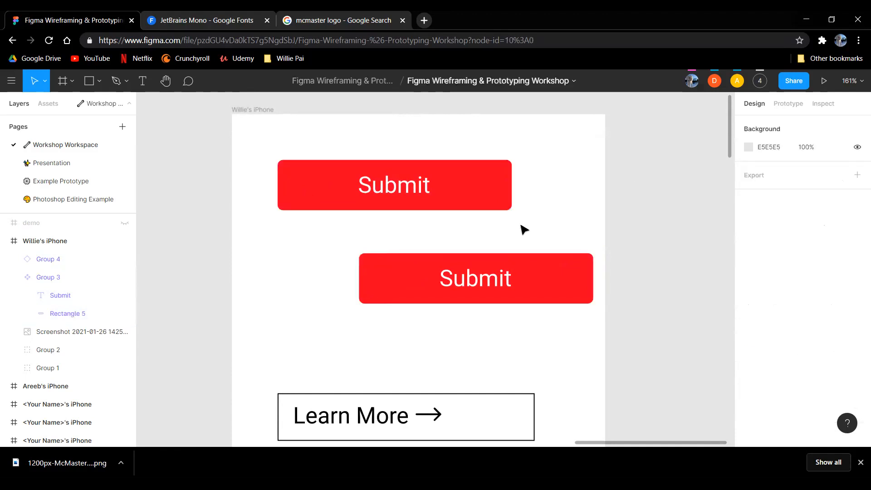
pyautogui.click(508, 180)
pyautogui.scroll(-4, 812, 295)
pyautogui.scroll(4, 798, 181)
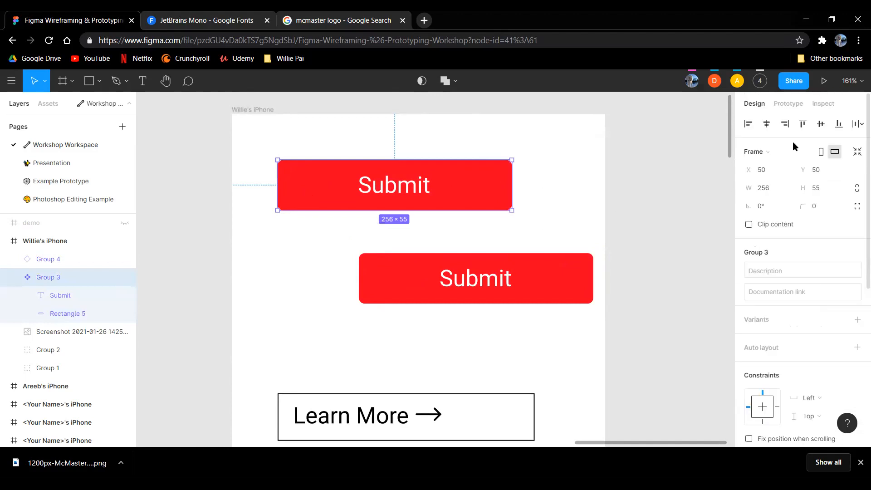
pyautogui.scroll(-2, 808, 304)
pyautogui.scroll(2, 798, 299)
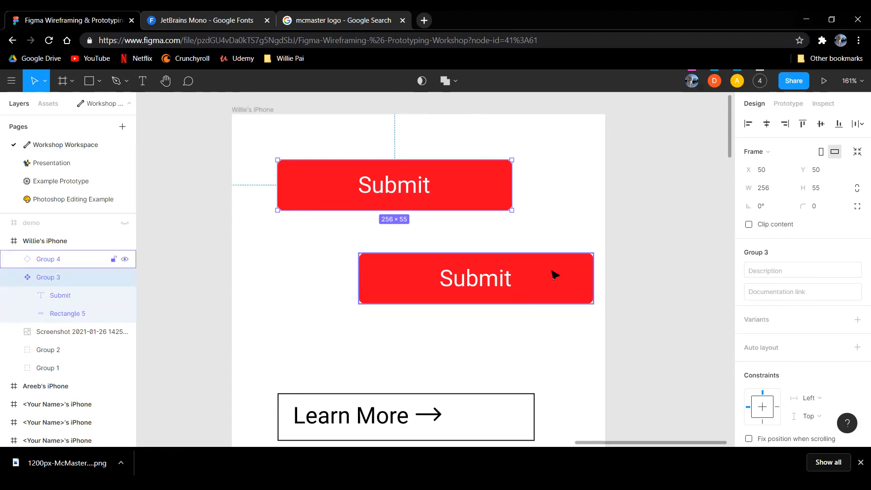
# Step: Move the Submit instance, Group 4, directly beneath the main component to X 50, Y 126
pyautogui.click(519, 248)
pyautogui.moveTo(510, 263); pyautogui.dragTo(454, 257)
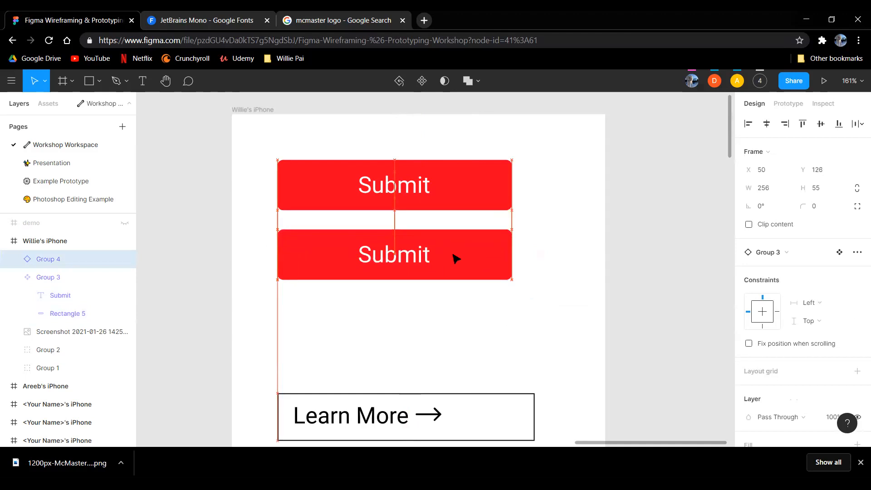
pyautogui.doubleClick(422, 259)
pyautogui.press('Escape')
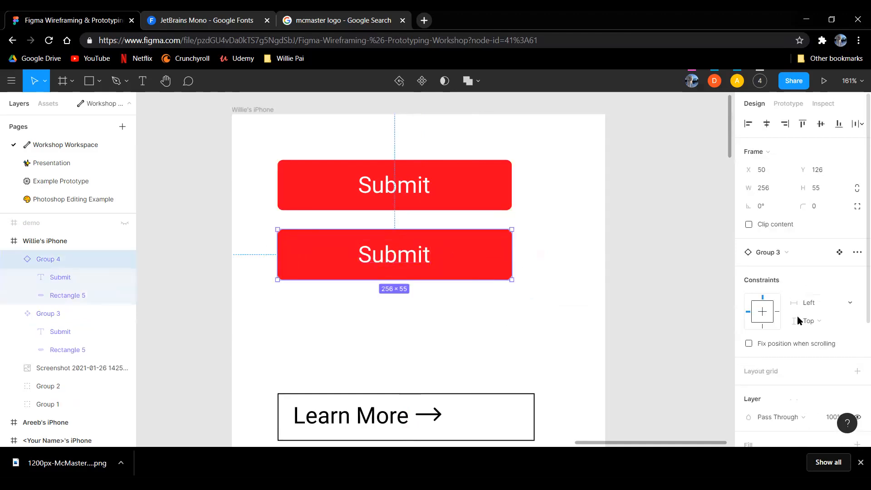
# Step: Change the fill of Rectangle 5 inside the Group 4 instance to the bright blue document color
pyautogui.scroll(-5, 725, 327)
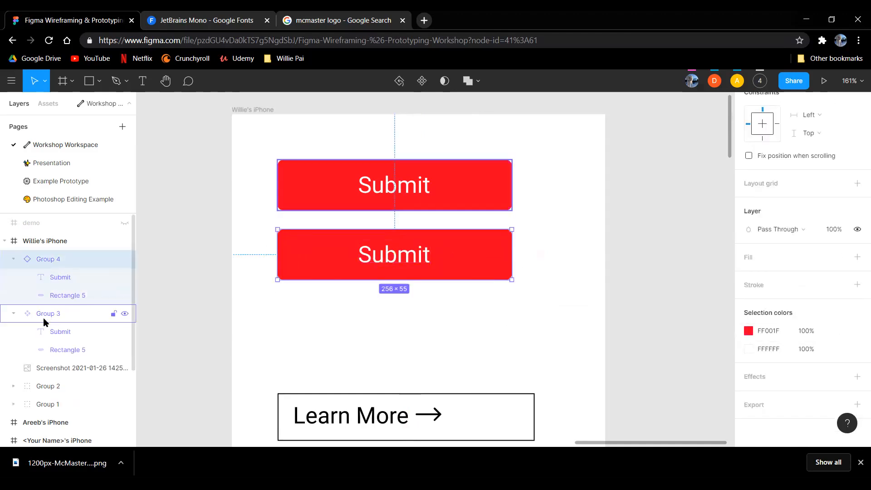
pyautogui.click(117, 296)
pyautogui.click(748, 320)
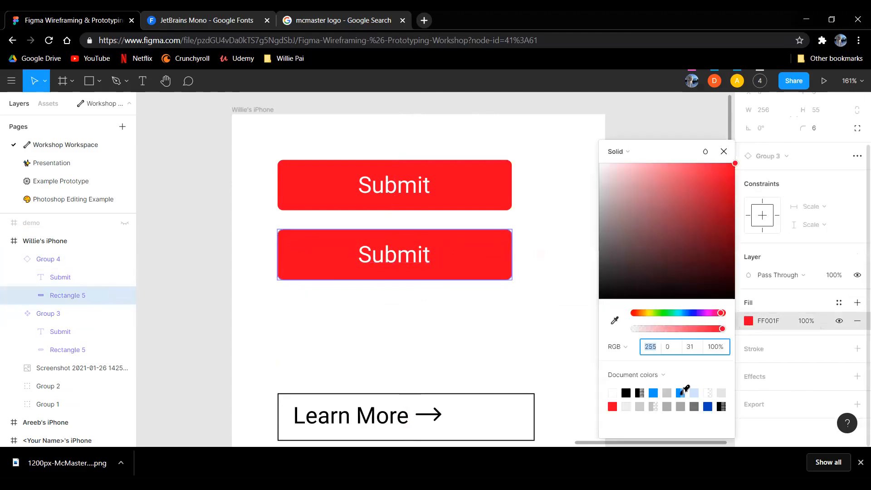
pyautogui.click(654, 392)
pyautogui.click(521, 188)
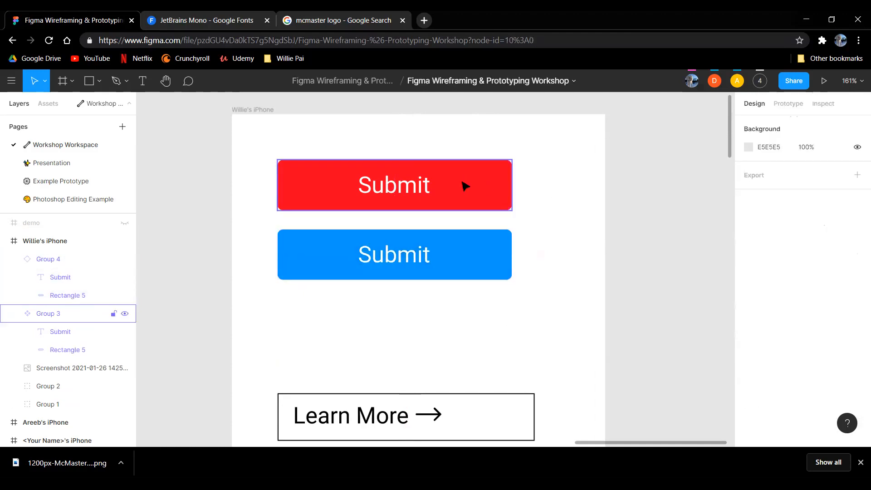
# Step: Duplicate the red main Submit component twice, stacking both copies below the blue button, left-aligned with 21 px gaps
pyautogui.click(309, 176)
pyautogui.moveTo(547, 211); pyautogui.dragTo(307, 150)
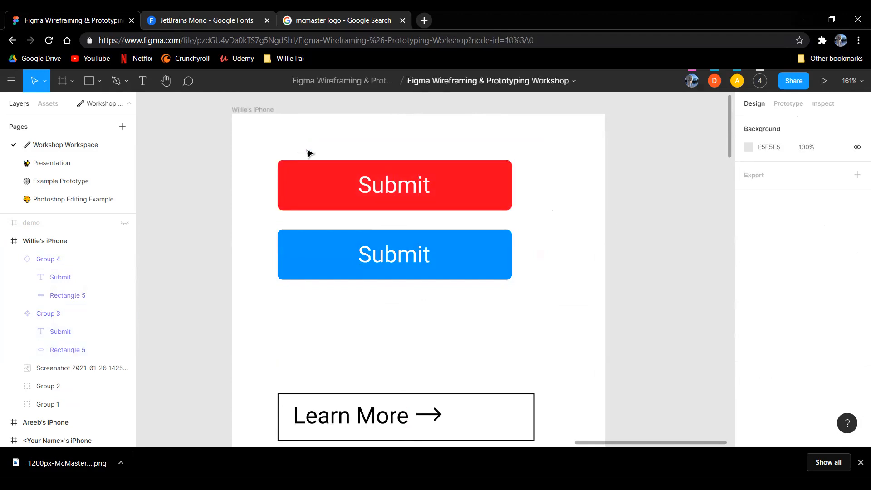
pyautogui.moveTo(565, 301); pyautogui.dragTo(537, 284)
pyautogui.moveTo(486, 196); pyautogui.dragTo(486, 336)
pyautogui.moveTo(501, 196); pyautogui.dragTo(479, 400)
pyautogui.click(579, 297)
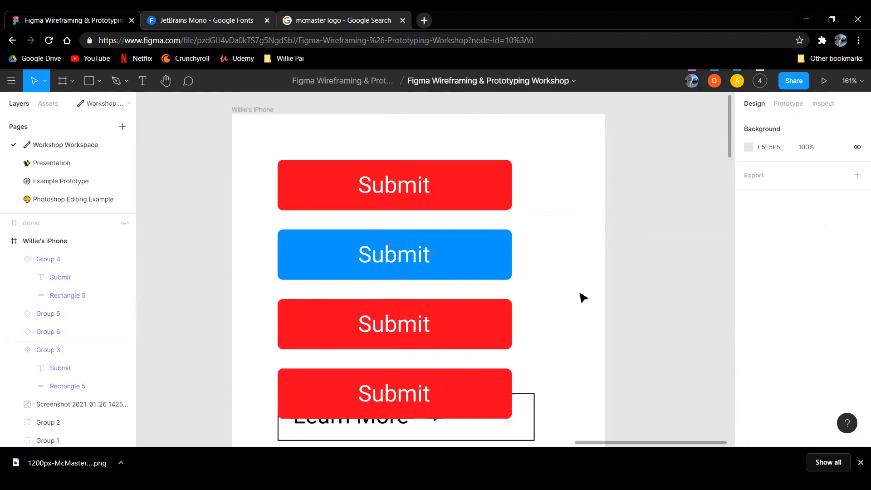
# Step: Change the label of the third button, the Group 5 instance, to Hello
pyautogui.scroll(-1, 499, 290)
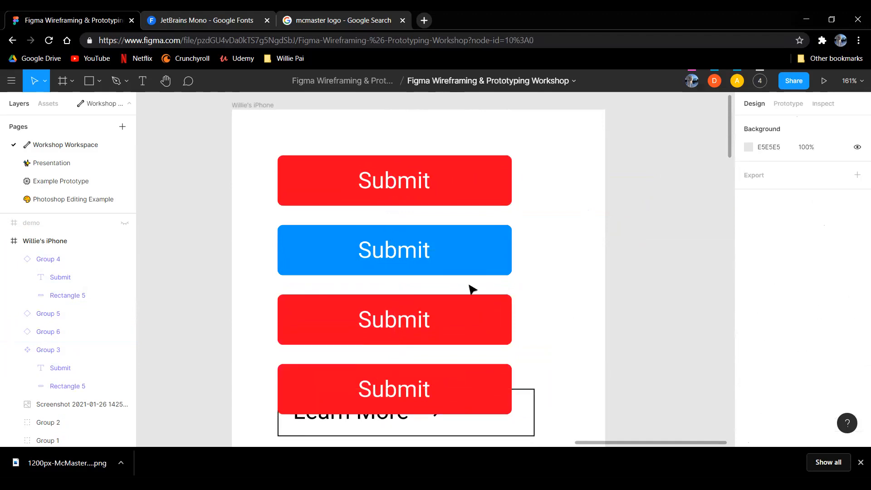
pyautogui.click(387, 319)
pyautogui.doubleClick(407, 318)
pyautogui.doubleClick(420, 321)
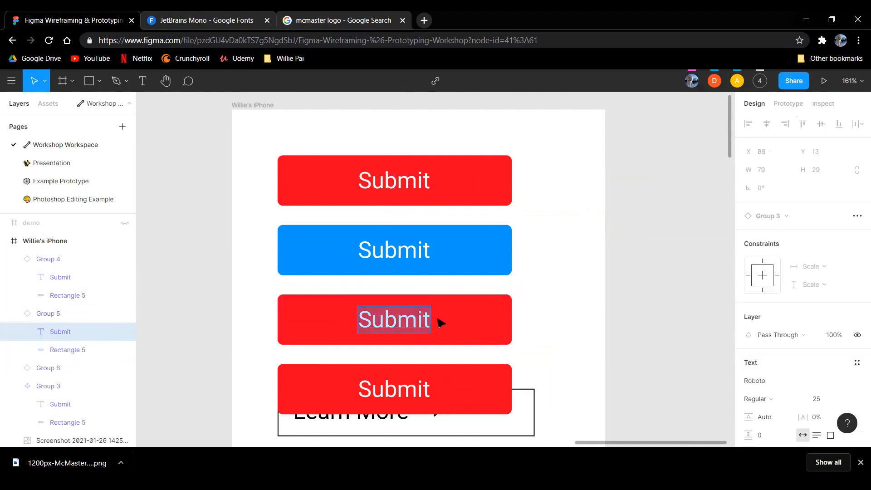
pyautogui.write('Hello')
pyautogui.press('Escape')
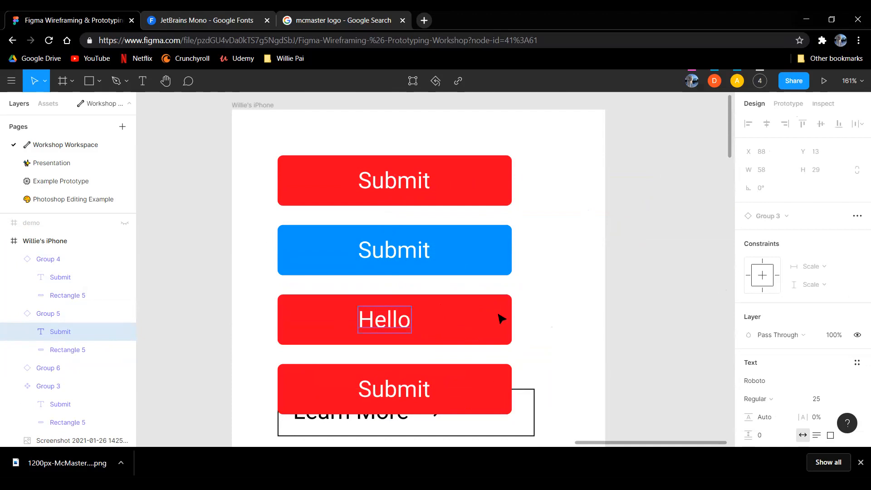
pyautogui.moveTo(396, 320)
pyautogui.mouseDown()
pyautogui.moveTo(421, 321)
pyautogui.moveTo(399, 319)
pyautogui.mouseUp()
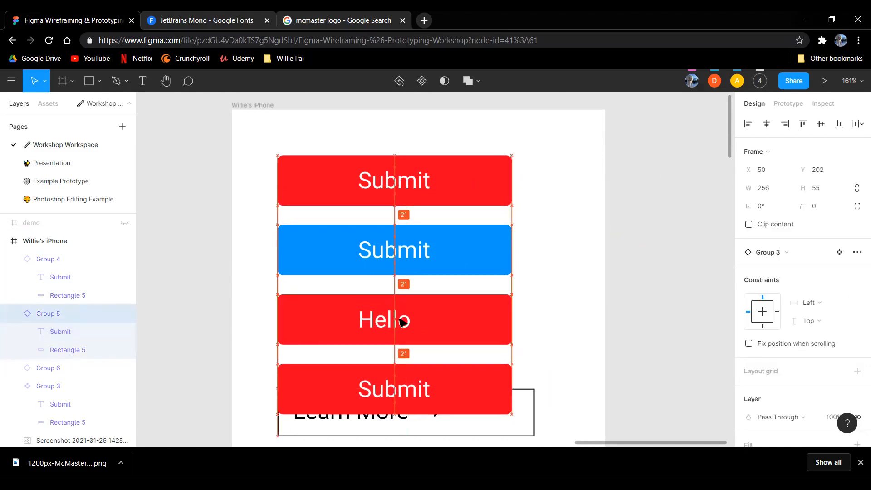
pyautogui.click(571, 254)
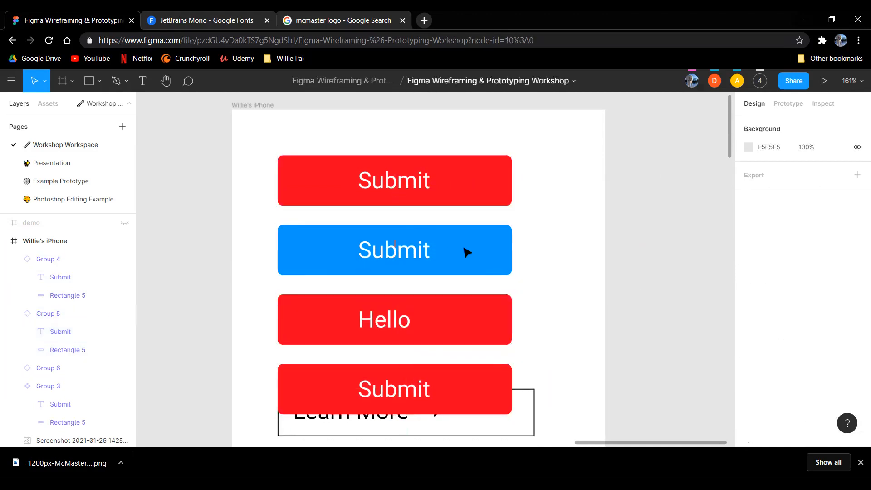
# Step: Change the red selection color of the main Submit component, Group 3, to pink, FF0099
pyautogui.scroll(-1, 490, 233)
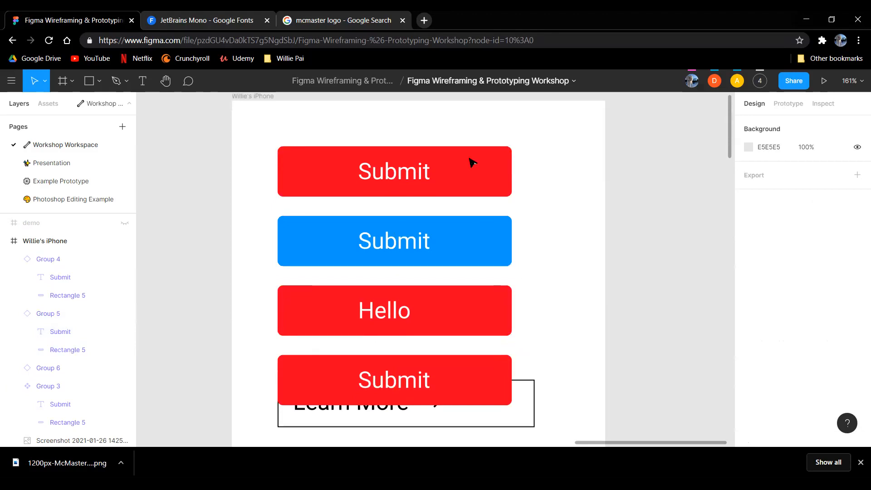
pyautogui.click(480, 171)
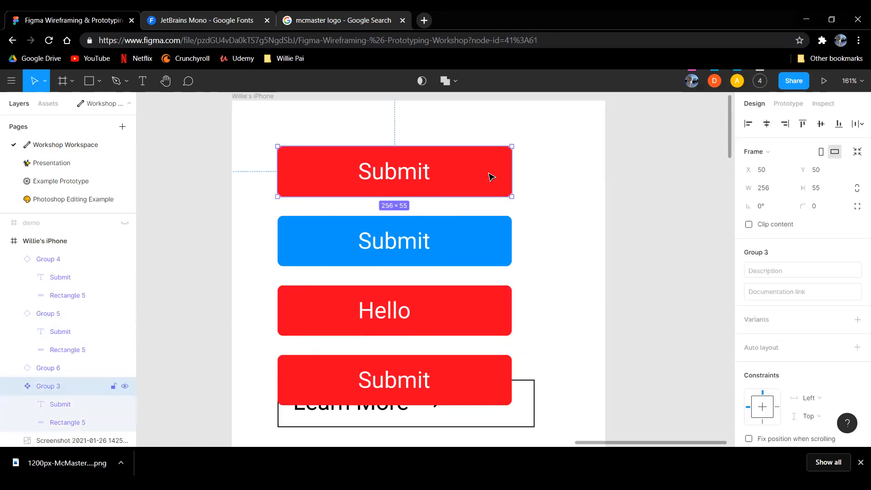
pyautogui.doubleClick(491, 177)
pyautogui.click(591, 210)
pyautogui.click(486, 171)
pyautogui.scroll(-5, 789, 318)
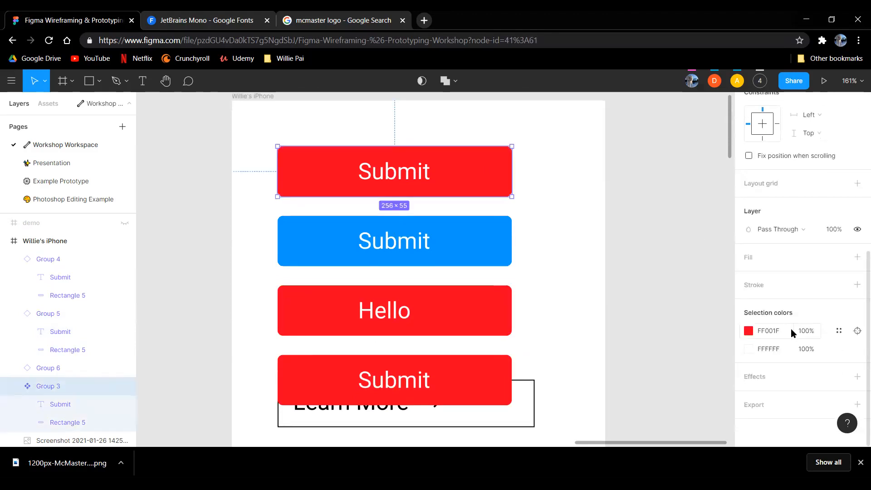
pyautogui.click(748, 332)
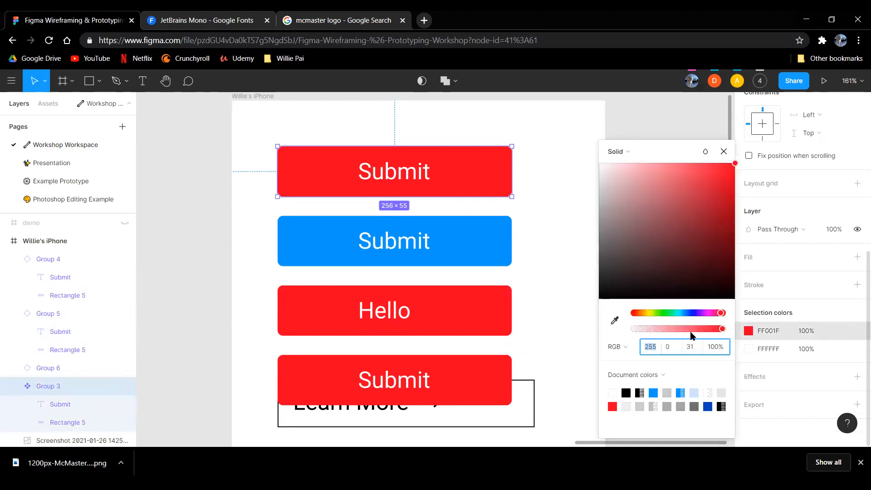
pyautogui.moveTo(706, 316); pyautogui.dragTo(715, 316)
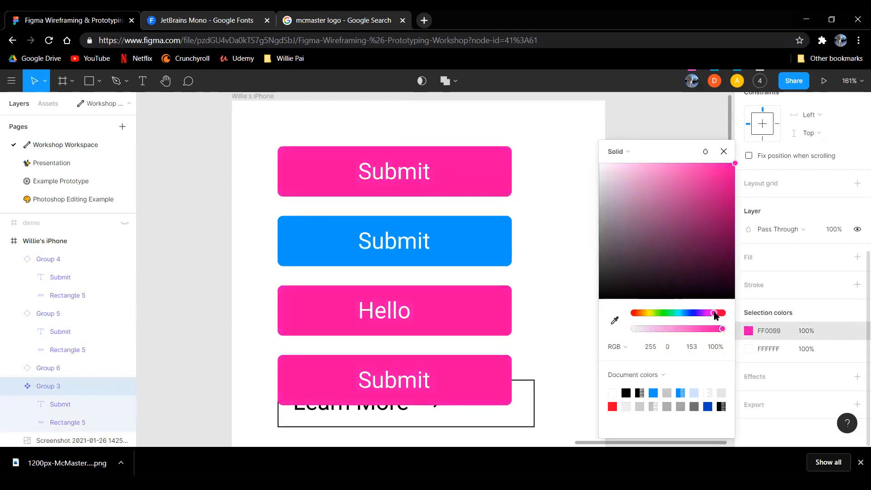
pyautogui.click(559, 278)
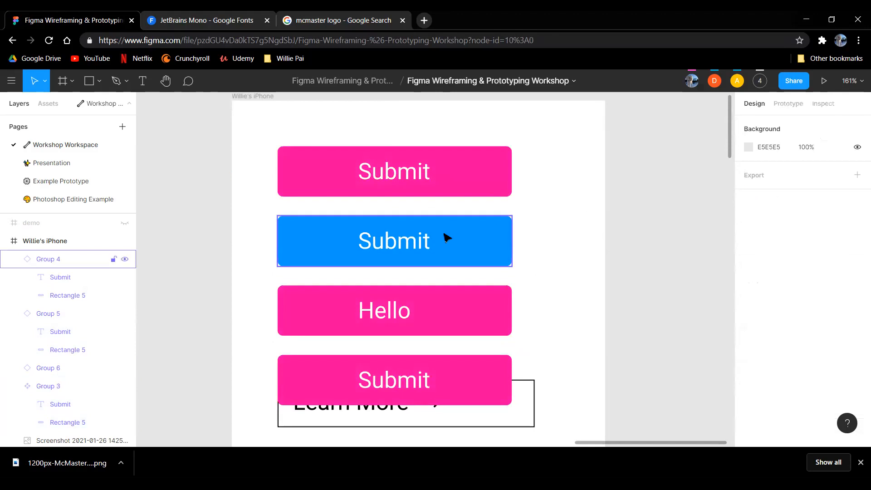
# Step: Compare the main component with its instances, examining how the blue override behaves against the main component's new color
pyautogui.click(473, 248)
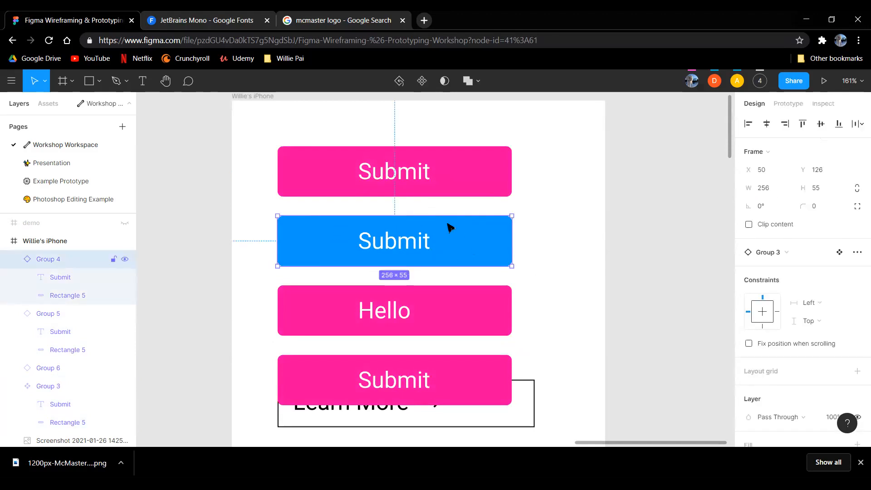
pyautogui.click(490, 181)
pyautogui.click(493, 249)
pyautogui.click(488, 322)
pyautogui.click(487, 361)
pyautogui.click(482, 308)
pyautogui.click(493, 263)
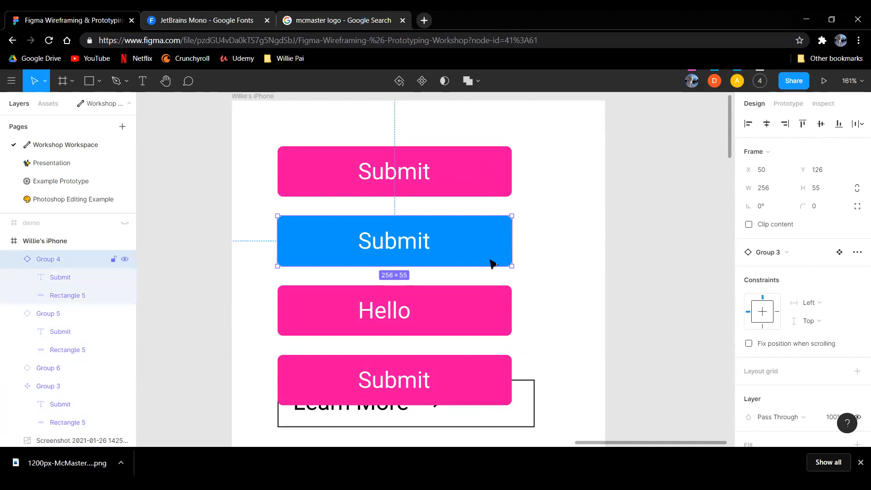
pyautogui.click(486, 299)
pyautogui.click(492, 249)
pyautogui.click(487, 189)
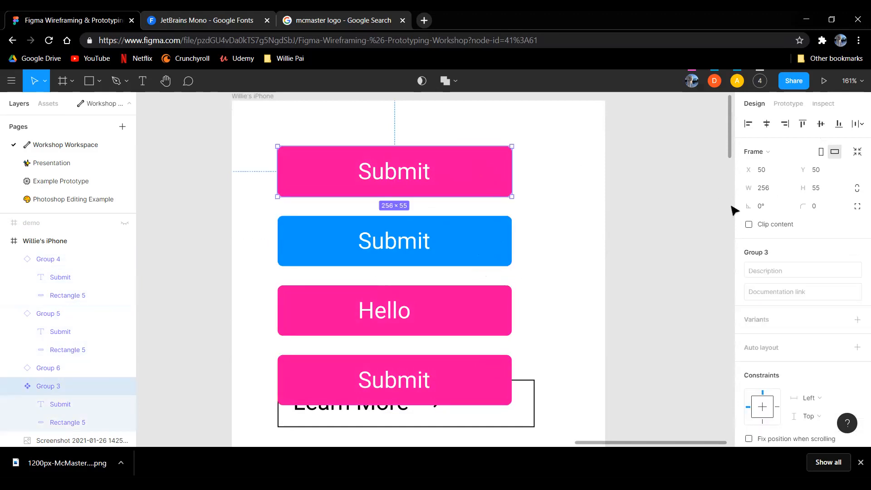
pyautogui.click(501, 241)
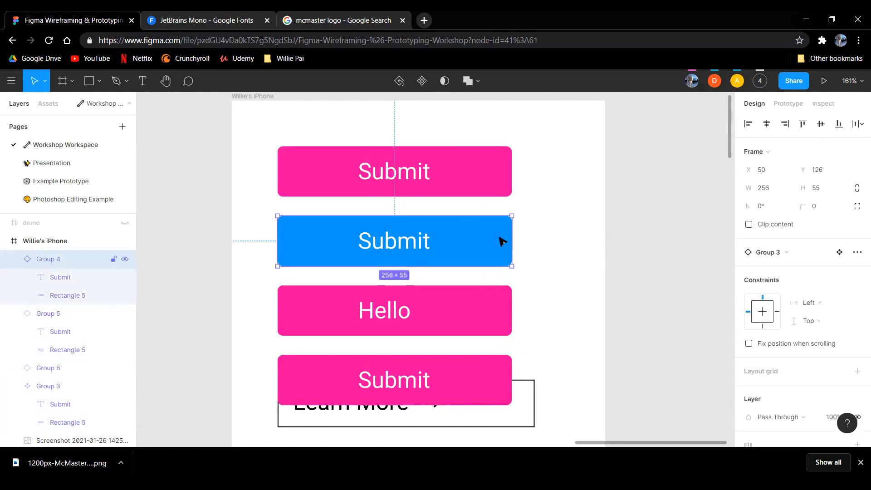
pyautogui.click(475, 189)
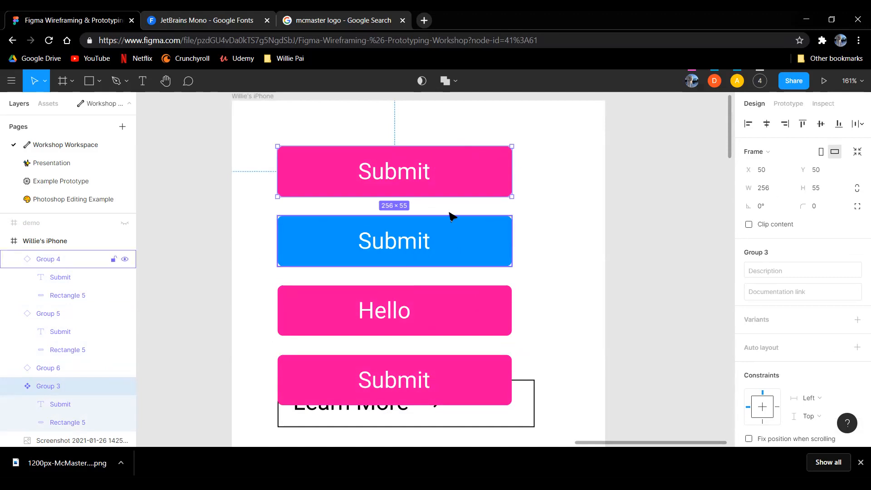
# Step: Replace the Submit label inside the main component, Group 3, with Hello
pyautogui.click(386, 318)
pyautogui.click(443, 185)
pyautogui.click(418, 179)
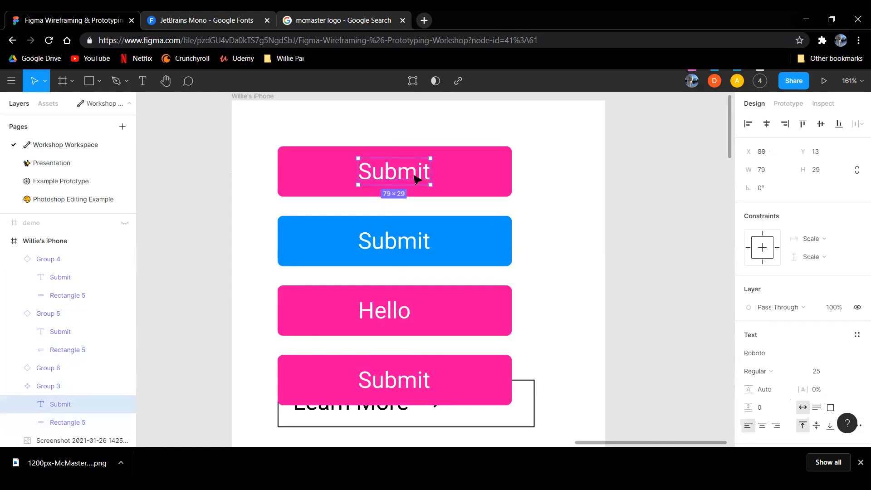
pyautogui.doubleClick(413, 175)
pyautogui.write('Hello')
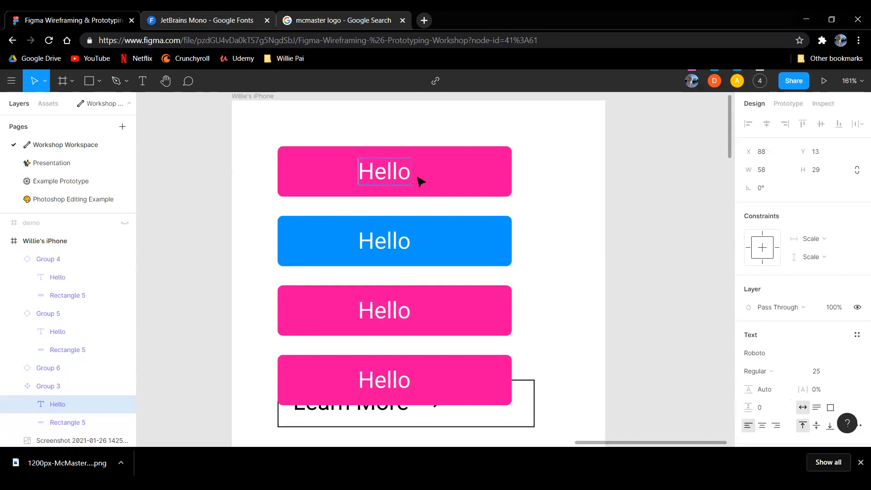
# Step: Change the main component's label text to Goodbye and deselect it
pyautogui.write('Go')
pyautogui.hotkey('ctrl', 'shift', 'Right')
pyautogui.press('BackSpace')
pyautogui.write('odby')
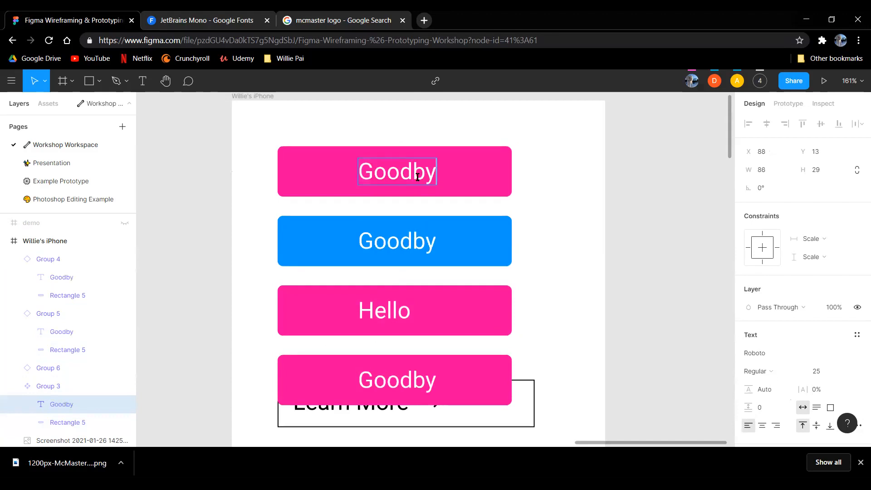
pyautogui.write('e')
pyautogui.press('Escape')
pyautogui.click(570, 249)
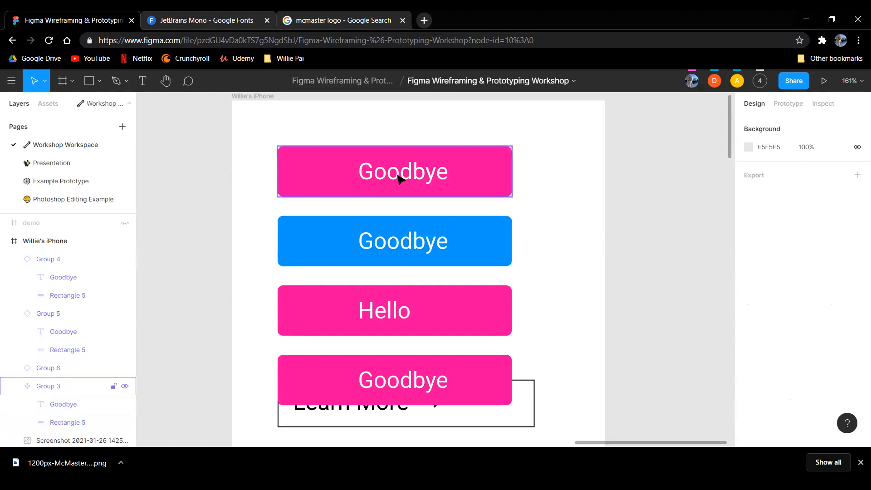
# Step: Replace the label text inside the main component, Group 3, with sdadsadasda
pyautogui.click(448, 173)
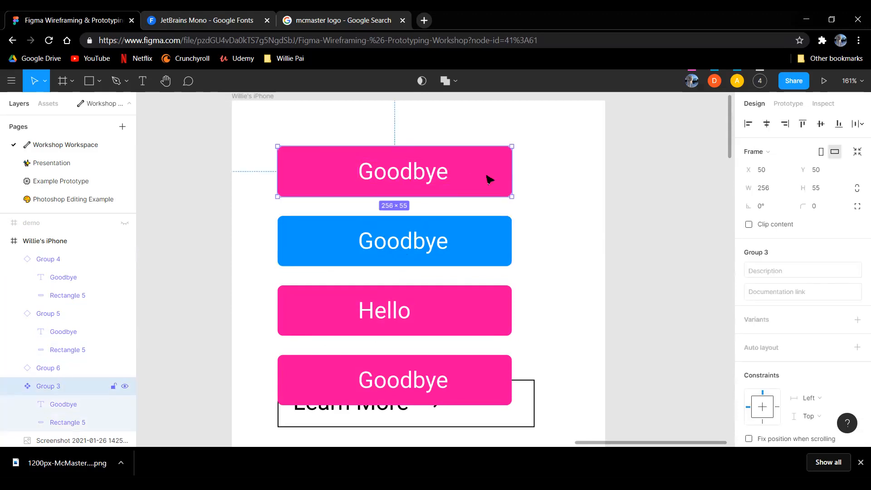
pyautogui.click(483, 250)
pyautogui.click(486, 312)
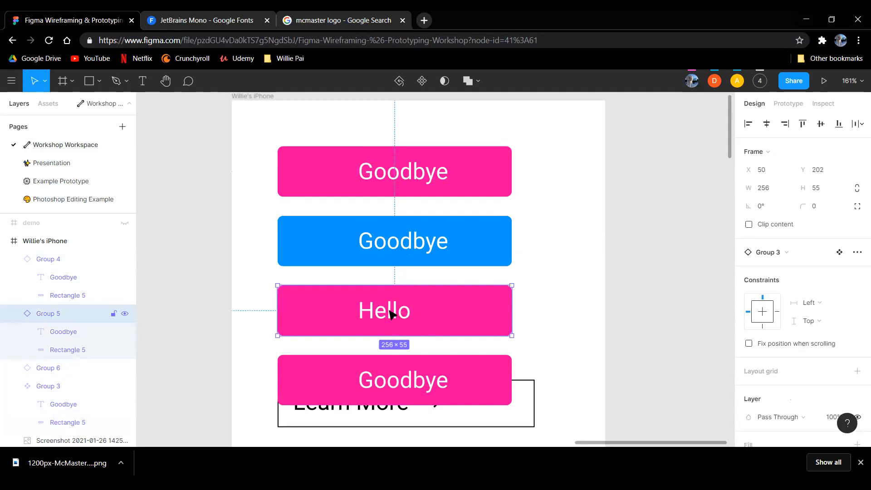
pyautogui.doubleClick(426, 176)
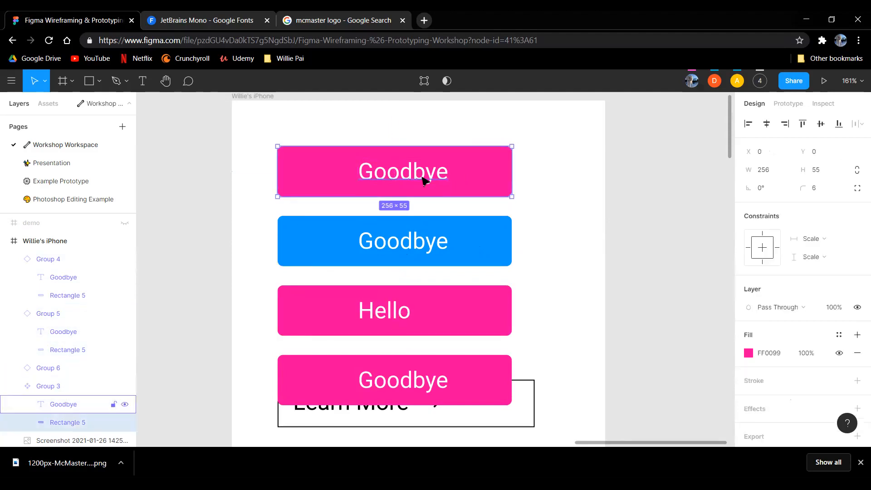
pyautogui.doubleClick(422, 177)
pyautogui.write('sdadsadasda')
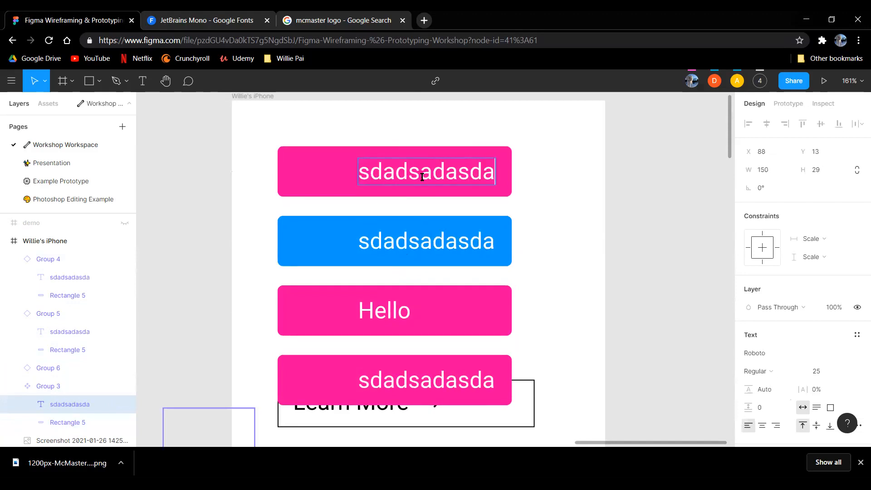
pyautogui.press('Escape')
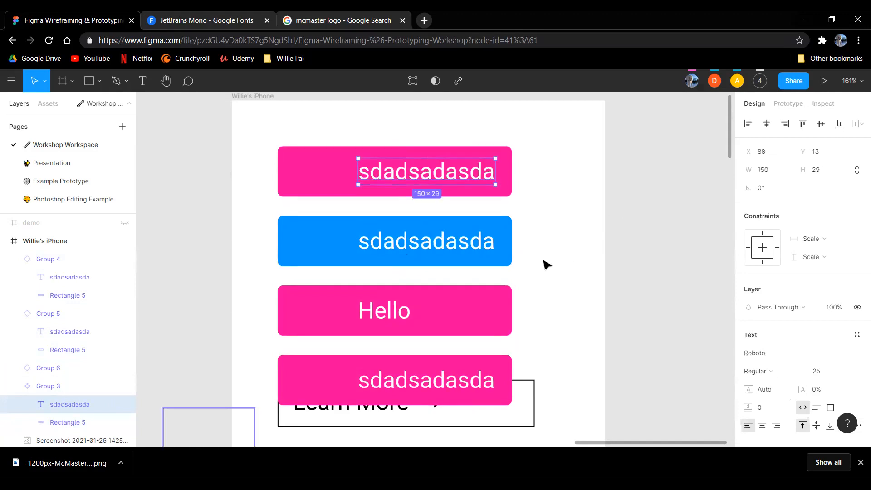
pyautogui.scroll(-1, 550, 281)
pyautogui.scroll(-2, 544, 280)
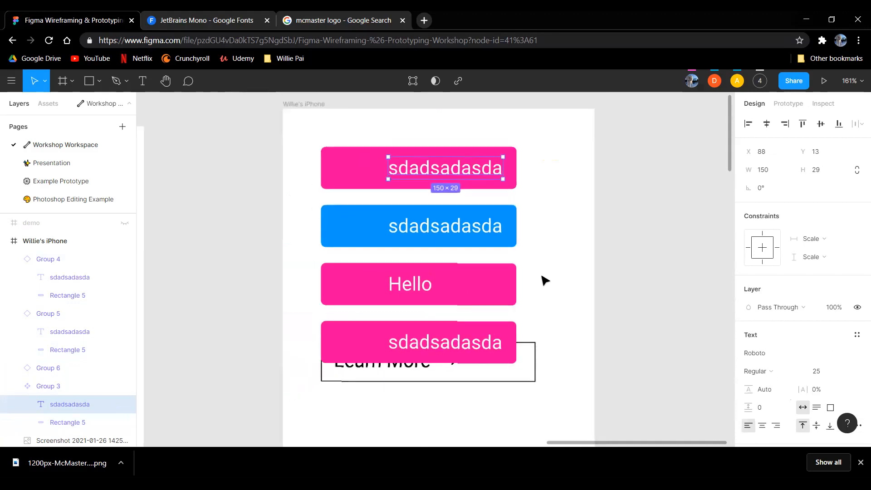
# Step: Shift the label inside the main component, Group 3, left so it sits nearer the button's center, and deselect it
pyautogui.scroll(-2, 544, 280)
pyautogui.moveTo(558, 295); pyautogui.dragTo(535, 271)
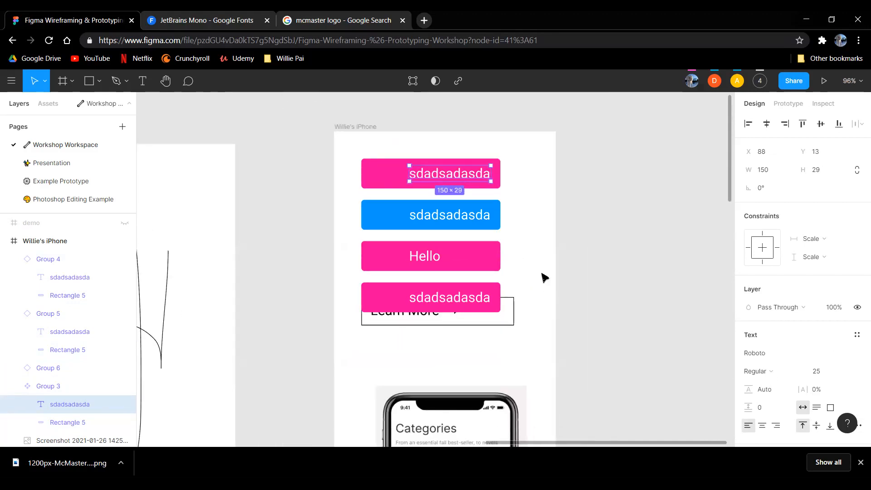
pyautogui.scroll(3, 544, 277)
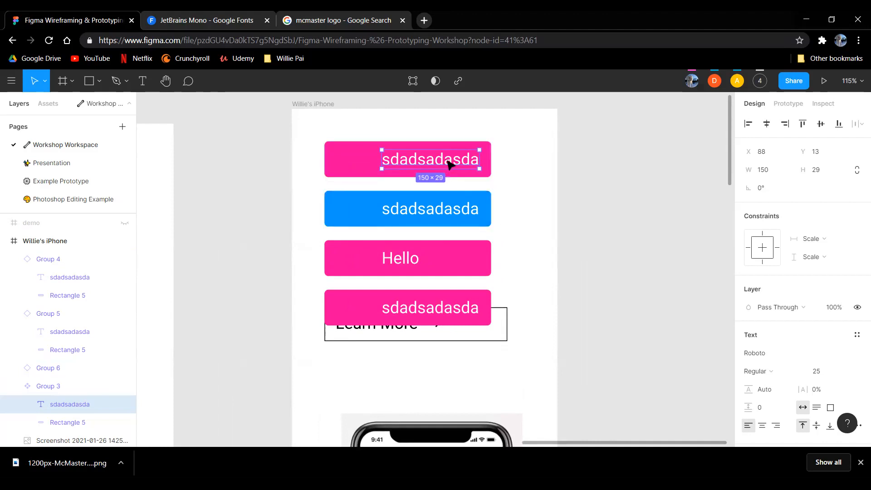
pyautogui.moveTo(447, 155); pyautogui.dragTo(432, 155)
pyautogui.click(569, 212)
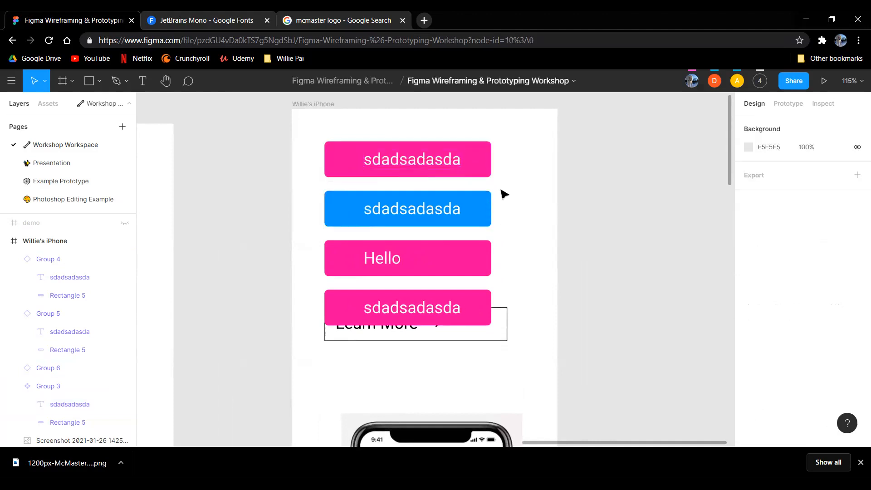
# Step: Compare the label position in the main component with its instances, and look over the neighboring iPhone frames
pyautogui.click(484, 171)
pyautogui.click(480, 212)
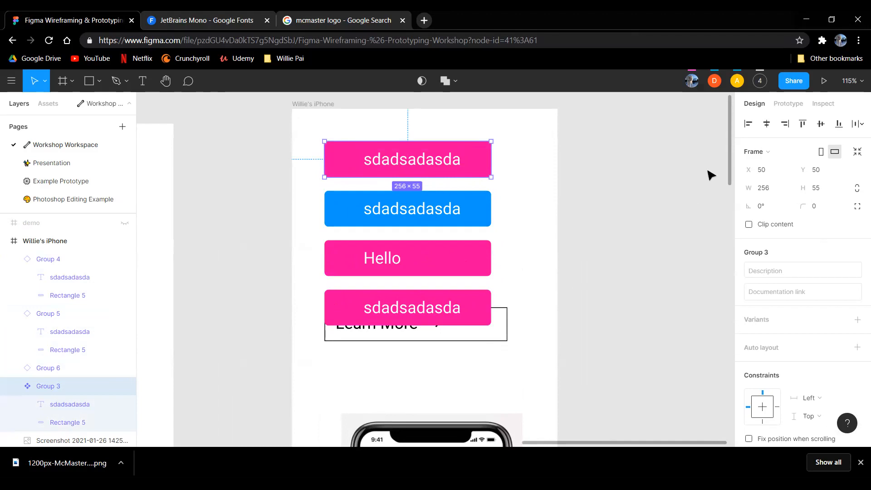
pyautogui.scroll(-3, 730, 189)
pyautogui.keyDown('ctrl'); pyautogui.scroll(-5, 617, 282); pyautogui.keyUp('ctrl')
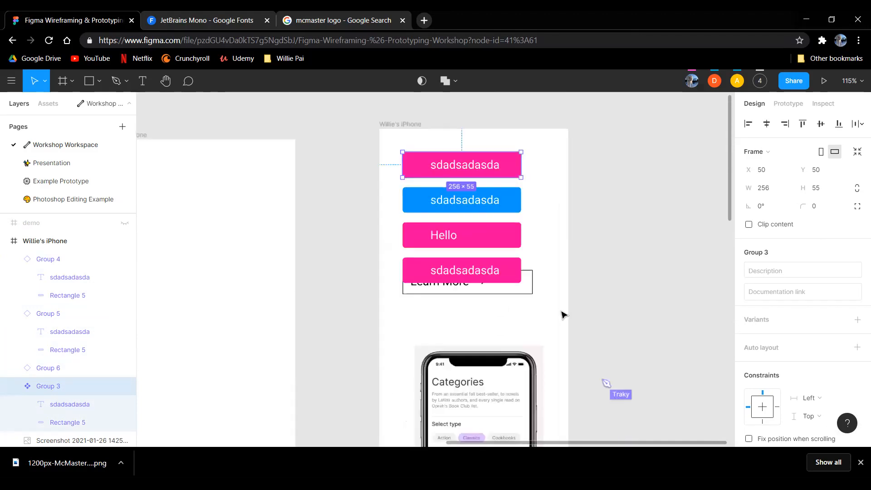
pyautogui.moveTo(533, 354); pyautogui.dragTo(608, 272)
pyautogui.keyDown('ctrl'); pyautogui.scroll(-2, 584, 295); pyautogui.keyUp('ctrl')
pyautogui.moveTo(640, 340); pyautogui.dragTo(592, 330)
pyautogui.moveTo(482, 400); pyautogui.dragTo(546, 338)
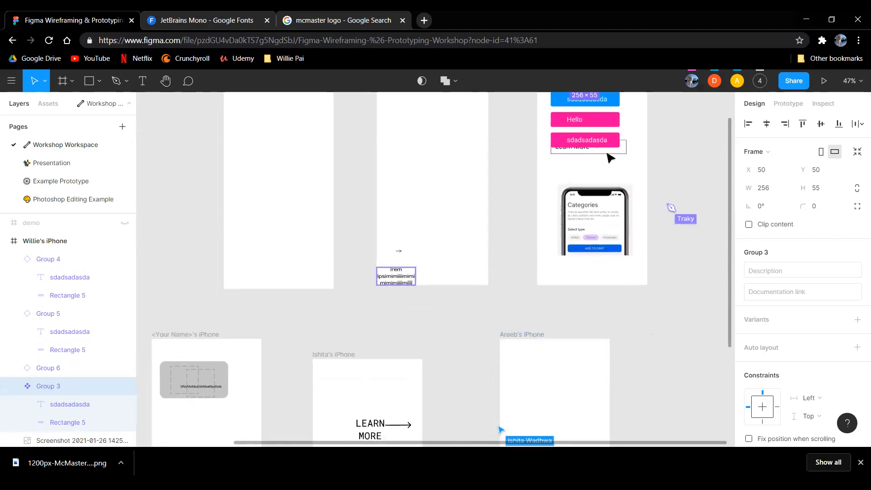
pyautogui.moveTo(682, 213); pyautogui.dragTo(617, 323)
pyautogui.keyDown('ctrl'); pyautogui.scroll(2, 591, 297); pyautogui.keyUp('ctrl')
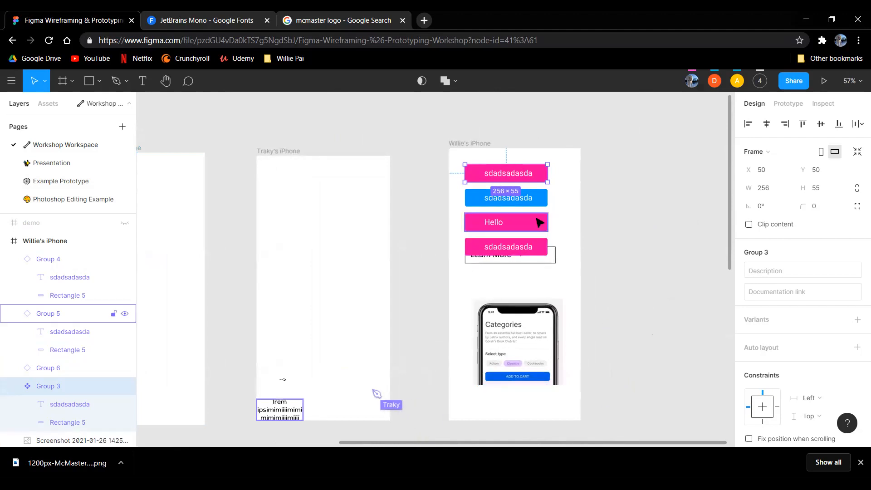
pyautogui.click(607, 226)
pyautogui.keyDown('ctrl'); pyautogui.scroll(2, 563, 334); pyautogui.keyUp('ctrl')
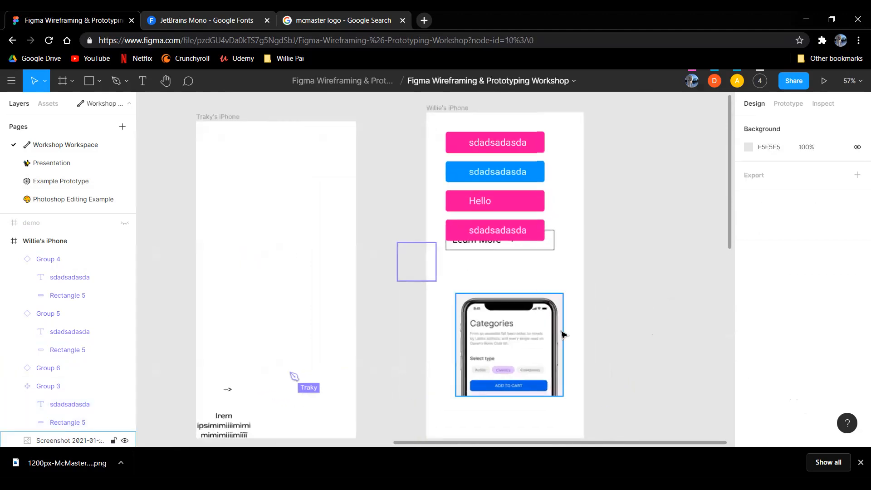
# Step: Open the Example Prototype page and survey the layout of its screens
pyautogui.click(54, 179)
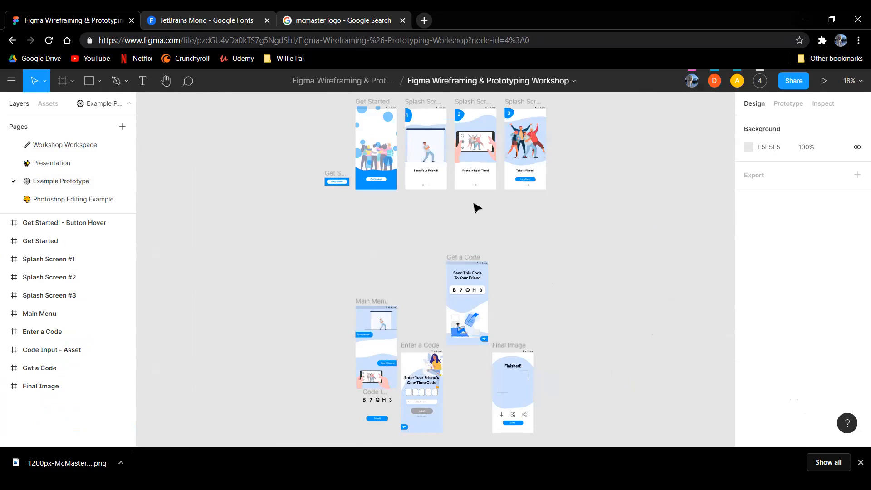
pyautogui.keyDown('ctrl'); pyautogui.scroll(1, 394, 183); pyautogui.keyUp('ctrl')
pyautogui.moveTo(276, 220); pyautogui.dragTo(305, 307)
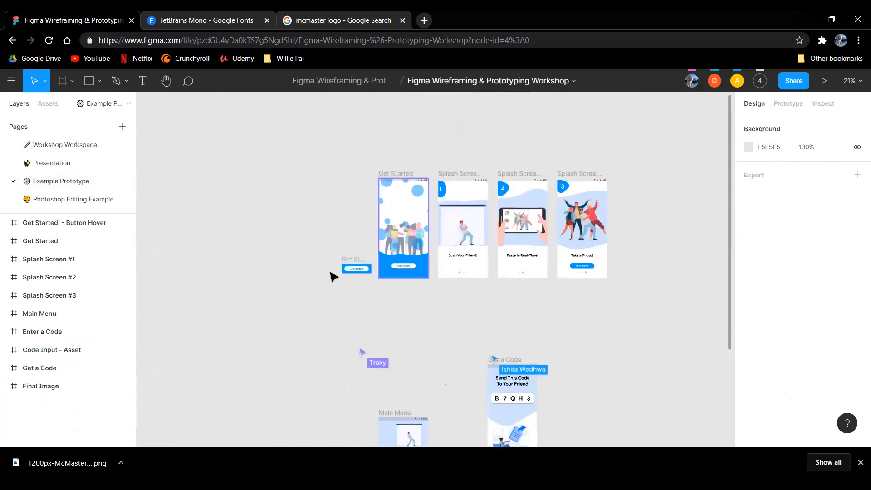
pyautogui.scroll(1, 332, 276)
pyautogui.moveTo(404, 340); pyautogui.dragTo(287, 368)
pyautogui.moveTo(443, 179); pyautogui.dragTo(445, 259)
pyautogui.moveTo(451, 308); pyautogui.dragTo(456, 374)
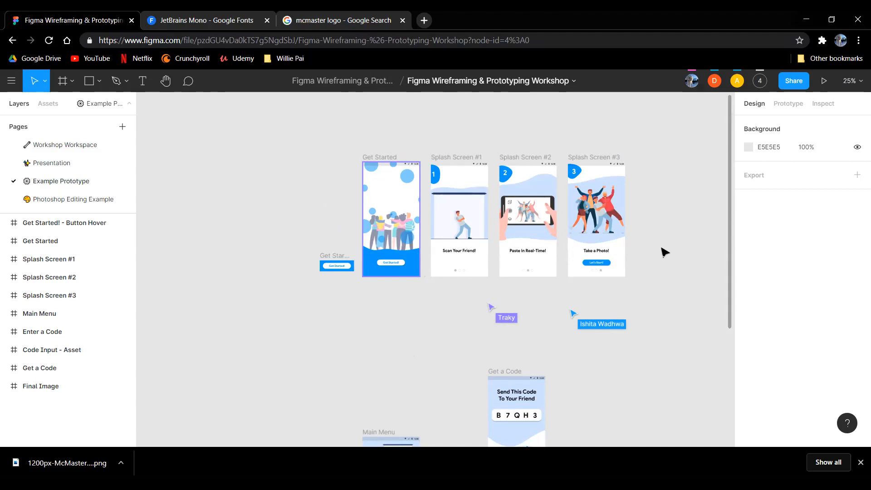
# Step: Examine the Get Started frame, its button hover frame and the three splash screens up close
pyautogui.keyDown('ctrl'); pyautogui.scroll(2, 393, 236); pyautogui.keyUp('ctrl')
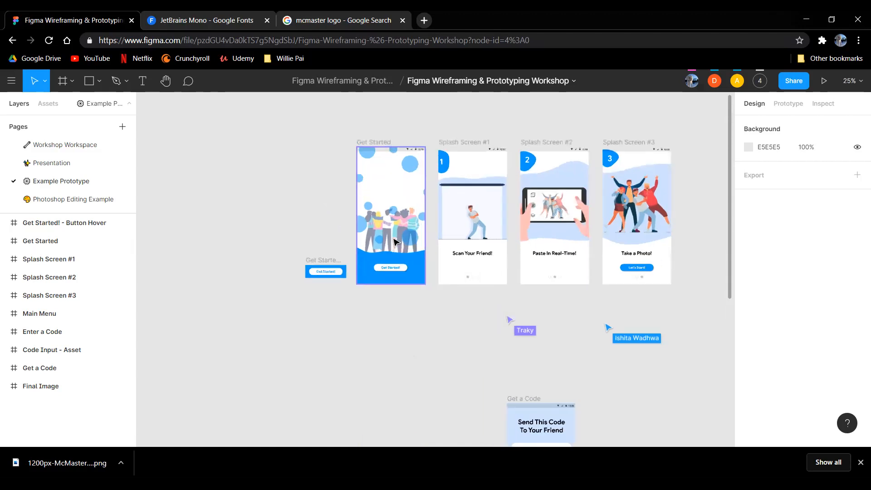
pyautogui.keyDown('ctrl'); pyautogui.scroll(3, 394, 307); pyautogui.keyUp('ctrl')
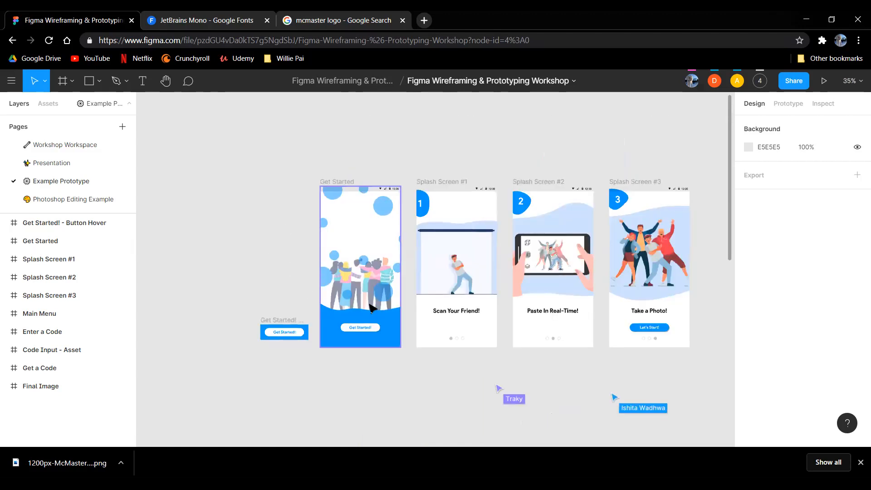
pyautogui.keyDown('ctrl'); pyautogui.scroll(4, 390, 383); pyautogui.keyUp('ctrl')
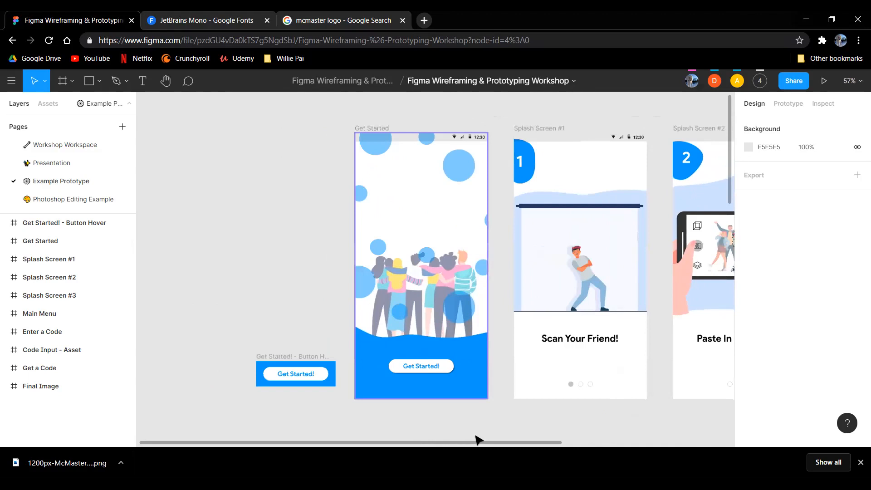
pyautogui.moveTo(483, 425); pyautogui.dragTo(380, 382)
pyautogui.keyDown('ctrl'); pyautogui.scroll(-3, 416, 390); pyautogui.keyUp('ctrl')
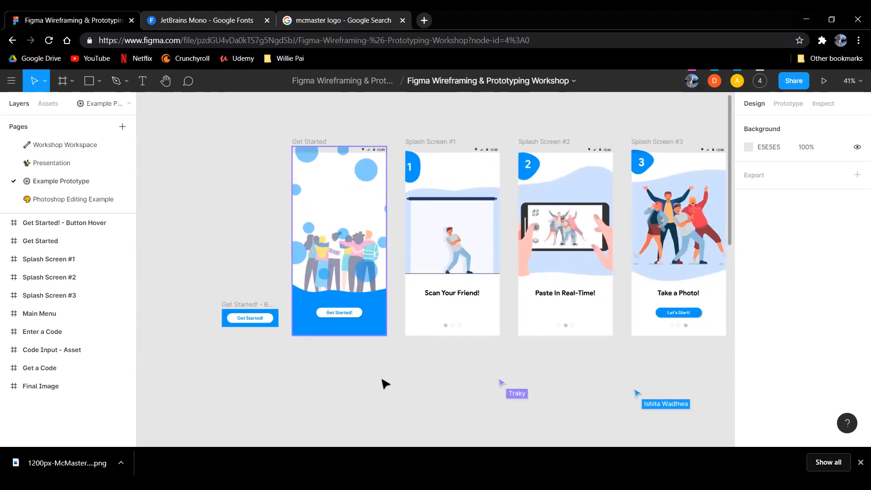
pyautogui.moveTo(178, 235); pyautogui.dragTo(286, 265)
pyautogui.scroll(1, 338, 273)
pyautogui.moveTo(700, 157); pyautogui.dragTo(678, 170)
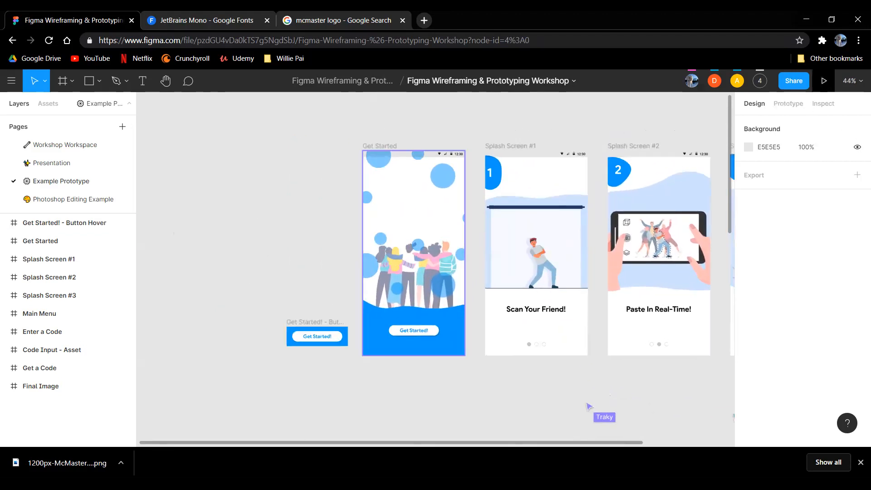
# Step: Select the Get Started frame and play the prototype starting from it
pyautogui.click(374, 148)
pyautogui.click(271, 178)
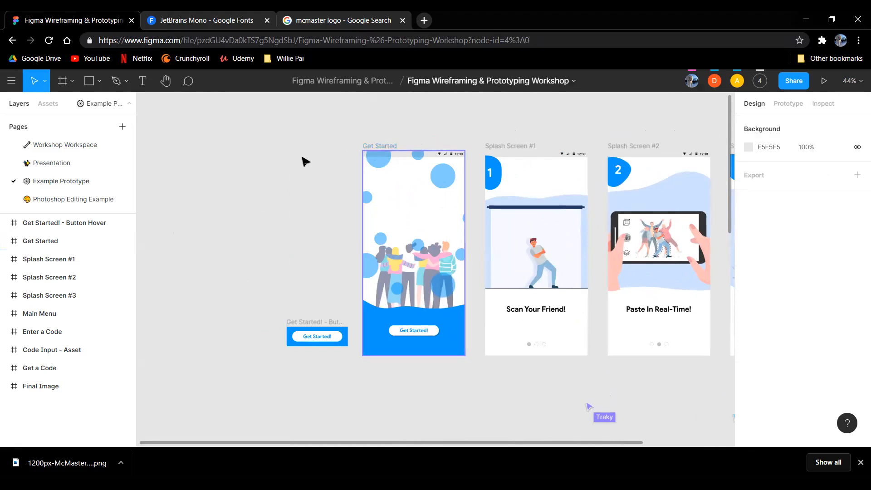
pyautogui.click(389, 149)
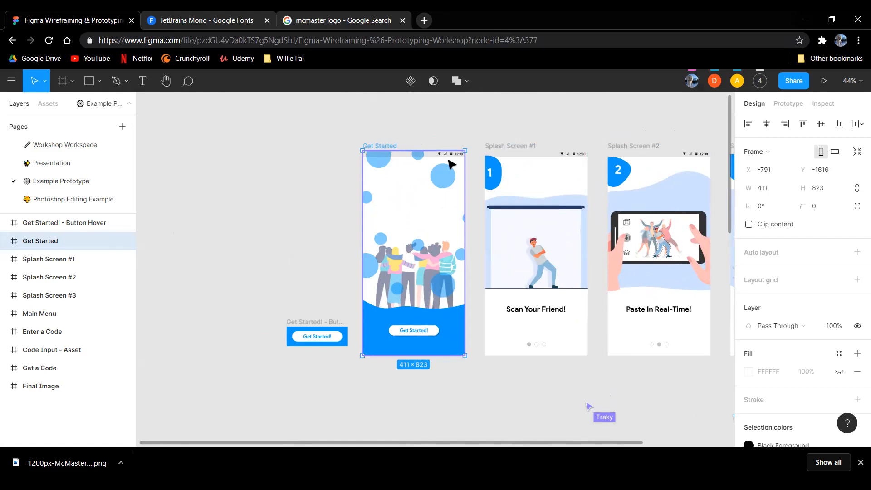
pyautogui.click(823, 80)
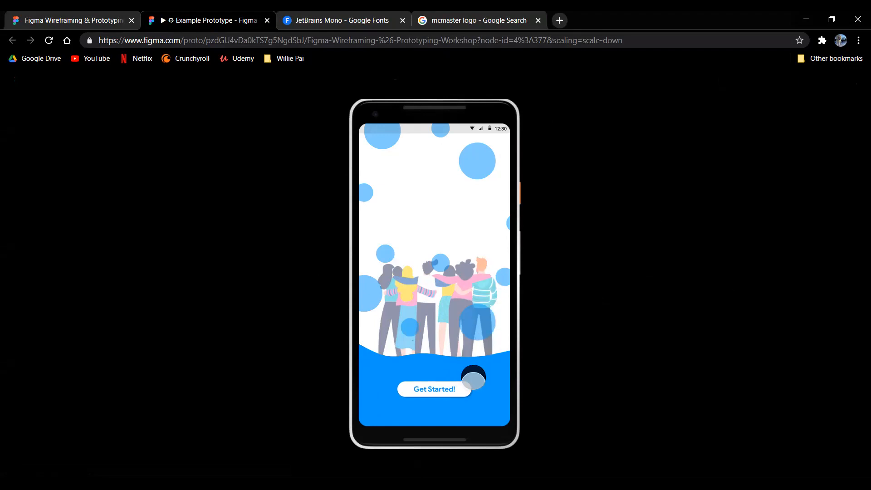
# Step: Test the Get Started! button in the running prototype to advance to the Scan Your Friend! screen
pyautogui.click(460, 389)
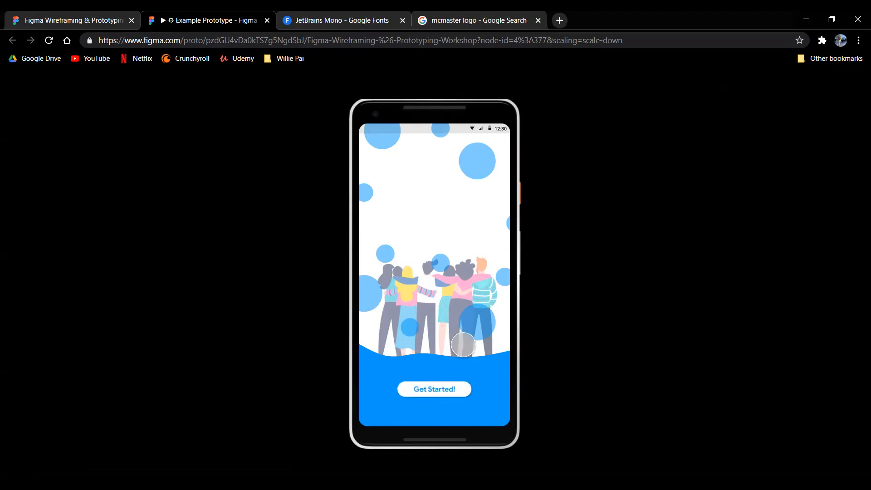
pyautogui.click(65, 22)
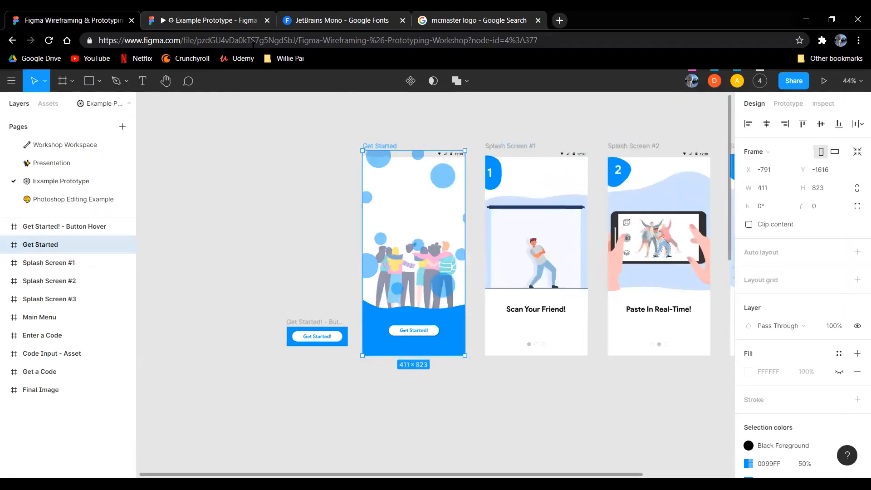
pyautogui.click(204, 22)
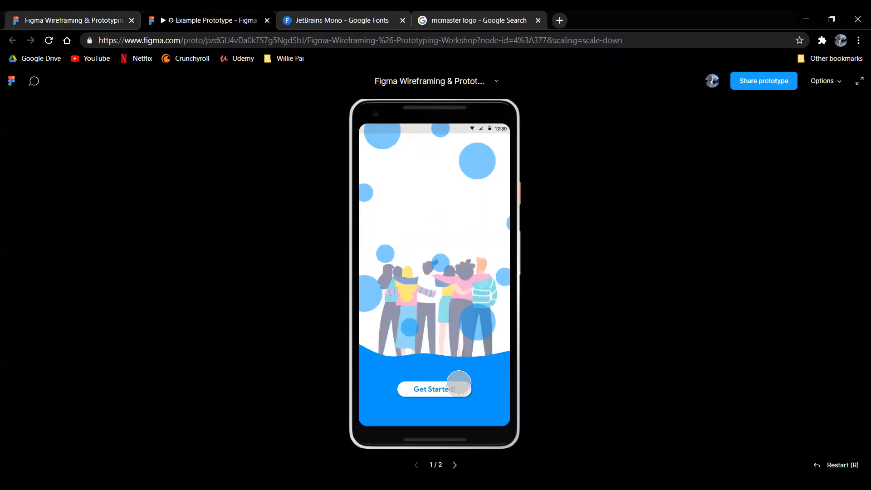
pyautogui.click(459, 388)
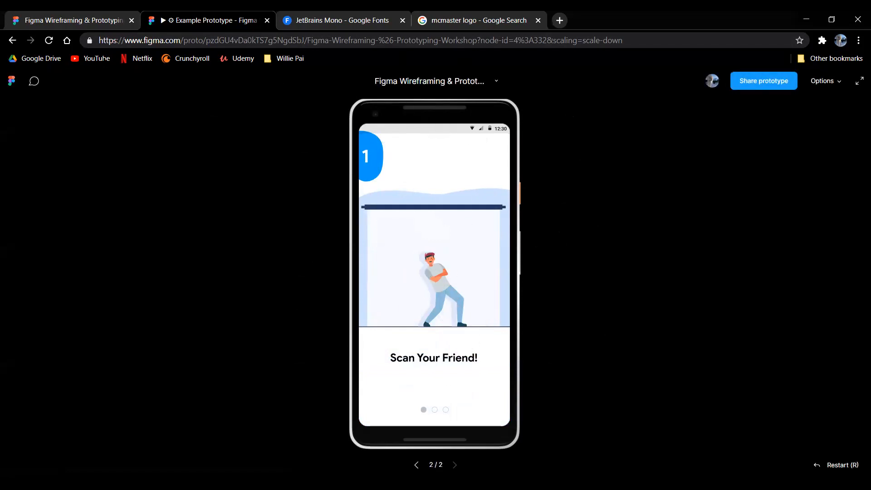
# Step: Return to the design file and examine the Get Started! - Button Hover frame against the button in the Get Started frame
pyautogui.click(75, 19)
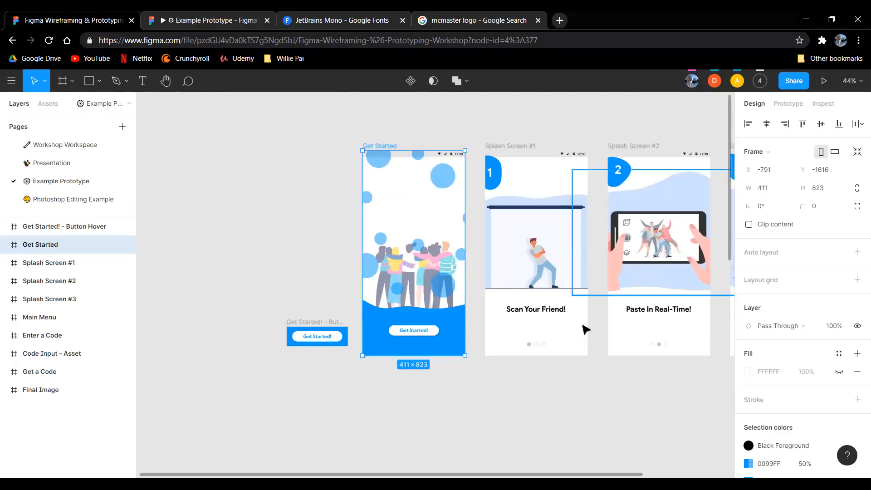
pyautogui.scroll(3, 363, 356)
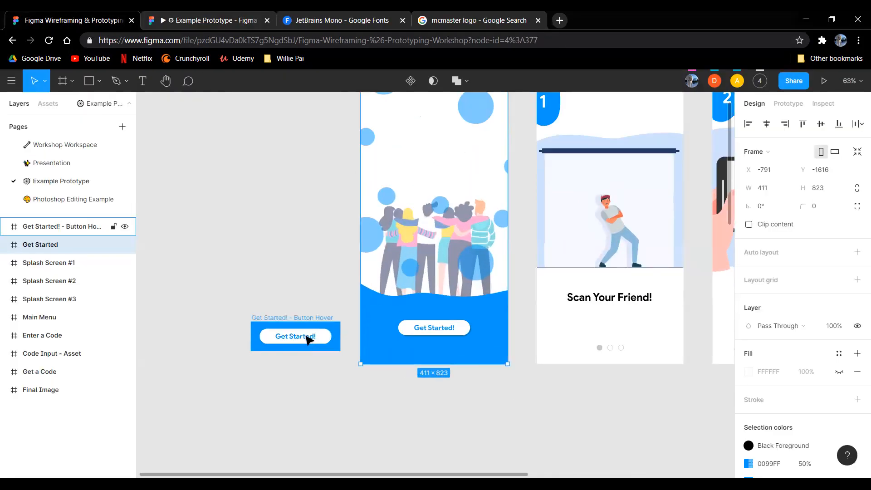
pyautogui.click(305, 338)
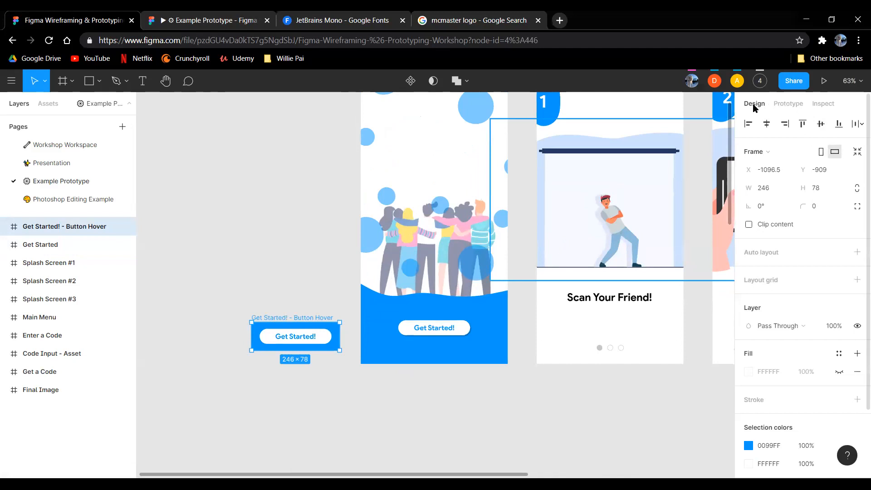
pyautogui.moveTo(548, 358); pyautogui.dragTo(403, 423)
pyautogui.scroll(-1, 445, 387)
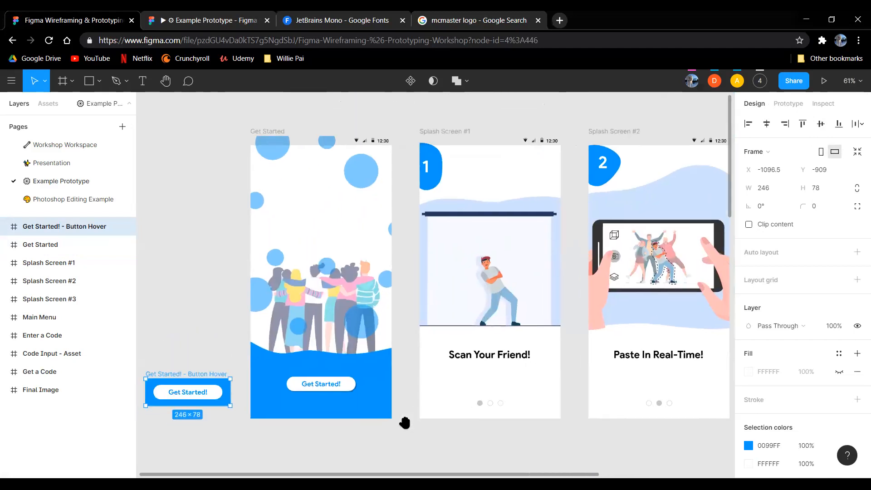
pyautogui.scroll(1, 408, 412)
pyautogui.moveTo(310, 378); pyautogui.dragTo(342, 386)
pyautogui.click(341, 390)
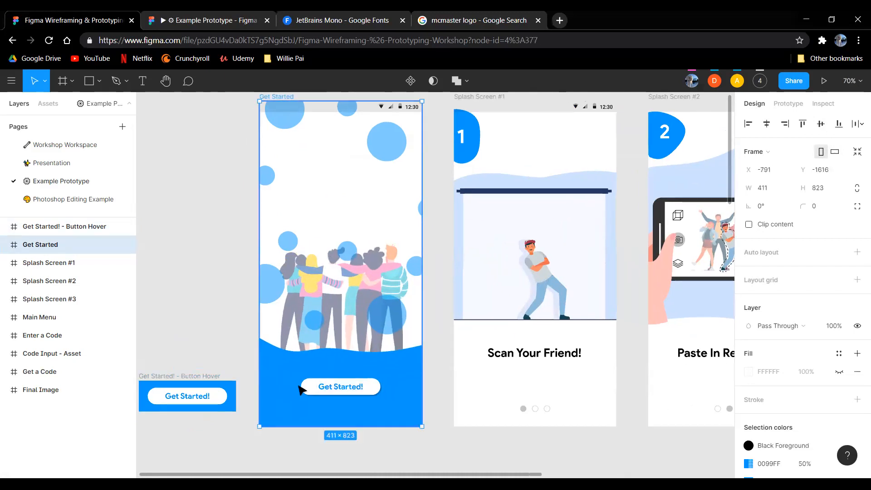
pyautogui.doubleClick(341, 390)
pyautogui.click(447, 406)
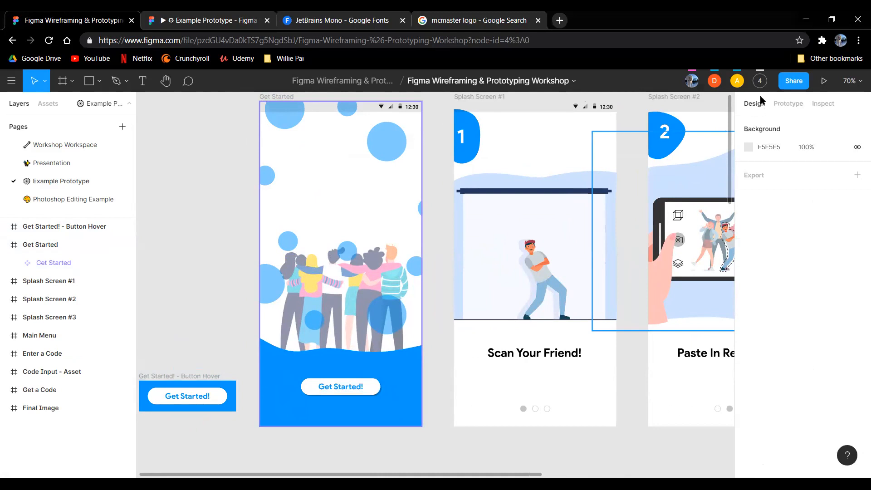
# Step: Show the prototype connections and inspect the While Hovering link between the Get Started! button and its hover frame
pyautogui.click(788, 104)
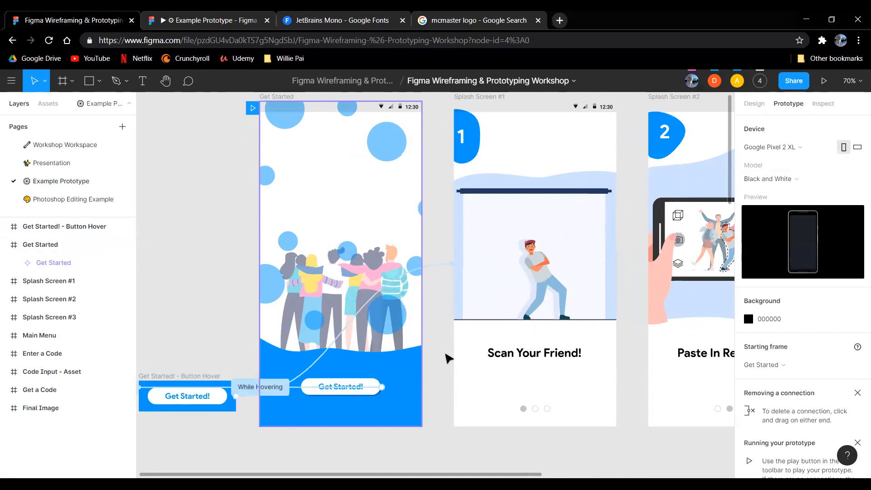
pyautogui.hscroll(-5, 445, 358)
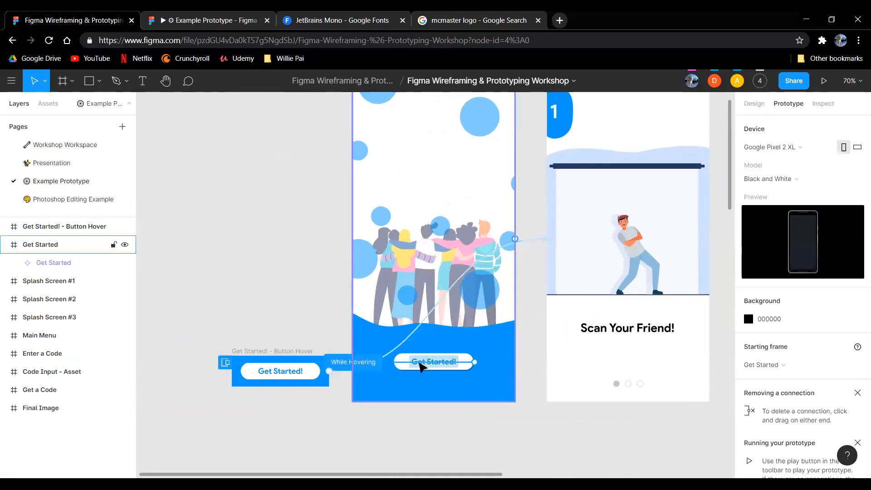
pyautogui.doubleClick(422, 363)
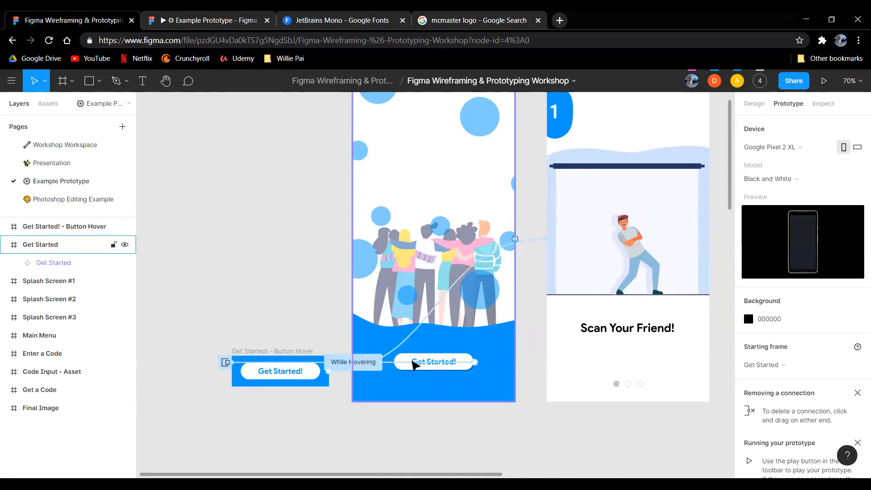
# Step: Select the Send group that holds the Scan Yourself! button in the Main Menu frame
pyautogui.moveTo(490, 355); pyautogui.dragTo(532, 305)
pyautogui.scroll(-3, 530, 362)
pyautogui.scroll(-5, 525, 375)
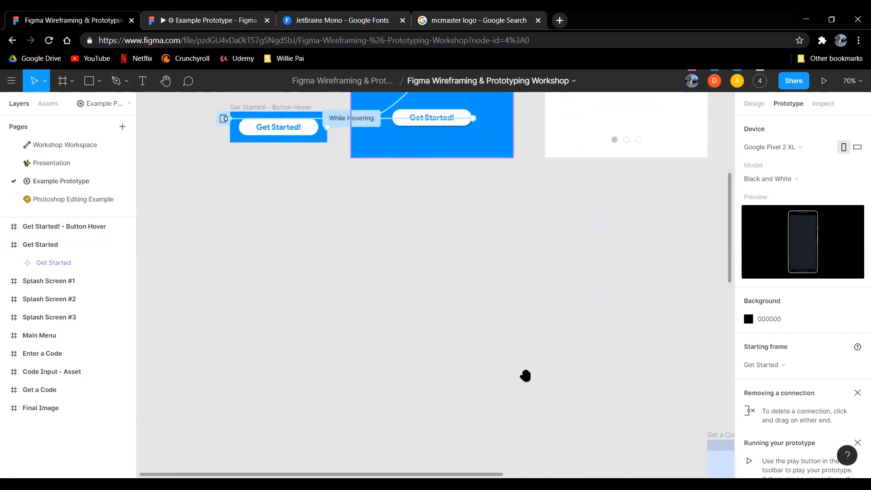
pyautogui.scroll(-5, 510, 279)
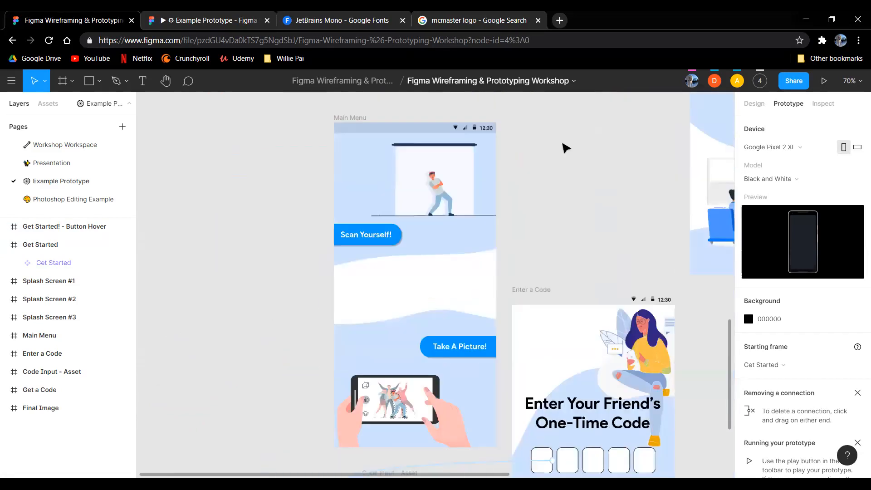
pyautogui.scroll(2, 568, 212)
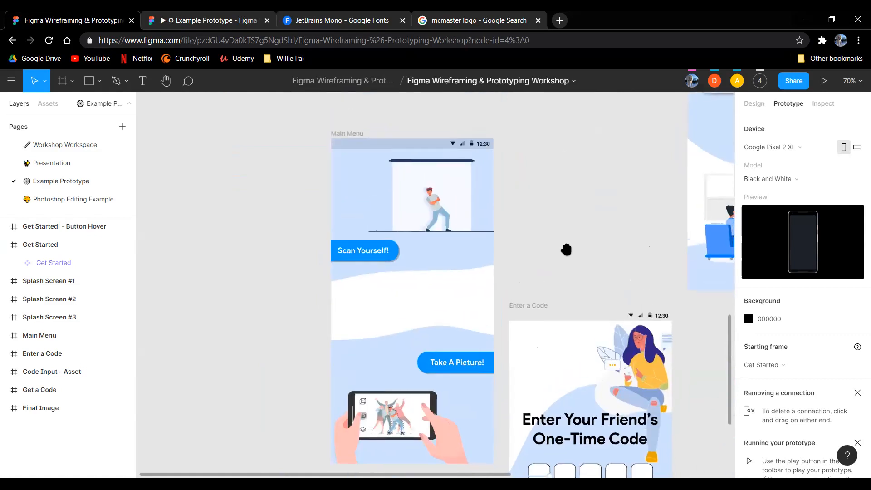
pyautogui.moveTo(534, 187); pyautogui.dragTo(463, 135)
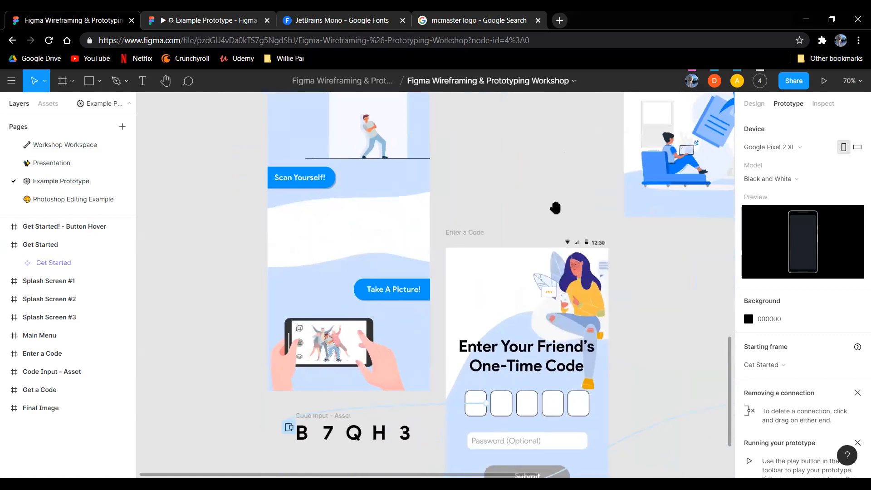
pyautogui.moveTo(553, 208); pyautogui.dragTo(579, 233)
pyautogui.moveTo(527, 212); pyautogui.dragTo(567, 252)
pyautogui.moveTo(582, 215); pyautogui.dragTo(610, 199)
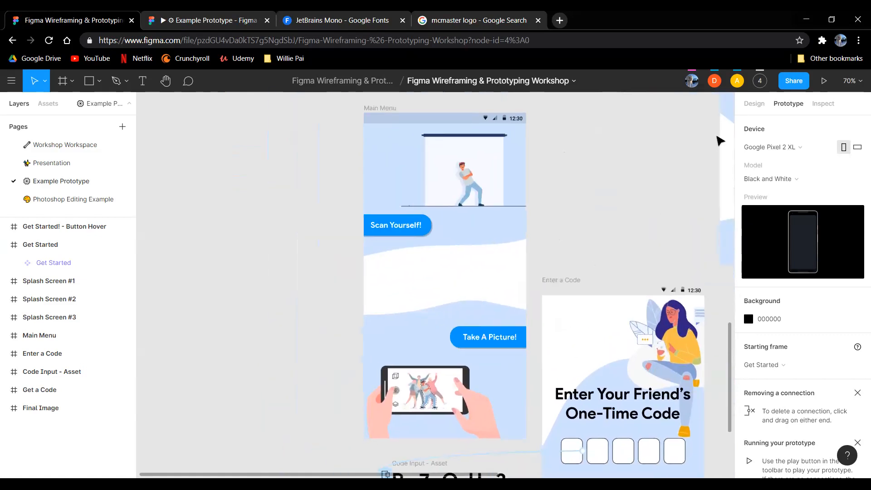
pyautogui.hscroll(2, 553, 236)
pyautogui.click(341, 239)
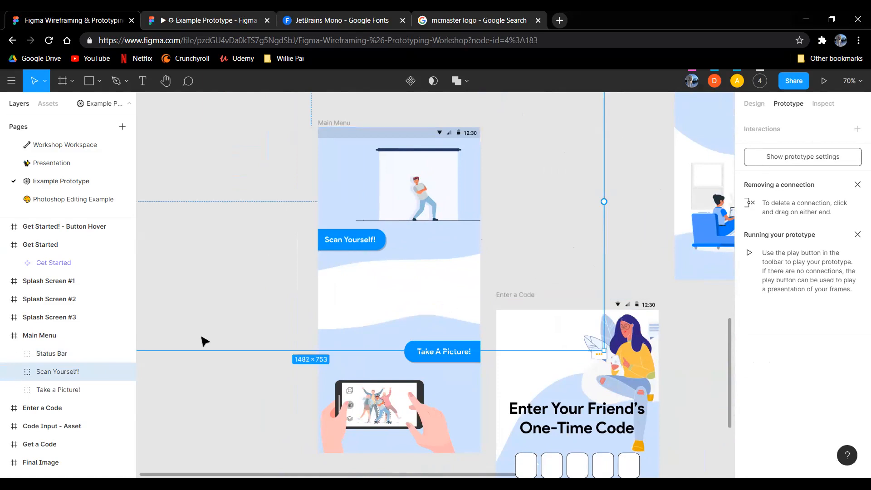
pyautogui.click(14, 371)
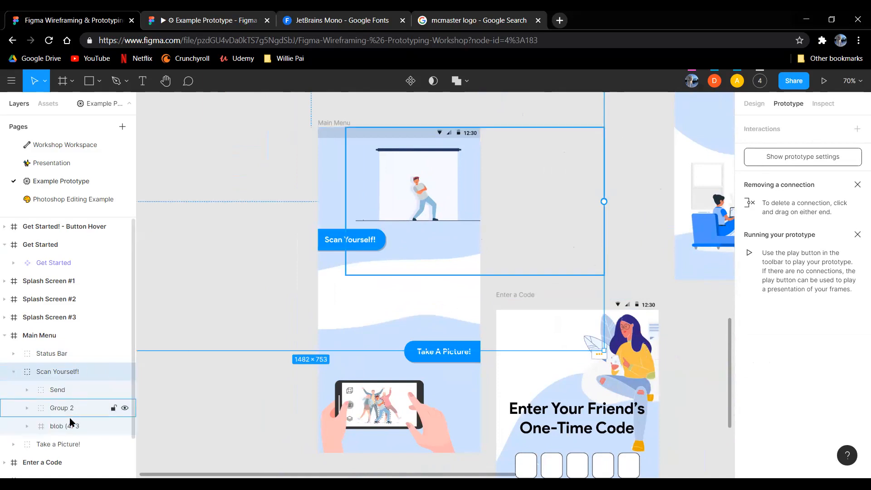
pyautogui.click(69, 390)
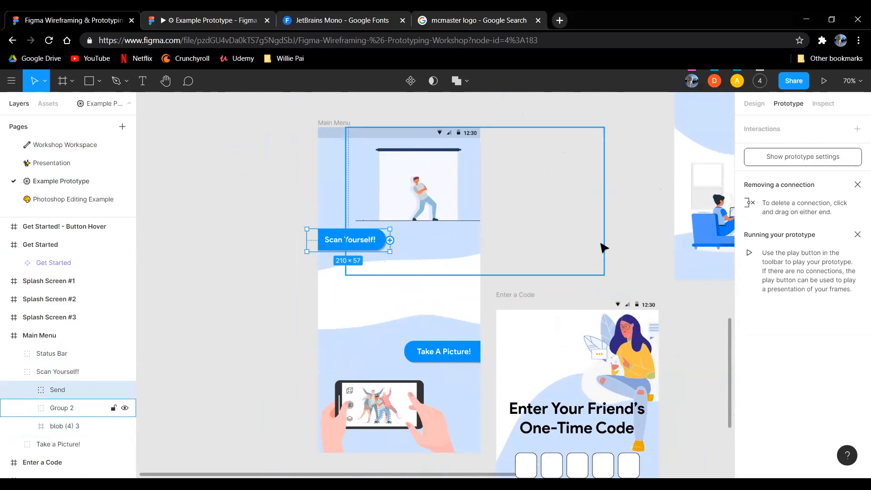
# Step: Connect the Scan Yourself! button to the Get a Code frame with an on-tap Navigate to interaction
pyautogui.keyDown('ctrl'); pyautogui.scroll(-3, 602, 247); pyautogui.keyUp('ctrl')
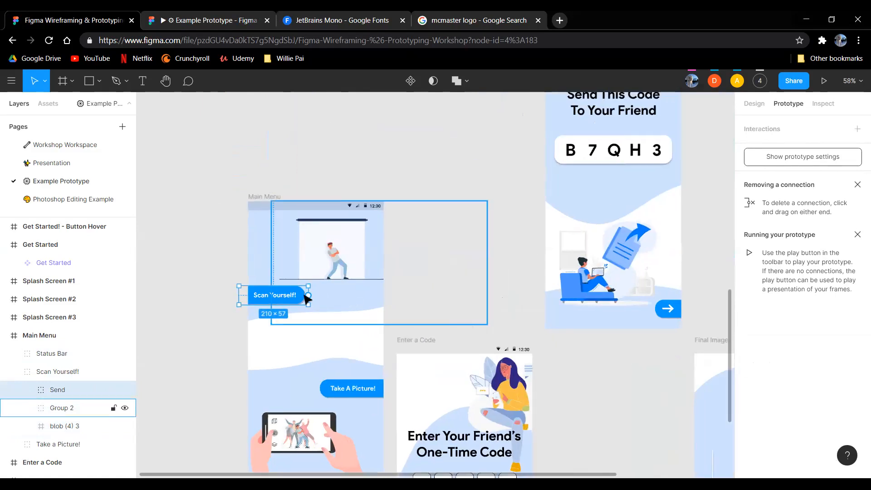
pyautogui.moveTo(308, 296); pyautogui.dragTo(633, 243)
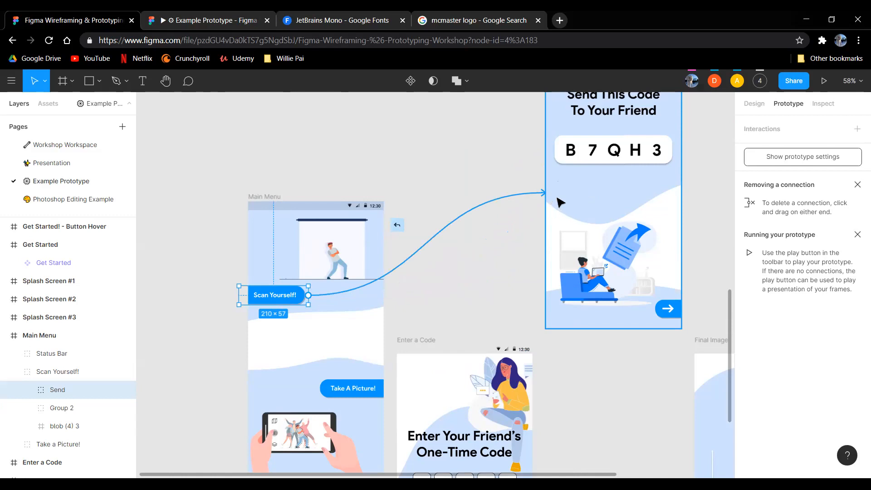
pyautogui.moveTo(560, 203); pyautogui.dragTo(562, 201)
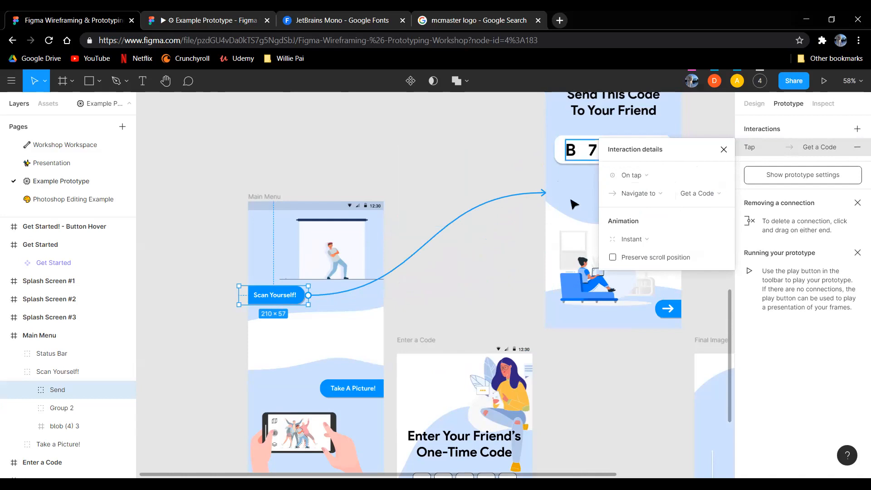
# Step: Examine the destination frames available for the Scan Yourself! interaction and keep Get a Code as its target
pyautogui.moveTo(436, 224); pyautogui.dragTo(338, 344)
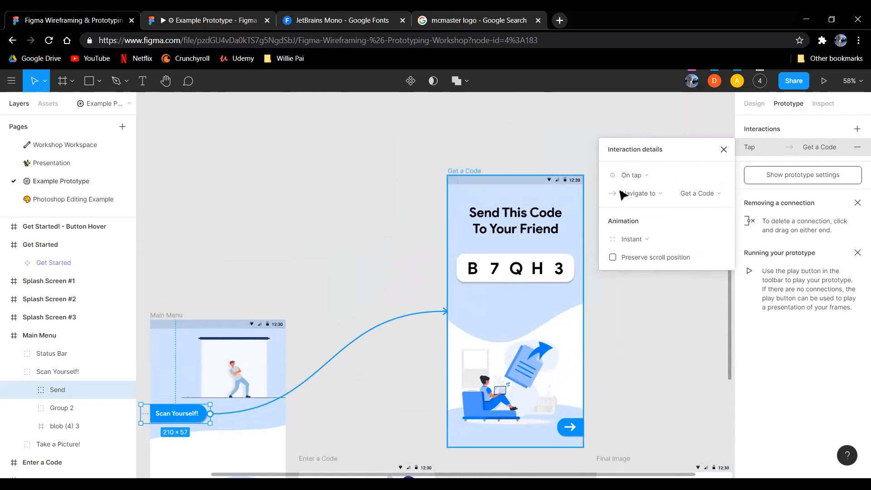
pyautogui.click(708, 195)
pyautogui.click(721, 194)
pyautogui.click(725, 194)
pyautogui.press('Down')
pyautogui.press('Down')
pyautogui.press('Down')
pyautogui.press('Down')
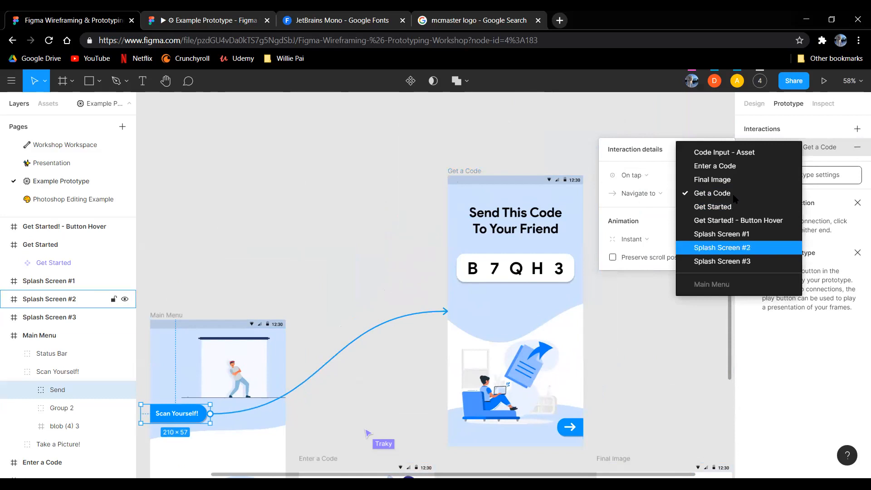
pyautogui.click(721, 193)
pyautogui.hscroll(-5, 297, 267)
pyautogui.scroll(-2, 298, 266)
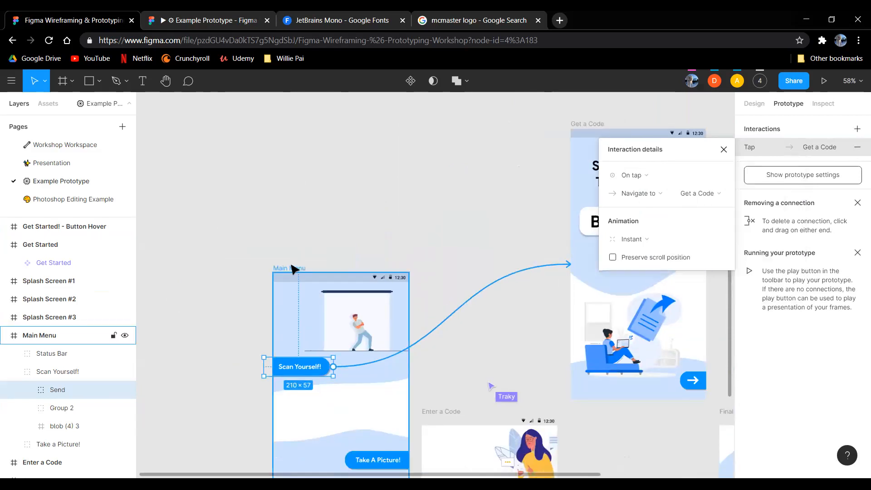
# Step: Select the Main Menu frame, play the prototype and advance it to the Scan Your Friend! screen
pyautogui.click(293, 269)
pyautogui.click(823, 81)
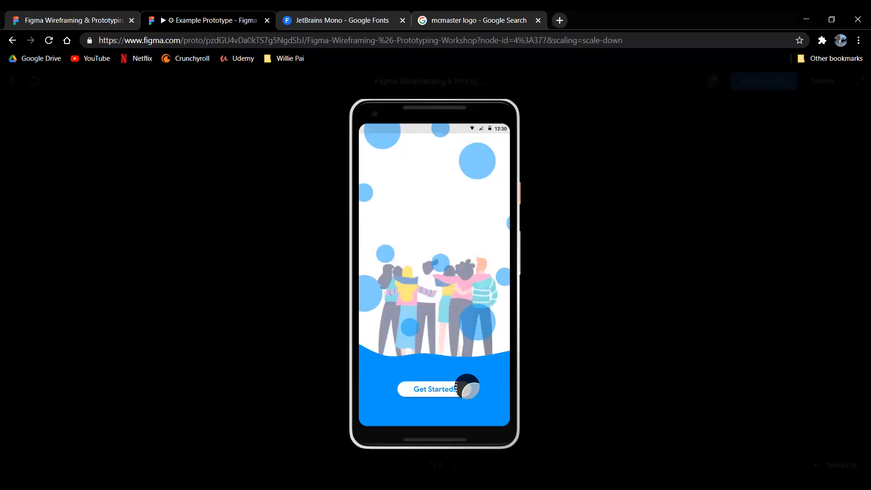
pyautogui.press('Right')
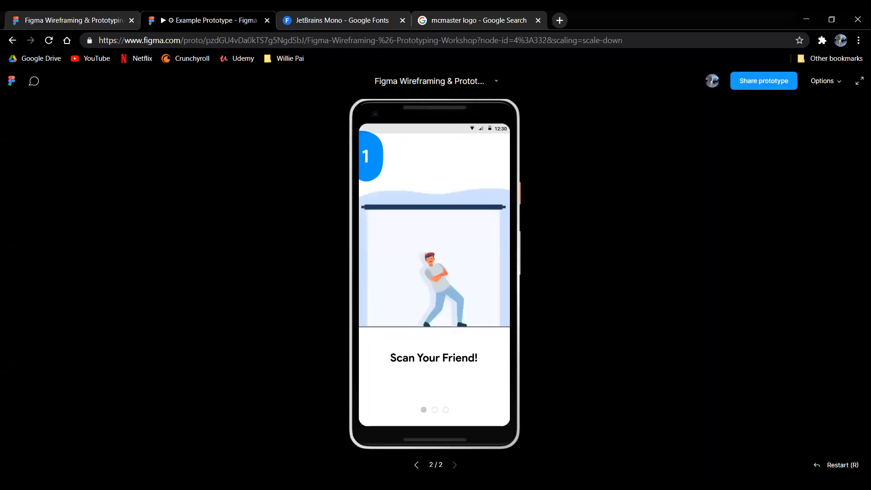
# Step: Return to the design file and try playing the prototype again with the Main Menu frame selected
pyautogui.click(73, 21)
pyautogui.moveTo(281, 304); pyautogui.dragTo(353, 260)
pyautogui.scroll(-3, 361, 146)
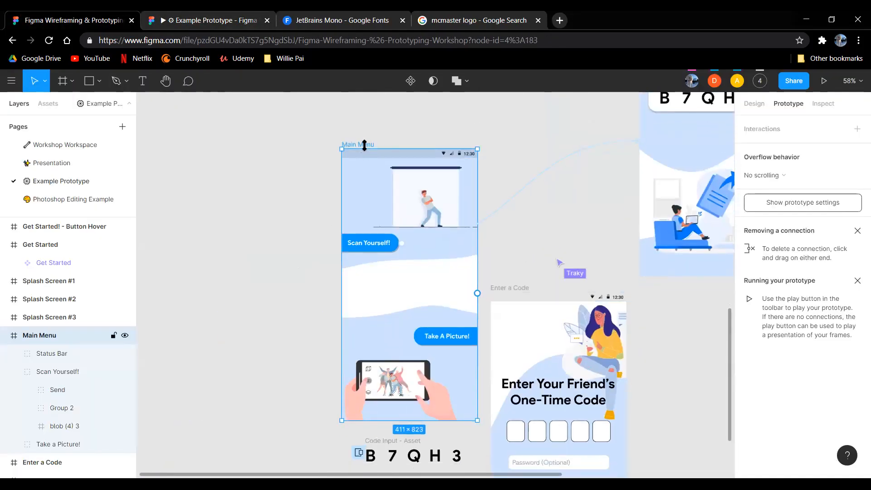
pyautogui.click(823, 81)
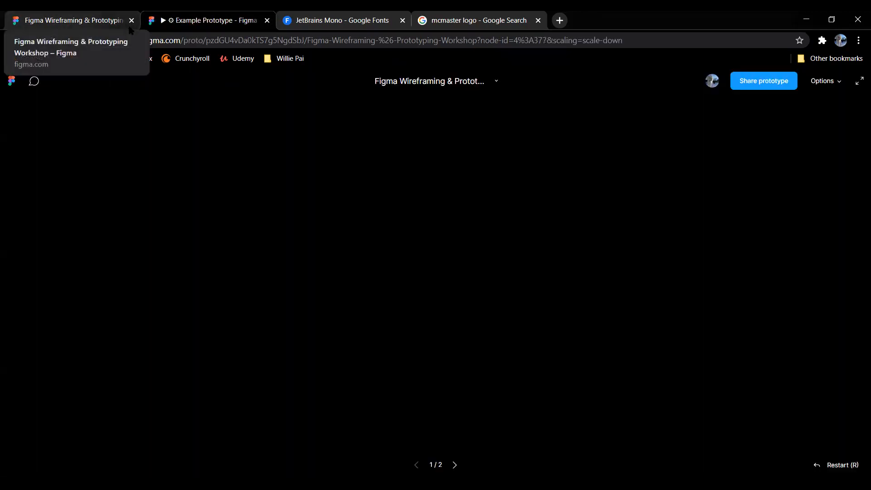
# Step: Go back to the Get Started and Splash Screen #1 frames, replay the prototype and test its Get Started! button
pyautogui.click(79, 15)
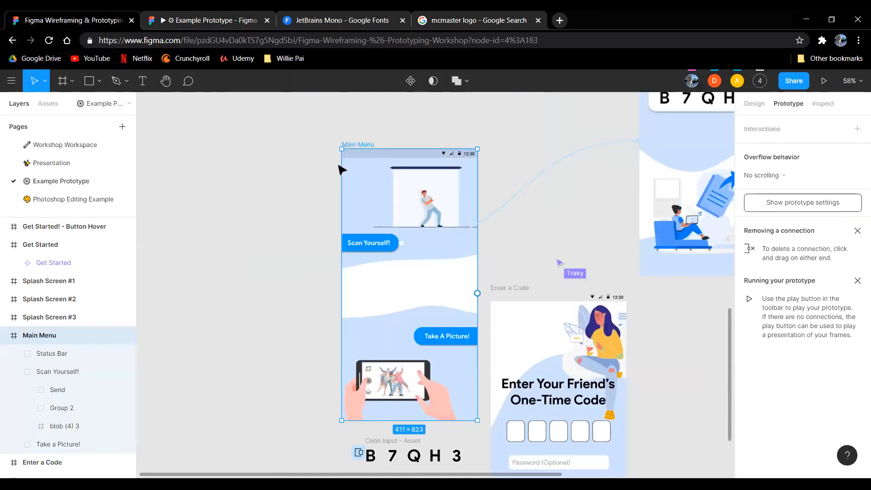
pyautogui.scroll(5, 341, 242)
pyautogui.scroll(10, 341, 241)
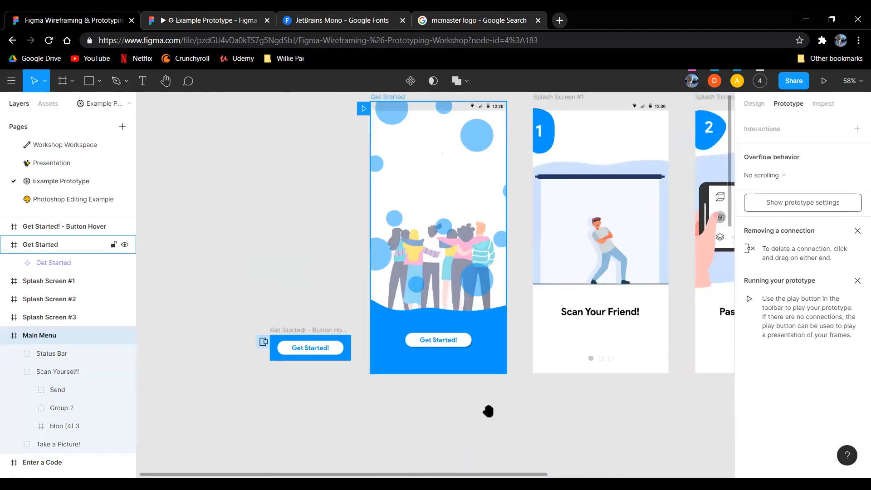
pyautogui.moveTo(506, 399); pyautogui.dragTo(685, 412)
pyautogui.scroll(-1, 483, 358)
pyautogui.scroll(2, 484, 414)
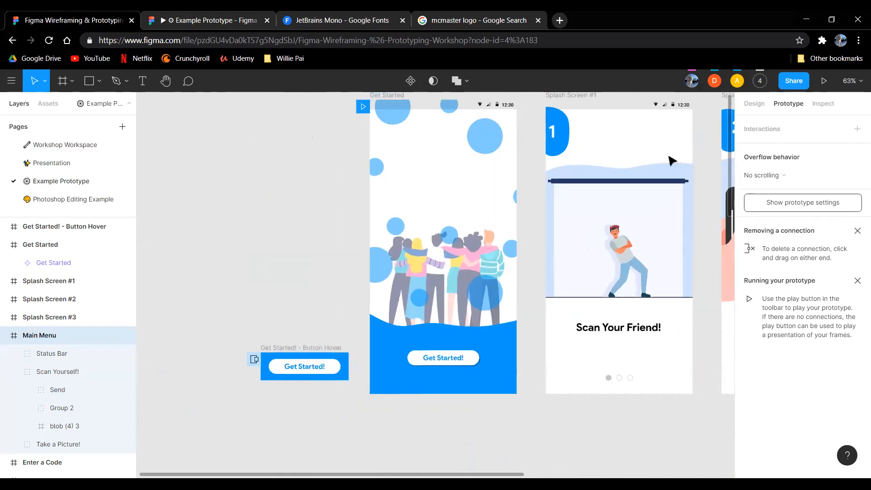
pyautogui.click(823, 80)
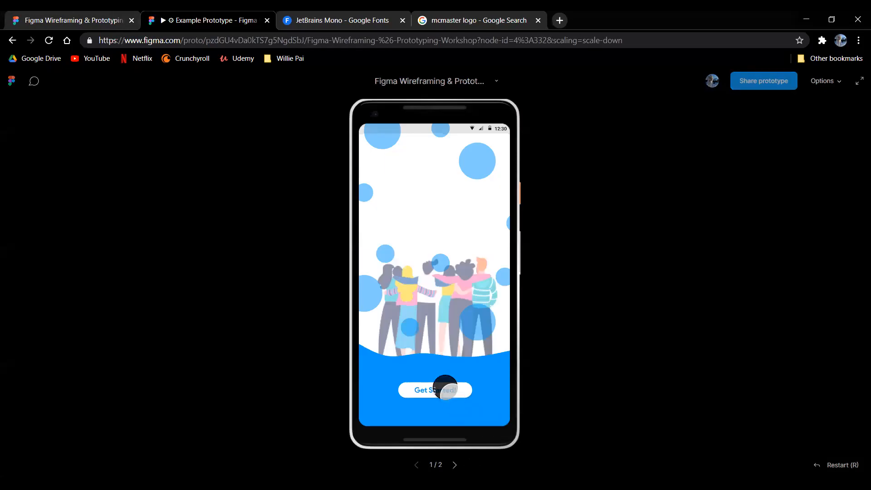
pyautogui.click(443, 389)
# Step: Return to the design file and connect the Splash Screen #1 frame to Splash Screen #2
pyautogui.click(84, 19)
pyautogui.moveTo(504, 223); pyautogui.dragTo(386, 274)
pyautogui.moveTo(546, 222); pyautogui.dragTo(495, 198)
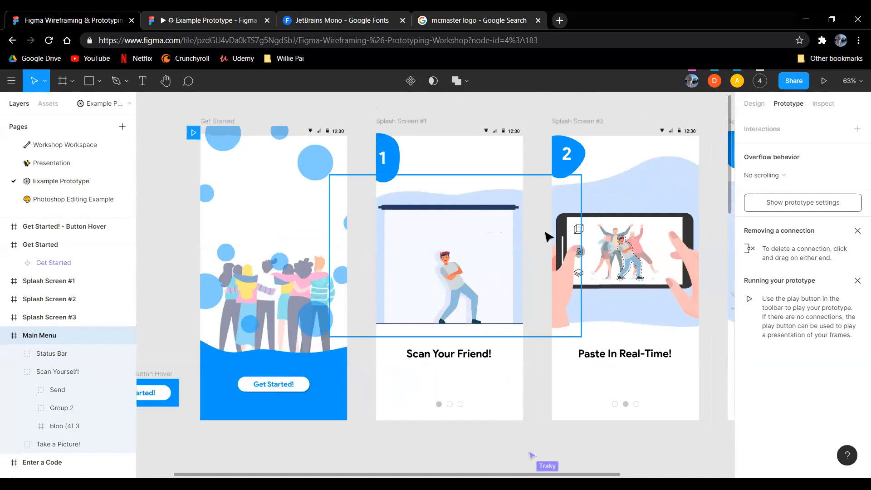
pyautogui.moveTo(538, 244); pyautogui.dragTo(561, 247)
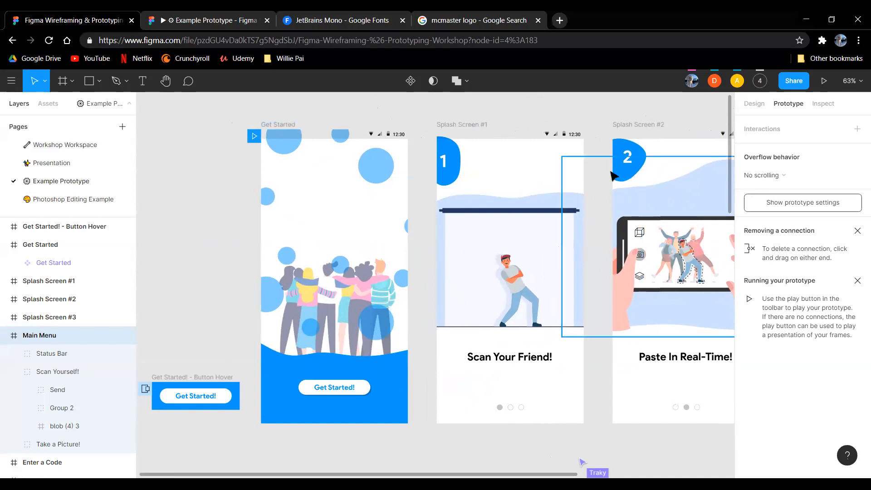
pyautogui.moveTo(593, 139); pyautogui.dragTo(581, 140)
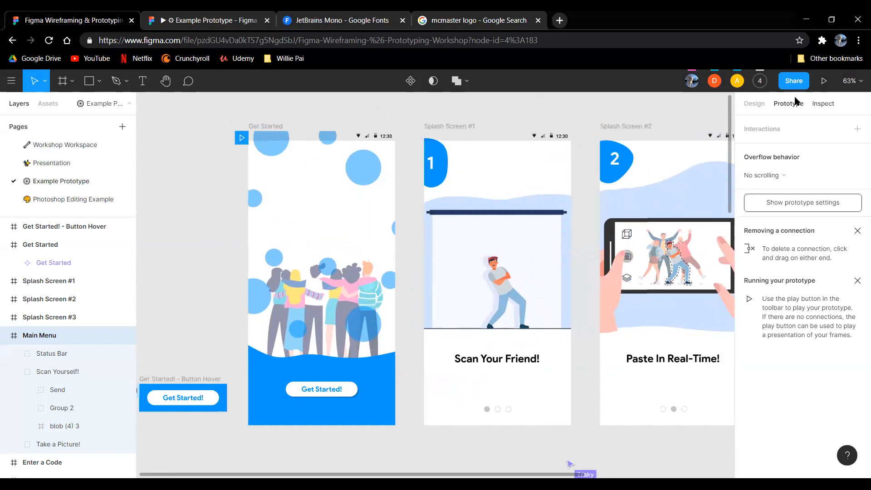
pyautogui.click(457, 128)
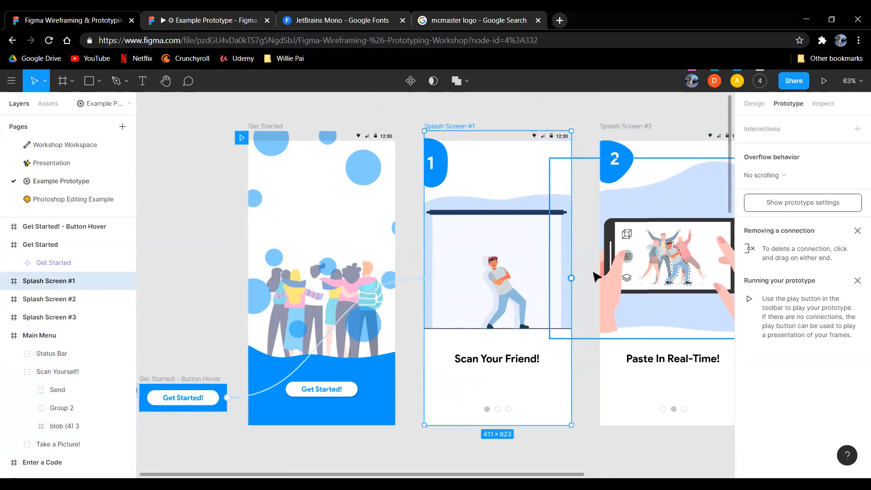
pyautogui.moveTo(575, 280); pyautogui.dragTo(586, 309)
pyautogui.moveTo(660, 239); pyautogui.dragTo(439, 155)
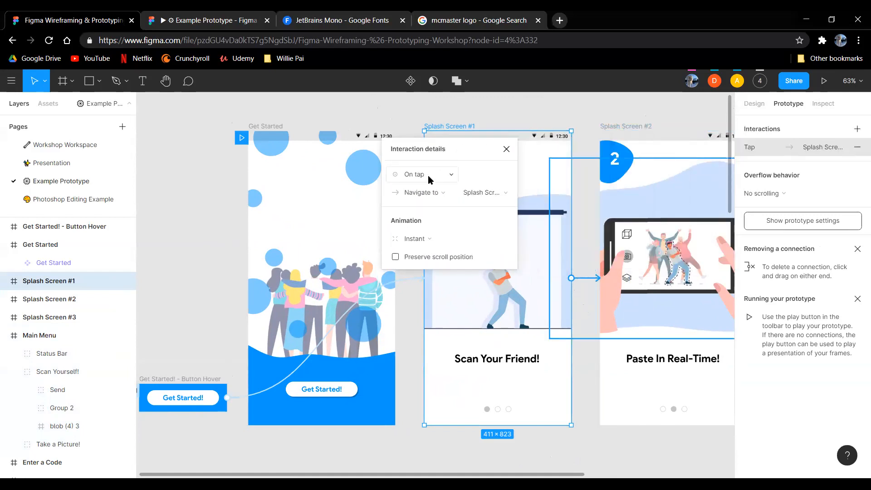
# Step: Set the Splash Screen #1 interaction to On drag, Navigate to, with the Move in animation directed left
pyautogui.click(428, 175)
pyautogui.click(435, 188)
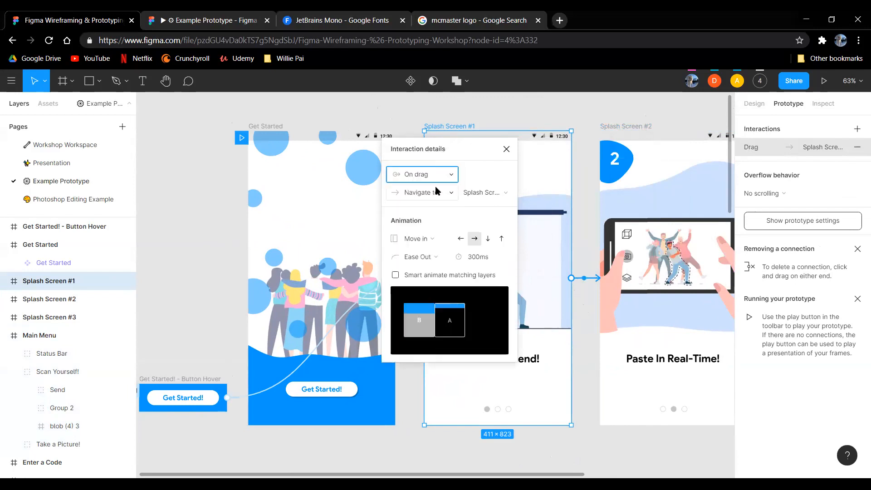
pyautogui.click(432, 193)
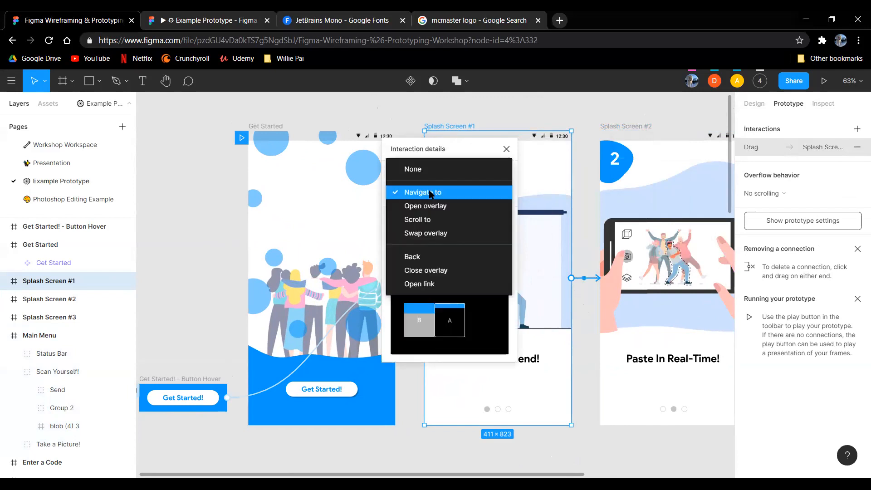
pyautogui.click(431, 194)
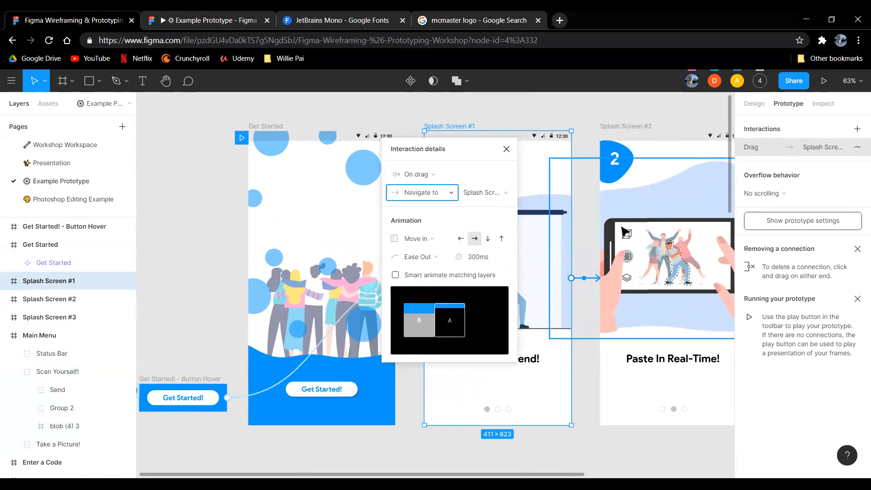
pyautogui.click(460, 239)
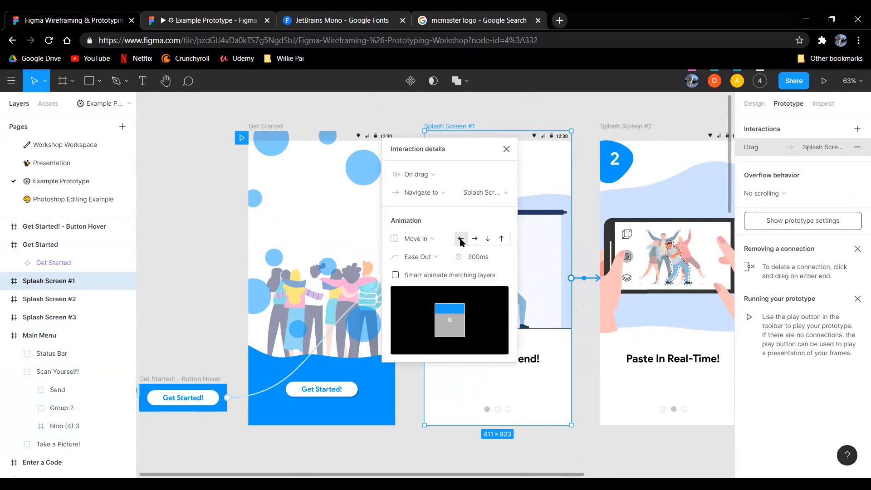
pyautogui.click(439, 182)
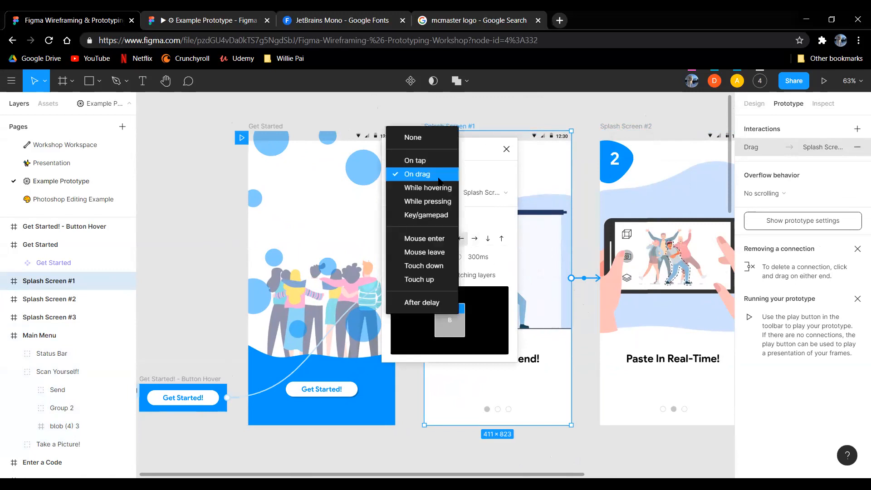
pyautogui.click(438, 176)
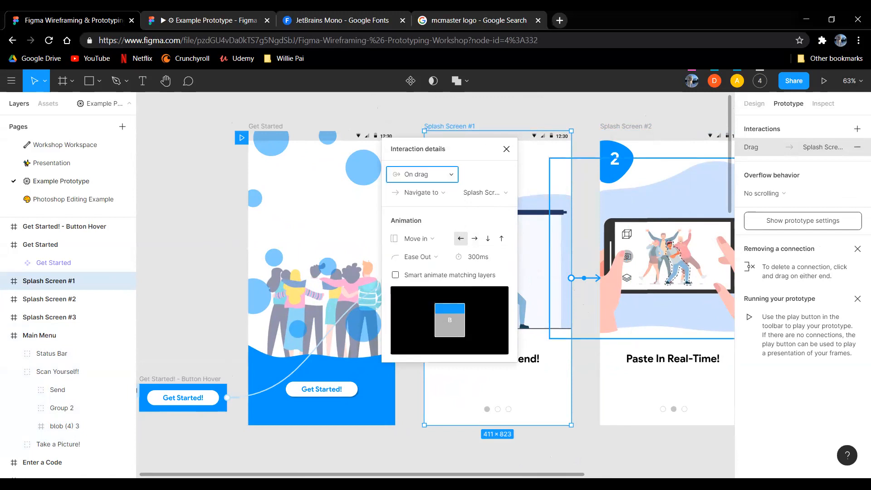
# Step: Play the prototype from Splash Screen #1 and swipe left to test the transition to the Paste In Real-Time! screen
pyautogui.moveTo(477, 155); pyautogui.dragTo(373, 151)
pyautogui.click(823, 80)
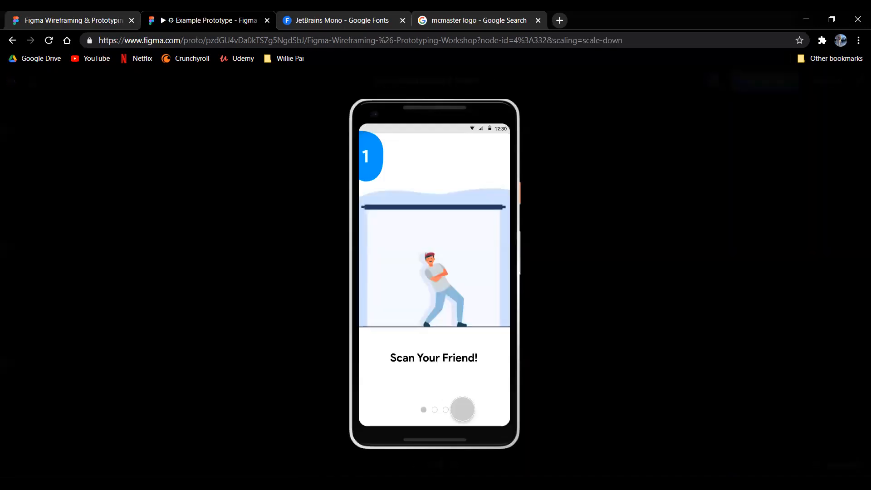
pyautogui.moveTo(482, 359); pyautogui.dragTo(331, 375)
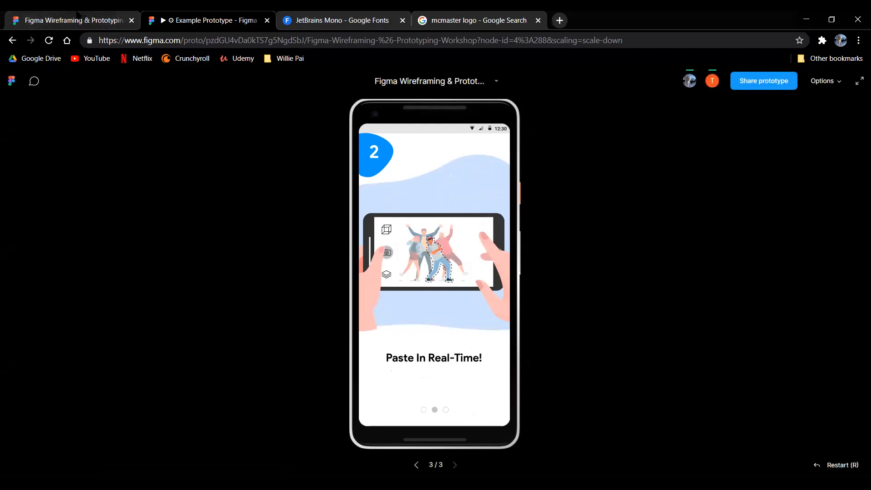
# Step: Return to the design file and connect the Splash Screen #2 frame back to Splash Screen #1
pyautogui.click(78, 13)
pyautogui.hscroll(4, 521, 204)
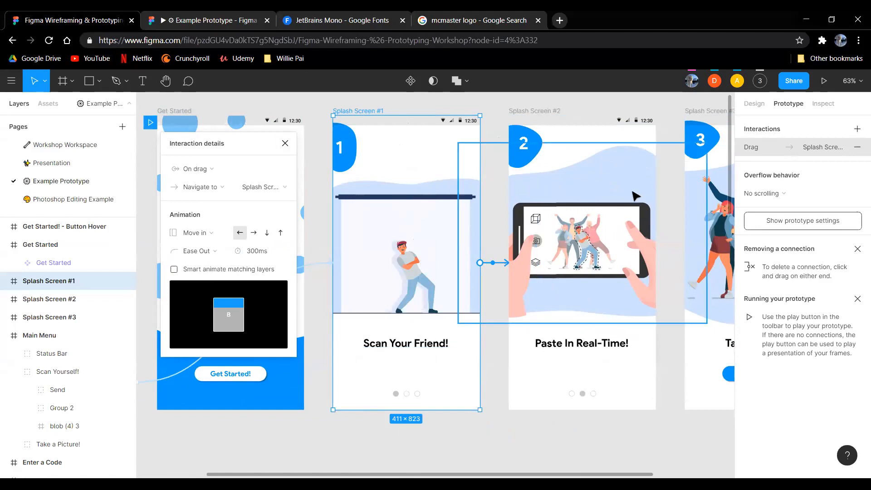
pyautogui.click(524, 111)
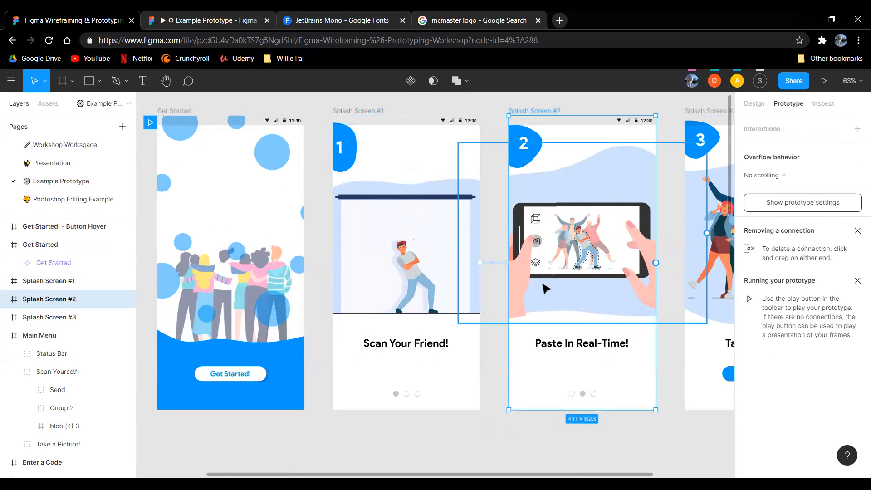
pyautogui.moveTo(446, 324); pyautogui.dragTo(422, 345)
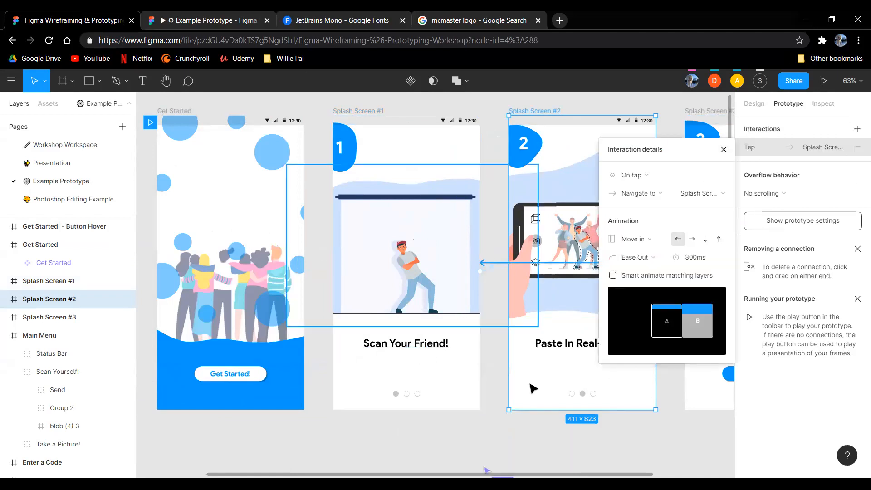
# Step: Set the Splash Screen #2 interaction to On drag with the Move in animation directed right
pyautogui.click(645, 181)
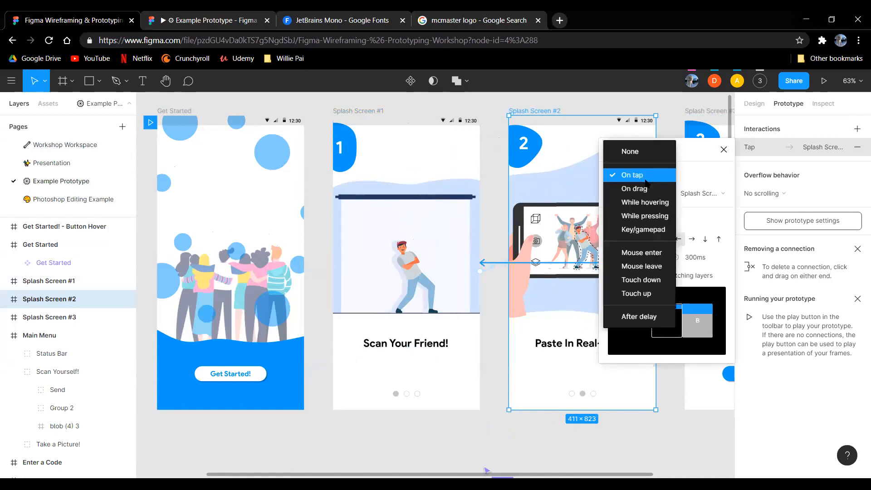
pyautogui.click(653, 190)
pyautogui.click(692, 242)
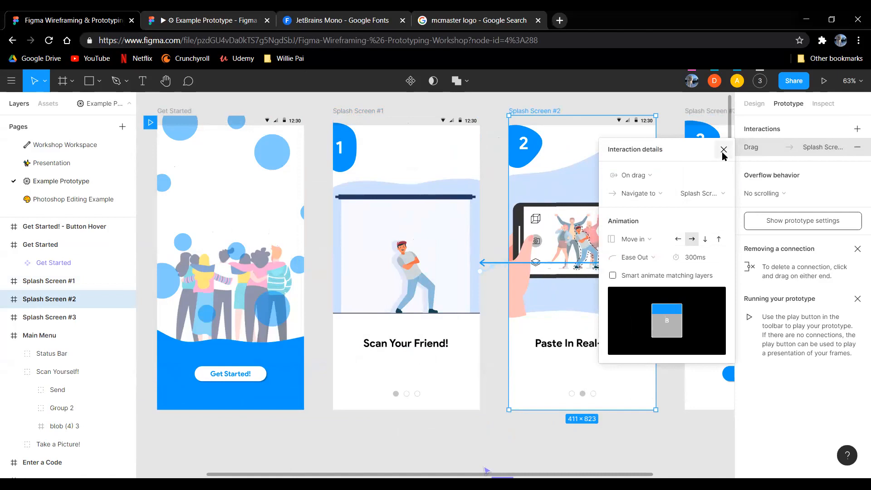
# Step: Play the prototype from Splash Screen #2 and swipe right and left to test the transitions between the first two splash screens
pyautogui.click(824, 80)
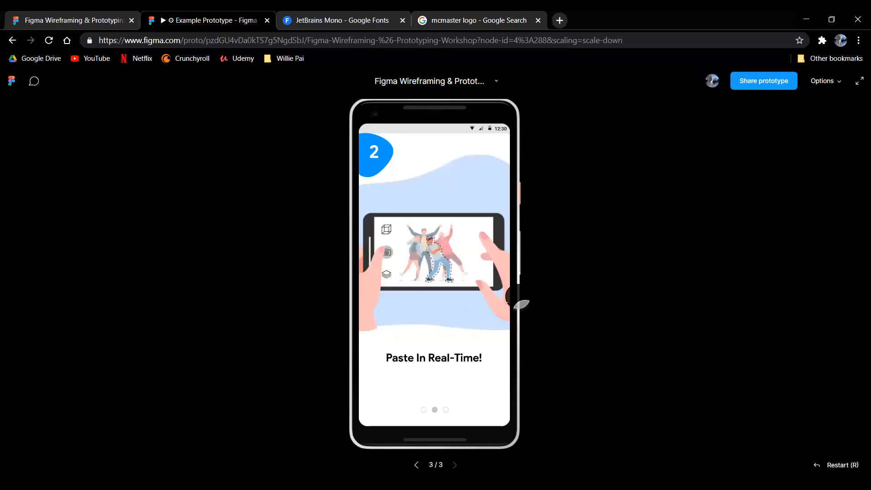
pyautogui.moveTo(443, 330); pyautogui.dragTo(623, 323)
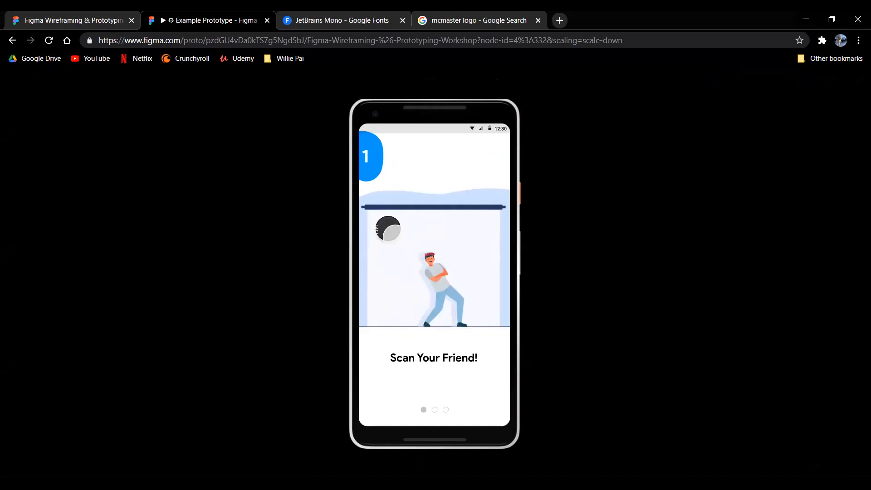
pyautogui.moveTo(438, 280); pyautogui.dragTo(263, 301)
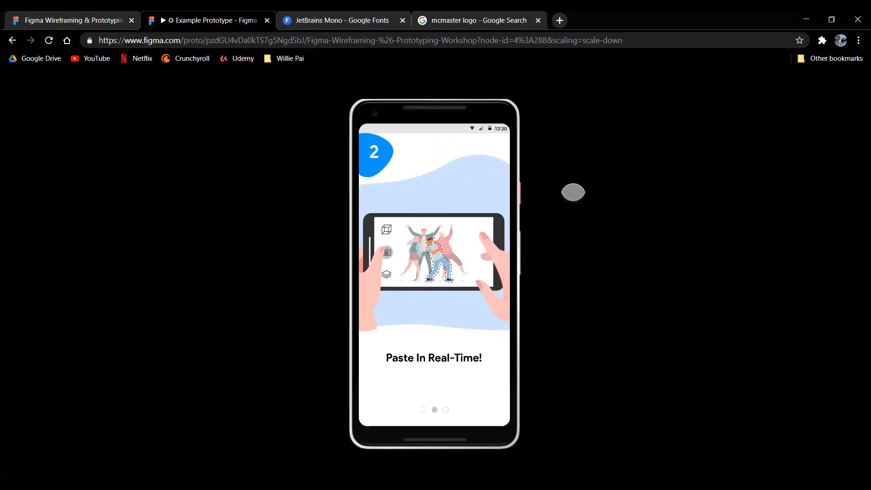
pyautogui.moveTo(411, 287); pyautogui.dragTo(154, 198)
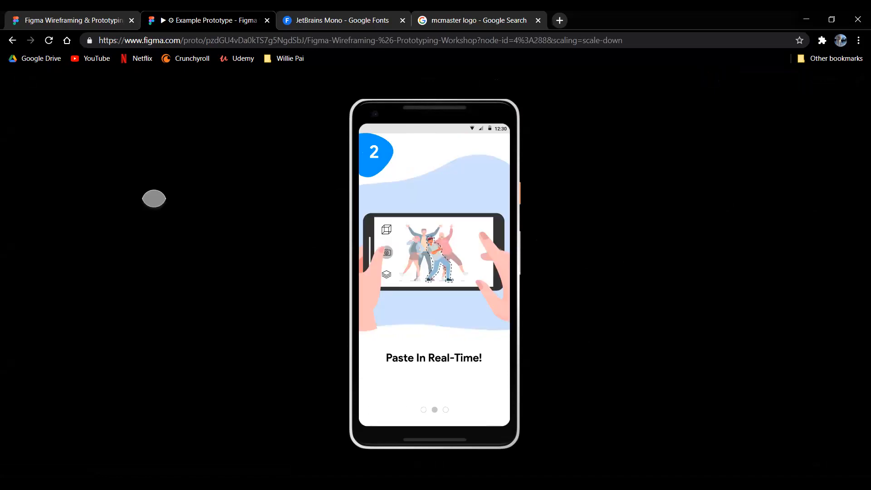
# Step: Return to the design file and examine the Main Menu, Code Input - Asset and Enter a Code frames
pyautogui.click(95, 15)
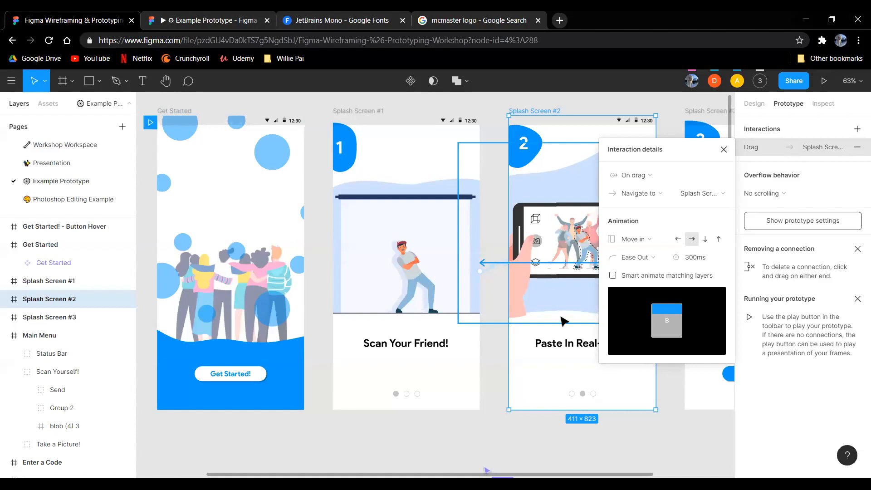
pyautogui.scroll(-2, 554, 340)
pyautogui.moveTo(428, 346); pyautogui.dragTo(325, 217)
pyautogui.moveTo(385, 390); pyautogui.dragTo(430, 215)
pyautogui.scroll(-2, 494, 390)
pyautogui.moveTo(423, 384); pyautogui.dragTo(487, 94)
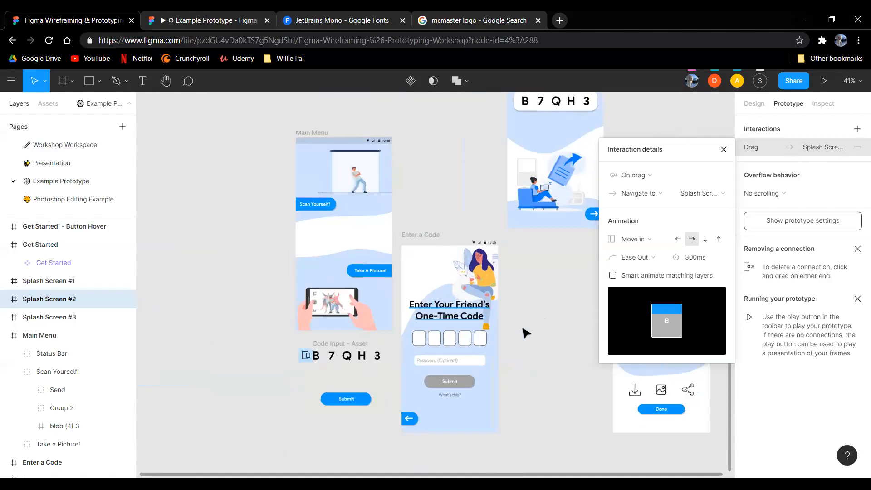
pyautogui.moveTo(422, 379); pyautogui.dragTo(462, 259)
pyautogui.scroll(1, 461, 259)
pyautogui.moveTo(564, 223); pyautogui.dragTo(554, 333)
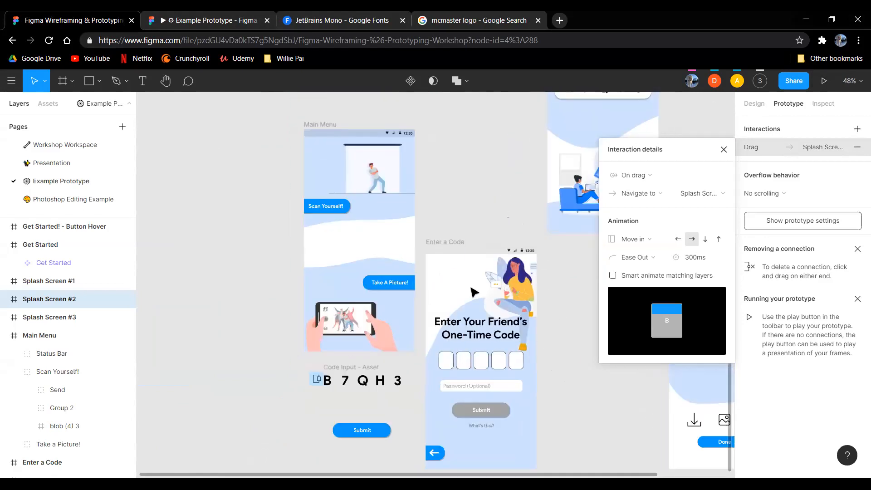
pyautogui.moveTo(473, 203); pyautogui.dragTo(453, 187)
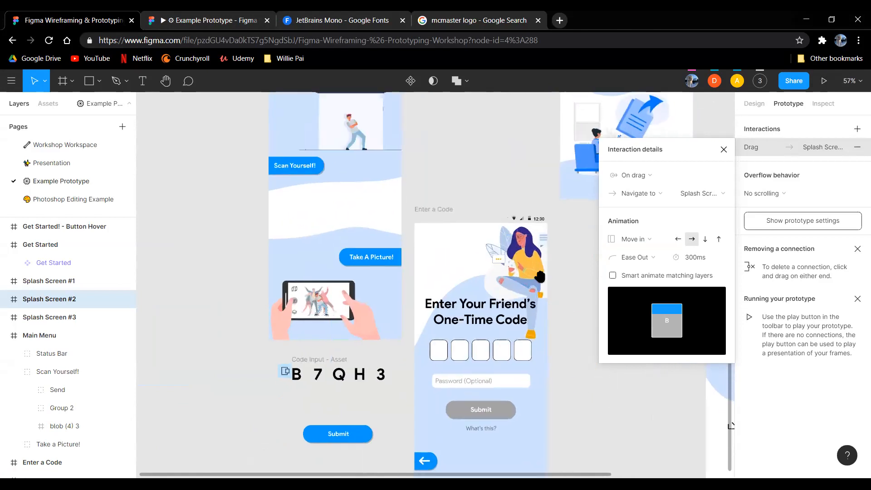
pyautogui.scroll(3, 473, 253)
pyautogui.scroll(1, 469, 249)
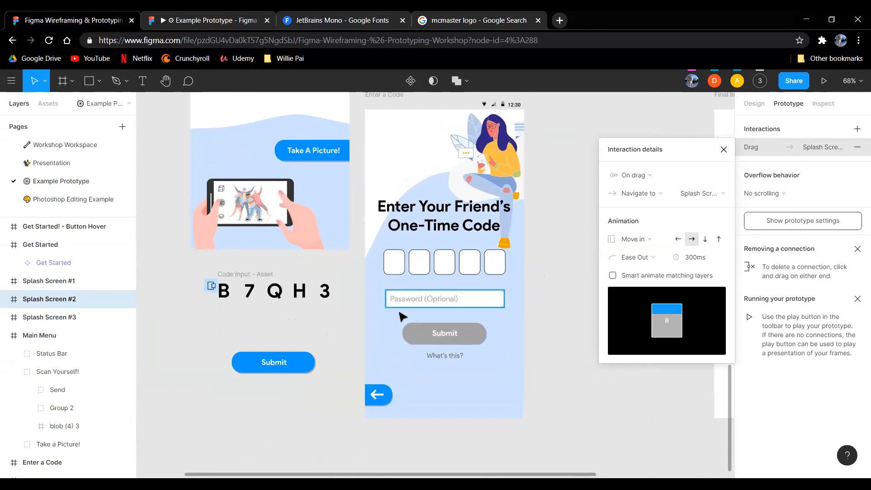
# Step: Clear the selection and examine the prototype connections running from the Main Menu and Submit button to the code and Final Image frames
pyautogui.click(560, 186)
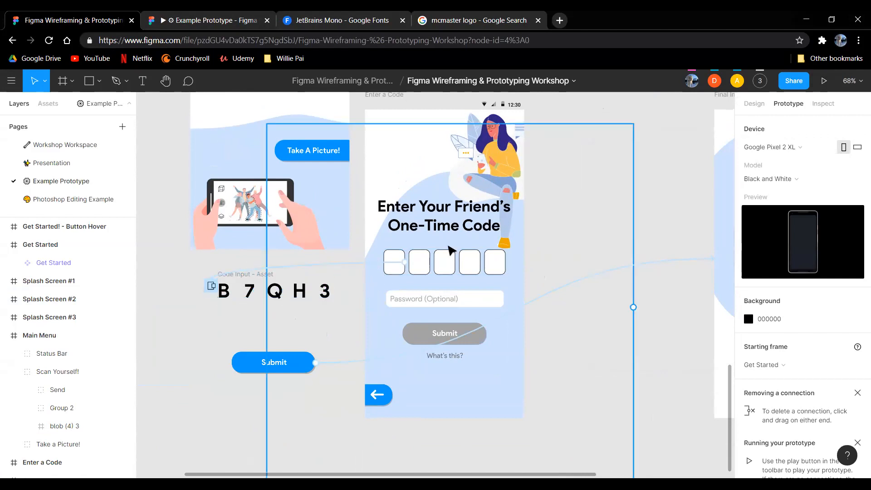
pyautogui.click(646, 222)
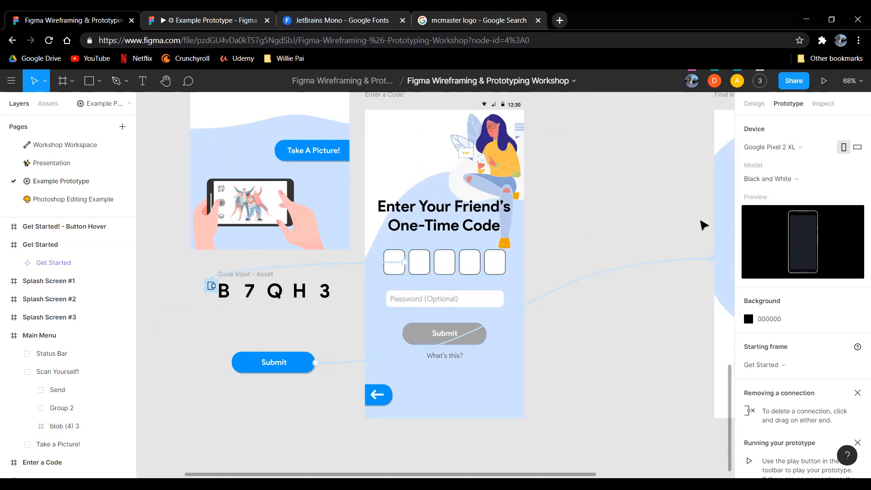
pyautogui.scroll(-2, 521, 210)
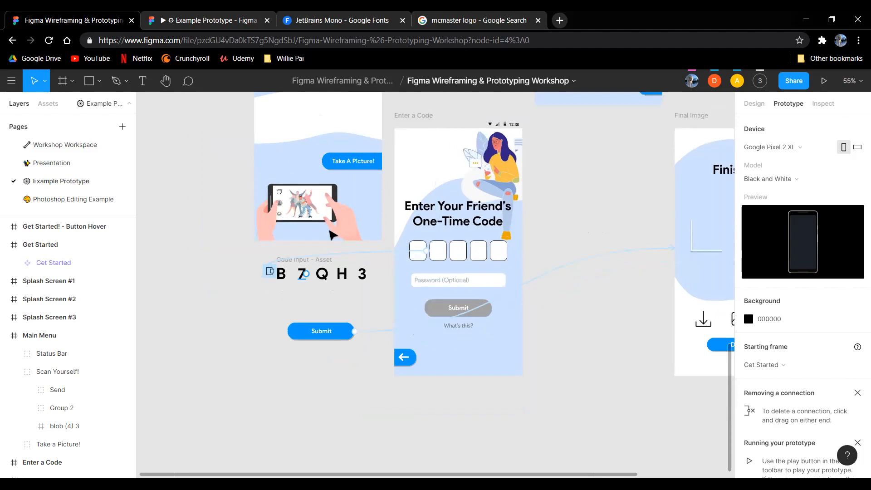
pyautogui.moveTo(178, 235); pyautogui.dragTo(218, 331)
pyautogui.scroll(-1, 341, 272)
pyautogui.moveTo(574, 260); pyautogui.dragTo(553, 263)
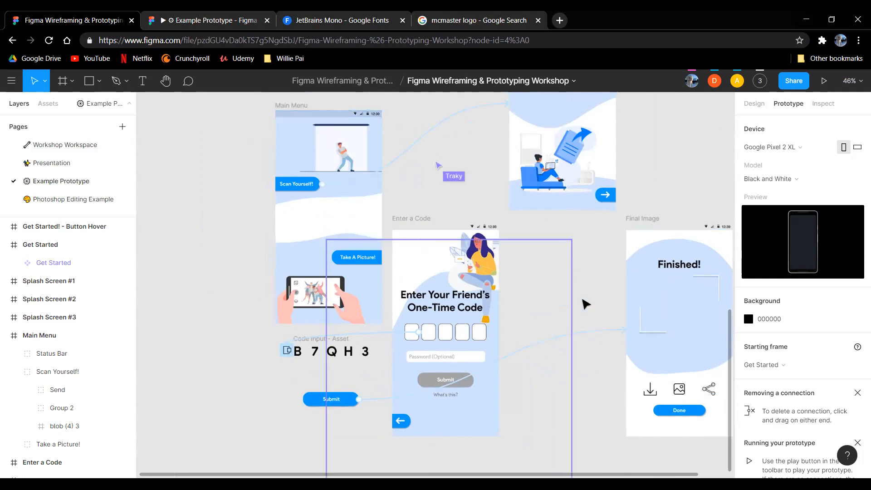
pyautogui.moveTo(608, 266); pyautogui.dragTo(561, 308)
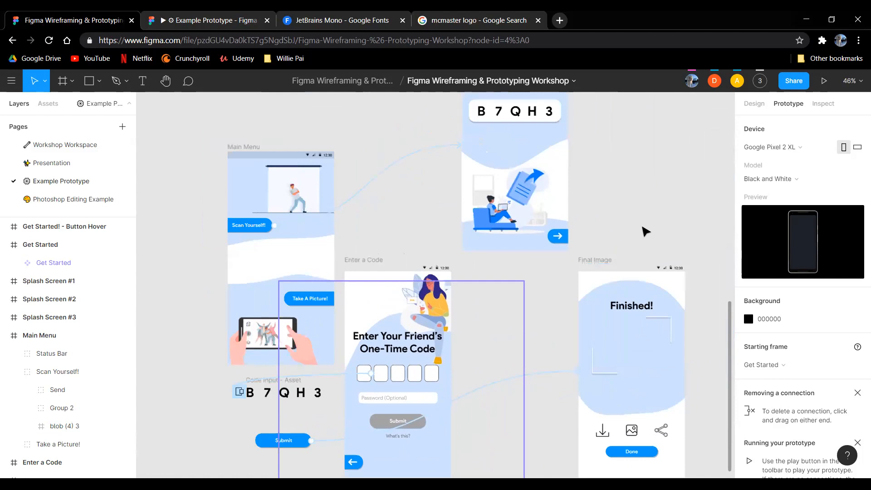
pyautogui.scroll(-1, 645, 230)
pyautogui.moveTo(653, 204); pyautogui.dragTo(631, 207)
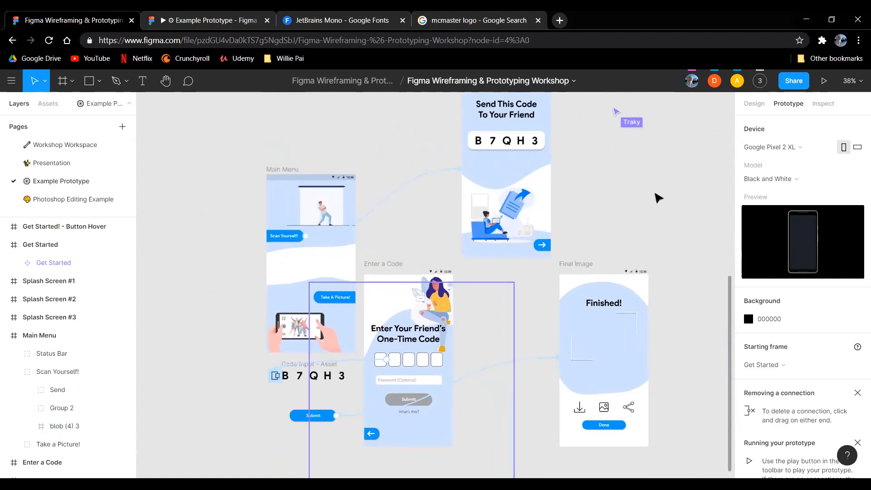
# Step: Inspect the Main Menu frame and copy its properties
pyautogui.click(821, 105)
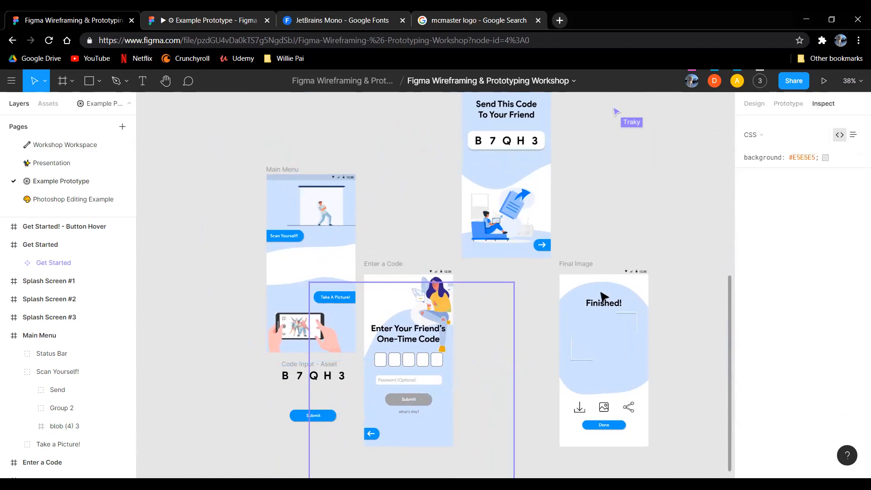
pyautogui.click(52, 338)
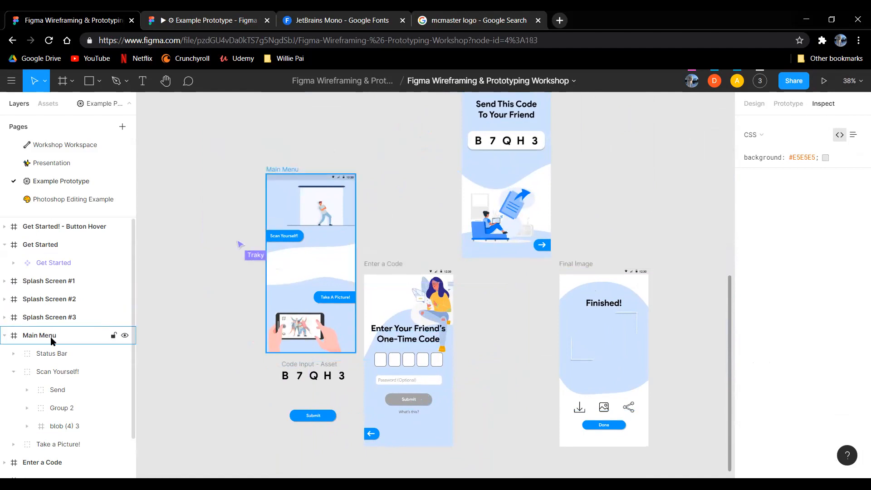
pyautogui.click(52, 338)
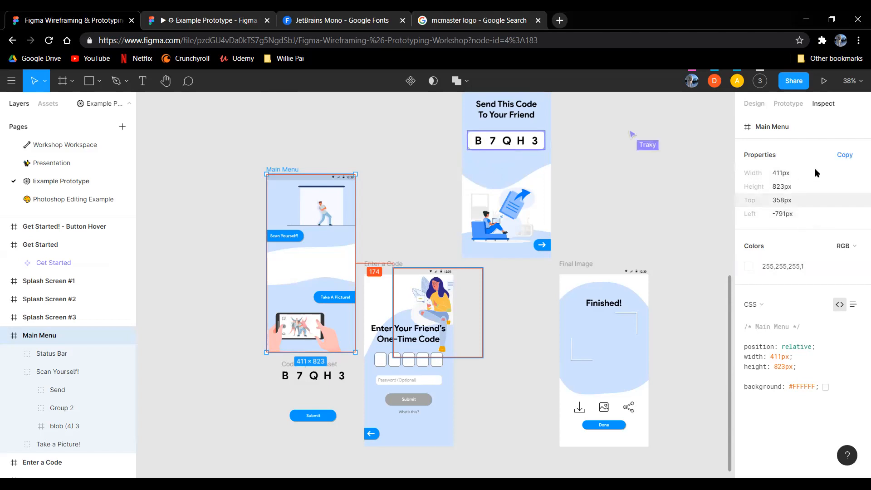
pyautogui.click(843, 160)
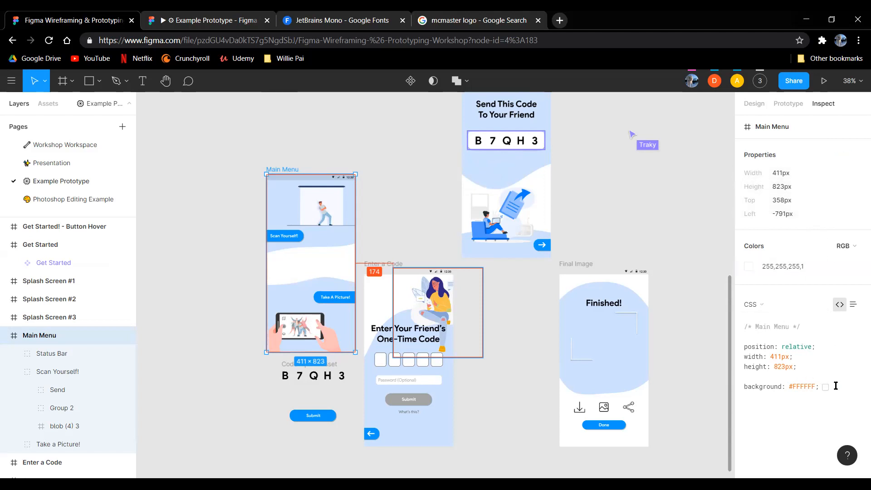
# Step: Highlight the Main Menu frame's size and position values and check the code format options
pyautogui.moveTo(793, 214); pyautogui.dragTo(779, 173)
pyautogui.click(803, 206)
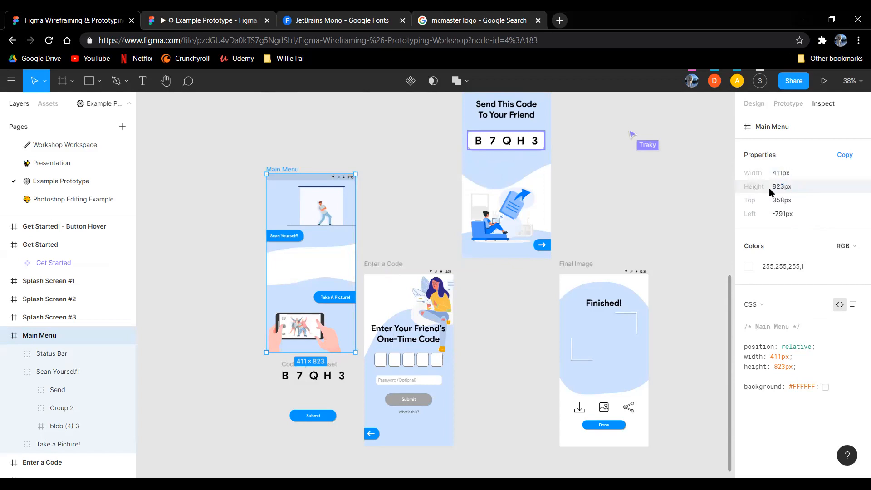
pyautogui.click(779, 187)
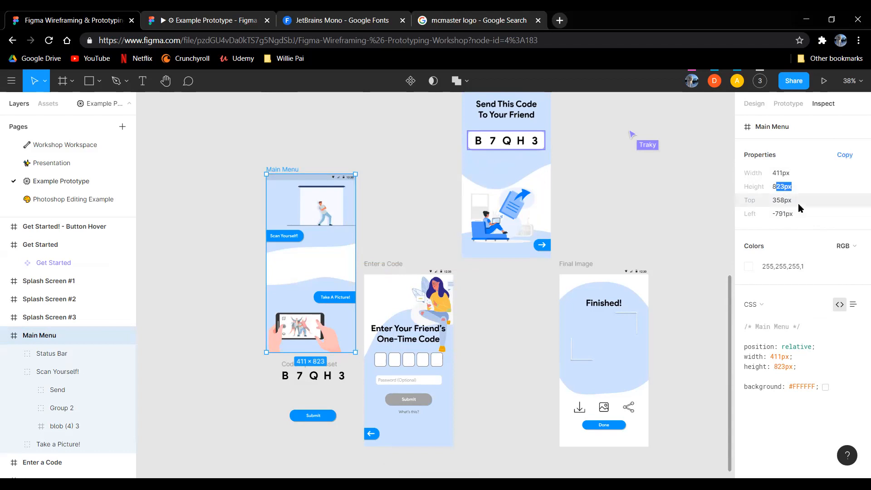
pyautogui.click(788, 306)
pyautogui.click(801, 306)
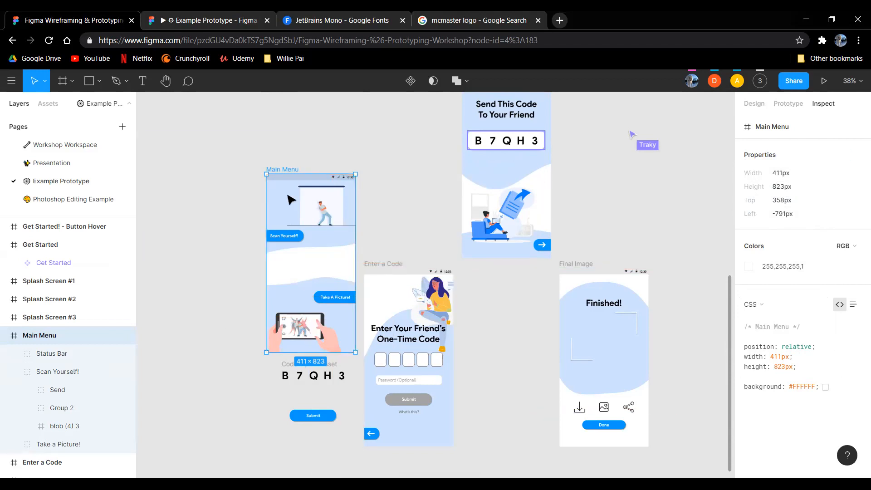
# Step: Inspect the Scan Yourself! group inside the Main Menu frame and show its code for iOS
pyautogui.click(59, 366)
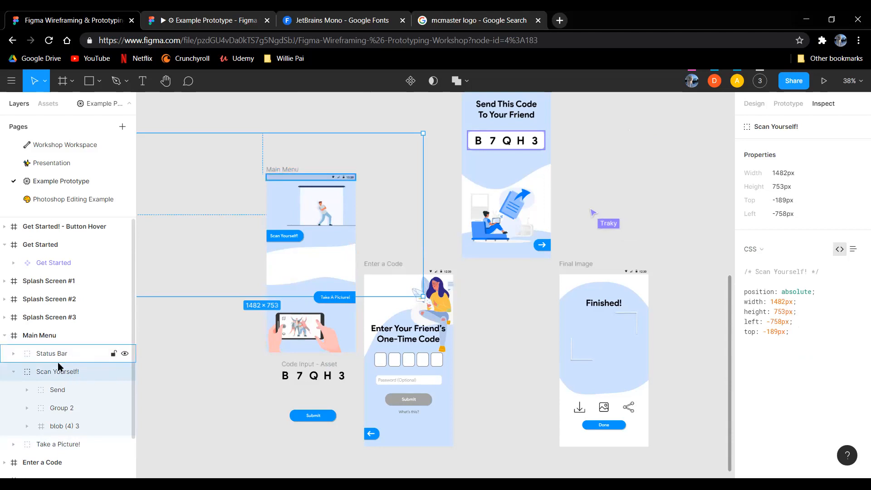
pyautogui.scroll(3, 290, 238)
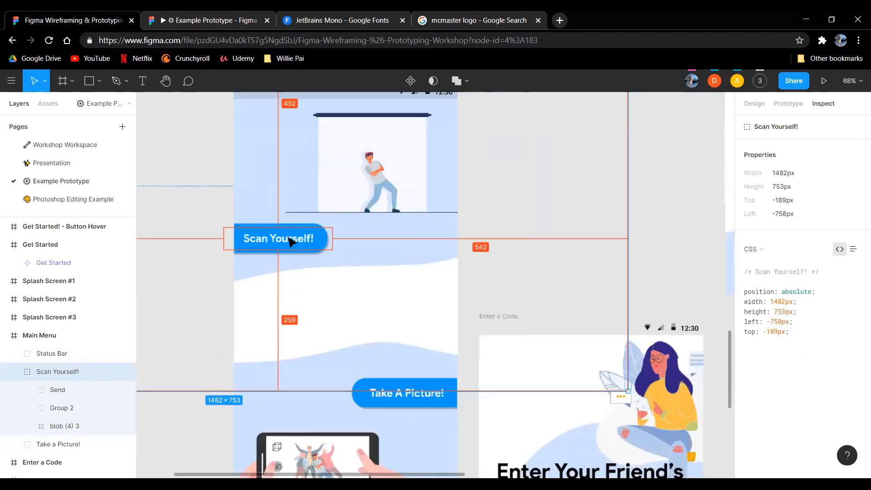
pyautogui.scroll(3, 290, 241)
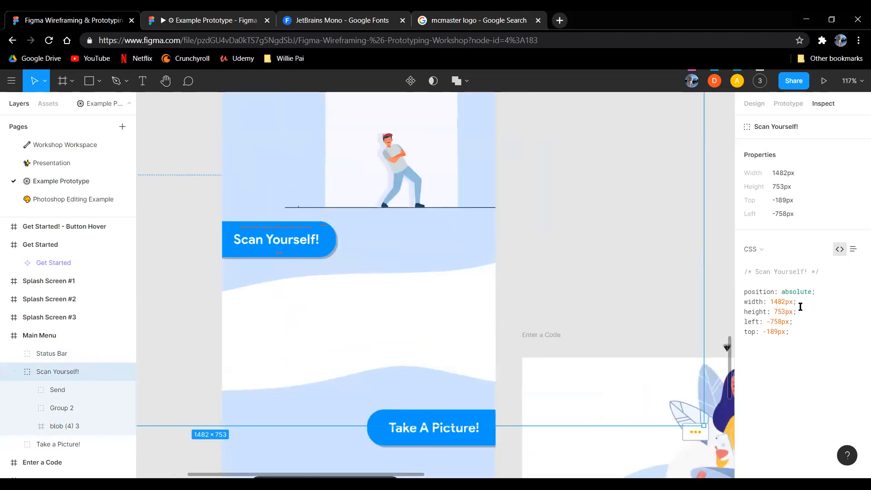
pyautogui.click(783, 252)
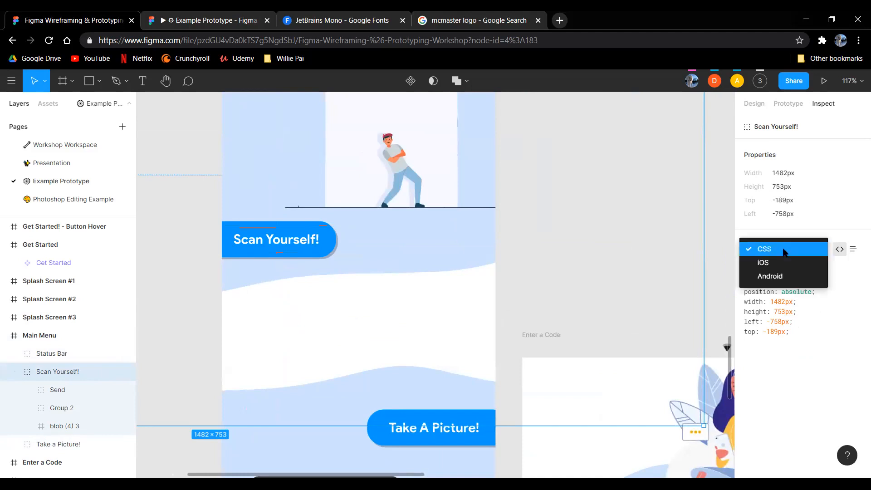
pyautogui.click(787, 263)
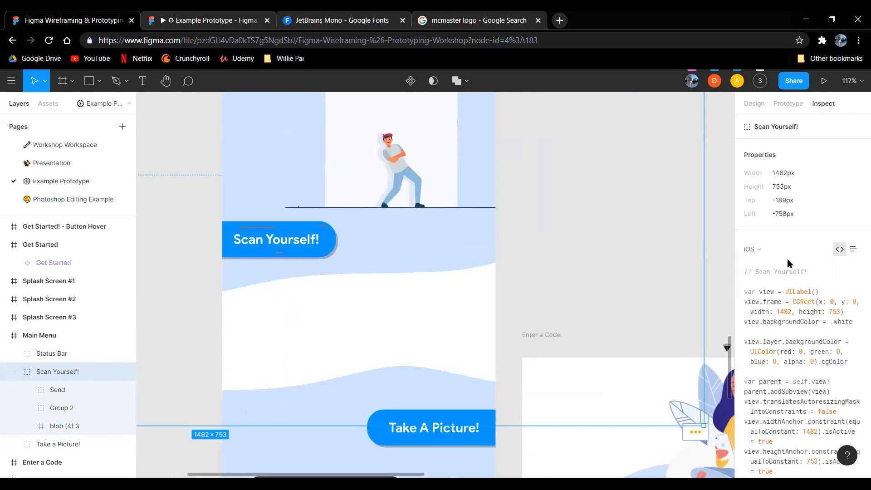
# Step: Highlight the Scan Yourself! group's iOS code, then switch the code format to Android
pyautogui.click(773, 253)
pyautogui.click(773, 253)
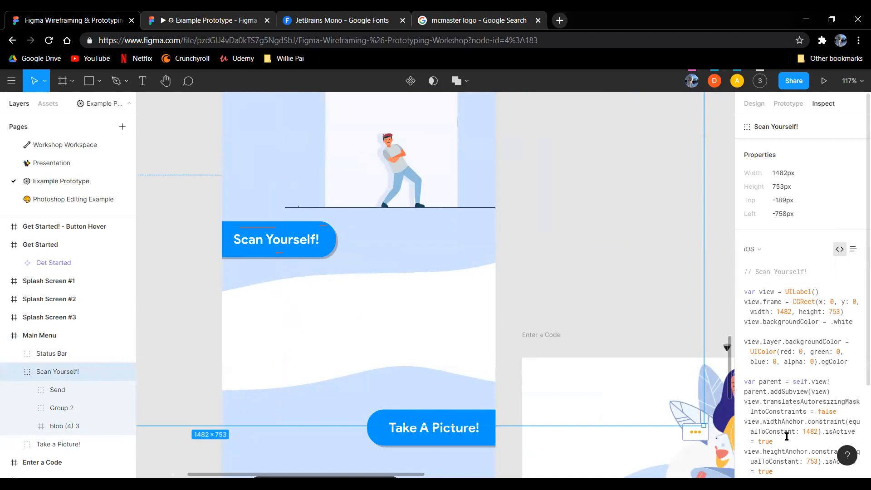
pyautogui.moveTo(784, 472); pyautogui.dragTo(740, 291)
pyautogui.click(744, 290)
pyautogui.click(751, 249)
pyautogui.click(758, 261)
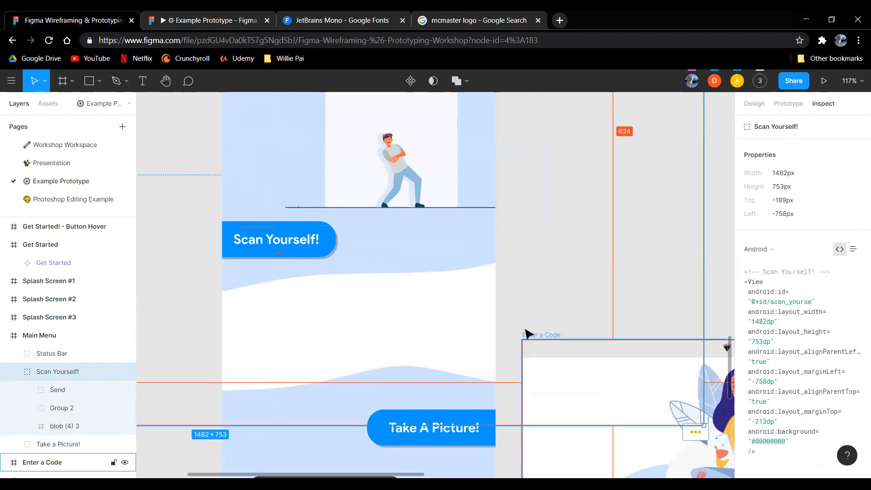
pyautogui.scroll(-5, 527, 334)
pyautogui.scroll(-1, 568, 263)
pyautogui.moveTo(634, 282); pyautogui.dragTo(505, 256)
pyautogui.scroll(-1, 482, 274)
pyautogui.moveTo(423, 320); pyautogui.dragTo(505, 339)
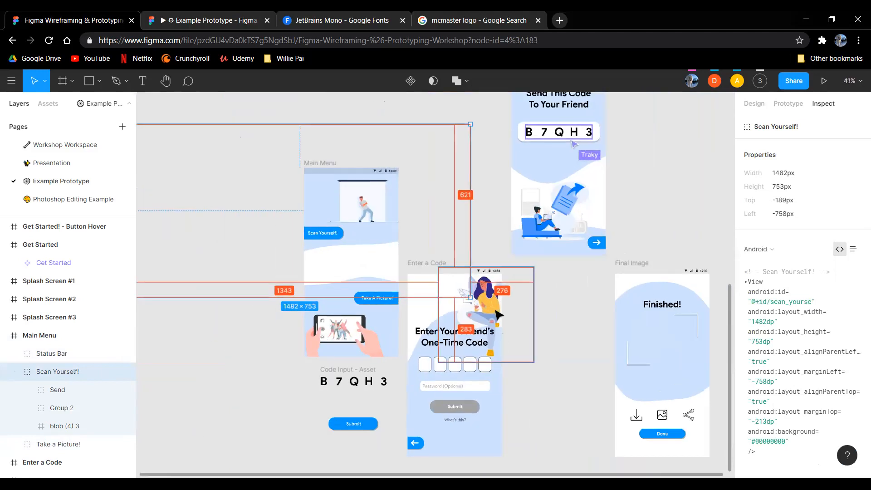
# Step: Search the web for "figma youtube" in a new browser tab
pyautogui.scroll(-1, 562, 307)
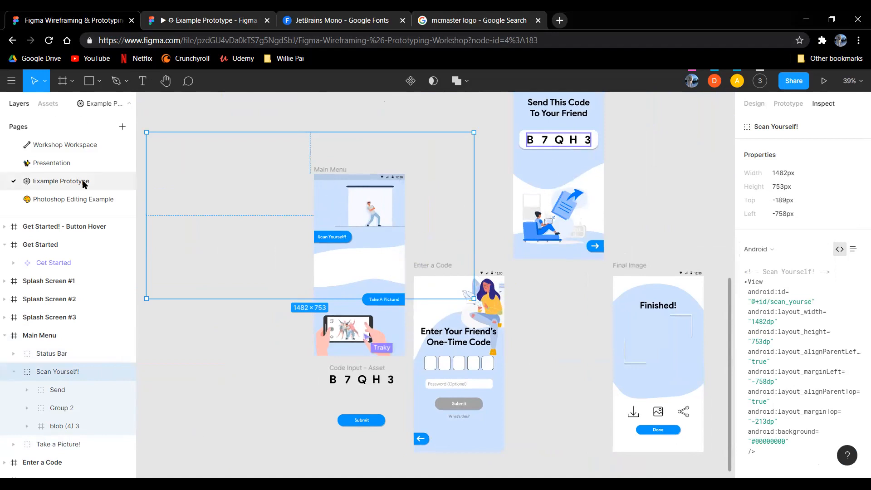
pyautogui.hotkey('ctrl', 't')
pyautogui.hotkey('ctrl', 'w')
pyautogui.hotkey('ctrl', 't')
pyautogui.write('figma youtube')
pyautogui.press('Return')
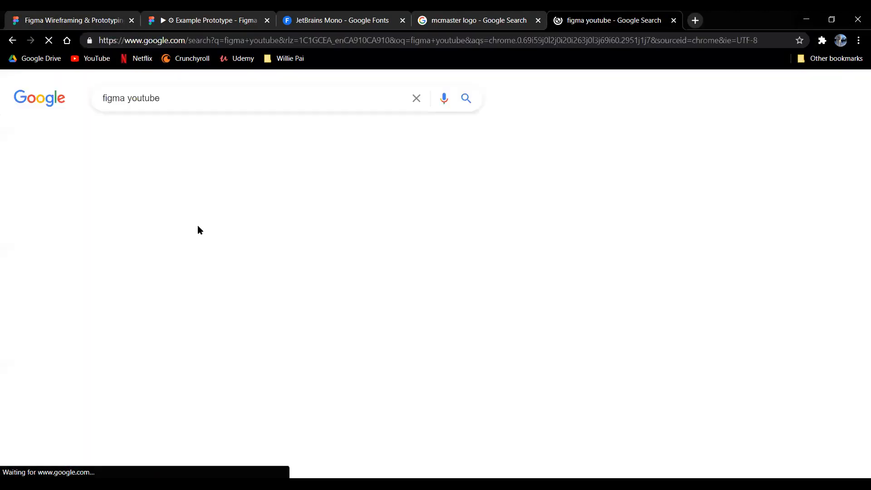
# Step: Open the Figma YouTube channel and browse its uploaded videos
pyautogui.click(150, 196)
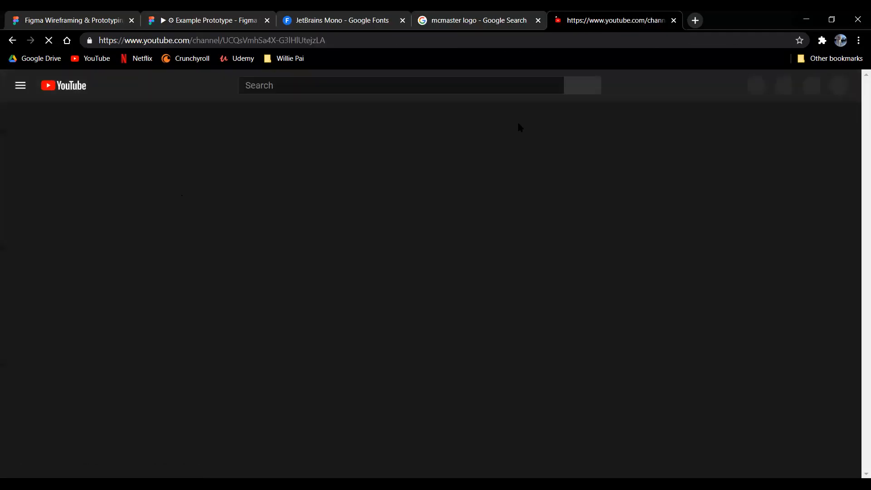
pyautogui.click(304, 295)
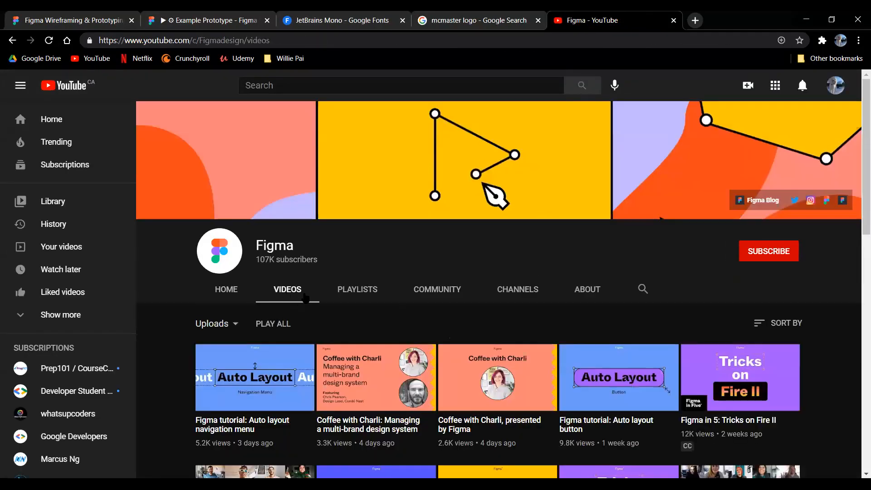
pyautogui.scroll(-6, 304, 295)
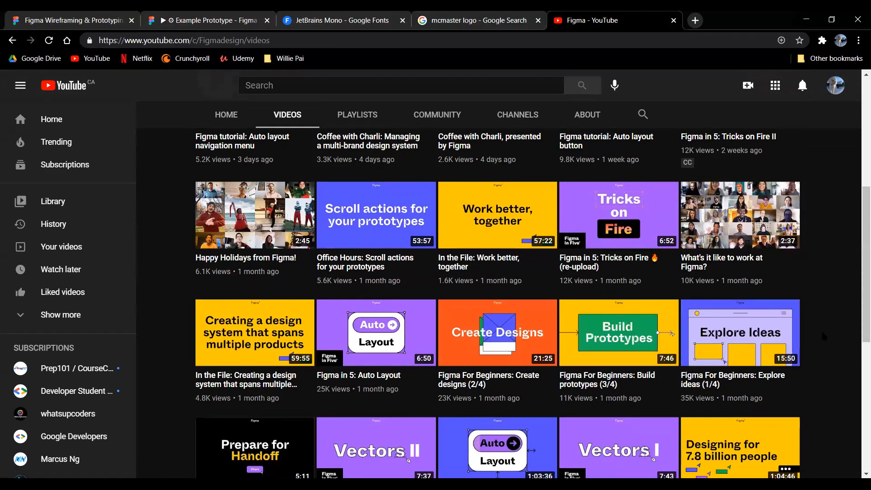
pyautogui.scroll(-1, 822, 336)
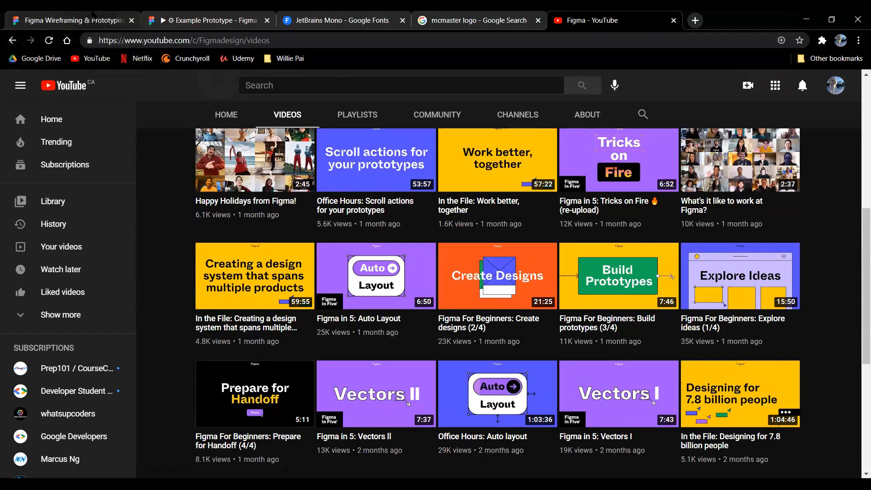
# Step: Open undraw.co in a new browser tab and look over its introduction page
pyautogui.hotkey('ctrl', 't')
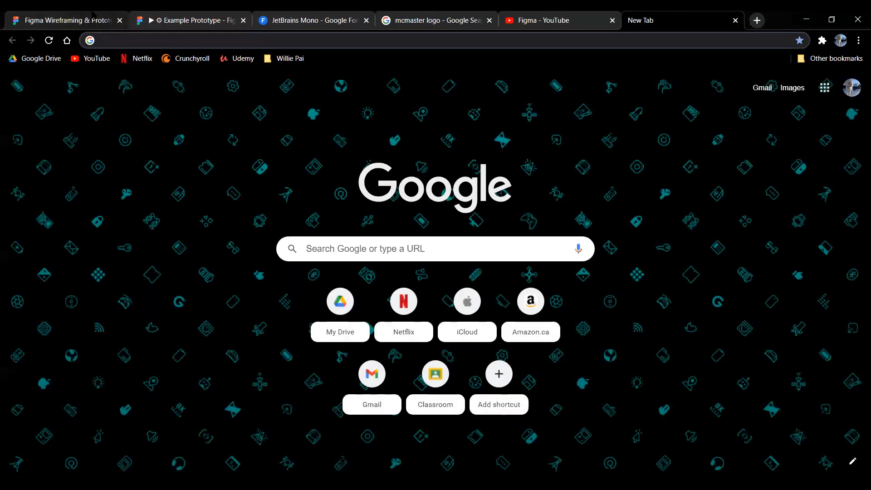
pyautogui.write('s')
pyautogui.press('BackSpace')
pyautogui.press('BackSpace')
pyautogui.write('undraw')
pyautogui.press('Return')
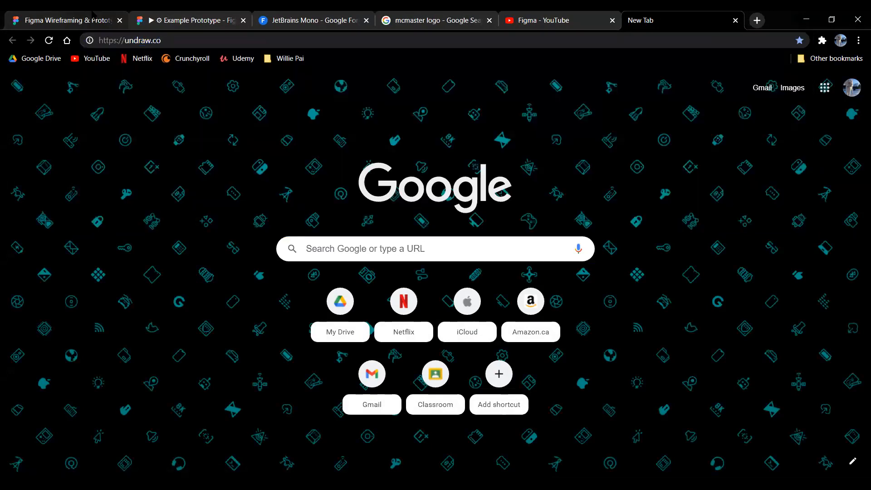
pyautogui.scroll(-1, 331, 219)
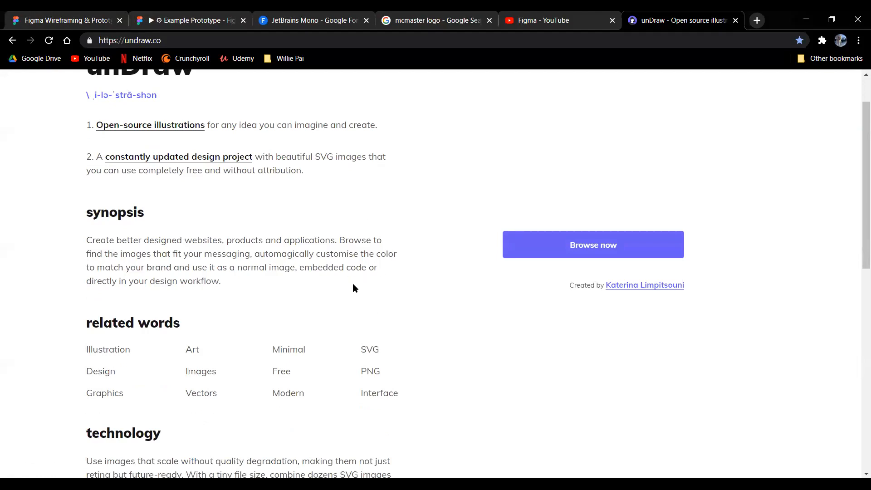
pyautogui.scroll(1, 328, 336)
pyautogui.scroll(-1, 333, 335)
pyautogui.scroll(-2, 352, 334)
pyautogui.scroll(3, 342, 352)
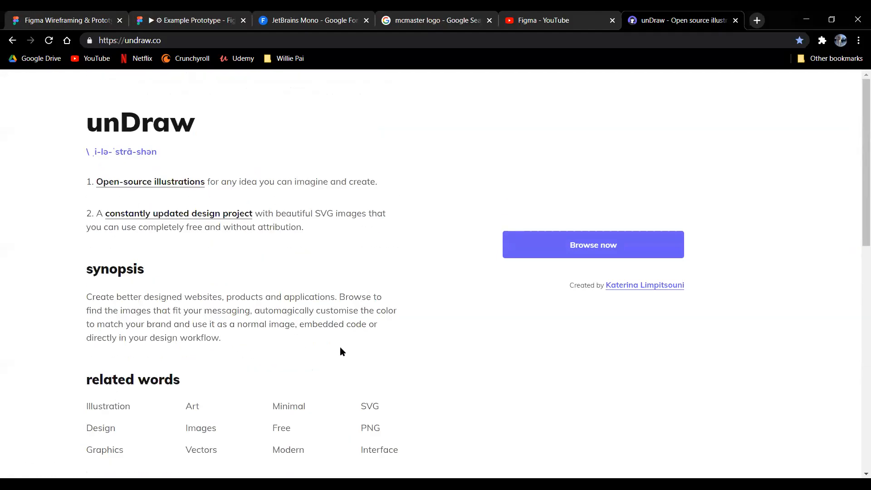
pyautogui.scroll(-1, 323, 343)
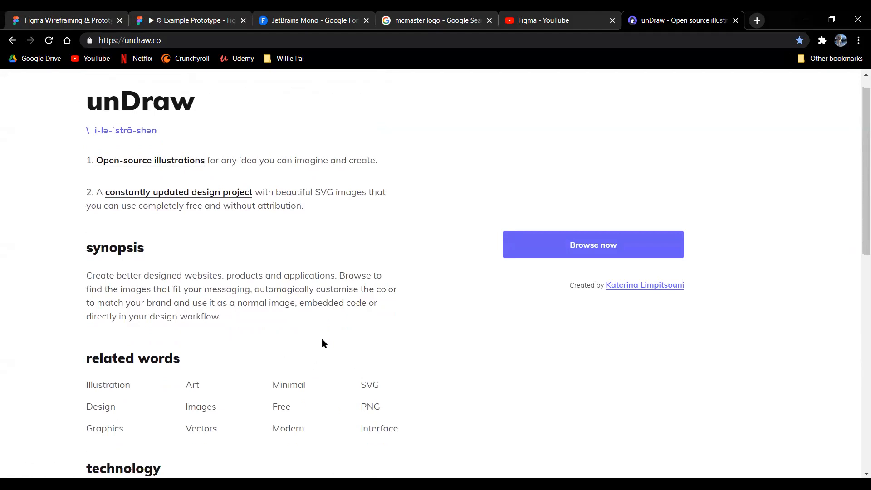
# Step: Open unDraw's illustrations gallery and browse the available images
pyautogui.click(541, 245)
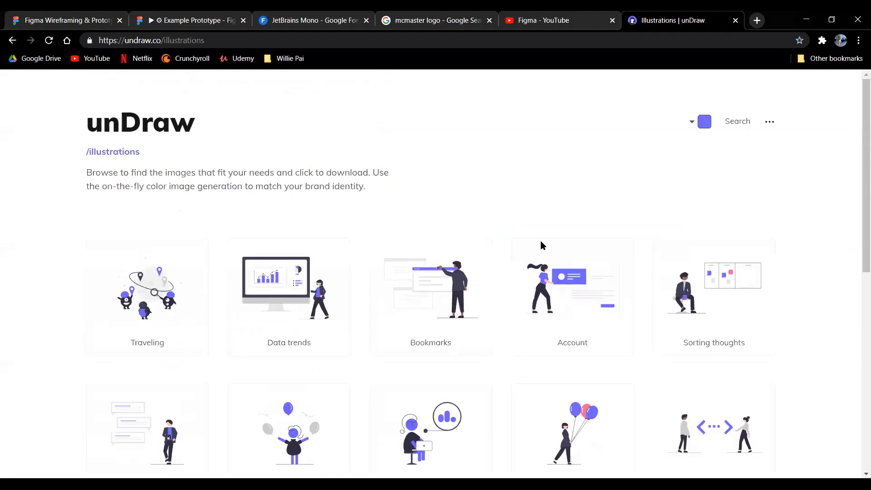
pyautogui.scroll(-4, 543, 245)
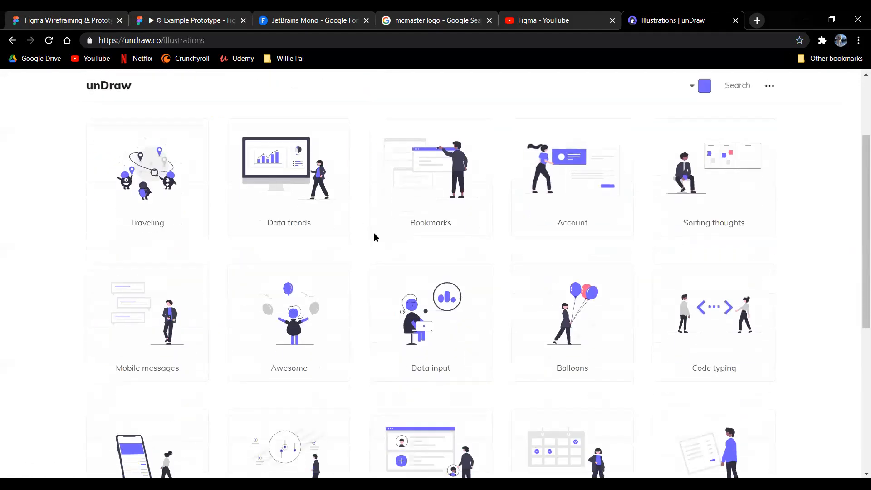
pyautogui.scroll(-1, 485, 317)
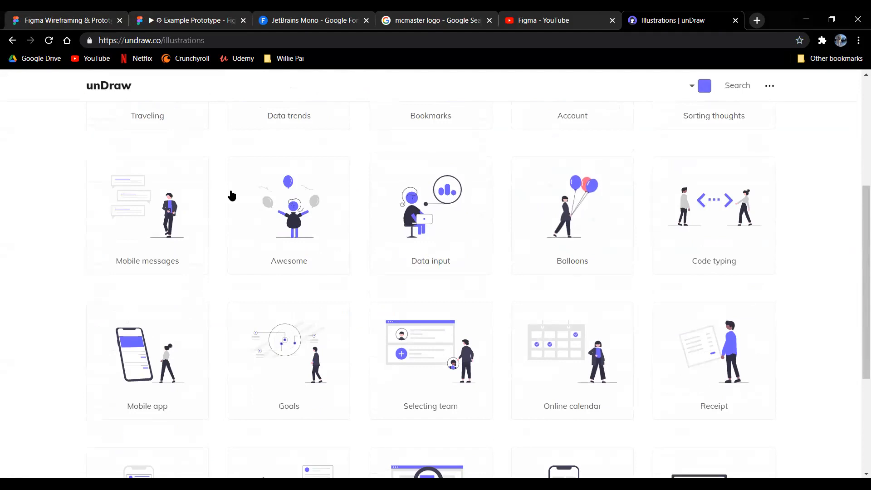
pyautogui.scroll(-2, 842, 278)
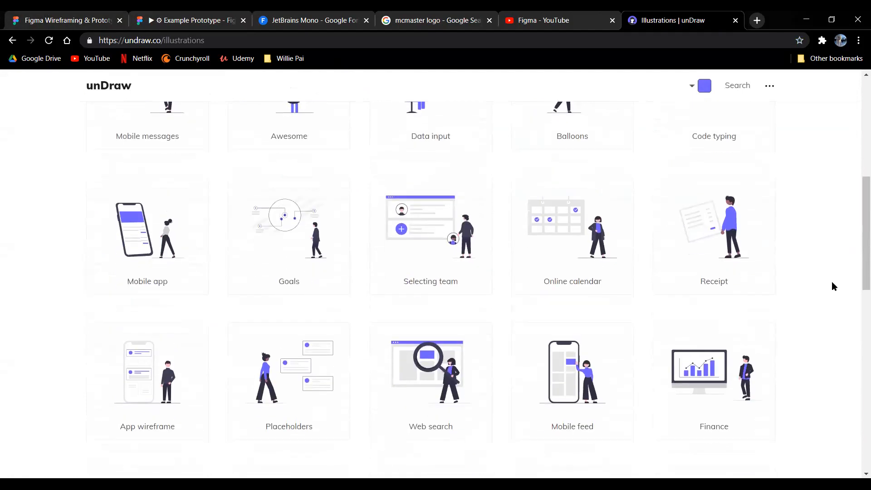
pyautogui.scroll(-2, 831, 281)
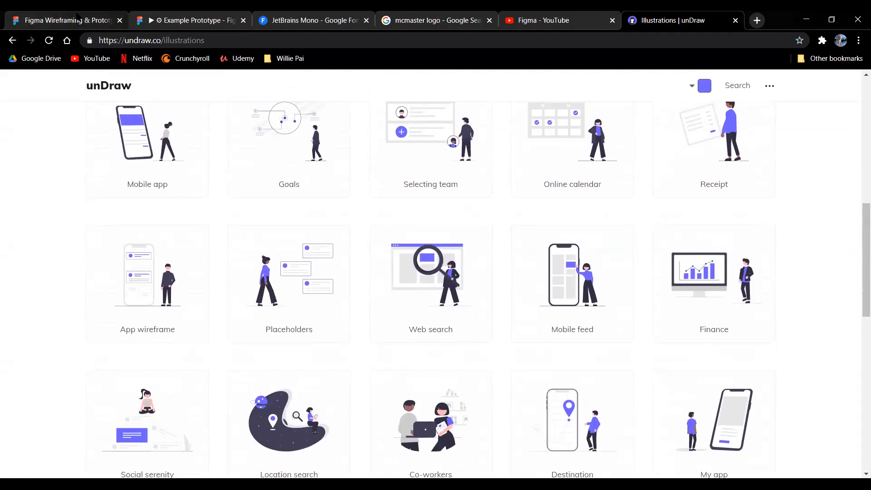
pyautogui.scroll(-3, 791, 350)
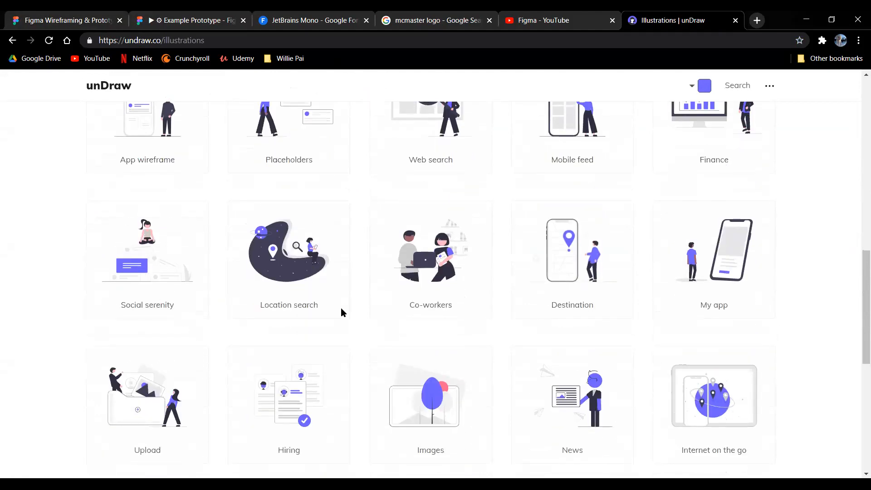
# Step: View the download options for the Co-workers illustration, then close them and return to the start of the gallery
pyautogui.click(432, 251)
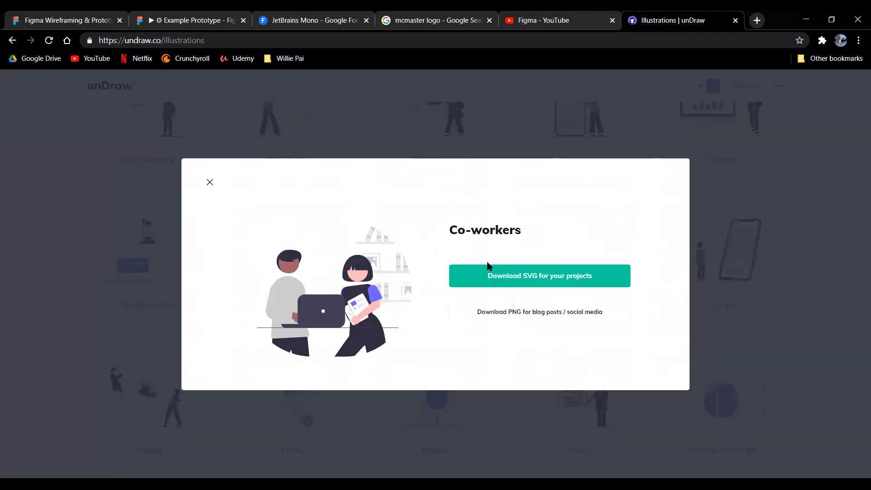
pyautogui.click(208, 182)
pyautogui.scroll(-8, 312, 231)
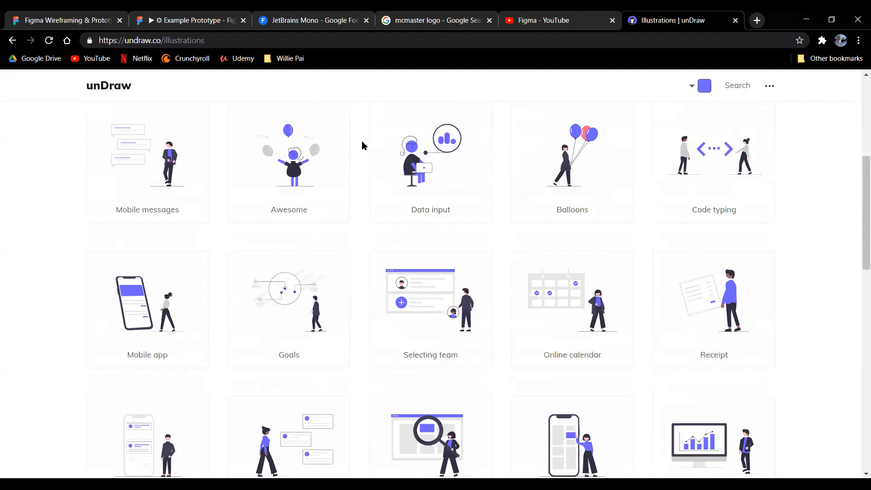
pyautogui.scroll(5, 361, 145)
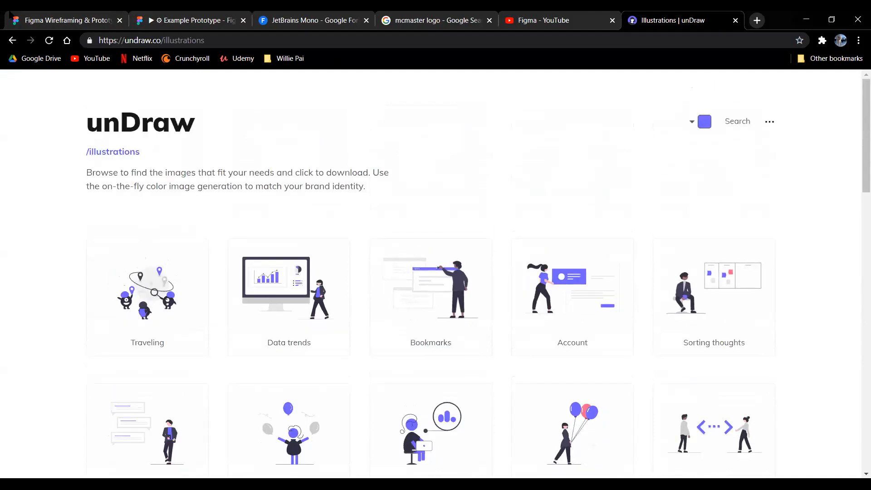
# Step: Open the Blobmaker SVG generator in a new browser tab from the UI/UX bookmarks folder under Programming
pyautogui.click(64, 20)
pyautogui.scroll(-1, 340, 243)
pyautogui.click(286, 58)
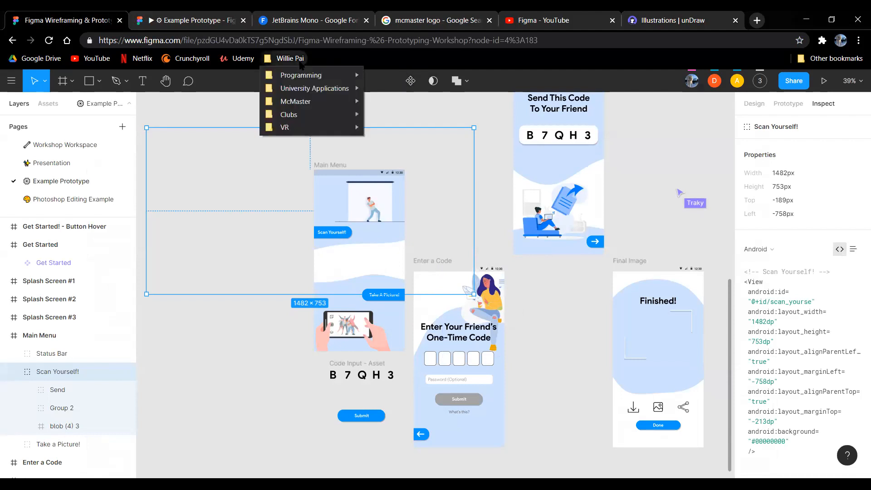
pyautogui.moveTo(333, 80)
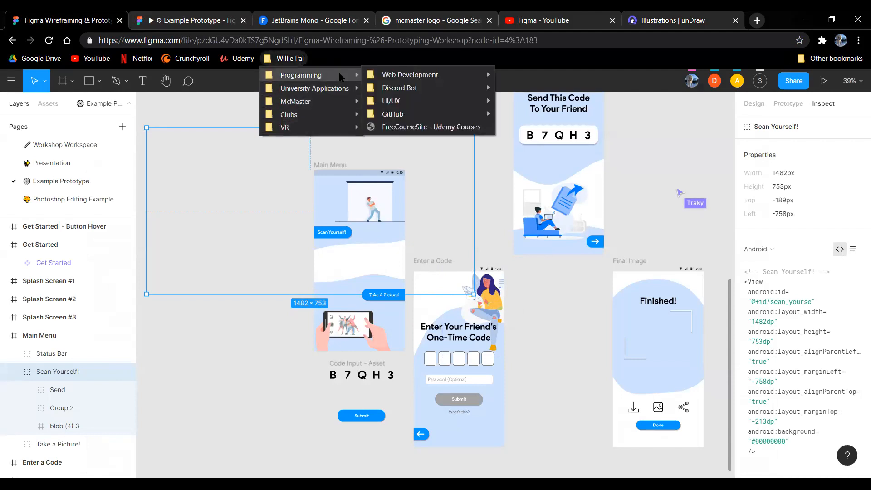
pyautogui.moveTo(444, 100)
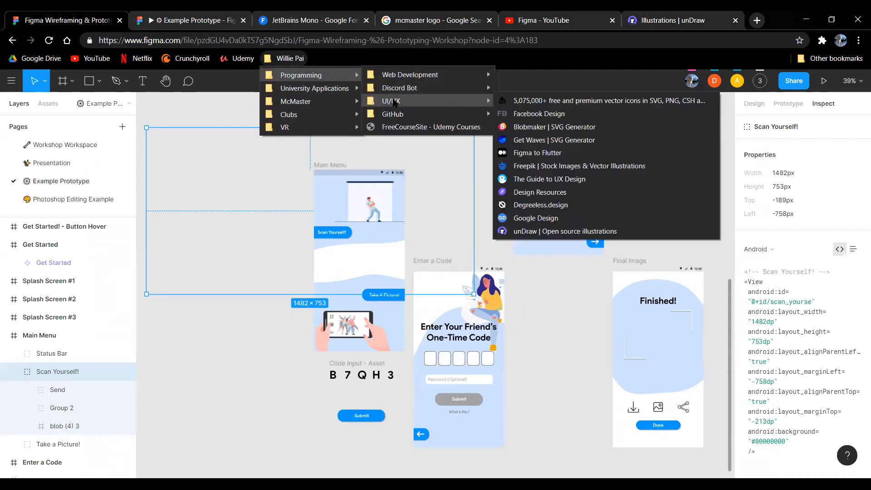
pyautogui.middleClick(561, 127)
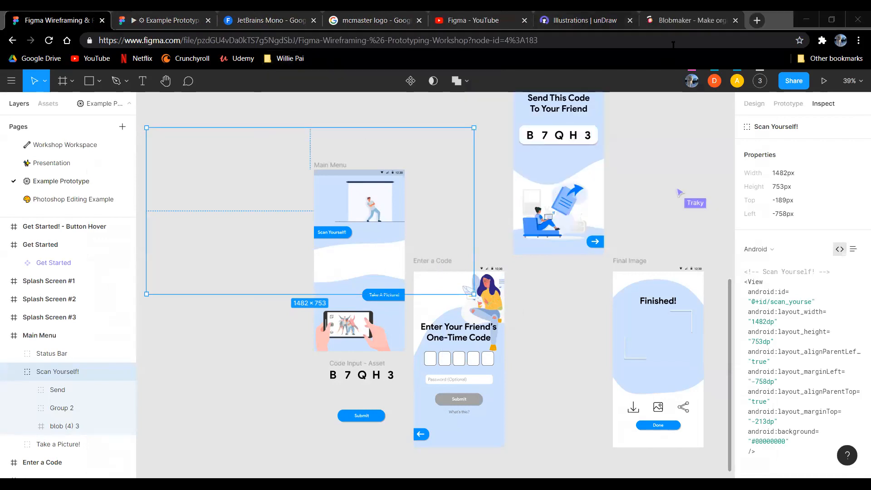
pyautogui.click(676, 23)
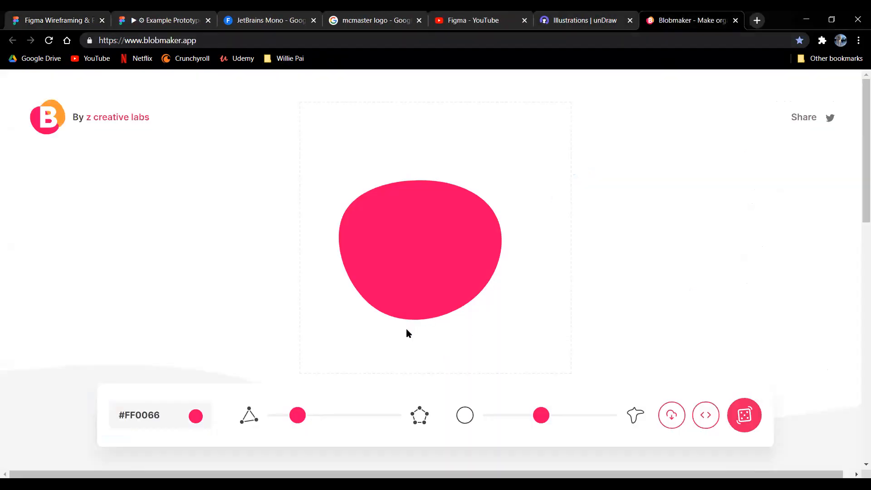
# Step: Switch to the Figma file to look at the blob shapes behind the app screens, then return to Blobmaker
pyautogui.click(32, 16)
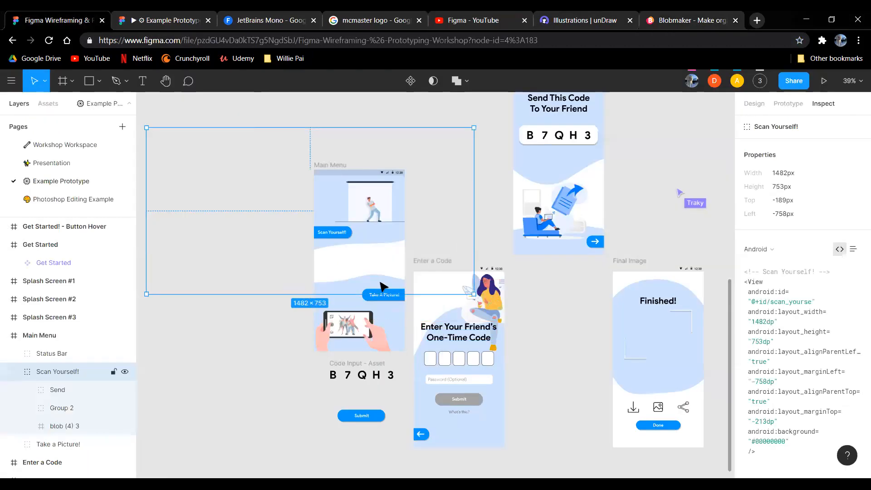
pyautogui.moveTo(554, 333); pyautogui.dragTo(462, 365)
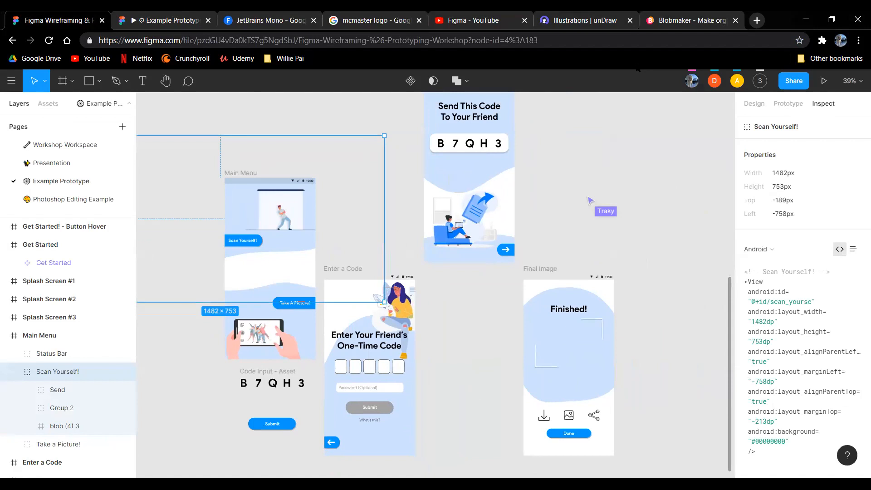
pyautogui.click(691, 21)
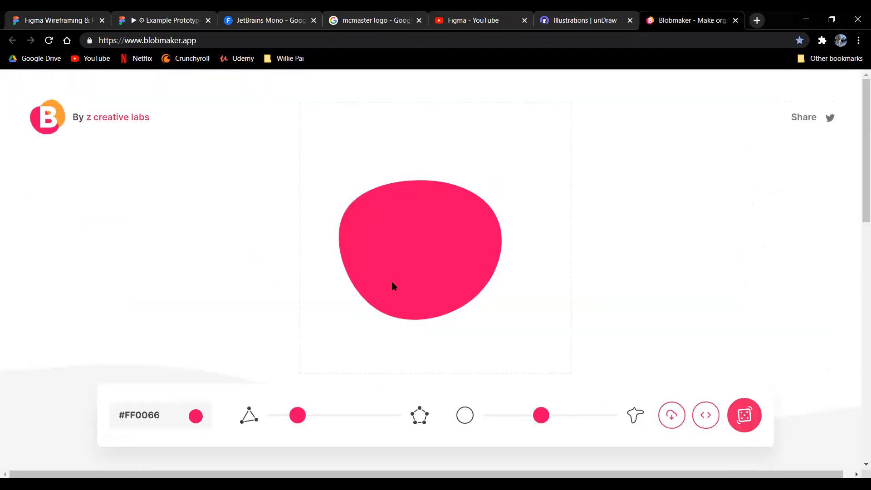
# Step: Generate a random blob coloured blue #0F62FE, with more points and higher contrast
pyautogui.moveTo(299, 424); pyautogui.dragTo(340, 422)
pyautogui.moveTo(542, 417); pyautogui.dragTo(603, 415)
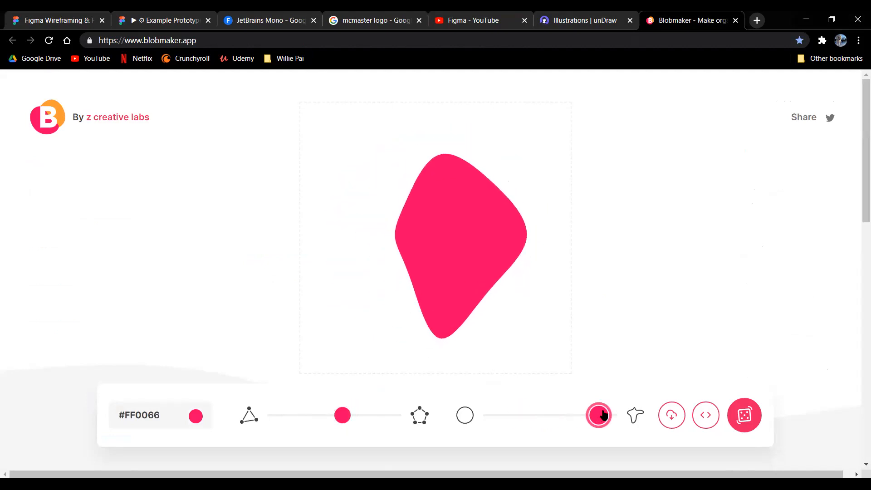
pyautogui.click(186, 414)
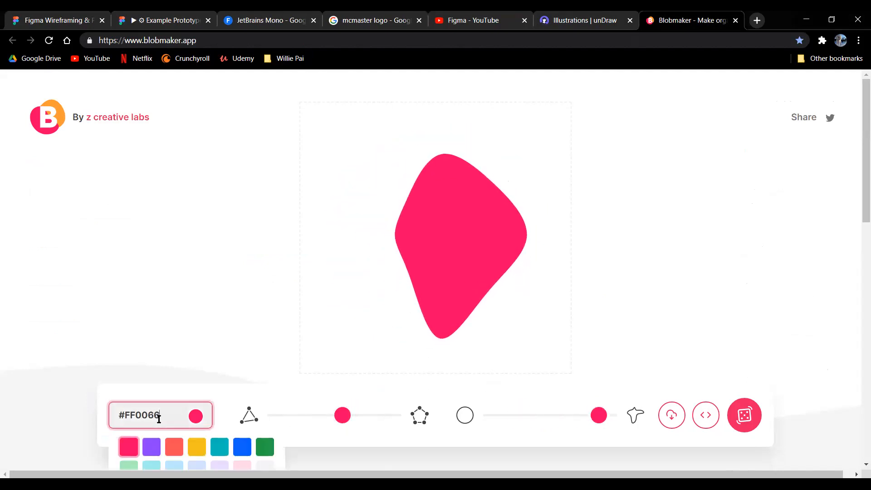
pyautogui.click(241, 448)
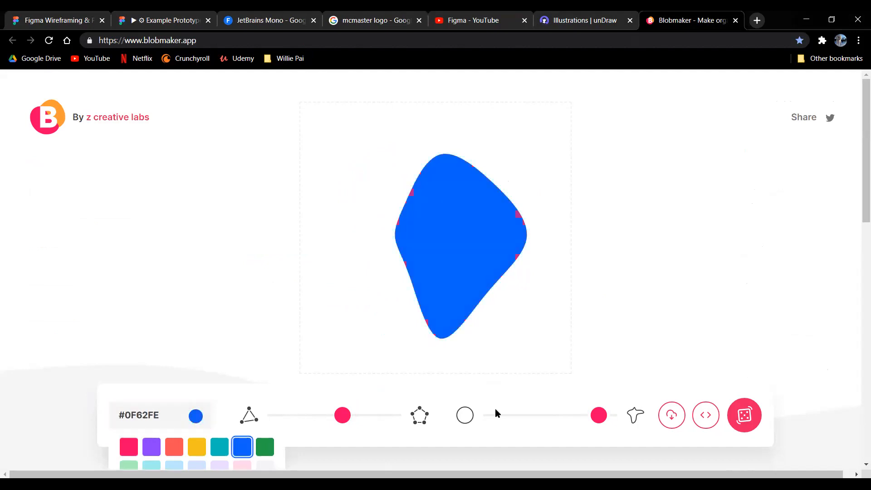
pyautogui.click(751, 415)
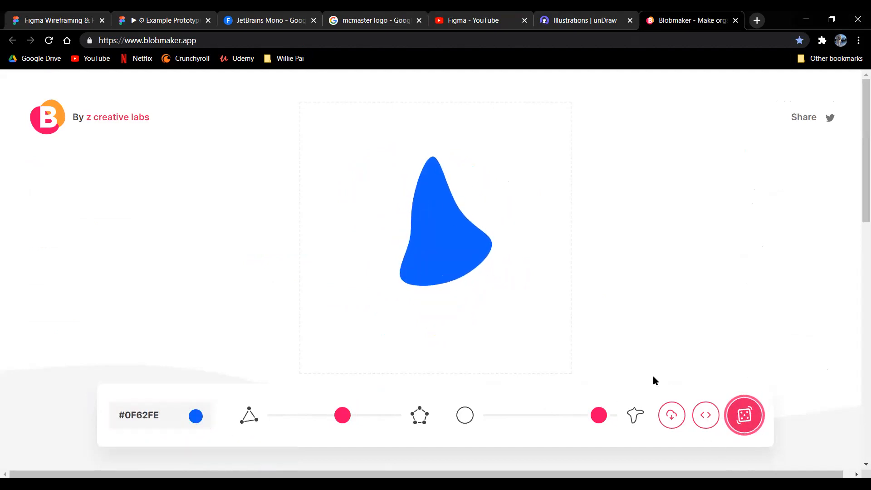
# Step: Download the blob as blob.svg and place it on the Figma canvas above the Final Image frame
pyautogui.click(671, 415)
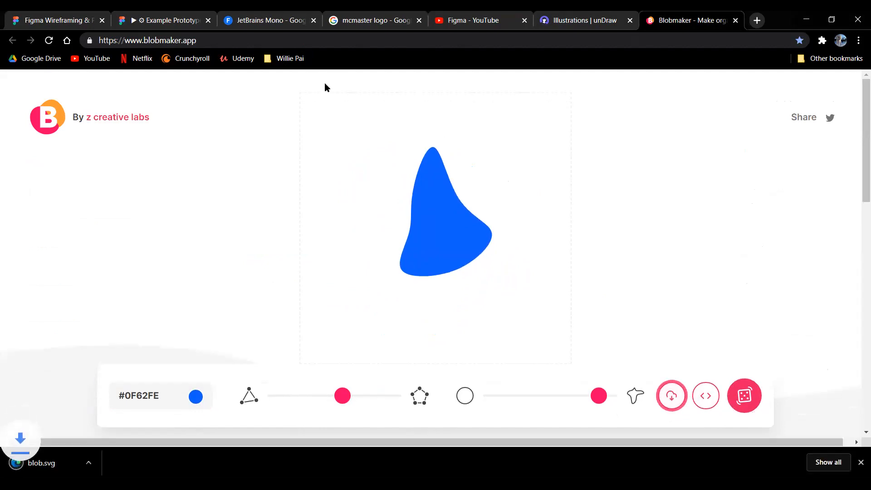
pyautogui.click(61, 14)
pyautogui.moveTo(478, 276); pyautogui.dragTo(593, 220)
pyautogui.moveTo(583, 224); pyautogui.dragTo(587, 205)
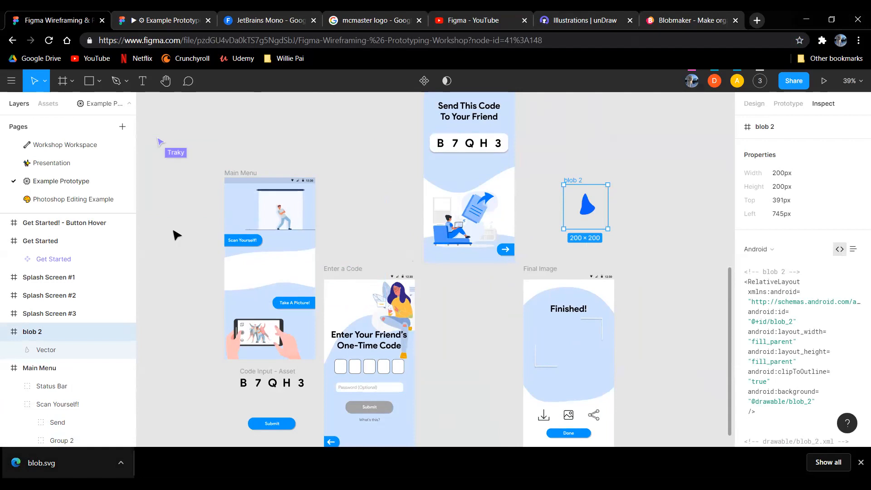
# Step: Open the Photoshop Editing Example page of the Figma file
pyautogui.click(70, 199)
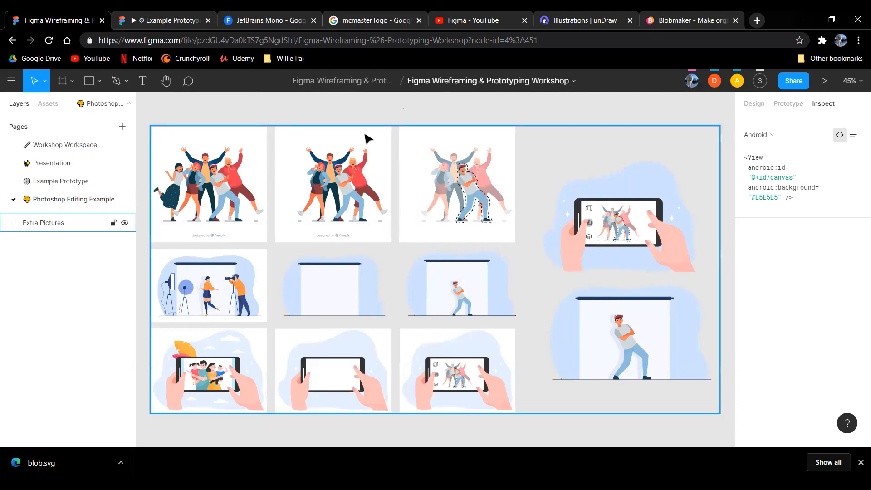
# Step: Select the Extra Pictures group and examine the original, edited and combined illustrations it holds
pyautogui.click(240, 195)
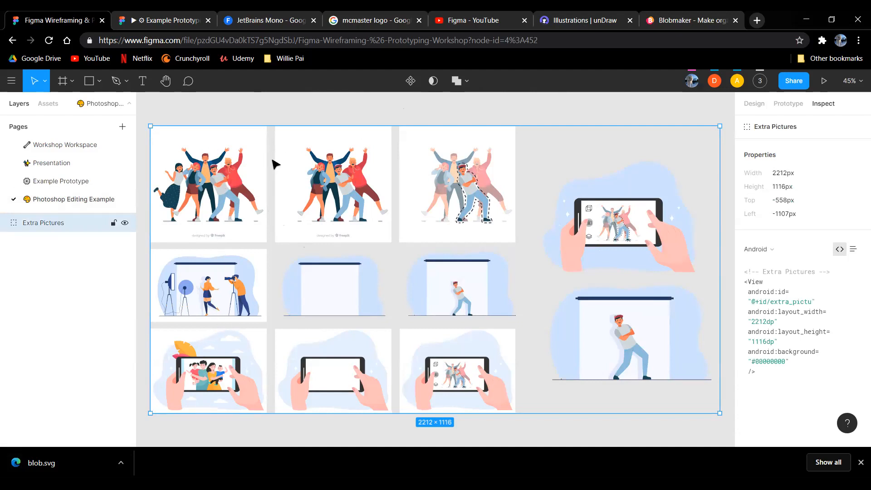
pyautogui.click(143, 258)
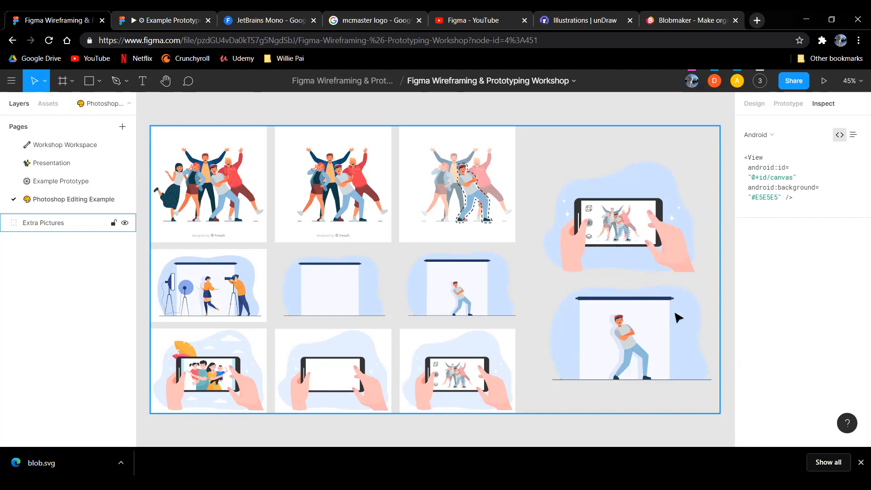
pyautogui.click(716, 261)
pyautogui.click(205, 187)
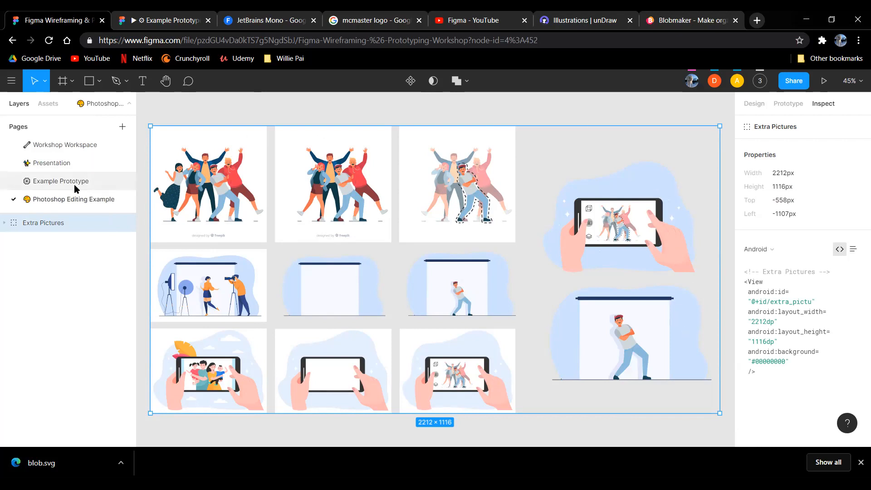
# Step: Open the Example Prototype page of the Figma file and dismiss the browser's download notification
pyautogui.click(88, 180)
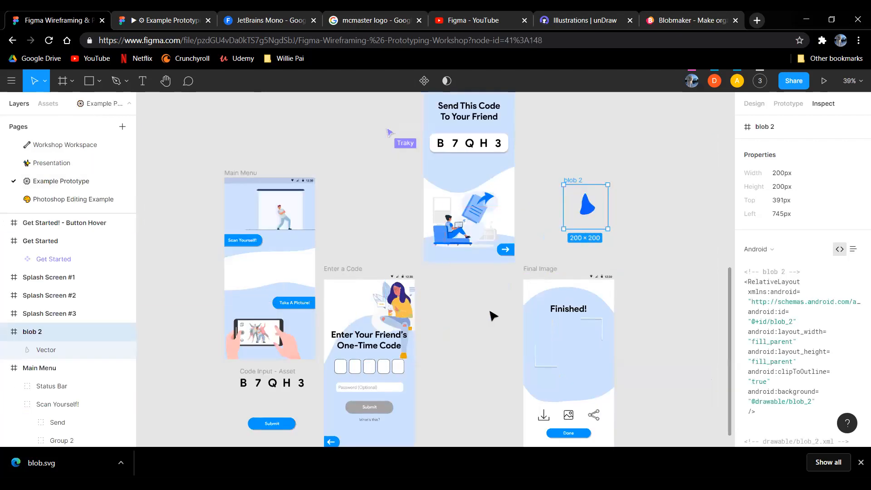
pyautogui.scroll(-2, 482, 310)
pyautogui.moveTo(481, 313); pyautogui.dragTo(471, 342)
pyautogui.moveTo(561, 220); pyautogui.dragTo(589, 138)
pyautogui.moveTo(499, 234); pyautogui.dragTo(484, 285)
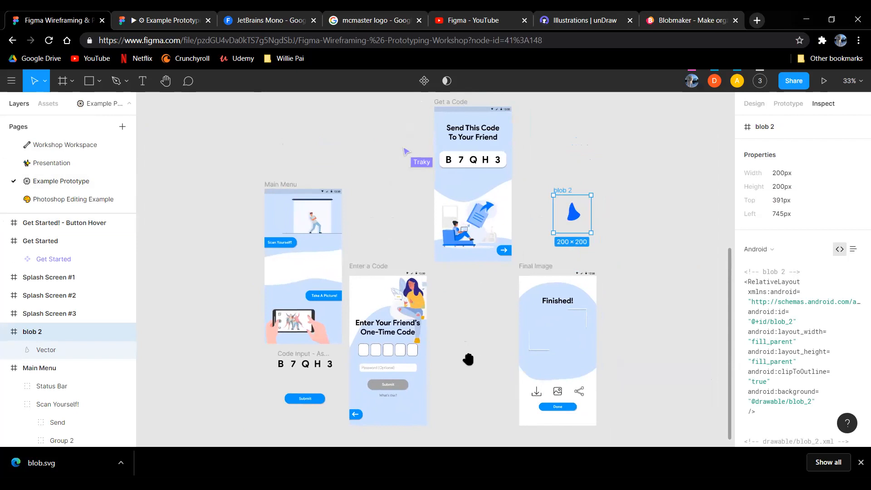
pyautogui.moveTo(468, 359); pyautogui.dragTo(455, 367)
pyautogui.click(860, 462)
pyautogui.scroll(2, 402, 340)
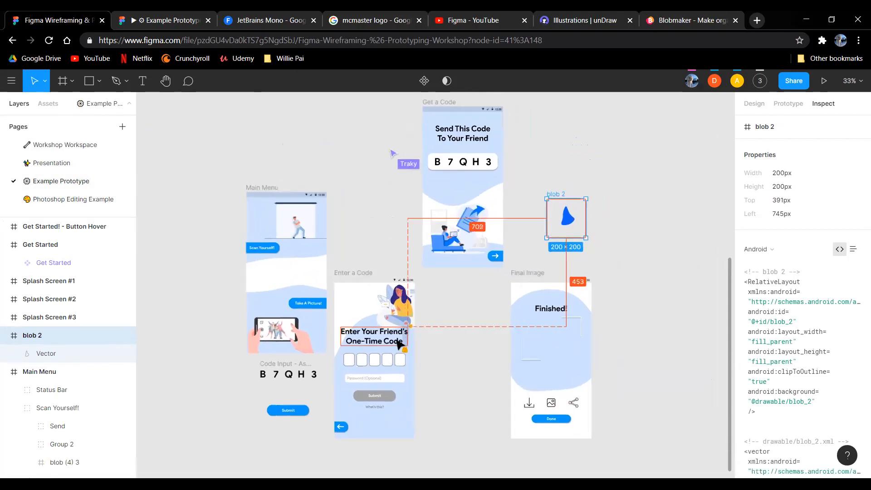
pyautogui.moveTo(455, 319); pyautogui.dragTo(479, 343)
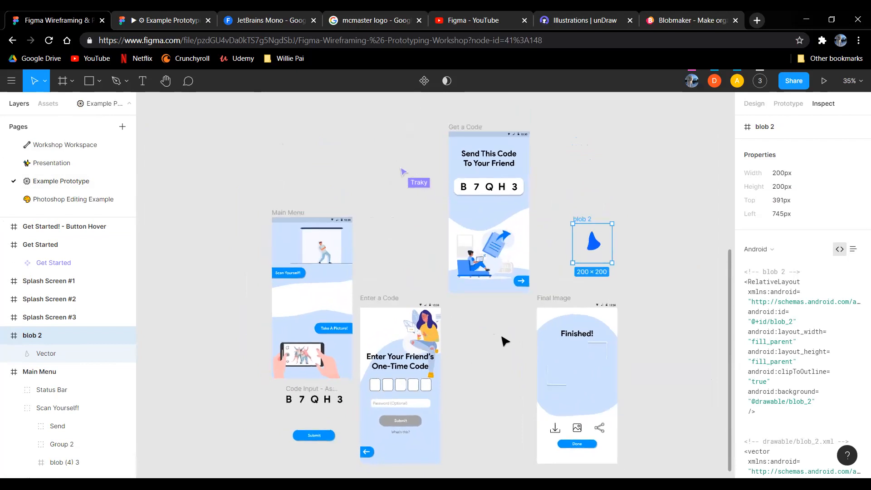
pyautogui.scroll(-1, 474, 326)
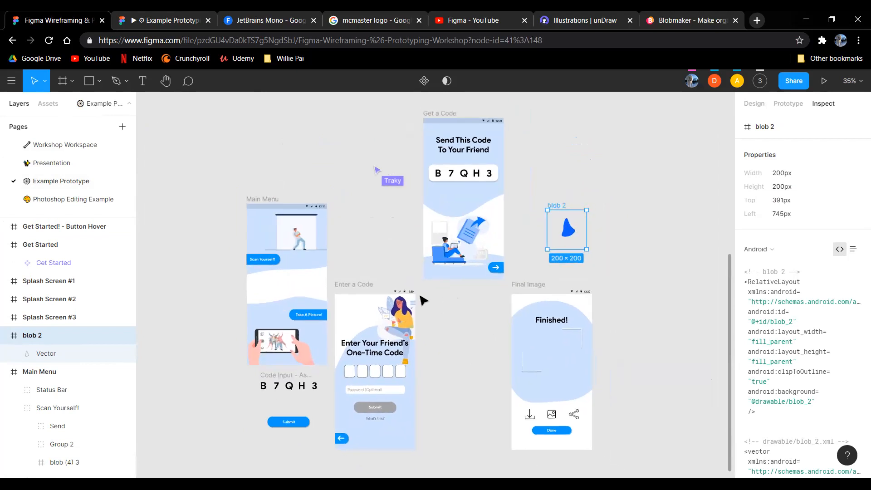
pyautogui.moveTo(448, 336); pyautogui.dragTo(433, 352)
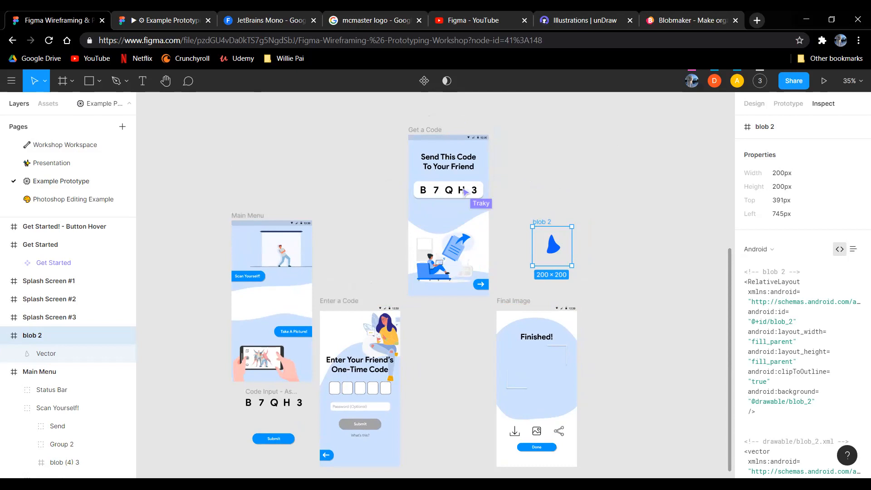
pyautogui.moveTo(600, 195); pyautogui.dragTo(616, 184)
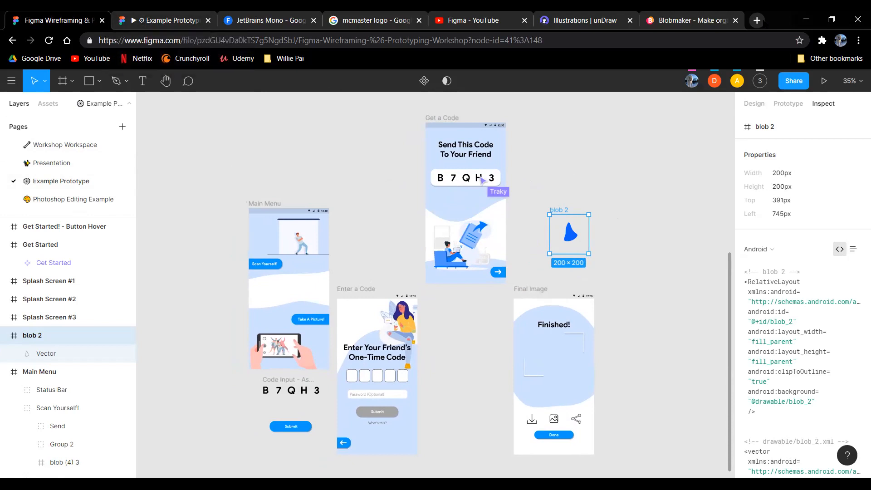
# Step: Open Udemy in a new browser tab and search its courses for "adobe xd"
pyautogui.click(757, 19)
pyautogui.write('udemy')
pyautogui.press('Return')
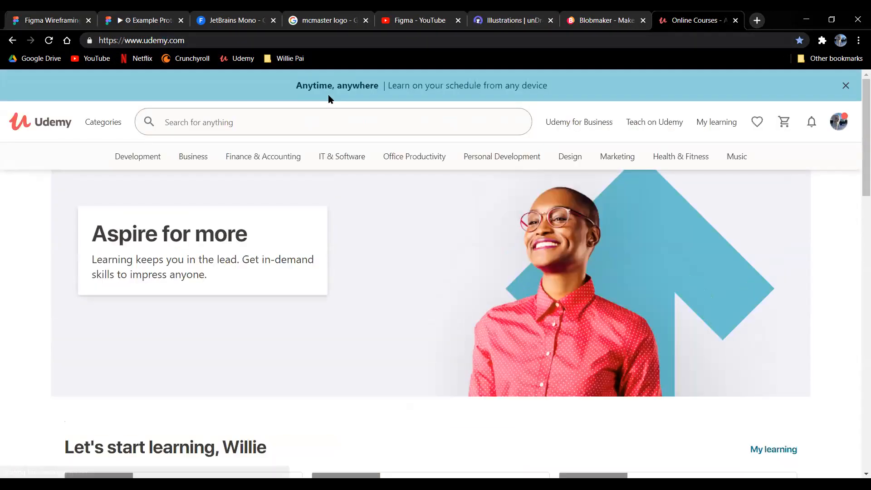
pyautogui.click(330, 122)
pyautogui.write('adobe xd')
pyautogui.press('Down')
pyautogui.press('Return')
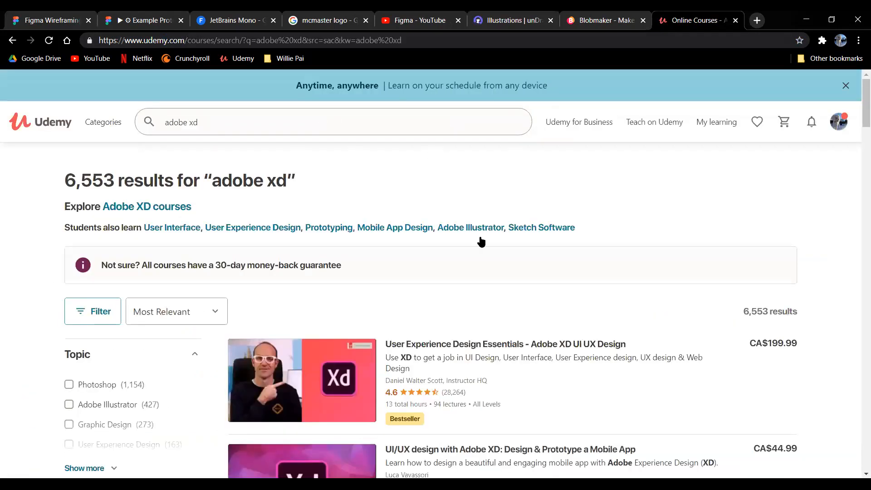
# Step: Open the course User Experience Design Essentials - Adobe XD UI UX Design and examine its content overview and price
pyautogui.click(480, 346)
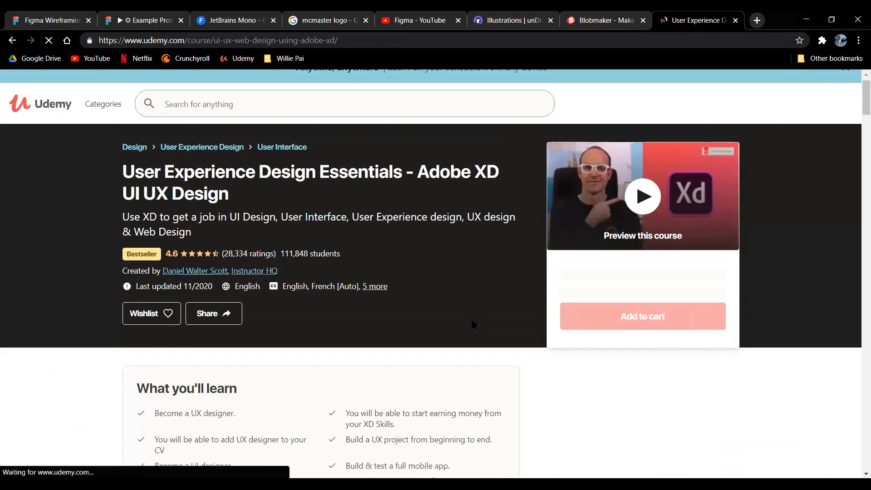
pyautogui.scroll(-5, 508, 294)
pyautogui.scroll(5, 508, 298)
pyautogui.scroll(-1, 429, 257)
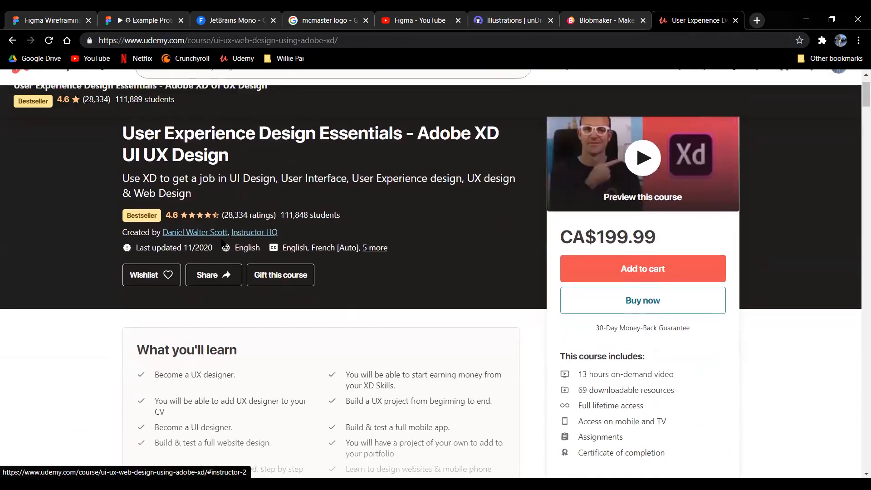
pyautogui.scroll(-5, 335, 299)
pyautogui.scroll(7, 440, 295)
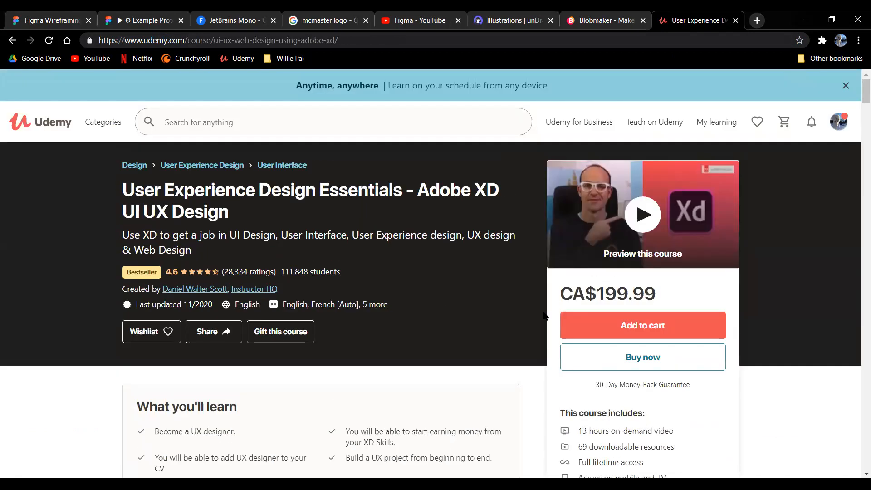
pyautogui.scroll(-4, 543, 308)
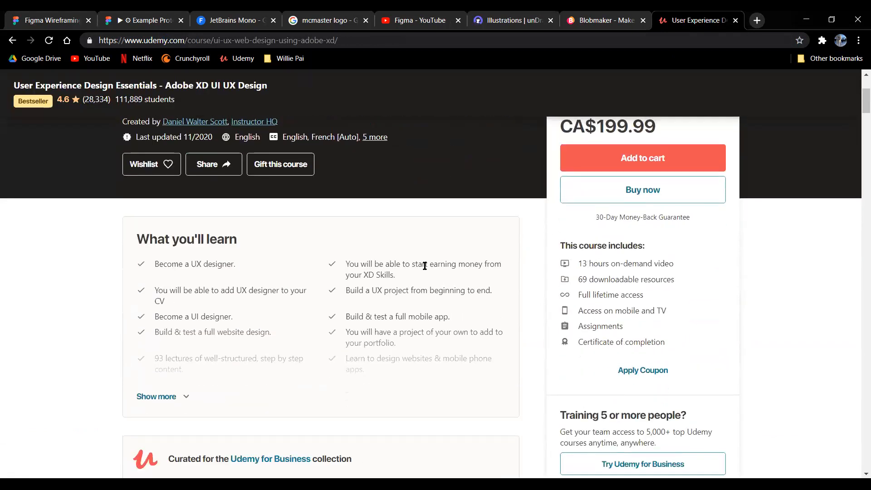
pyautogui.scroll(4, 424, 265)
pyautogui.moveTo(657, 292); pyautogui.dragTo(599, 297)
pyautogui.click(666, 300)
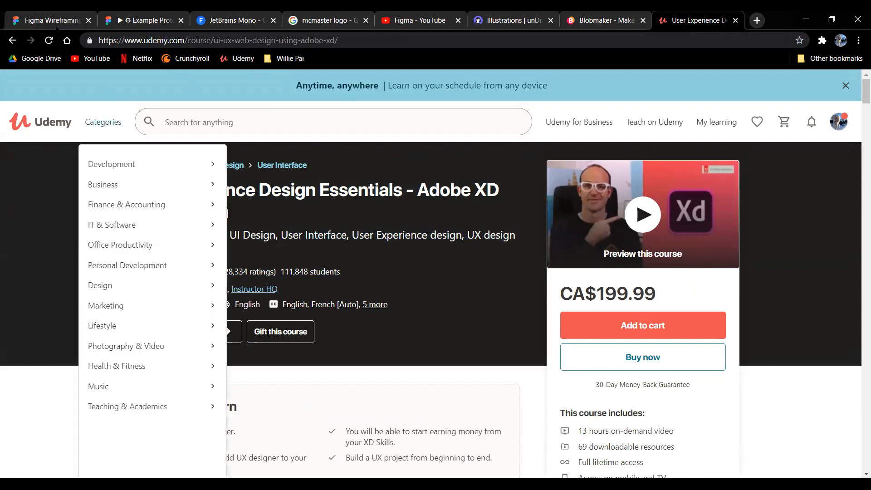
# Step: Switch back to the Figma file, deselect the blob and look over the prototype screens
pyautogui.click(50, 17)
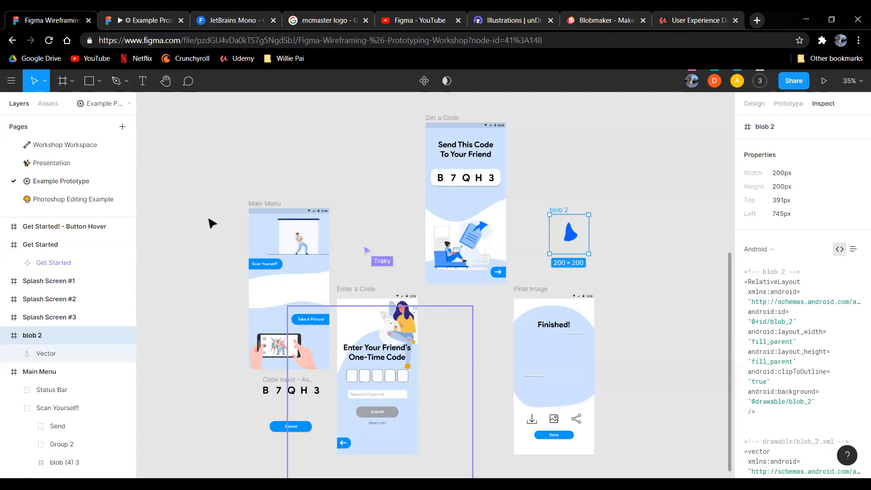
pyautogui.click(513, 125)
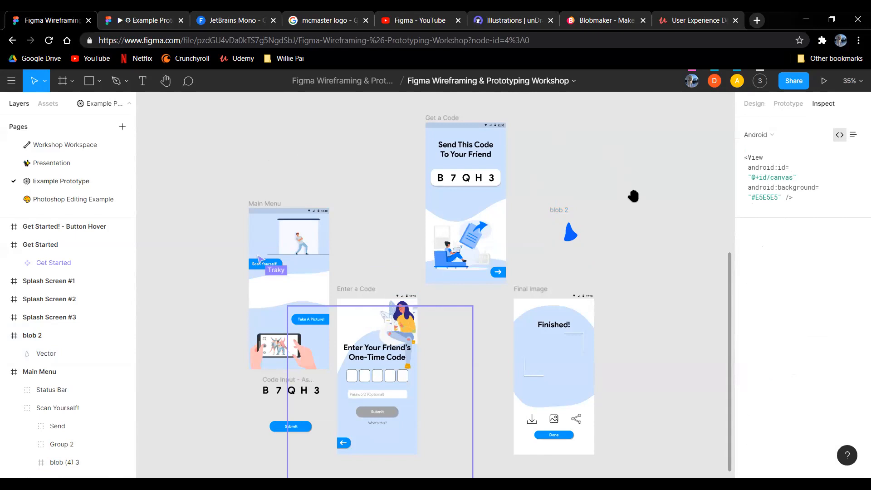
pyautogui.scroll(-1, 405, 229)
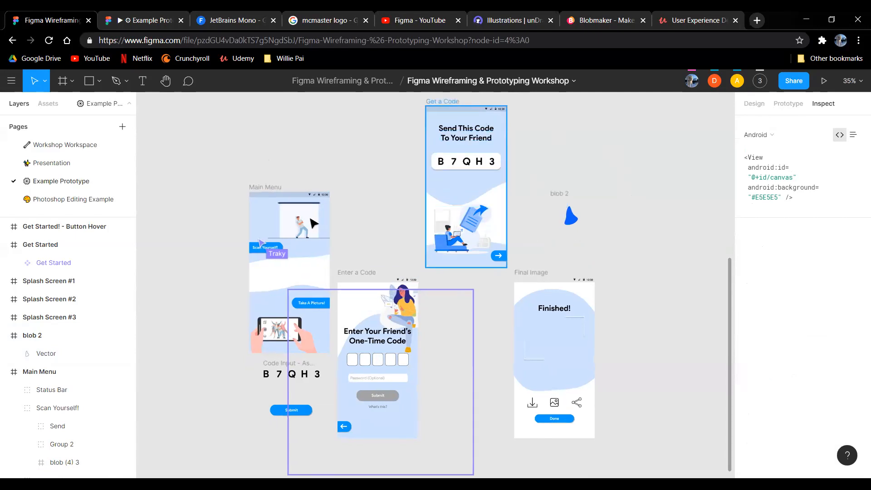
pyautogui.hscroll(-3, 363, 159)
pyautogui.scroll(-1, 363, 159)
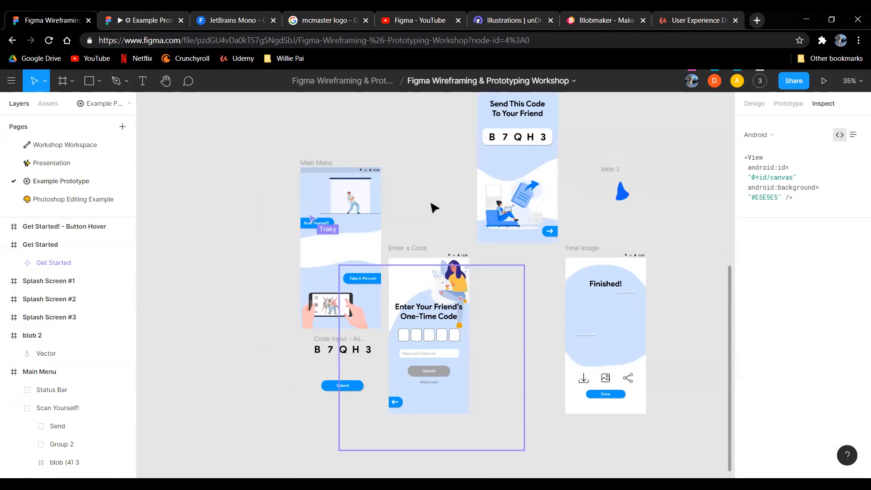
pyautogui.scroll(-1, 434, 208)
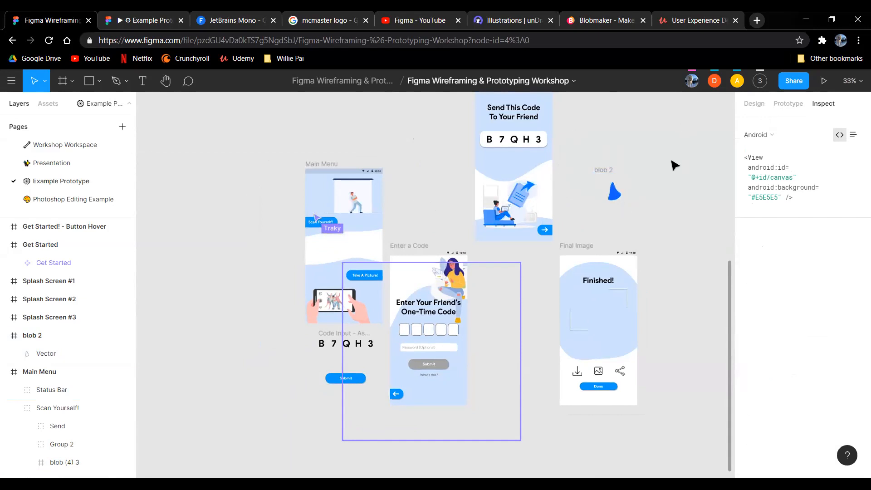
# Step: Open the bookmarked Iconfinder website in a new browser tab
pyautogui.hotkey('ctrl', 't')
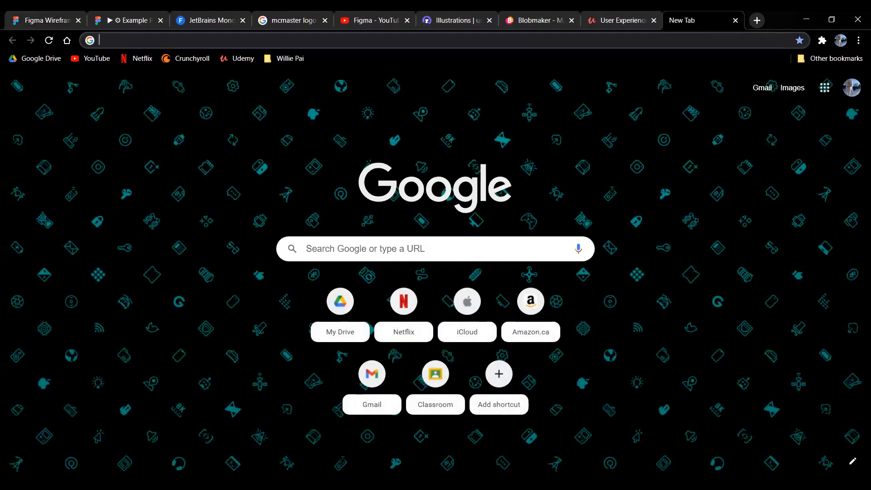
pyautogui.click(285, 58)
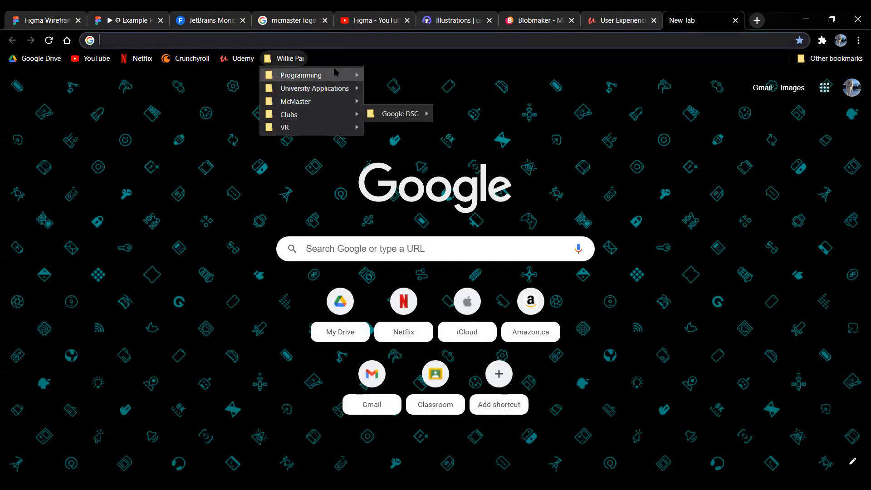
pyautogui.moveTo(335, 72)
pyautogui.moveTo(430, 101)
pyautogui.click(598, 100)
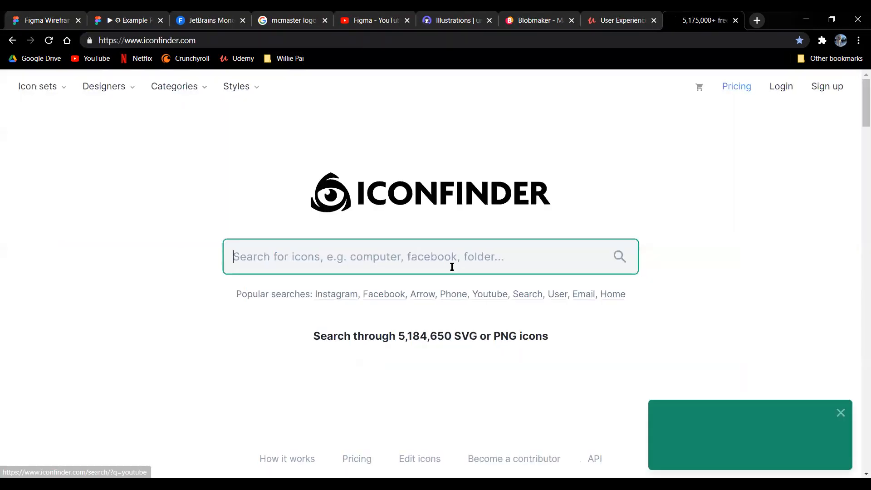
# Step: Search Iconfinder for "trash can" icons, limit the results to free ones and browse them
pyautogui.click(452, 267)
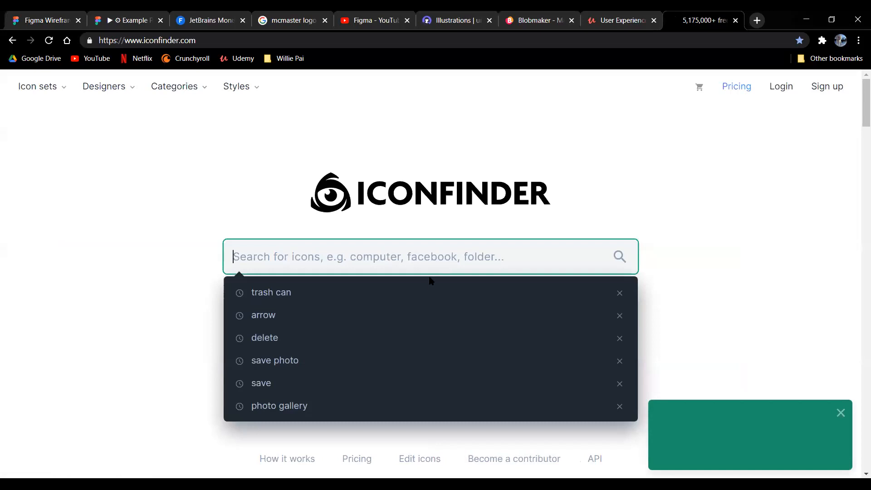
pyautogui.click(415, 287)
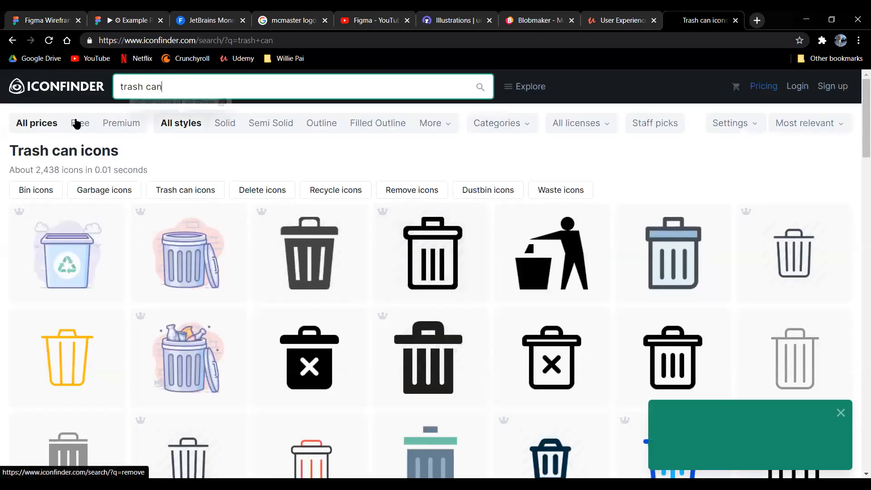
pyautogui.click(77, 123)
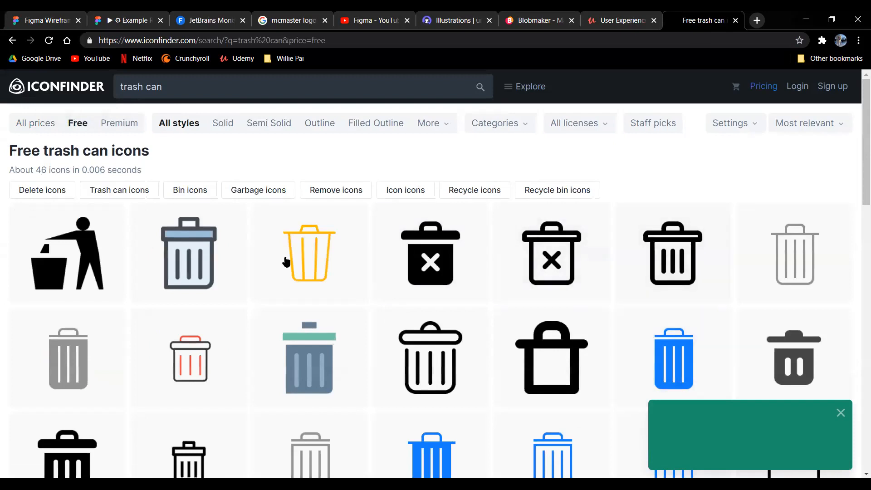
pyautogui.scroll(-5, 286, 261)
pyautogui.scroll(5, 319, 350)
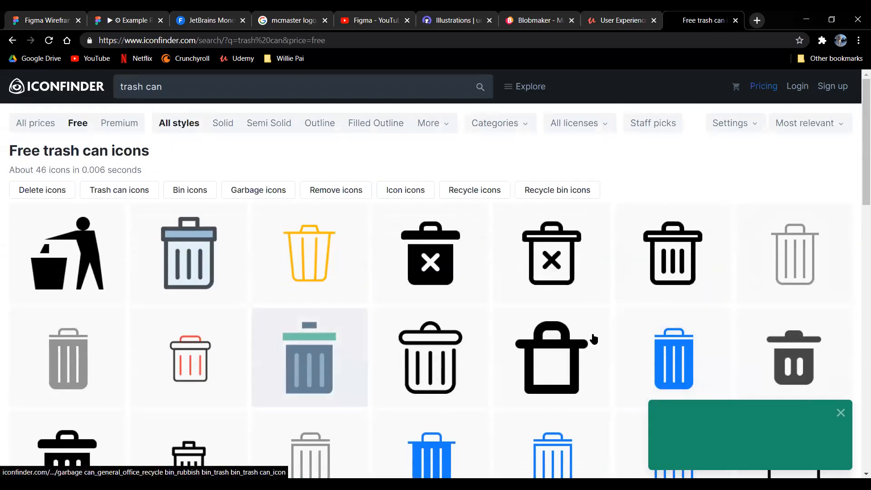
# Step: Download the free blue-and-grey General Office trash can icon in SVG format
pyautogui.click(188, 254)
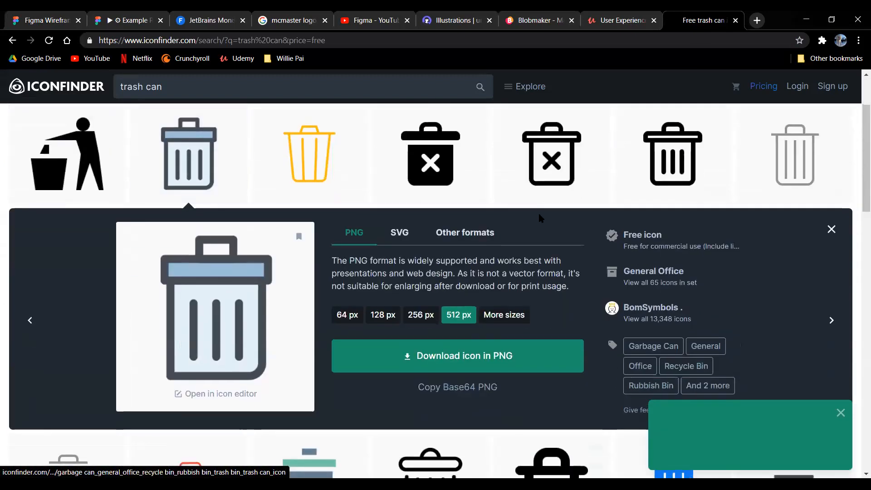
pyautogui.click(399, 233)
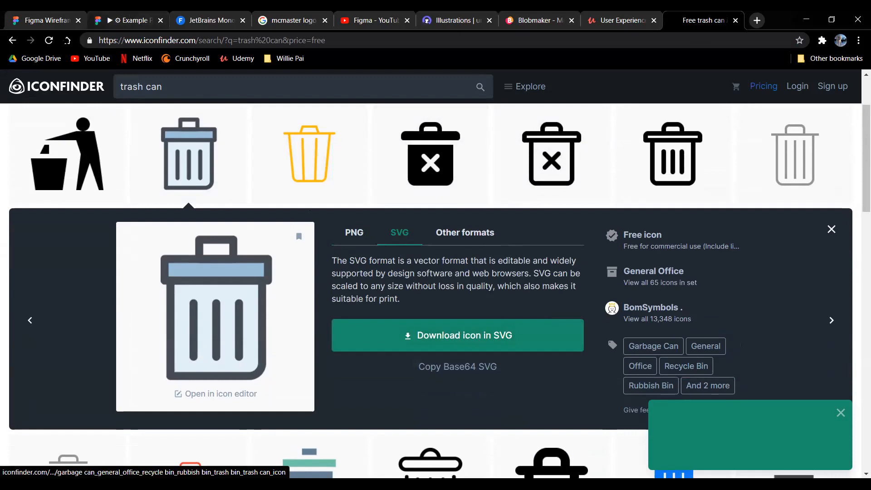
pyautogui.click(476, 335)
# Step: Switch to the Figma file, place the downloaded trash can SVG near the arrow button of the Get a Code frame and deselect it
pyautogui.hotkey('ctrl', '1')
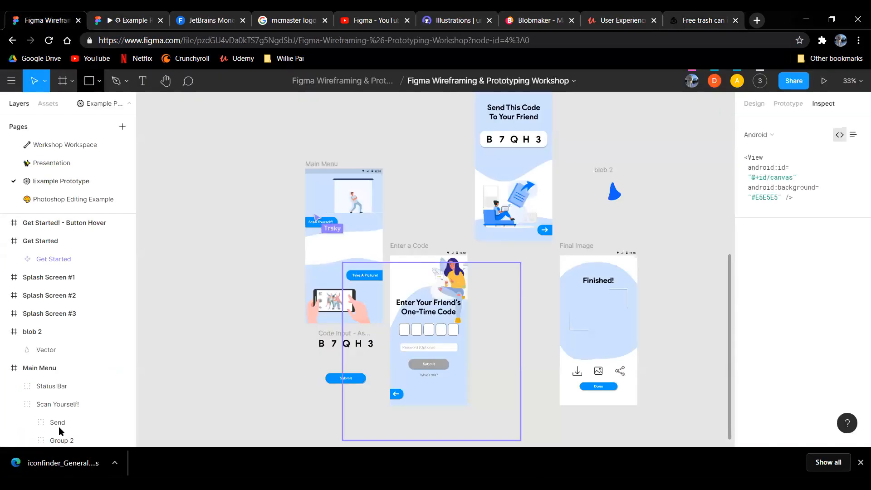
pyautogui.moveTo(543, 245)
pyautogui.mouseDown()
pyautogui.moveTo(537, 271)
pyautogui.moveTo(537, 234)
pyautogui.mouseUp()
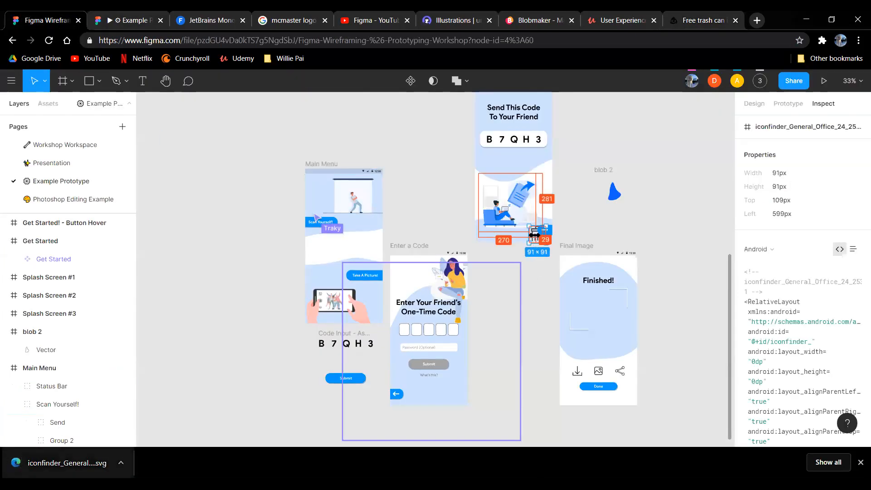
pyautogui.click(655, 314)
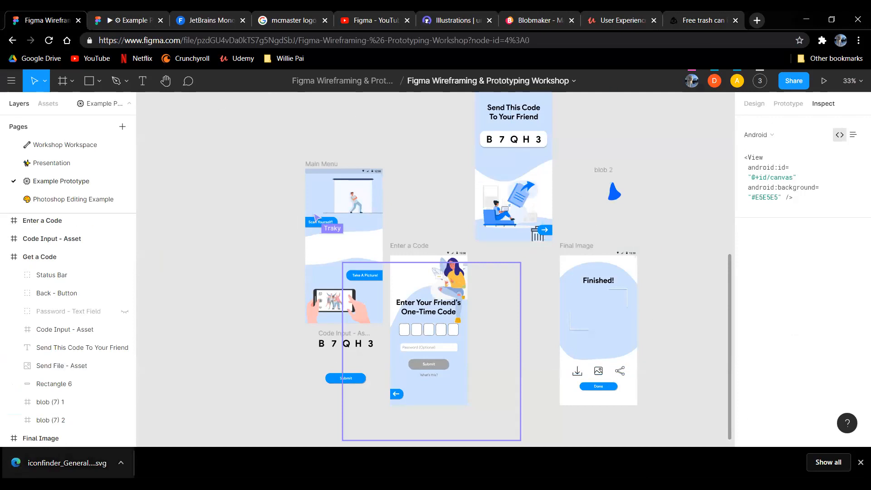
pyautogui.click(697, 243)
pyautogui.moveTo(416, 172); pyautogui.dragTo(389, 201)
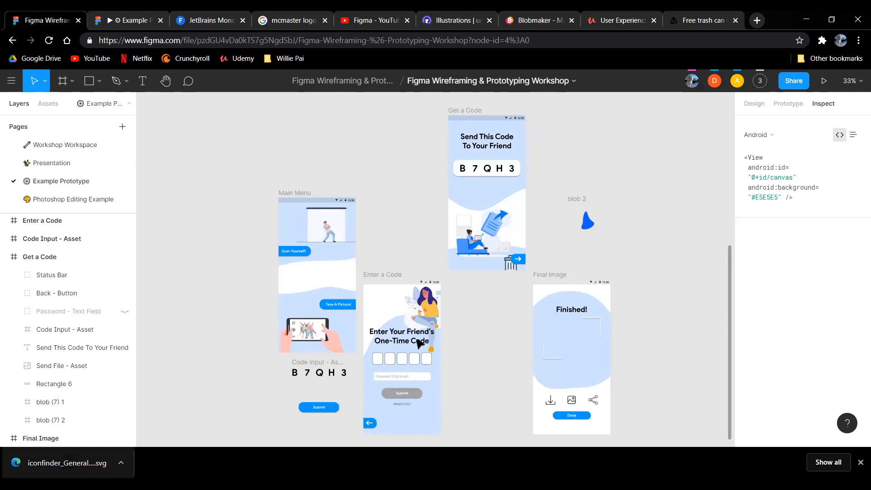
# Step: Select the "Enter Your Friend's One-Time Code" heading in the Enter a Code frame and review its properties and Android code
pyautogui.click(399, 335)
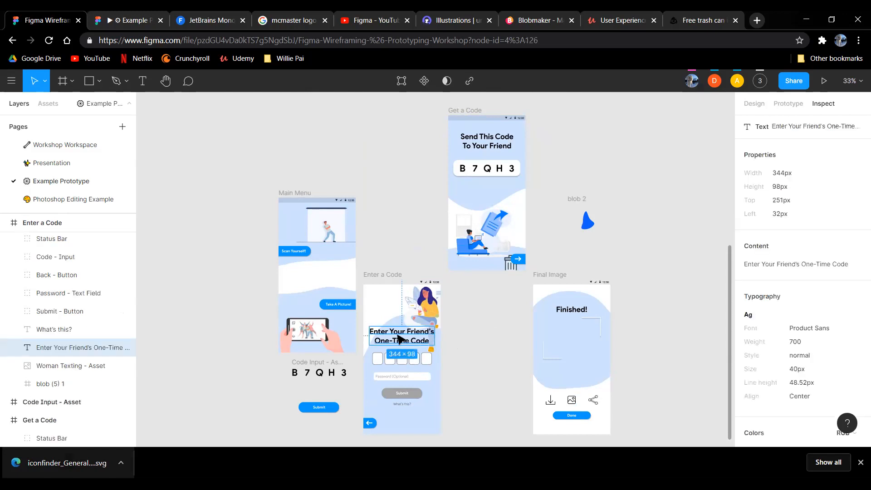
pyautogui.scroll(-1, 715, 288)
pyautogui.scroll(-3, 819, 292)
pyautogui.scroll(-6, 819, 292)
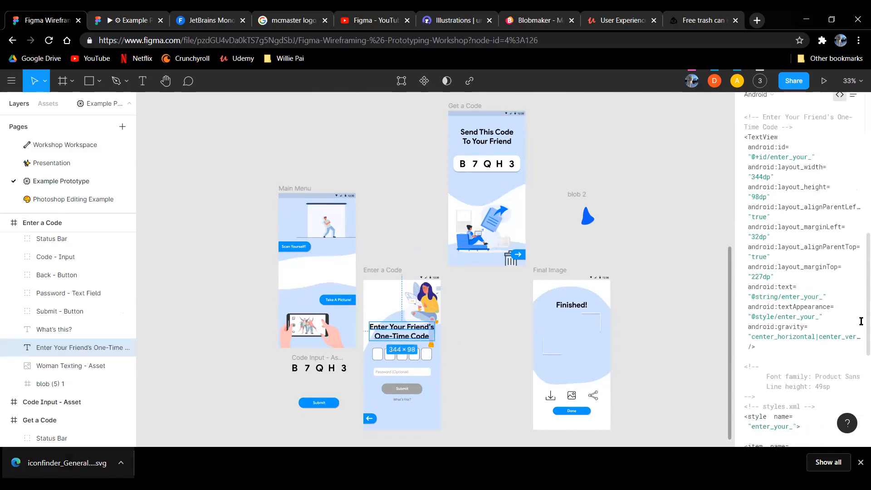
pyautogui.scroll(-2, 838, 313)
pyautogui.scroll(10, 763, 305)
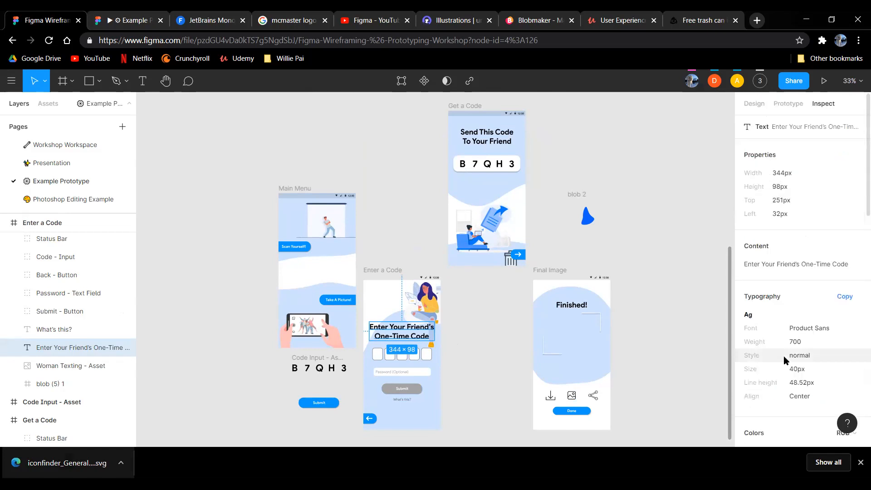
# Step: Change the heading's inspected code from Android to CSS and review it as code and as a property list
pyautogui.scroll(-4, 783, 358)
pyautogui.click(762, 321)
pyautogui.click(771, 293)
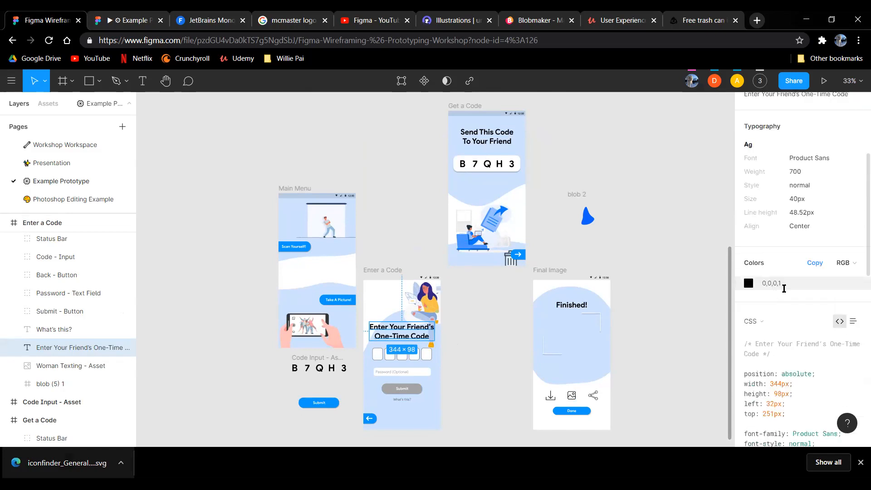
pyautogui.scroll(-3, 784, 288)
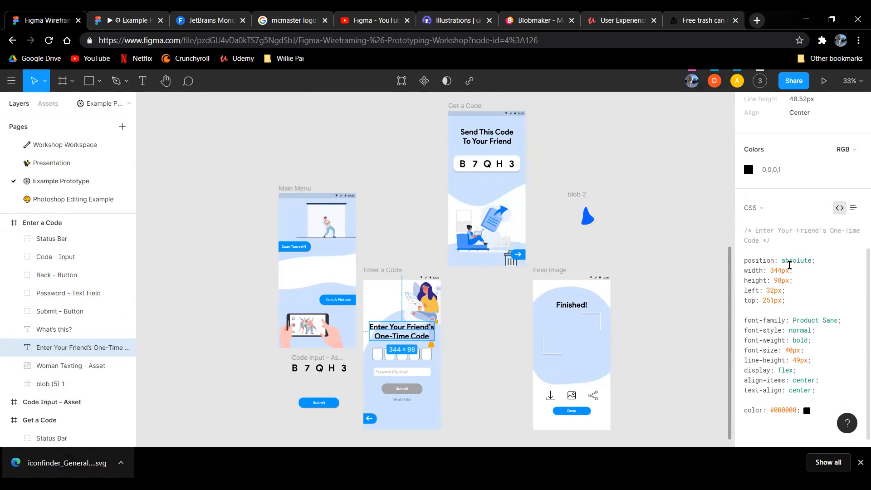
pyautogui.click(852, 208)
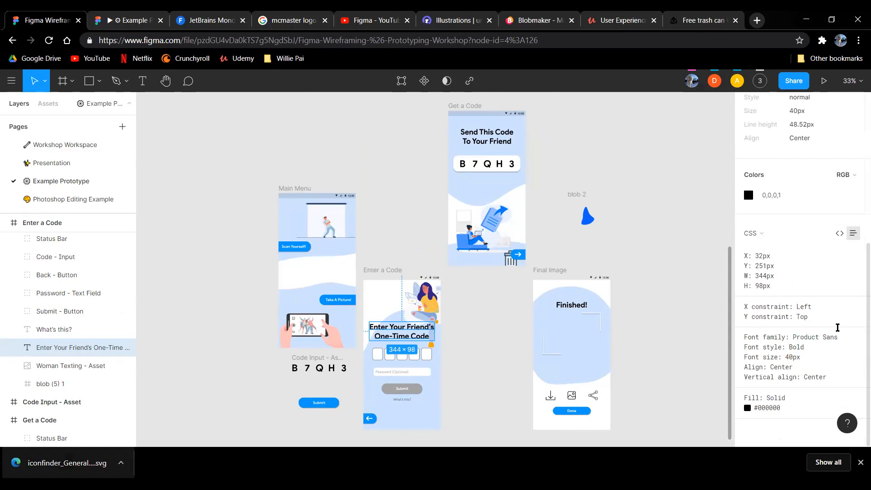
pyautogui.scroll(1, 558, 342)
pyautogui.scroll(-1, 496, 369)
# Step: Activate the Slice tool and dismiss the browser's downloads bar
pyautogui.press('s')
pyautogui.scroll(2, 496, 372)
pyautogui.moveTo(496, 371); pyautogui.dragTo(607, 332)
pyautogui.moveTo(573, 291); pyautogui.dragTo(605, 285)
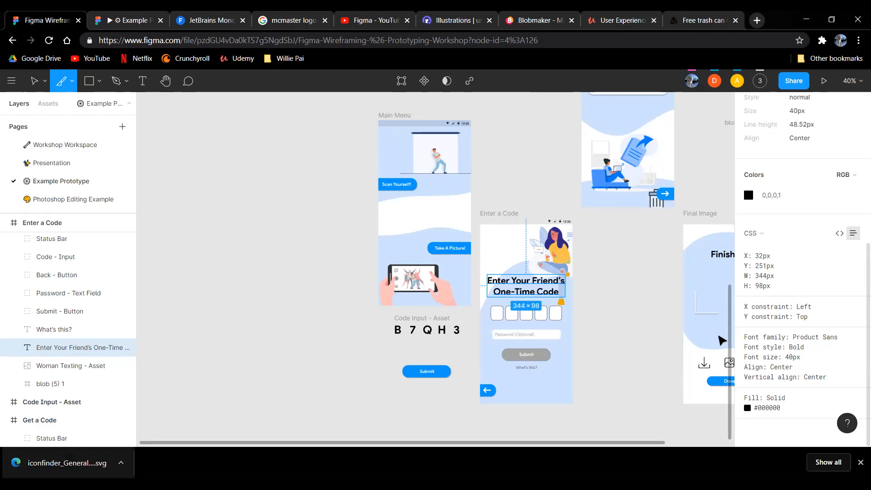
pyautogui.moveTo(623, 320); pyautogui.dragTo(584, 314)
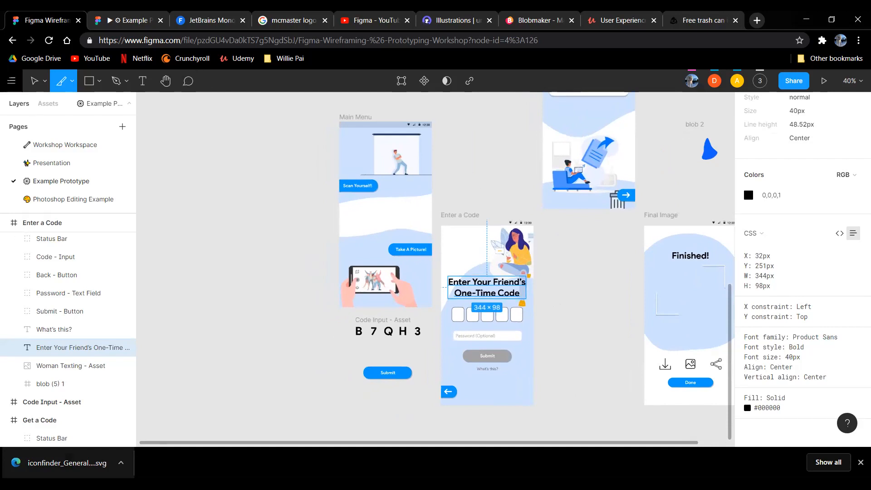
pyautogui.moveTo(660, 198); pyautogui.dragTo(622, 222)
pyautogui.click(859, 462)
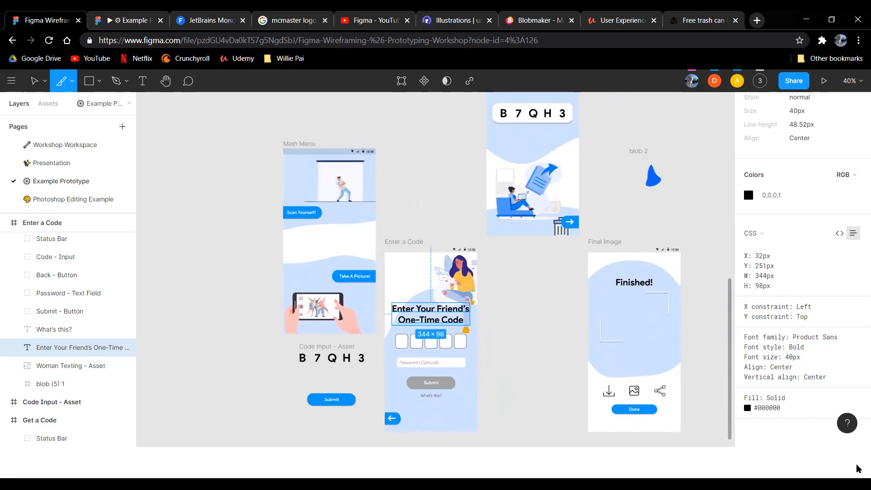
pyautogui.moveTo(513, 327); pyautogui.dragTo(496, 346)
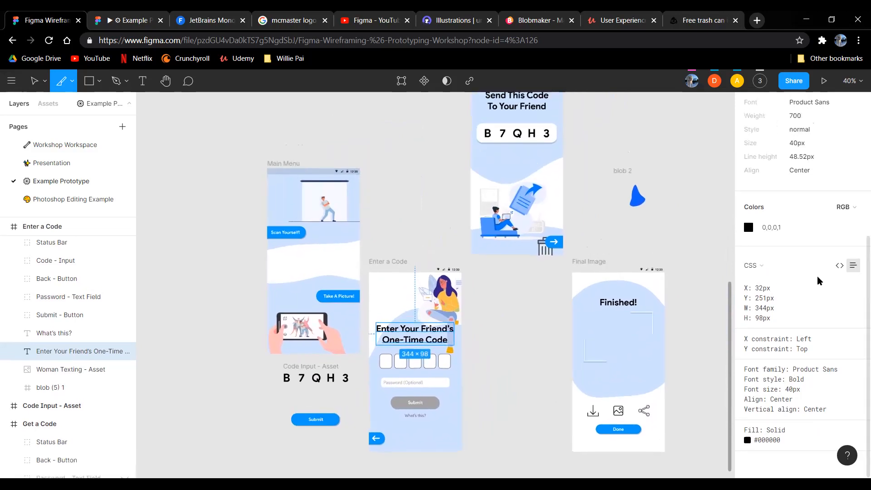
# Step: Highlight the heading's listed CSS properties and return the inspection to code view
pyautogui.moveTo(757, 288); pyautogui.dragTo(816, 379)
pyautogui.click(843, 304)
pyautogui.click(838, 264)
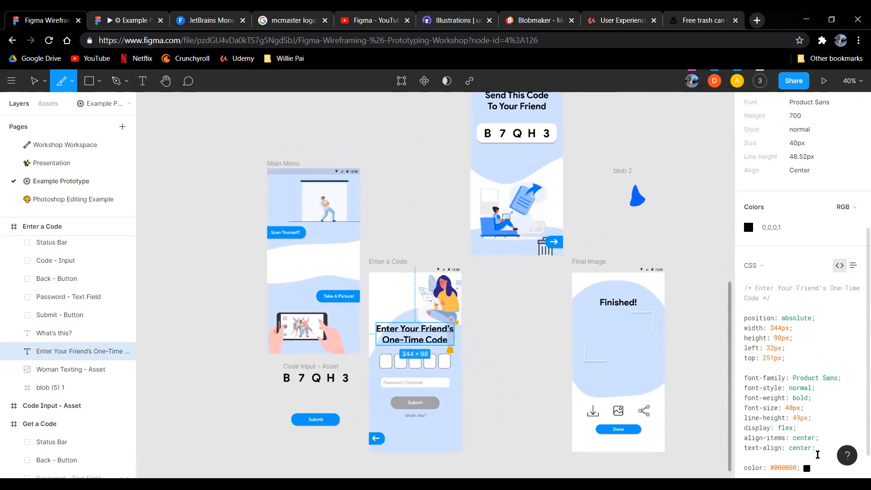
# Step: Place a 100 × 100 px slice on the canvas between the Enter a Code and Final Image frames
pyautogui.click(520, 361)
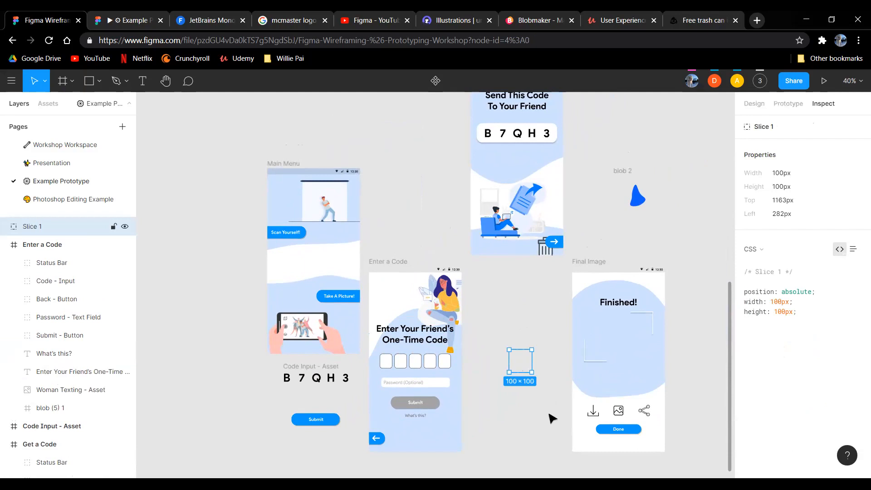
pyautogui.hotkey('alt', 'Tab')
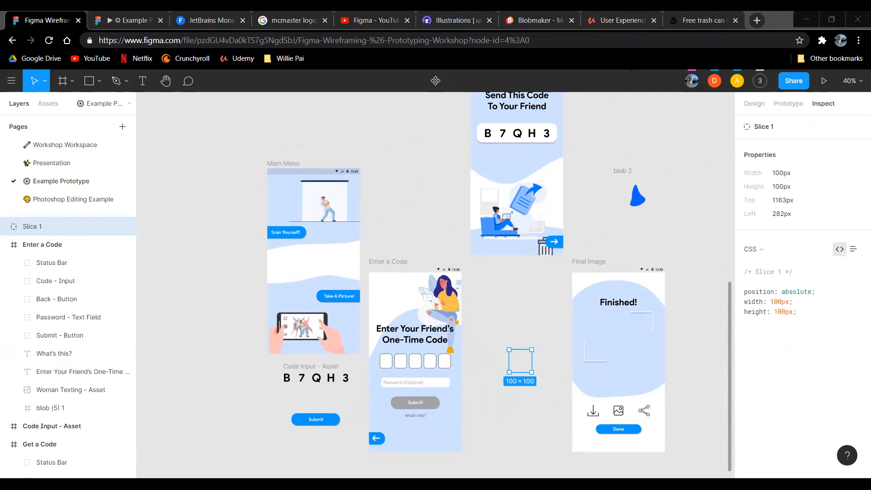